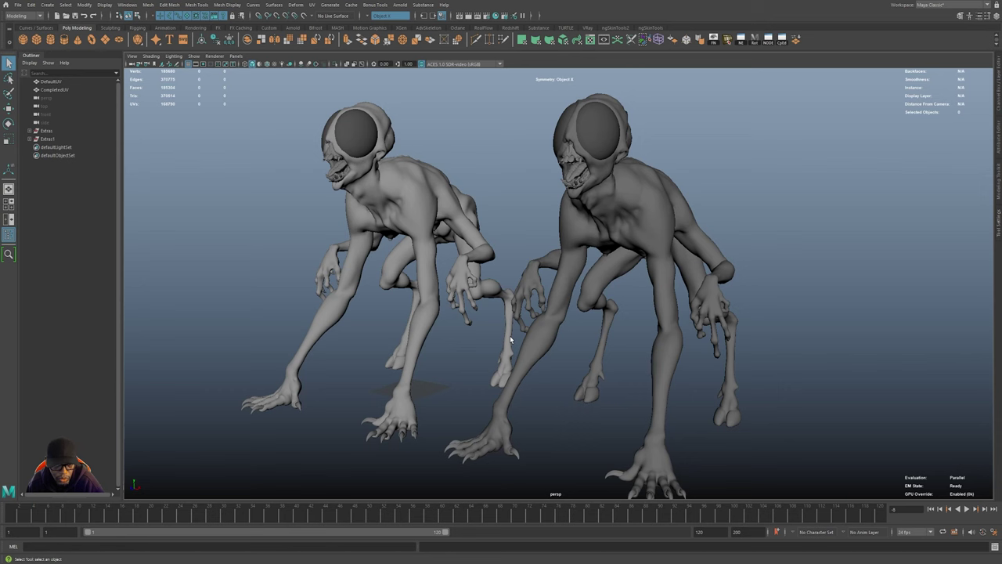
- Switch to the UV Editing workspace and widen the perspective view beside the UV Editor
alt+drag(536, 363, 493, 262)
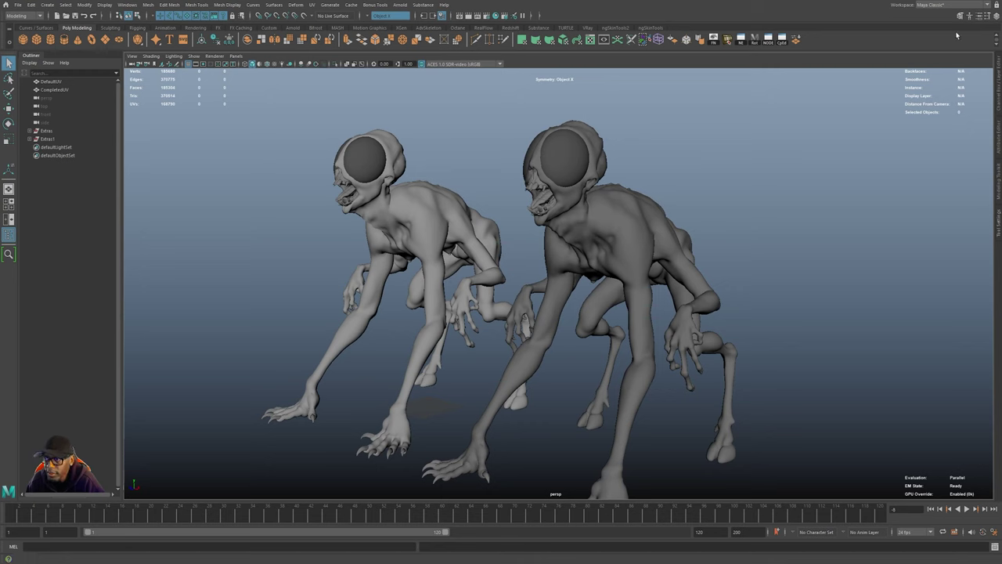
click(983, 5)
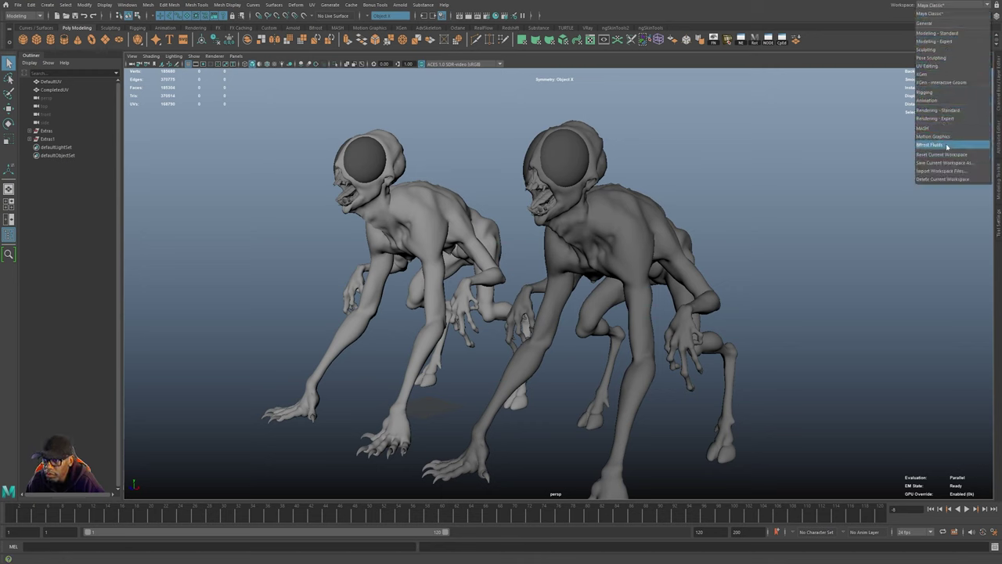
click(928, 67)
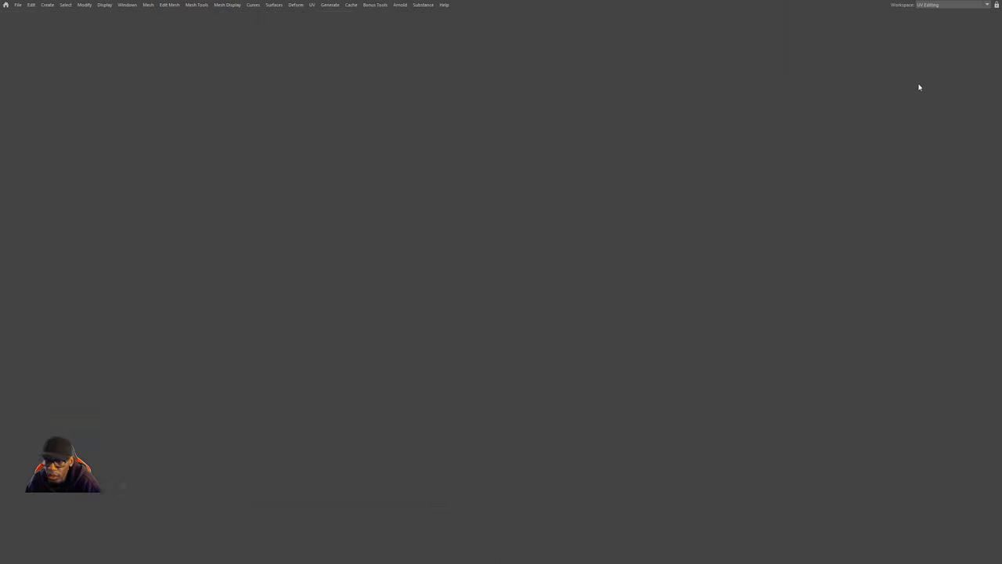
drag(264, 289, 447, 290)
scroll(303, 347, up, 4)
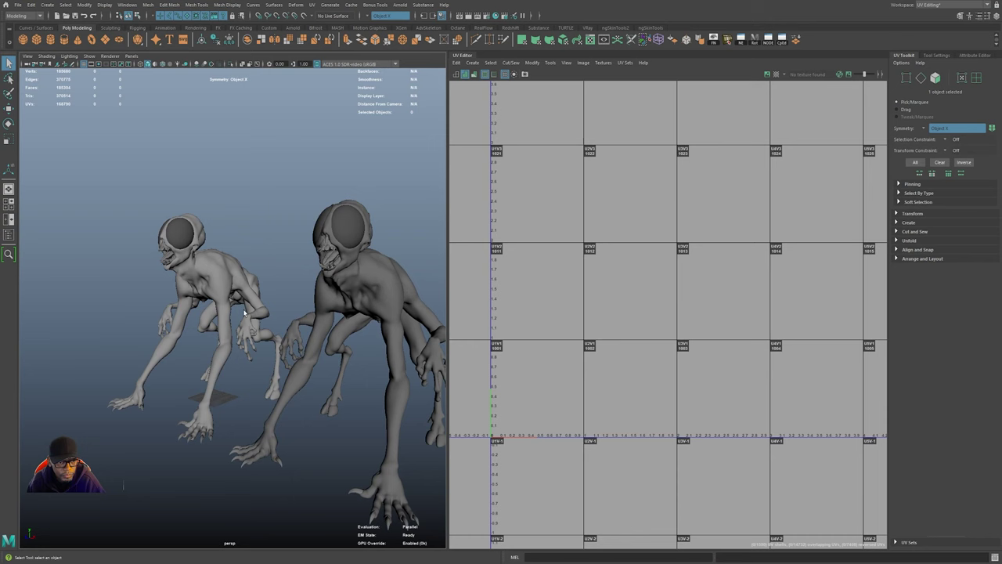
- Select the lighter creature's body mesh and bring its UVs into close view in the UV Editor
click(237, 278)
key(shift+f)
scroll(699, 328, up, 5)
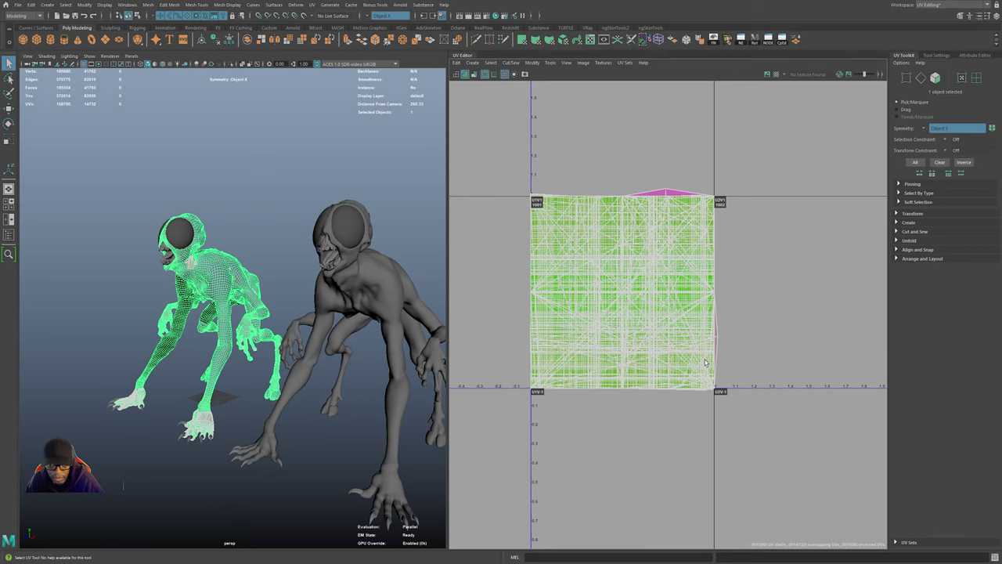
- Examine the selected creature's UV shell colouring on the hands, arms, torso and back
alt+drag(200, 335, 250, 386)
alt+middle_drag(250, 387, 302, 345)
alt+right_drag(302, 345, 378, 351)
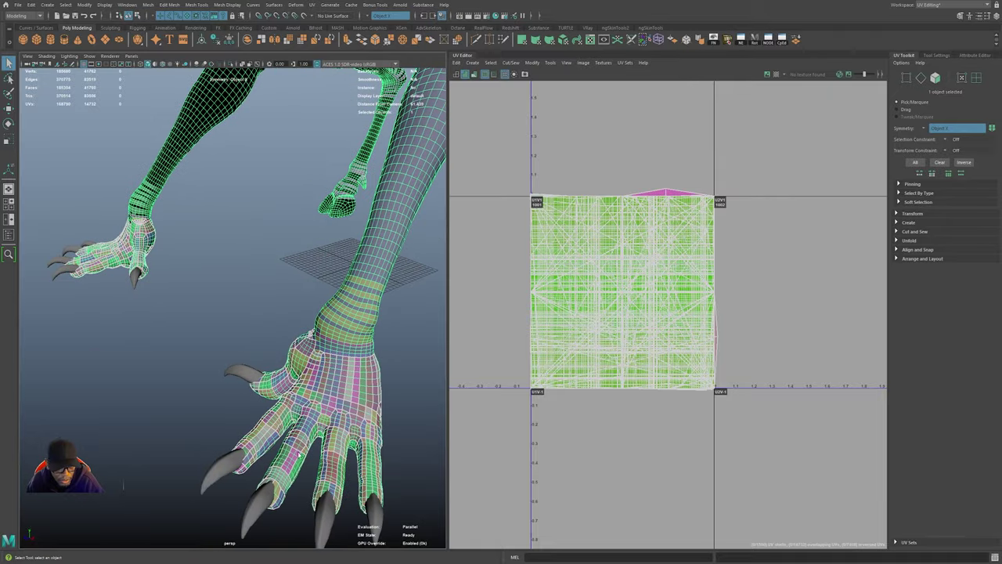
alt+drag(187, 406, 229, 294)
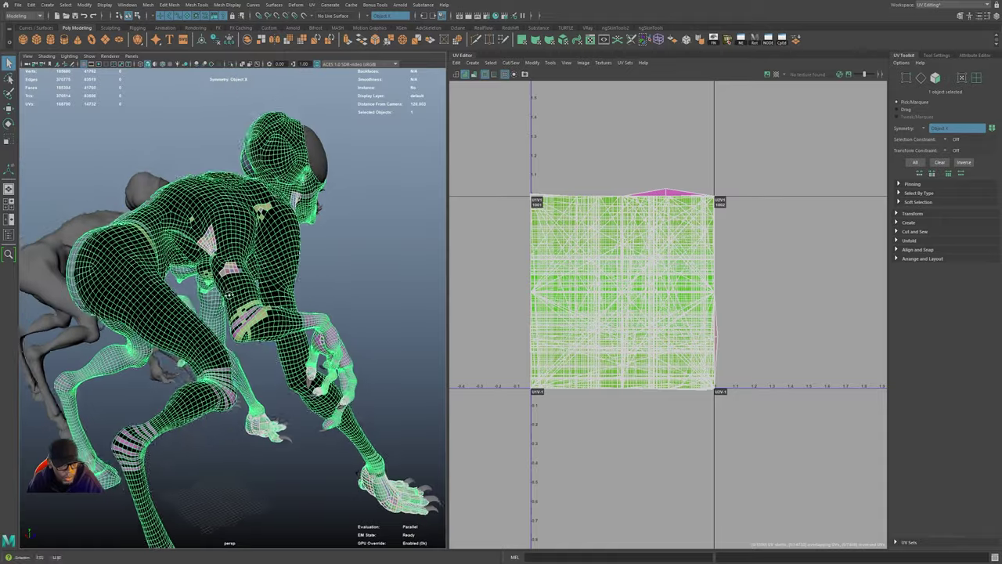
alt+right_drag(230, 293, 334, 339)
alt+middle_drag(333, 339, 331, 433)
alt+right_drag(331, 434, 324, 392)
alt+middle_drag(205, 125, 225, 244)
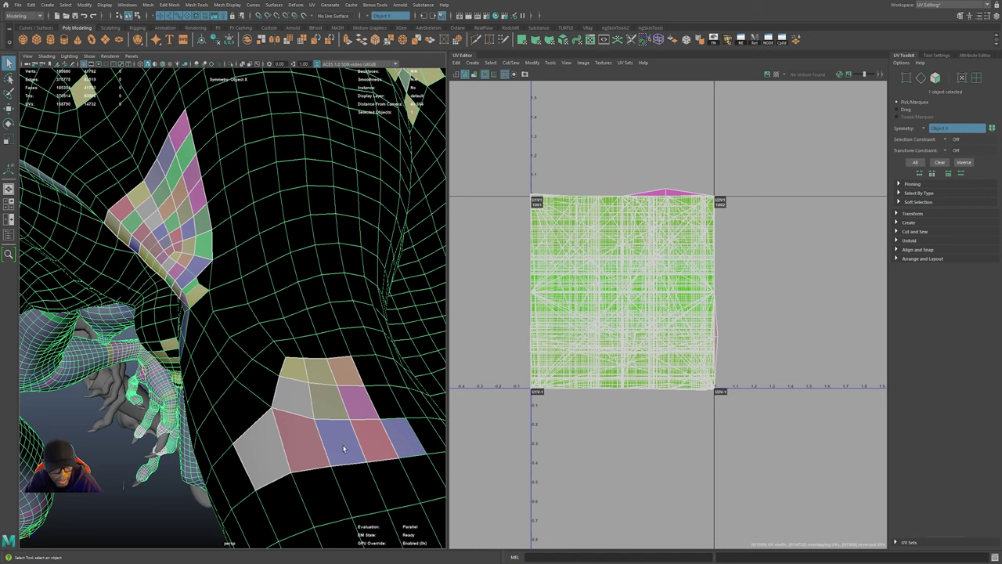
alt+right_drag(368, 456, 238, 385)
alt+right_drag(359, 396, 244, 383)
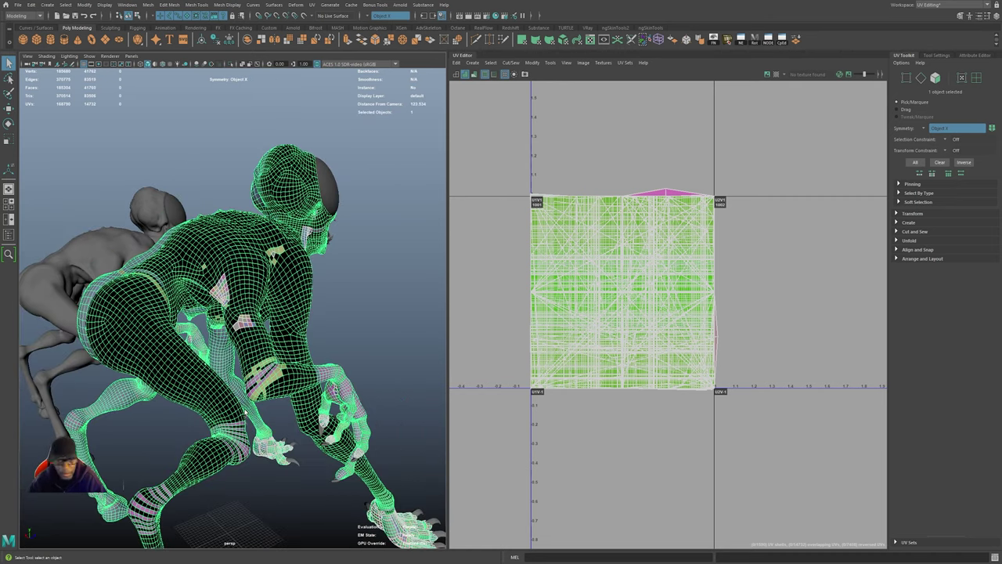
alt+drag(207, 391, 227, 380)
alt+drag(296, 368, 174, 374)
- Select the other creature's body mesh and examine how its UV shells are laid out across the UDIM tiles
alt+middle_drag(415, 345, 264, 369)
alt+middle_drag(392, 291, 342, 364)
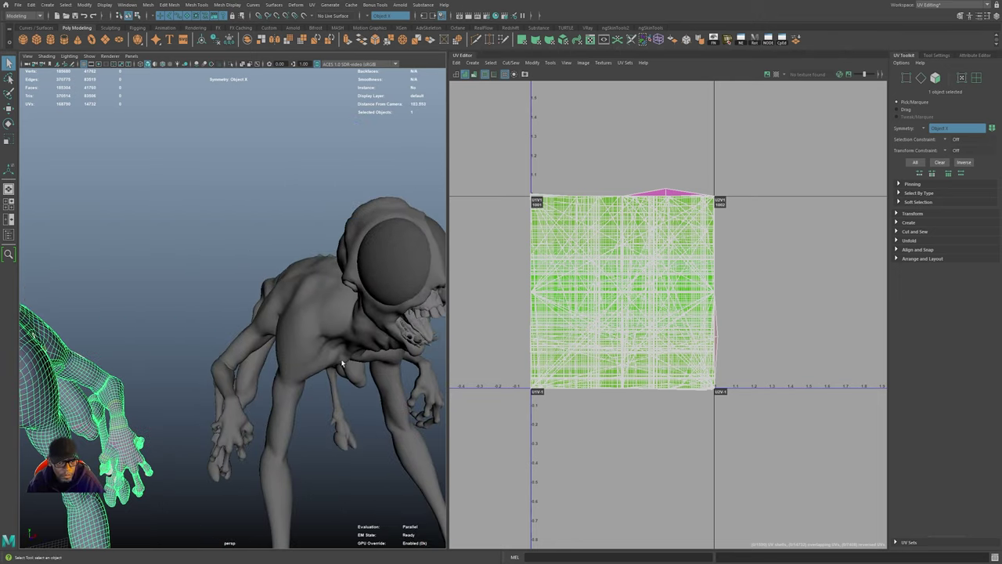
click(335, 326)
click(335, 329)
scroll(777, 378, down, 6)
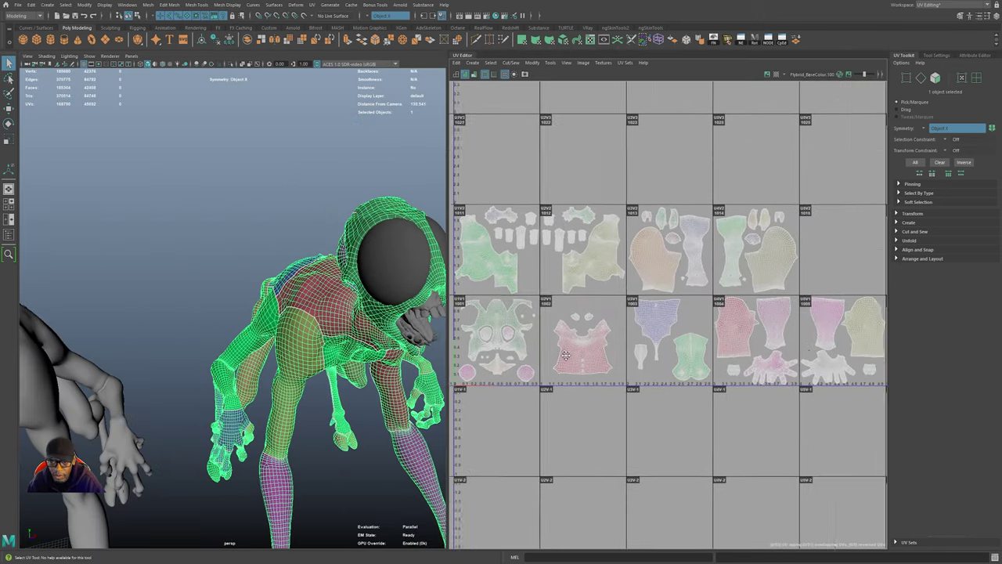
alt+middle_drag(779, 378, 788, 380)
alt+middle_drag(683, 311, 719, 324)
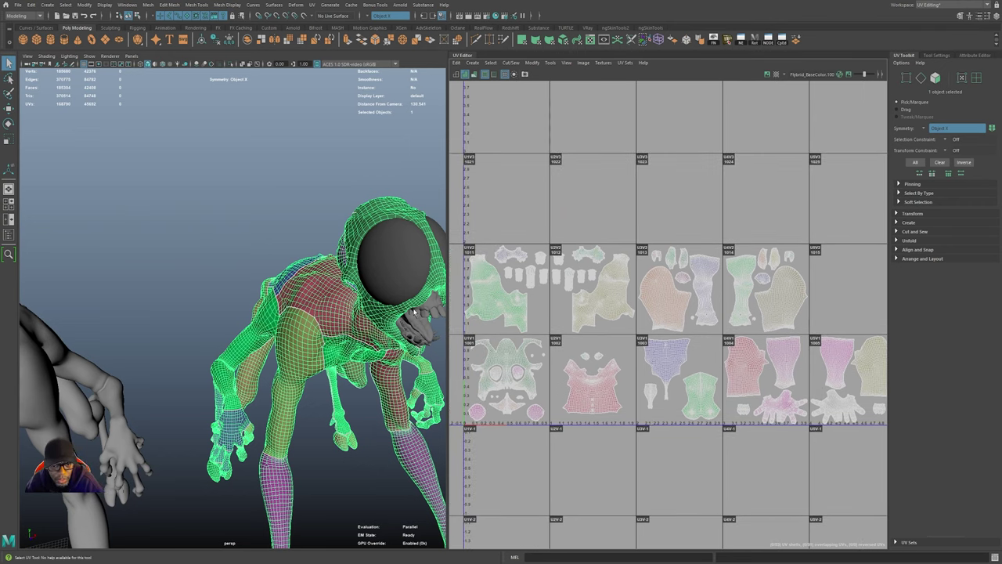
- Widen the perspective view further, then select and frame the body mesh of the creature without laid-out UVs
alt+middle_drag(25, 330, 111, 306)
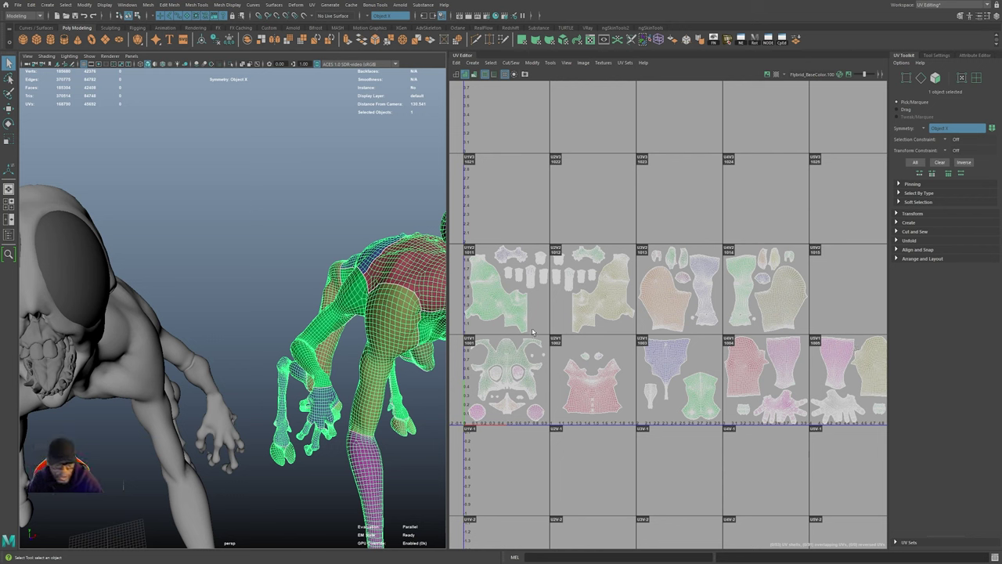
drag(548, 285, 547, 285)
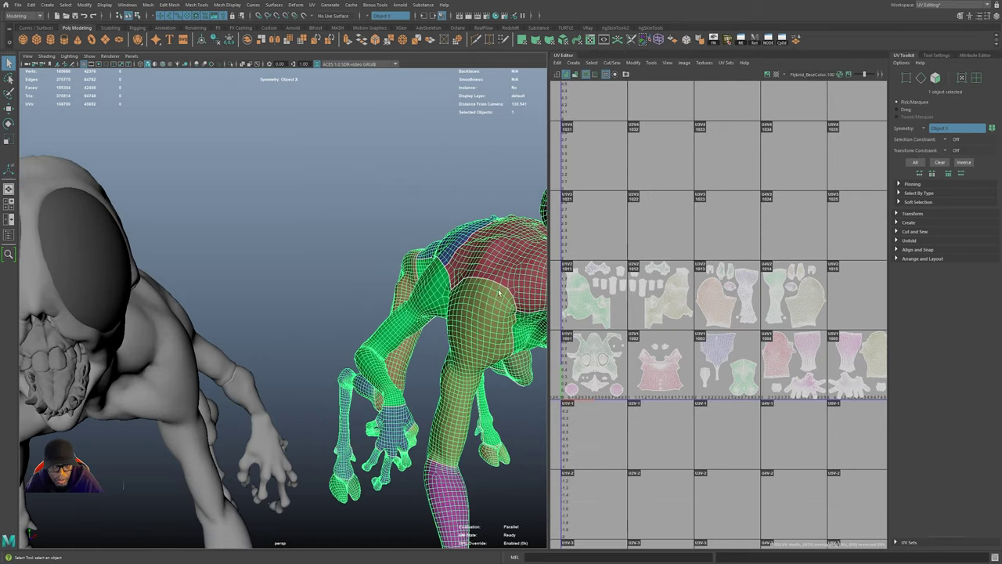
alt+drag(450, 380, 462, 345)
click(263, 305)
alt+drag(264, 304, 315, 284)
key(f)
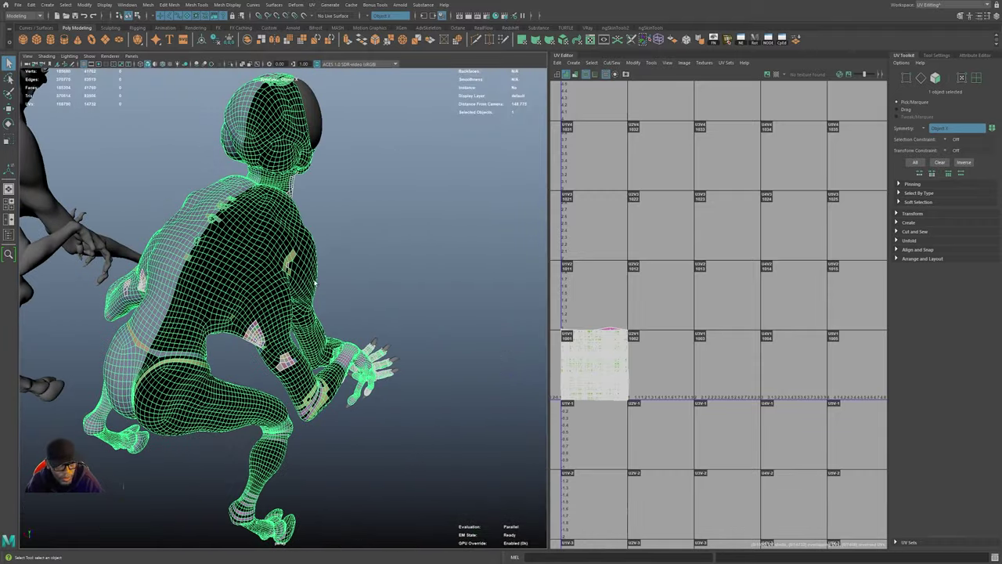
- Switch the UV Editor display to Wireframe and inspect the body mesh topology around the torso and arms
click(667, 62)
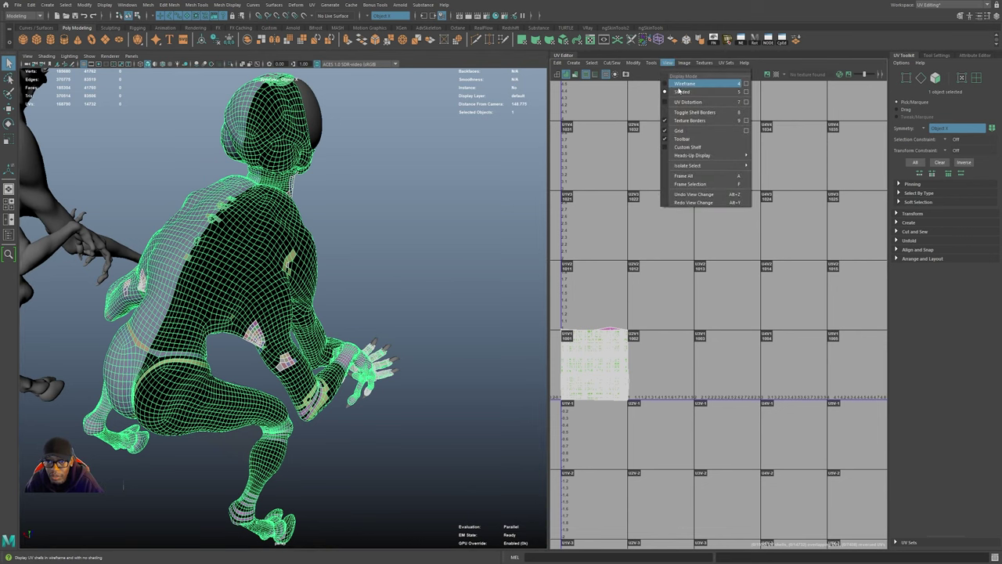
click(687, 92)
alt+drag(463, 311, 376, 286)
alt+right_drag(376, 286, 481, 246)
alt+middle_drag(480, 246, 425, 293)
alt+right_drag(425, 293, 468, 318)
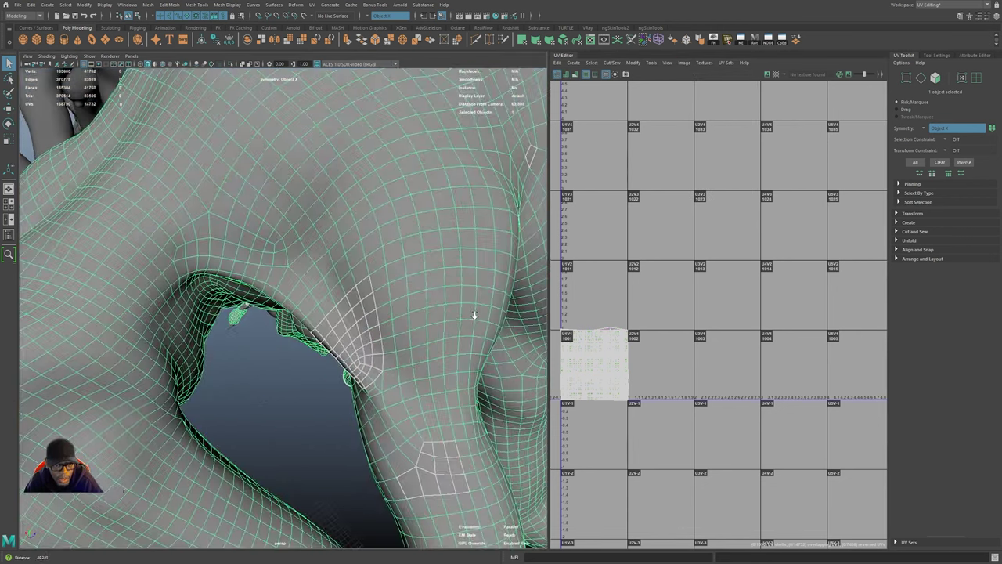
alt+drag(467, 318, 423, 274)
alt+right_drag(422, 274, 431, 271)
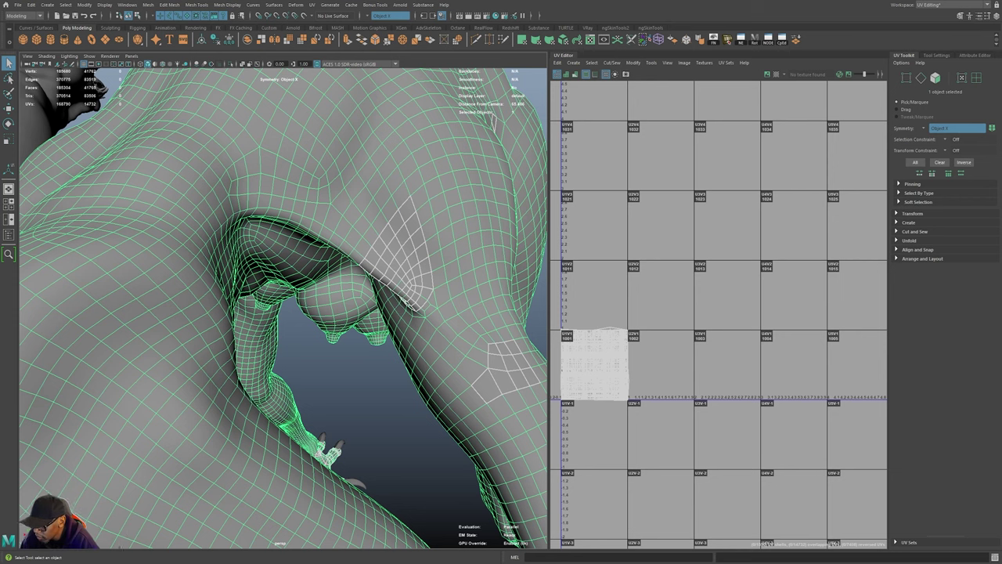
alt+drag(399, 361, 435, 341)
alt+drag(411, 384, 441, 403)
alt+right_drag(440, 307, 411, 289)
alt+drag(493, 396, 650, 286)
alt+drag(370, 418, 391, 454)
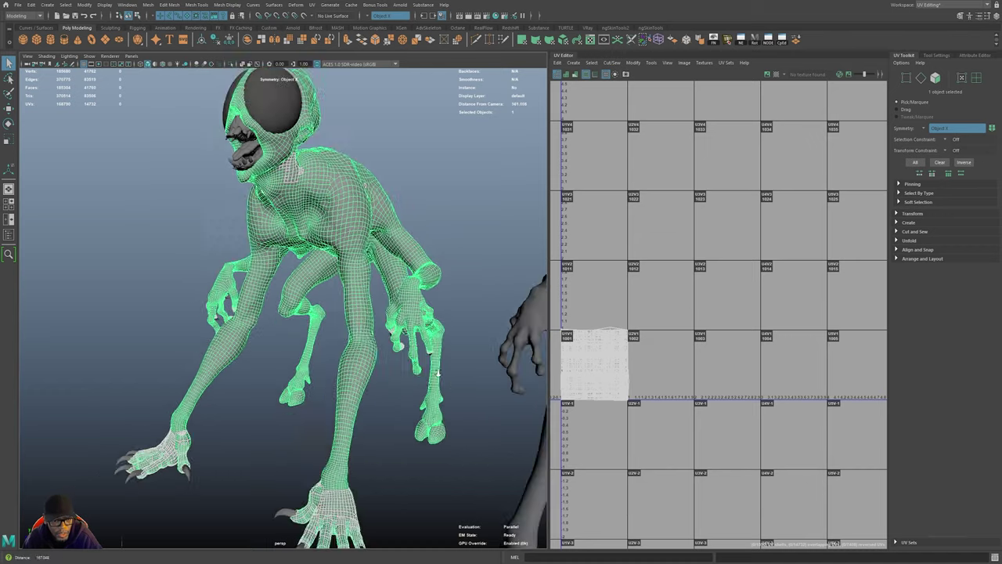
- Examine the overlapping UVs in tile 1001 up close and compare the two creatures in the perspective view
alt+right_drag(423, 423, 368, 398)
alt+drag(368, 398, 376, 344)
alt+middle_drag(707, 372, 765, 331)
alt+right_drag(694, 335, 763, 360)
alt+middle_drag(642, 360, 746, 361)
alt+right_drag(712, 356, 882, 363)
alt+middle_drag(773, 354, 705, 389)
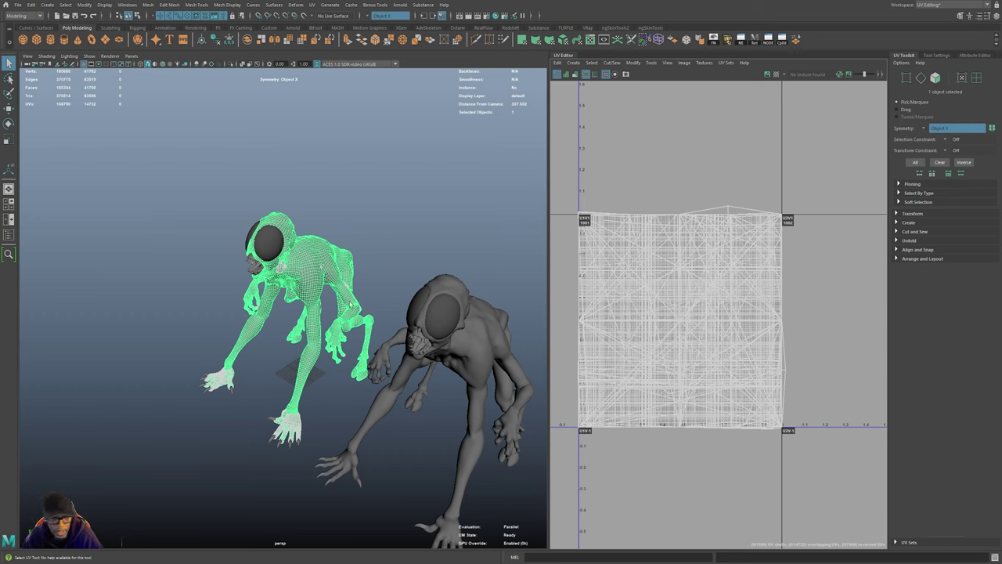
alt+drag(378, 368, 384, 345)
alt+middle_drag(384, 345, 388, 386)
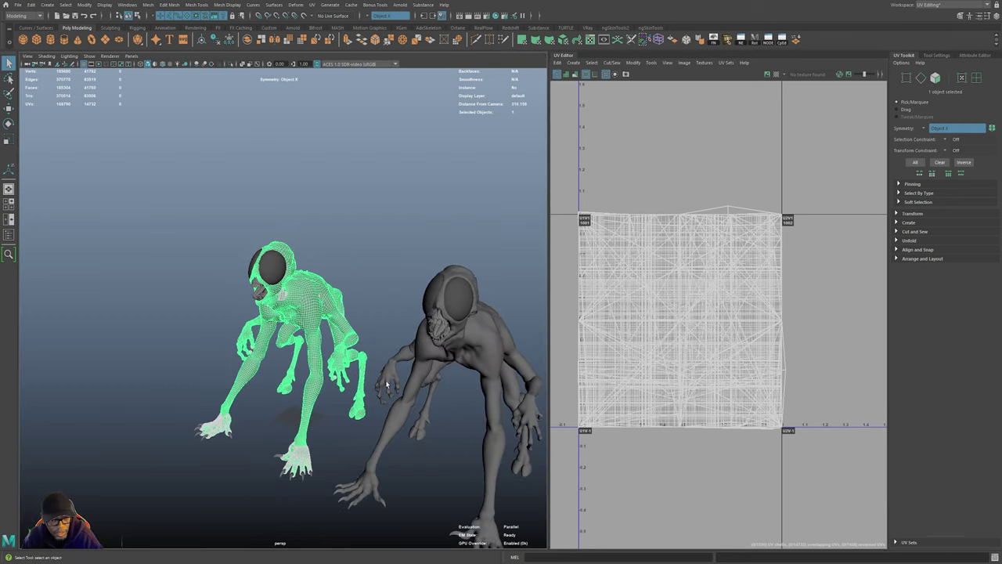
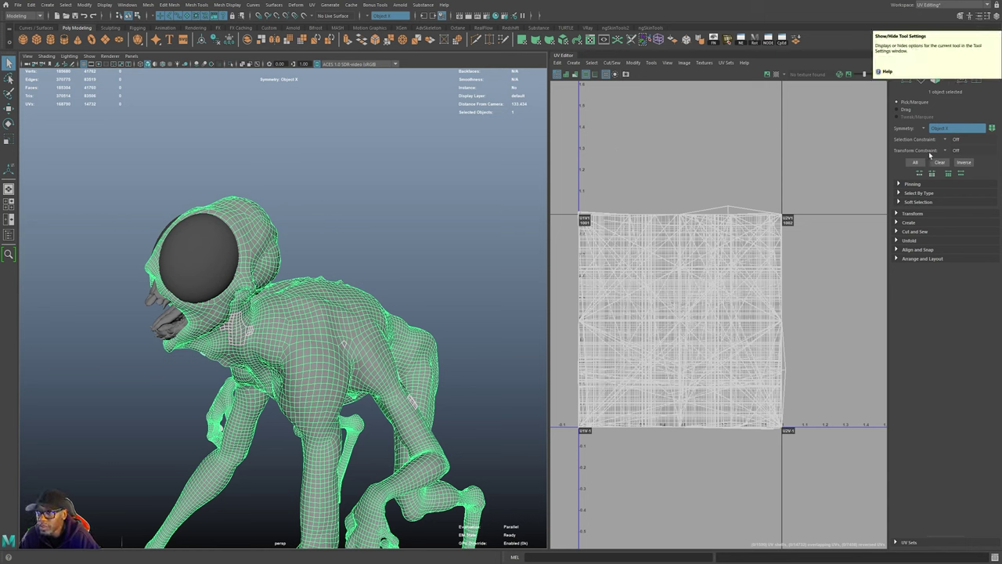
- Open the Modeling Toolkit, look it over alongside the creature's body mesh, and close it
click(960, 17)
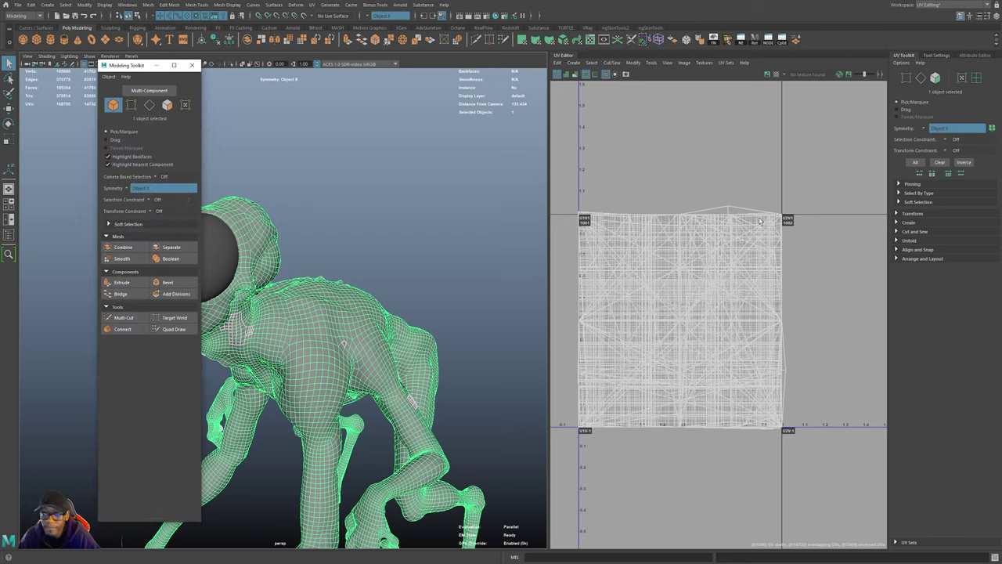
mouse_move(131, 75)
mouse_down()
mouse_move(250, 84)
mouse_move(550, 59)
mouse_up()
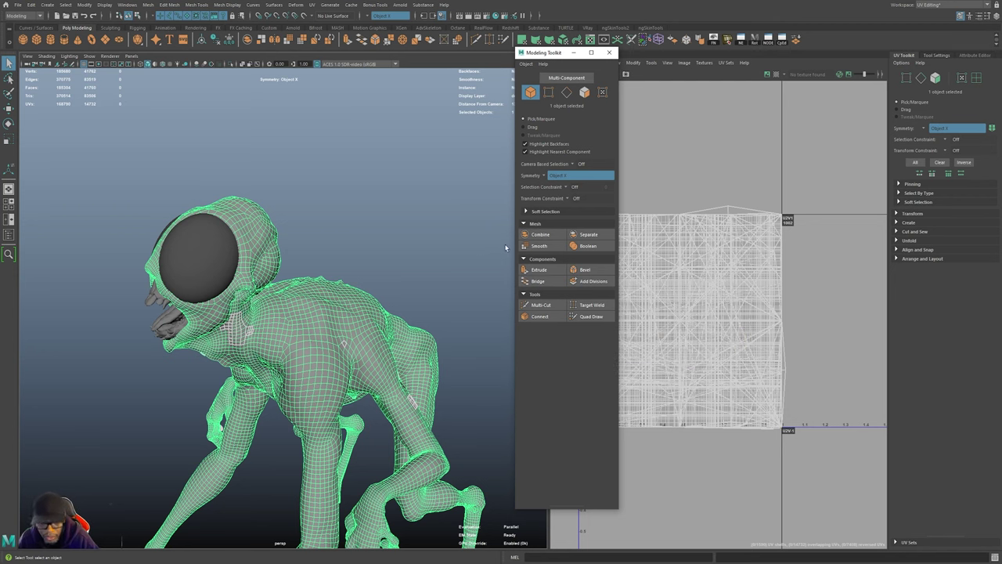
alt+drag(345, 301, 323, 328)
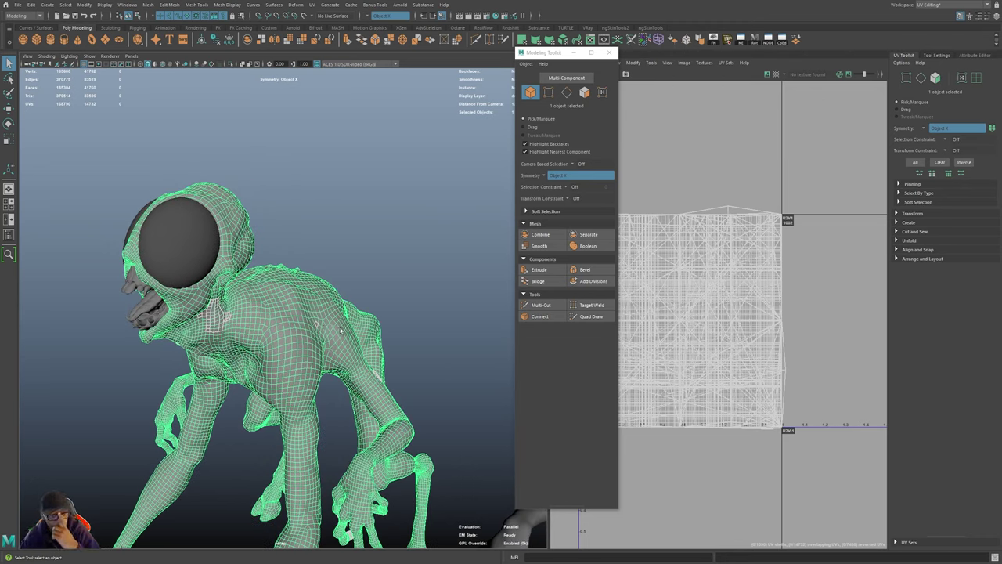
alt+middle_drag(247, 286, 260, 267)
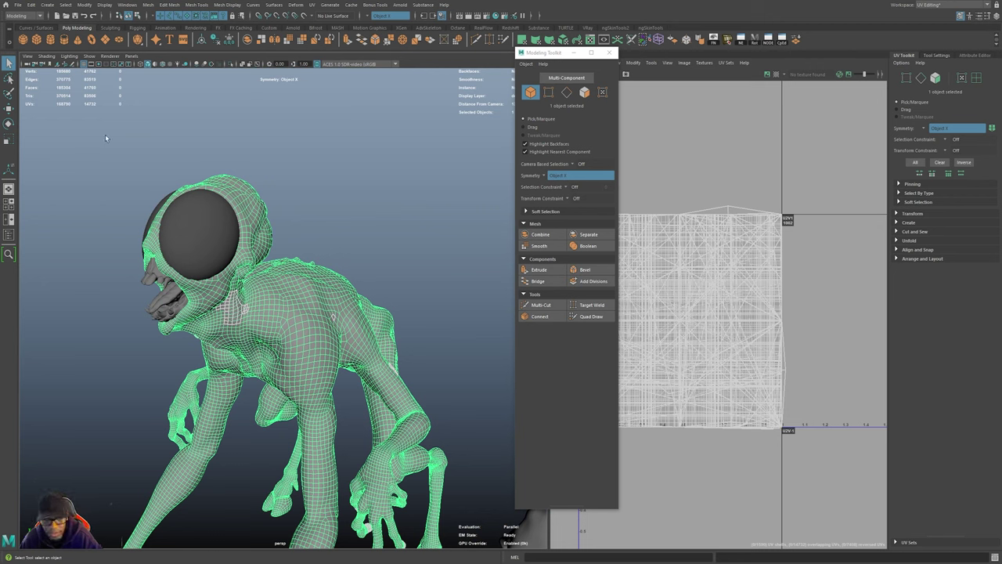
alt+drag(319, 273, 346, 357)
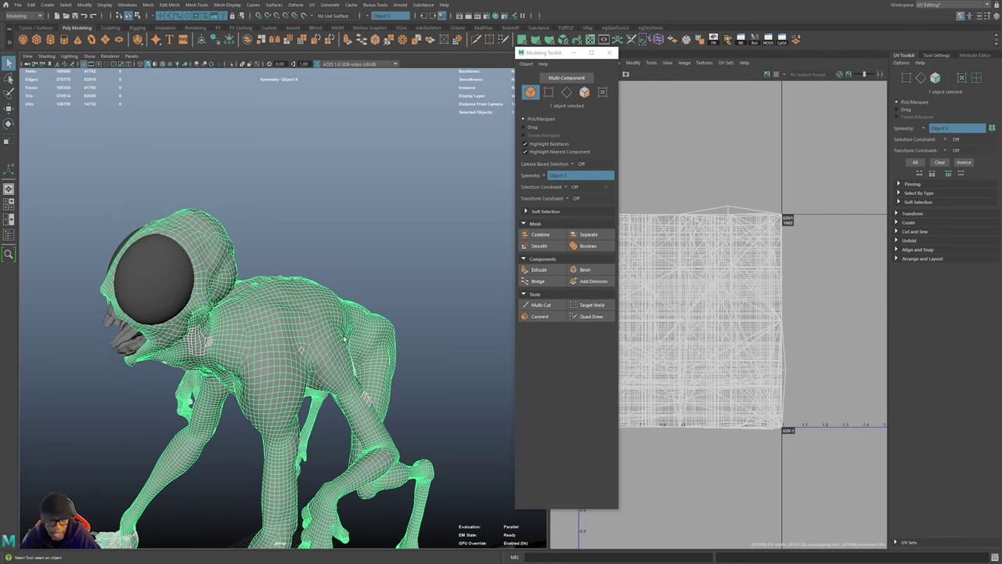
alt+drag(357, 469, 384, 390)
scroll(311, 332, up, 8)
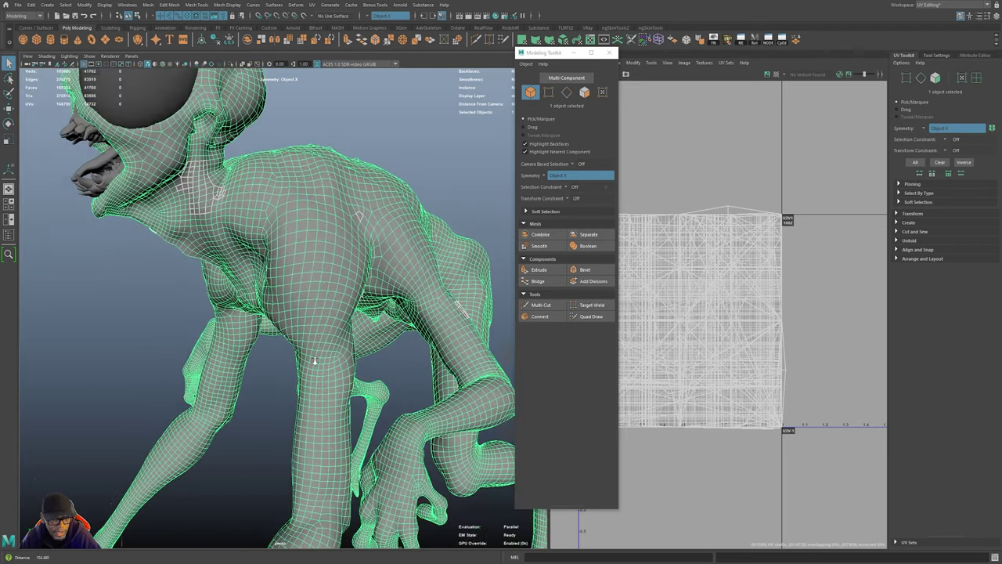
alt+right_drag(314, 360, 285, 349)
alt+middle_drag(285, 349, 266, 268)
mouse_move(313, 401)
alt+mouse_down()
mouse_move(304, 396)
mouse_move(313, 401)
alt+mouse_up()
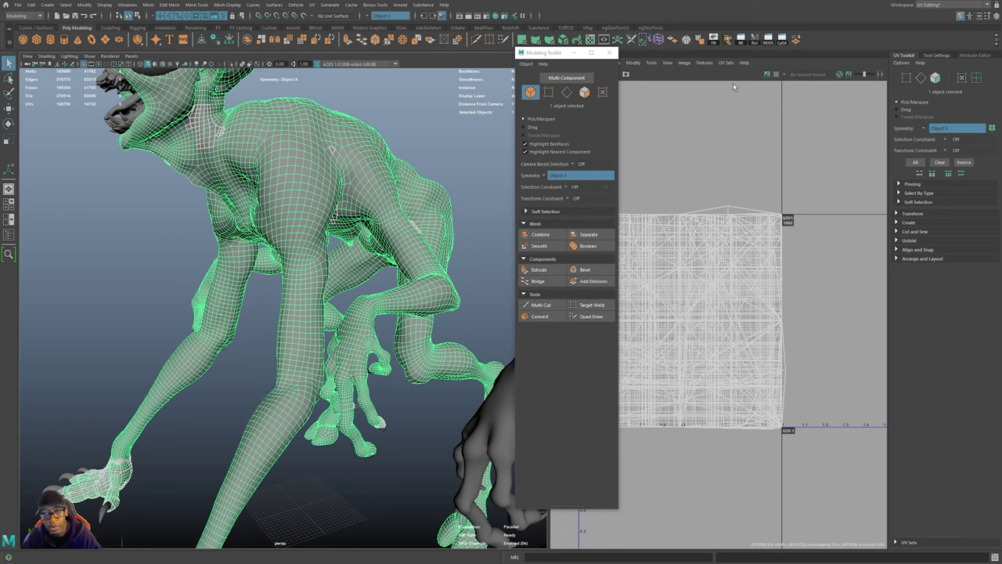
click(609, 52)
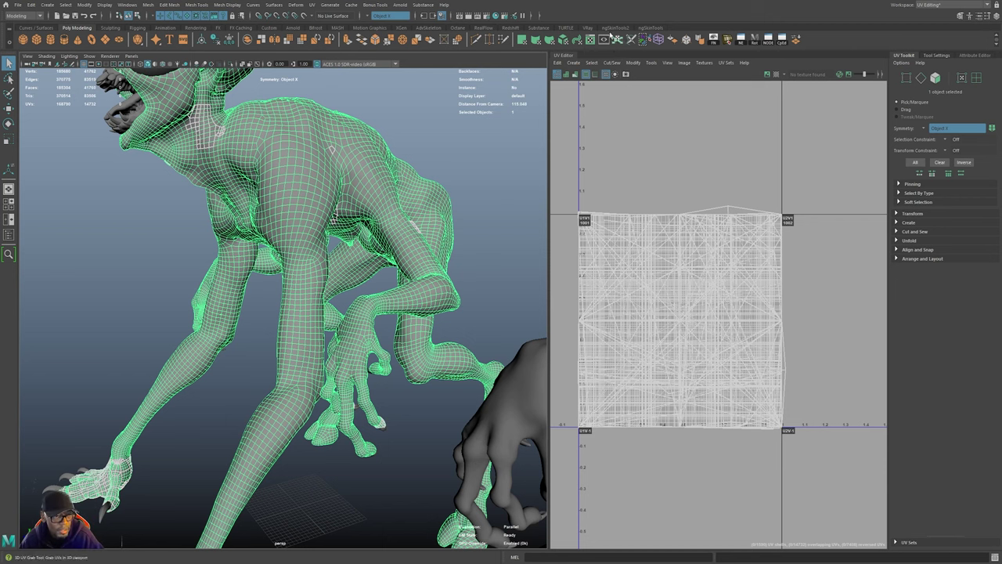
alt+drag(311, 225, 342, 309)
alt+right_drag(342, 309, 349, 349)
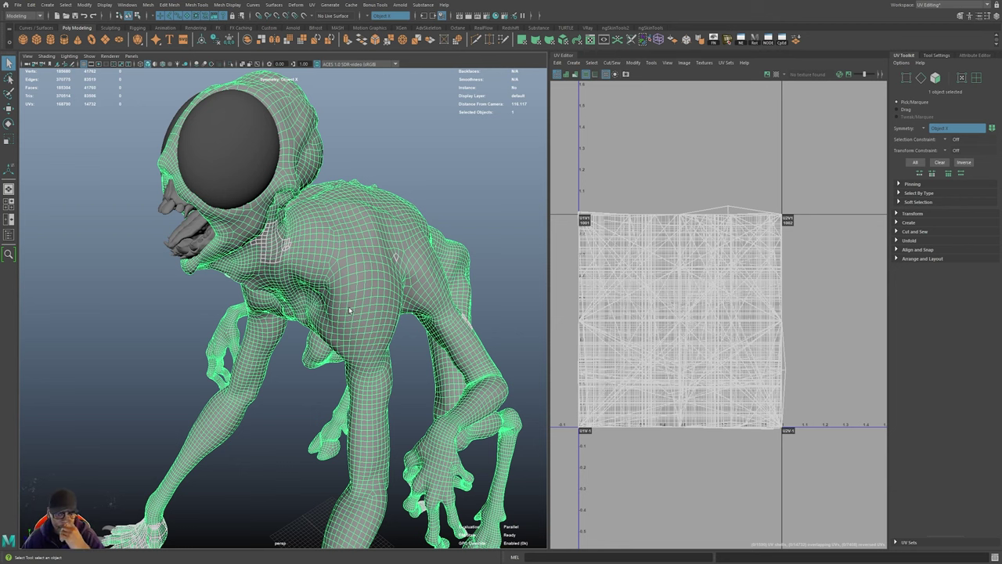
alt+drag(418, 394, 424, 380)
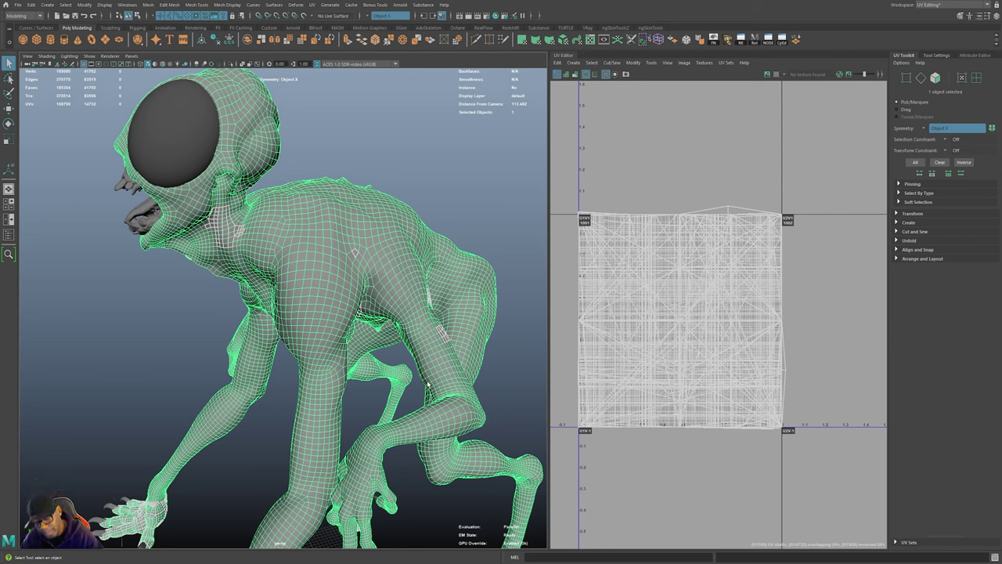
alt+middle_drag(455, 492, 442, 435)
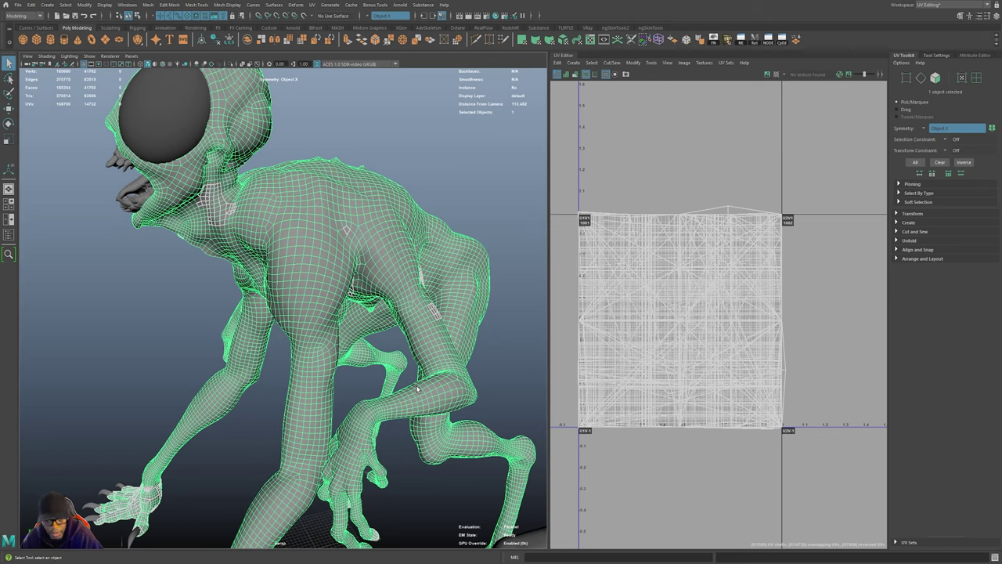
mouse_move(407, 282)
alt+mouse_down()
mouse_move(394, 287)
mouse_move(424, 293)
alt+mouse_up()
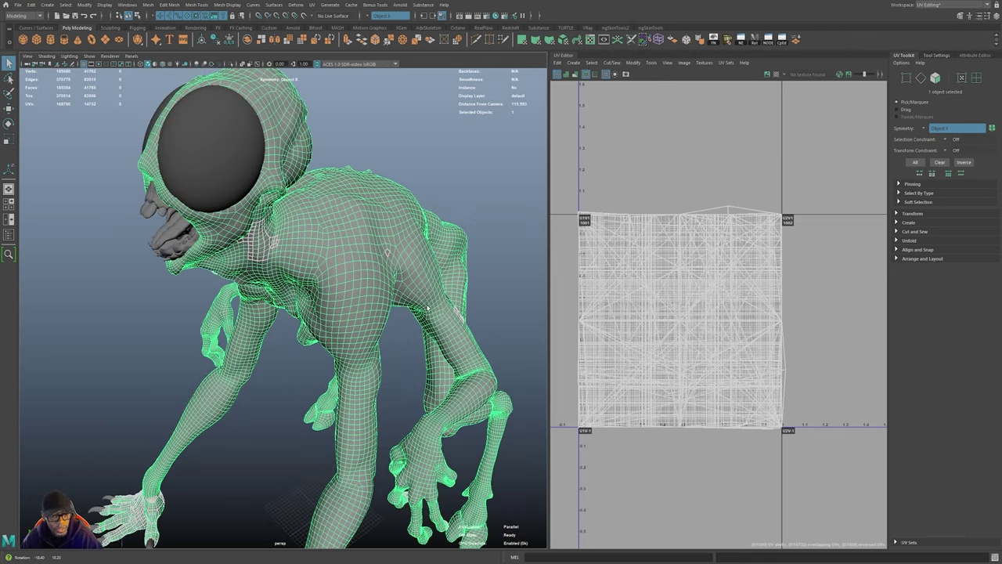
alt+drag(356, 399, 337, 356)
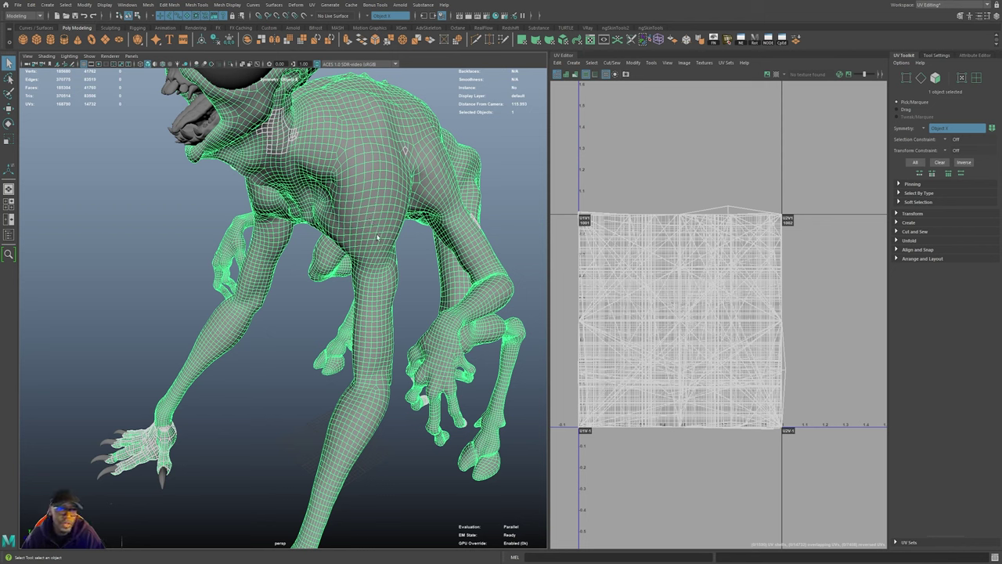
- Select an edge loop running around the creature's front limb above the elbow on the body mesh
alt+drag(378, 237, 415, 195)
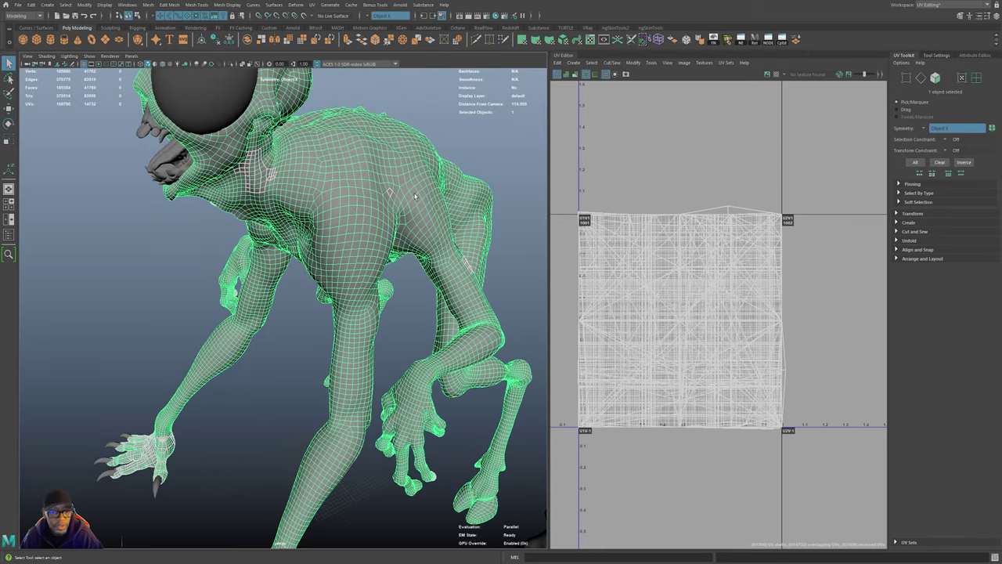
alt+drag(427, 396, 451, 315)
alt+middle_drag(451, 315, 377, 366)
alt+drag(377, 366, 342, 330)
alt+right_drag(342, 329, 420, 367)
alt+drag(421, 367, 361, 380)
key(F11)
double_click(322, 394)
alt+drag(331, 395, 256, 332)
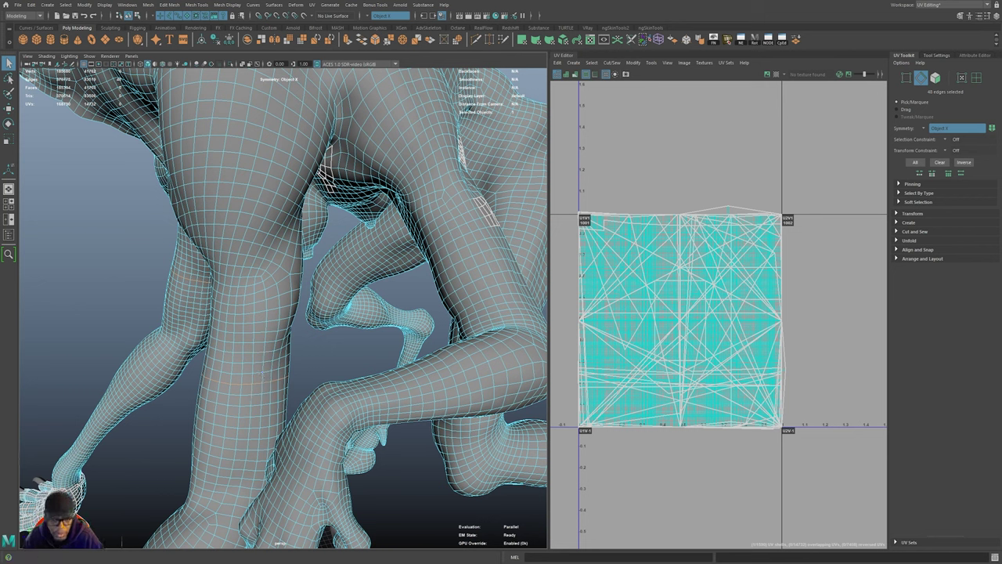
- Examine how the selected edge loop sits on both front limbs and how the topology flows through shoulders, chest and legs
alt+drag(327, 406, 318, 317)
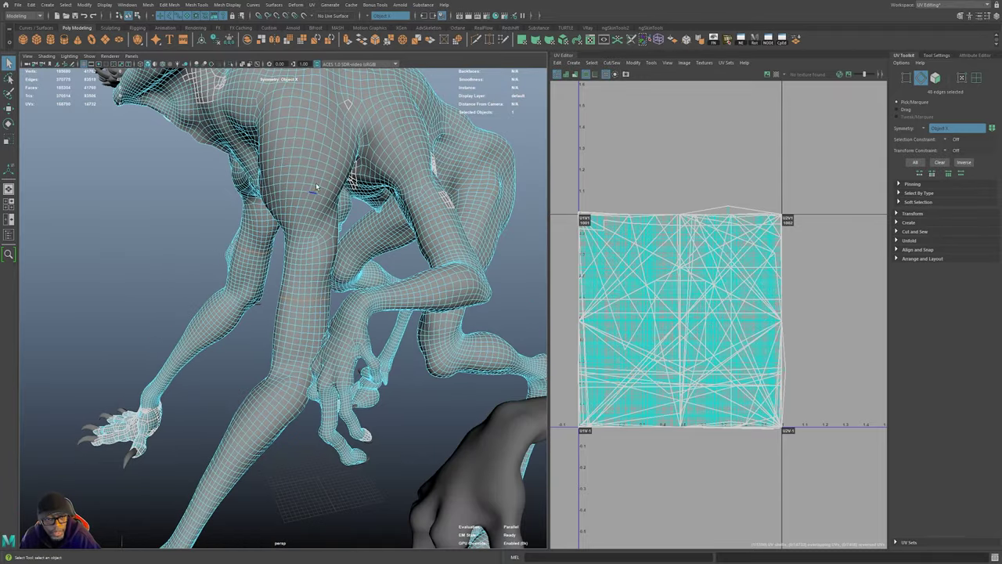
alt+middle_drag(490, 335, 450, 371)
alt+drag(421, 361, 407, 359)
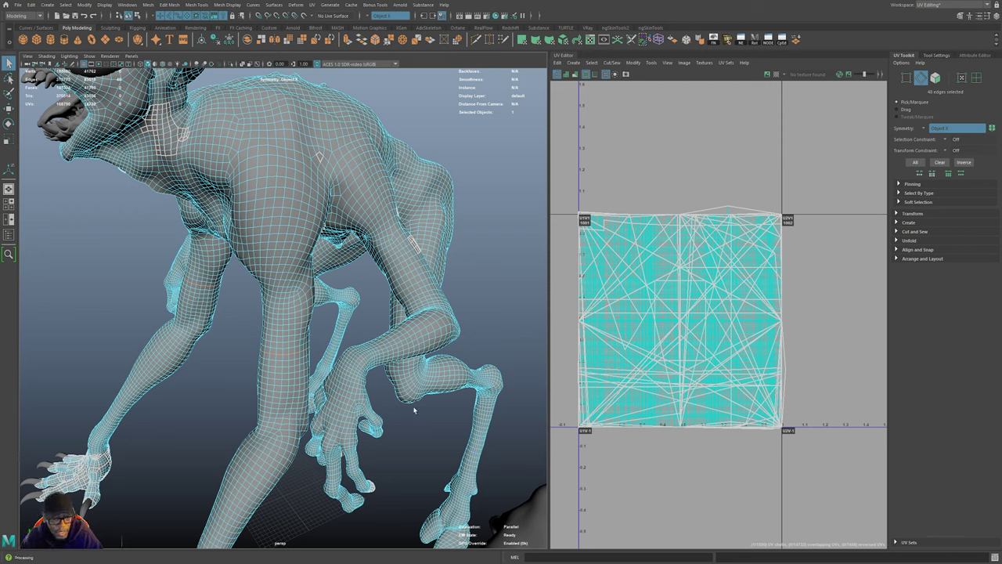
alt+middle_drag(341, 411, 352, 406)
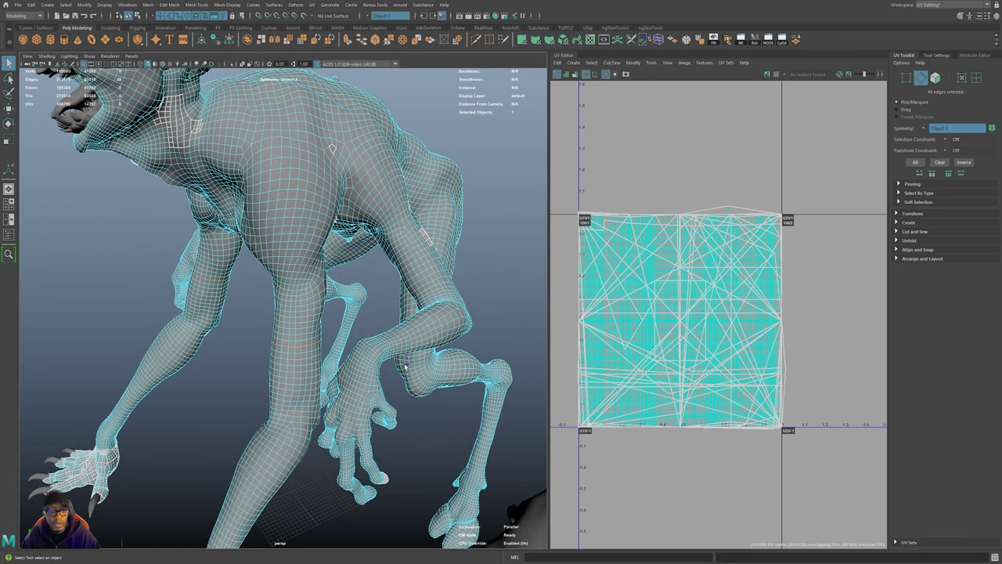
alt+drag(417, 364, 281, 210)
alt+drag(320, 356, 286, 361)
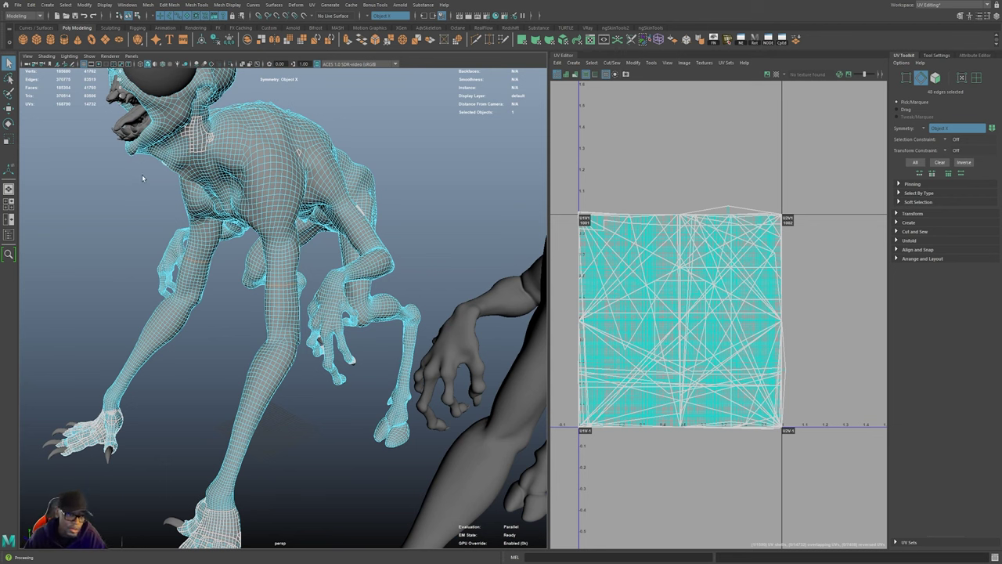
alt+drag(299, 274, 325, 271)
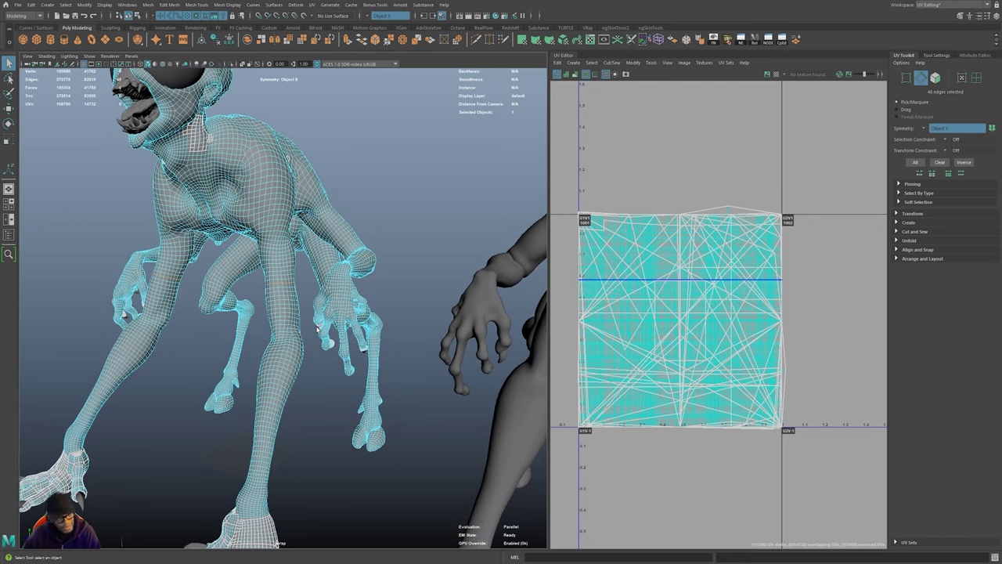
alt+drag(269, 276, 336, 290)
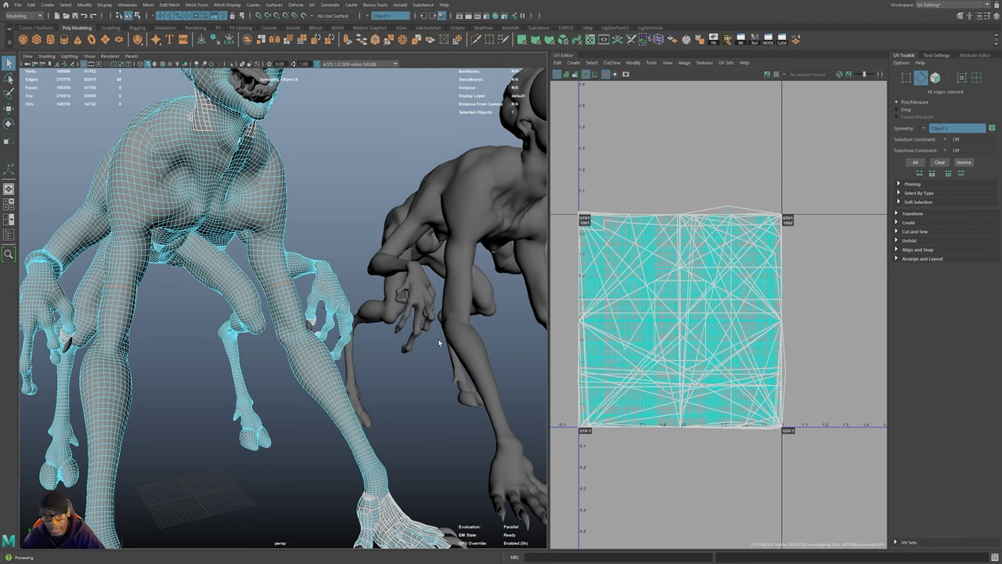
alt+middle_drag(307, 376, 339, 417)
alt+right_drag(338, 417, 419, 353)
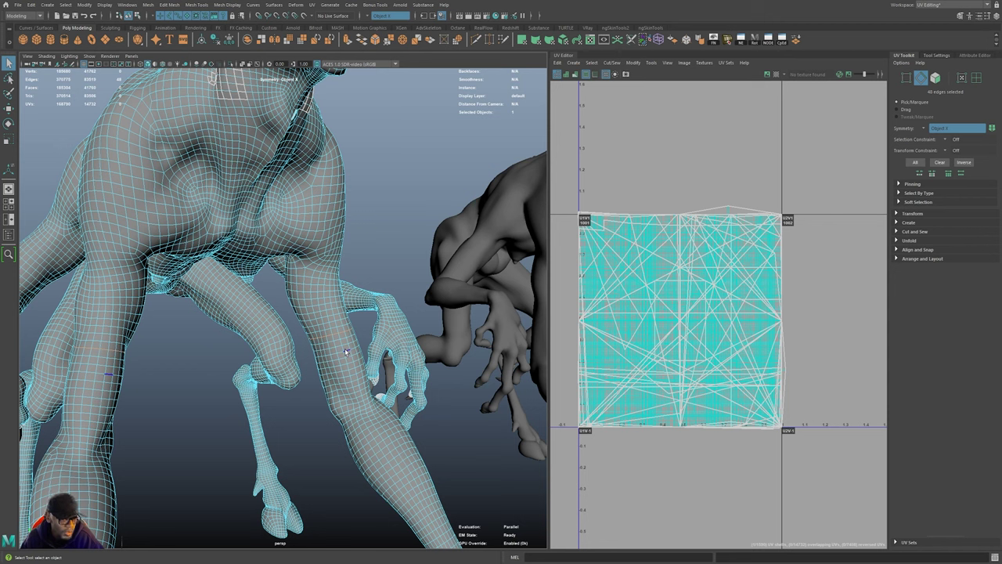
alt+drag(327, 349, 346, 334)
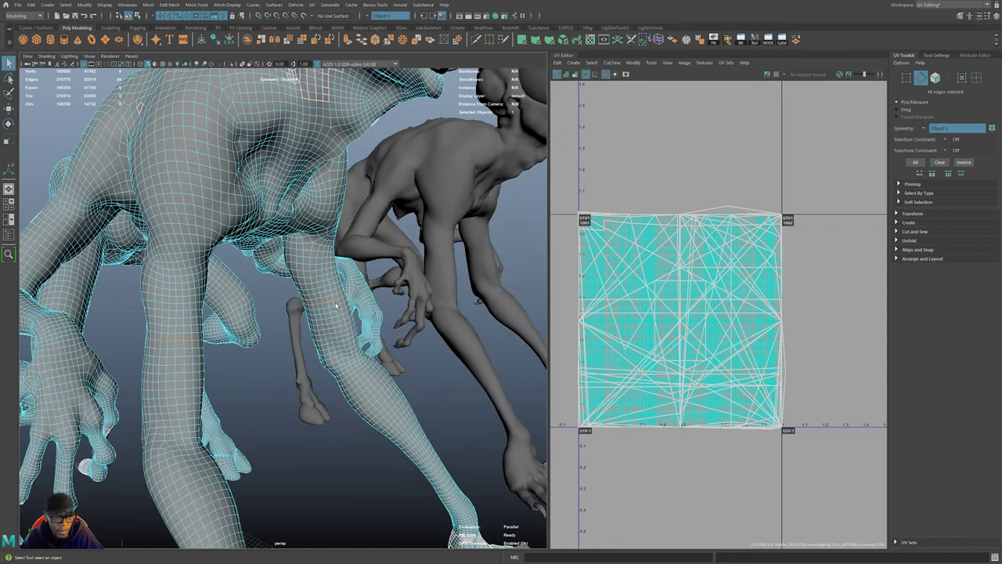
- Add a lengthwise edge loop along the front limb to the selection and follow it down toward the wrist
shift+double_click(311, 247)
alt+drag(320, 270, 351, 334)
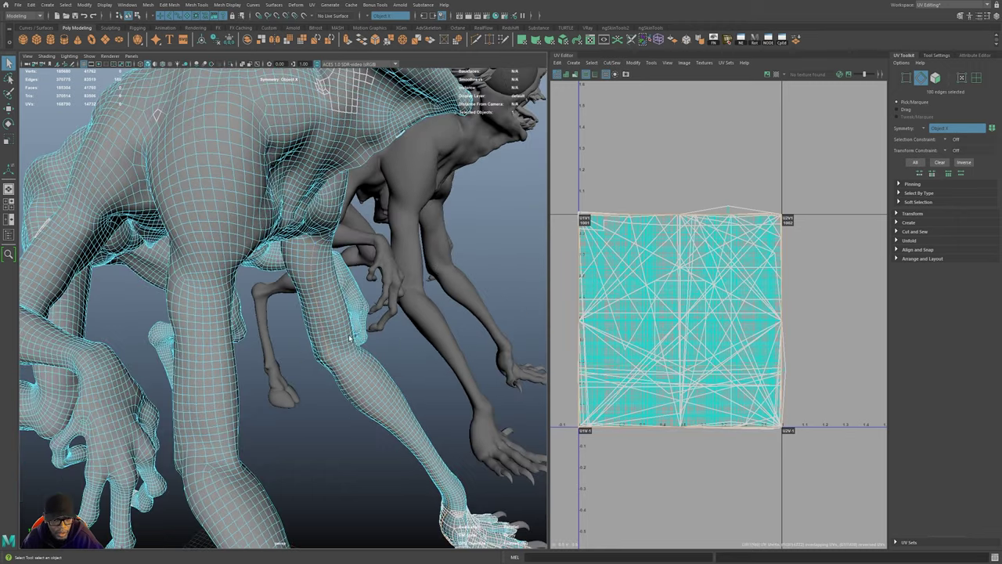
alt+middle_drag(351, 334, 303, 290)
alt+drag(302, 291, 331, 308)
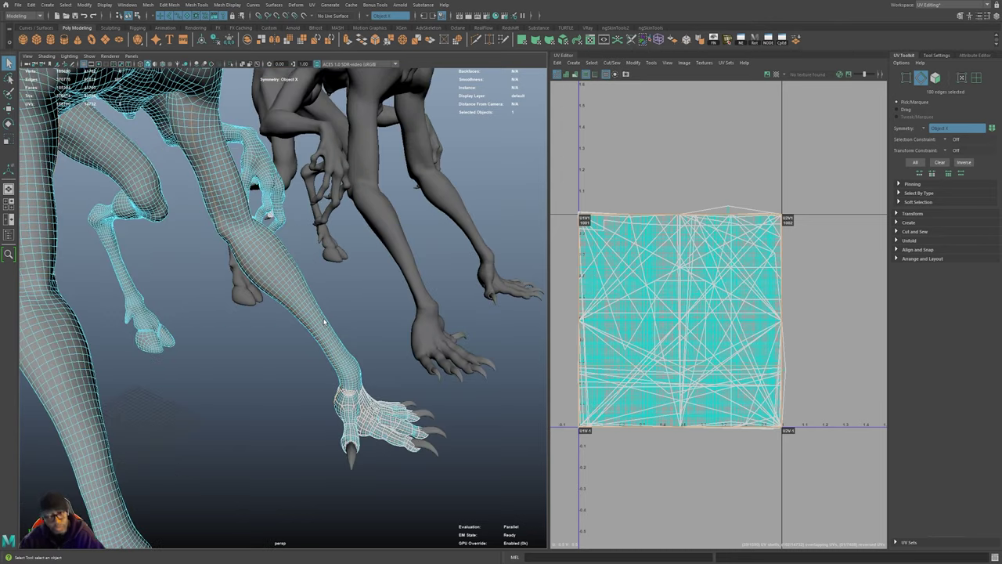
alt+drag(307, 303, 360, 242)
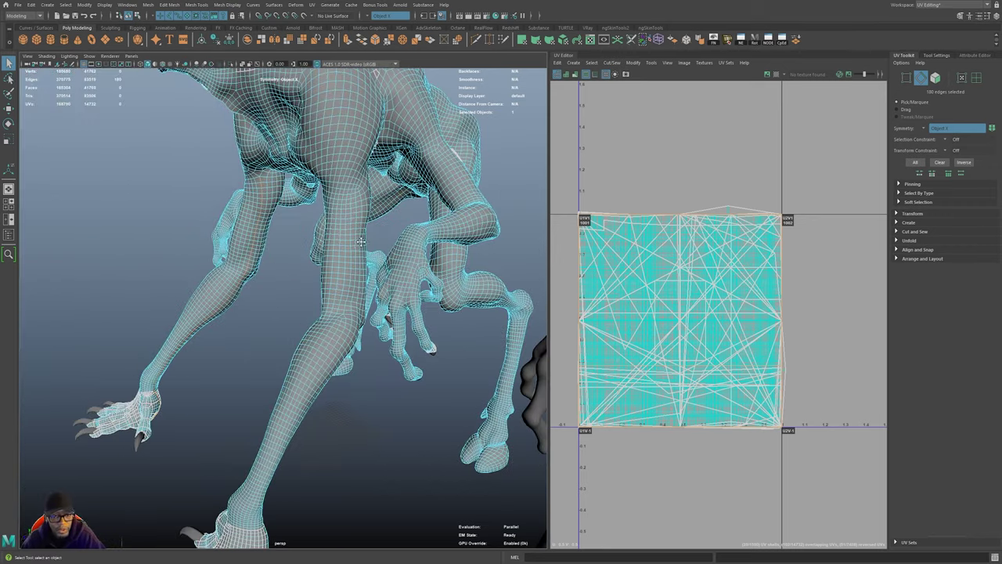
- Return the body mesh to object selection, give it a planar UV projection, and leave the projection manipulator
alt+middle_drag(360, 242, 298, 396)
right_drag(311, 306, 385, 237)
alt+drag(284, 274, 318, 274)
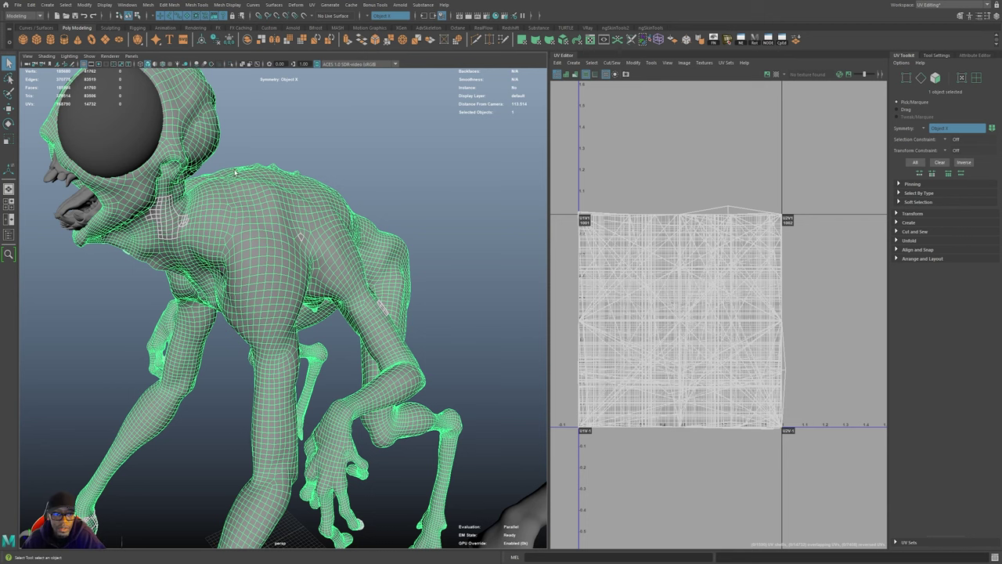
scroll(348, 231, down, 3)
alt+middle_drag(355, 241, 380, 264)
click(523, 40)
alt+drag(282, 331, 409, 271)
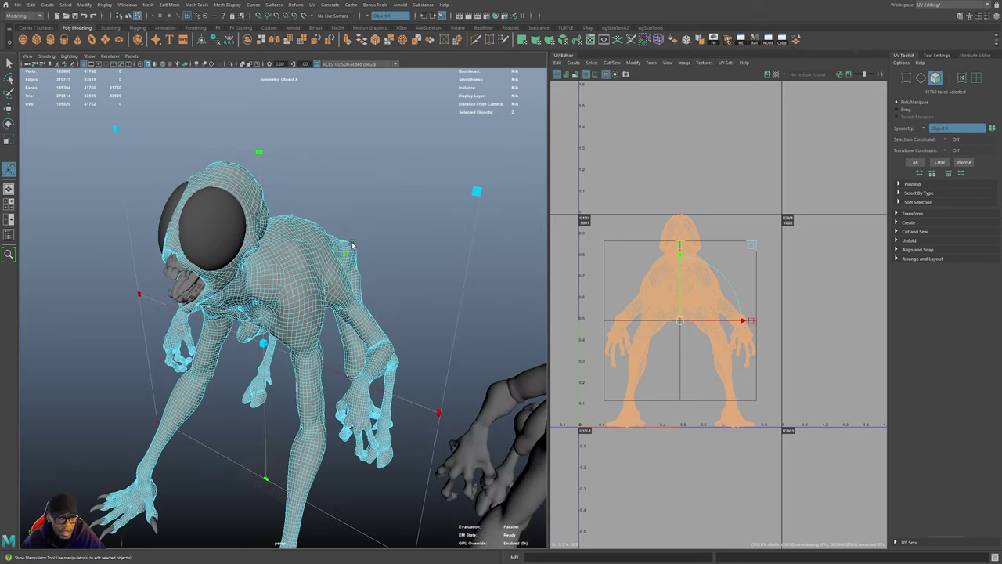
key(q)
key(F8)
- Close the small gap in the neck's centre crease by merging its two split vertices, then return to object selection
alt+right_drag(271, 242, 423, 259)
alt+drag(423, 259, 307, 159)
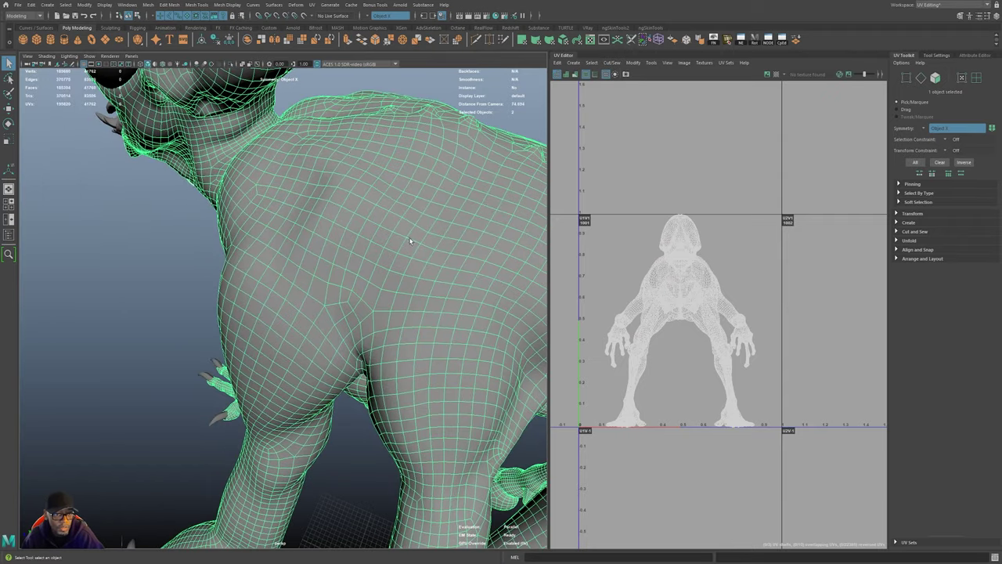
alt+right_drag(468, 260, 243, 283)
alt+drag(243, 283, 168, 282)
alt+right_drag(335, 358, 520, 340)
alt+drag(294, 354, 326, 342)
alt+middle_drag(368, 258, 306, 319)
alt+right_drag(306, 319, 324, 273)
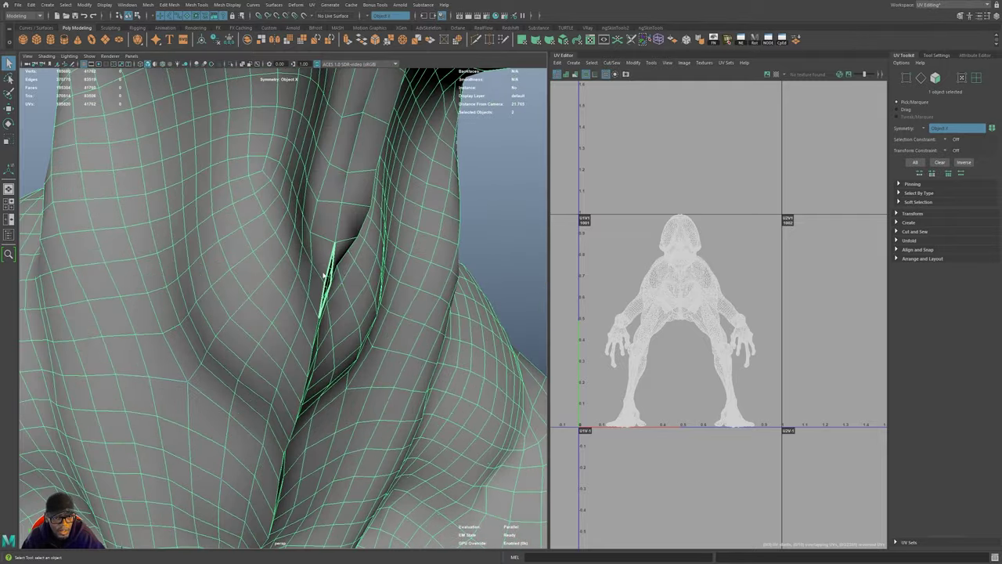
key(F9)
key(F9)
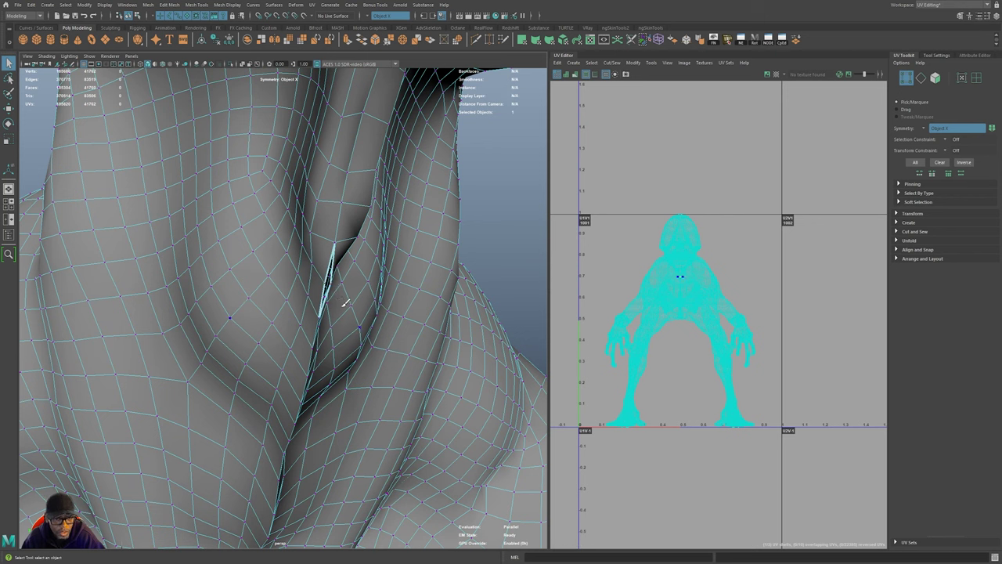
key(Tab)
click(327, 285)
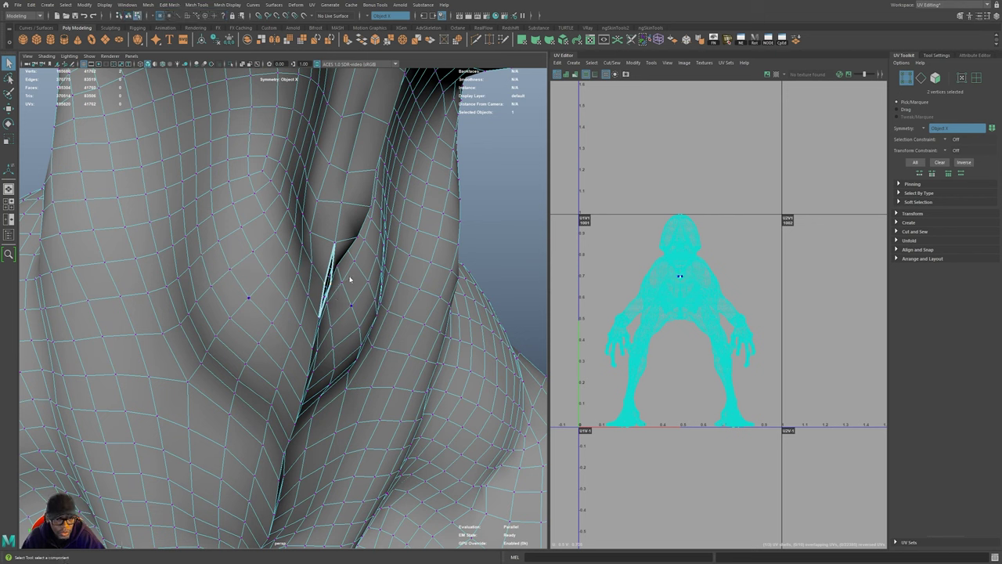
key(w)
key(F8)
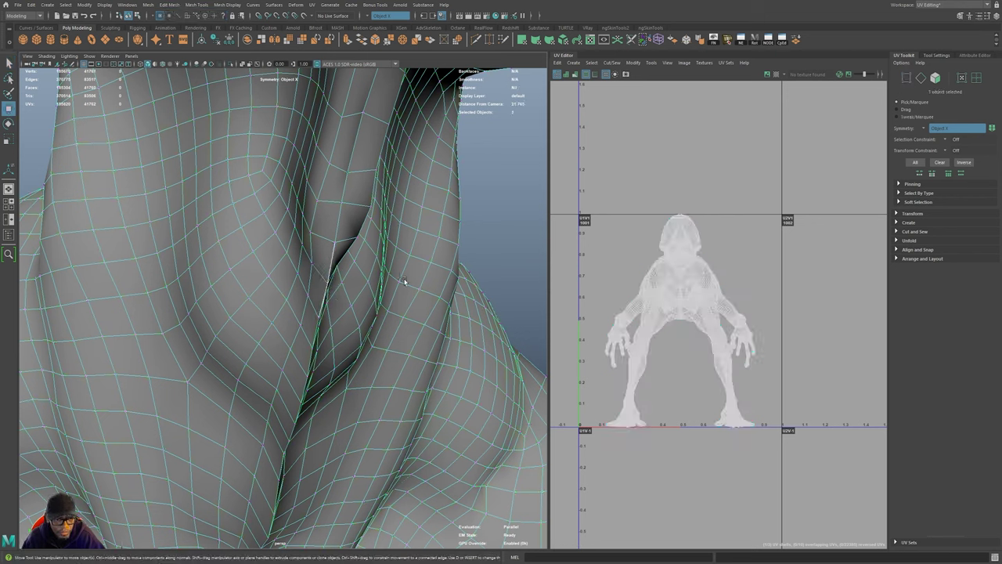
- Reapply the planar UV projection to the repaired body mesh and deselect it
scroll(337, 283, down, 4)
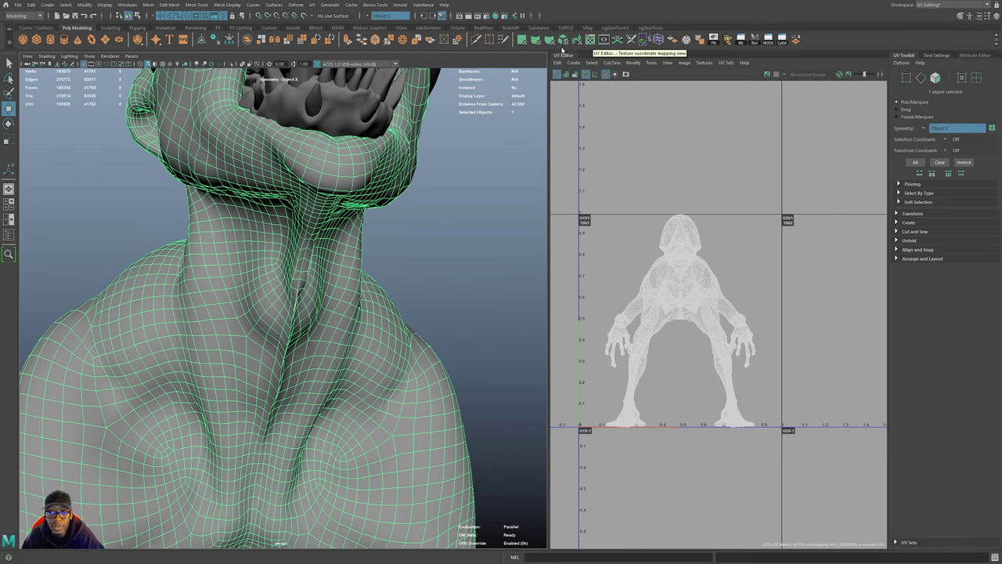
key(q)
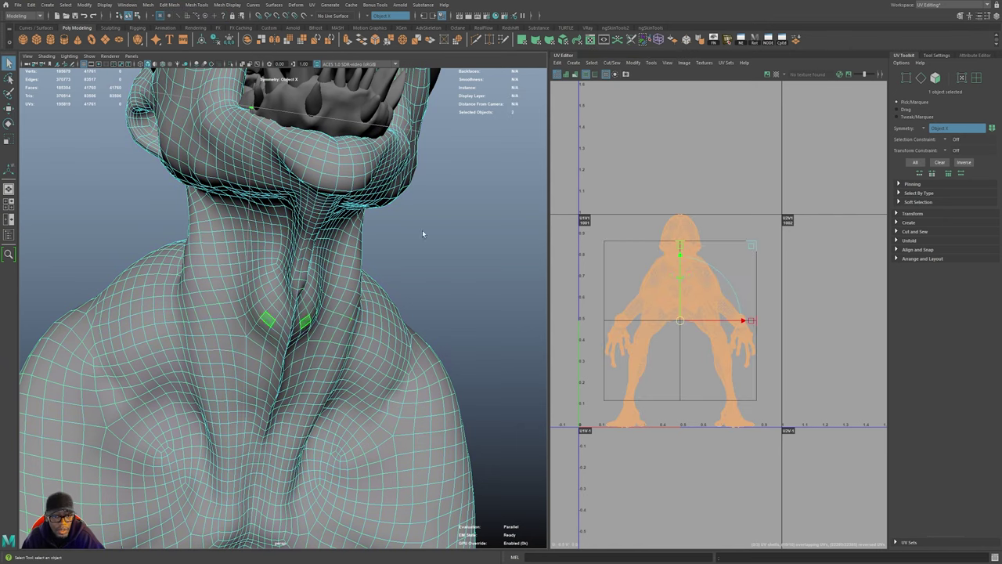
click(422, 229)
- Soften the edges of the body mesh to smooth the shading along its centre line, then deselect it
alt+drag(439, 299, 418, 231)
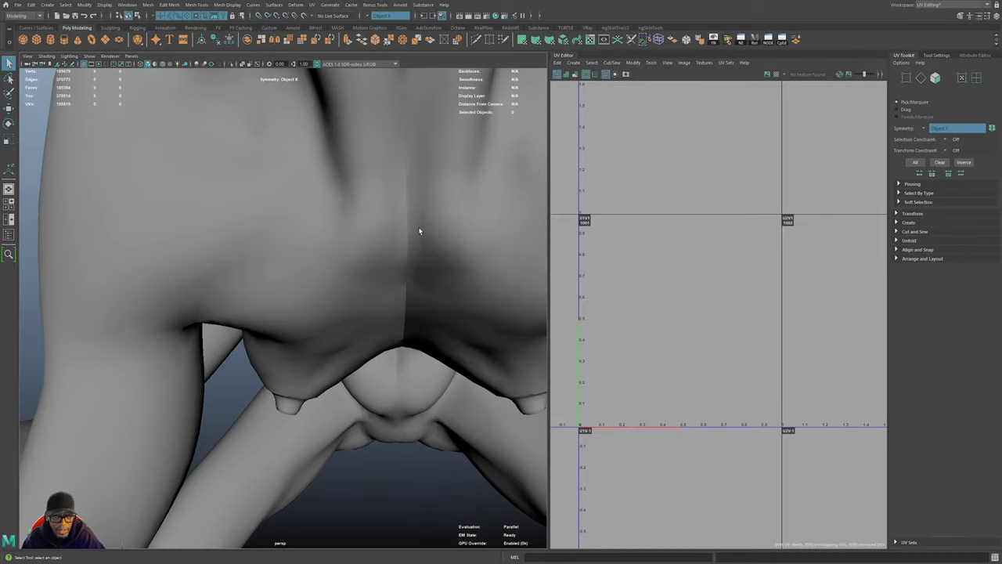
click(454, 204)
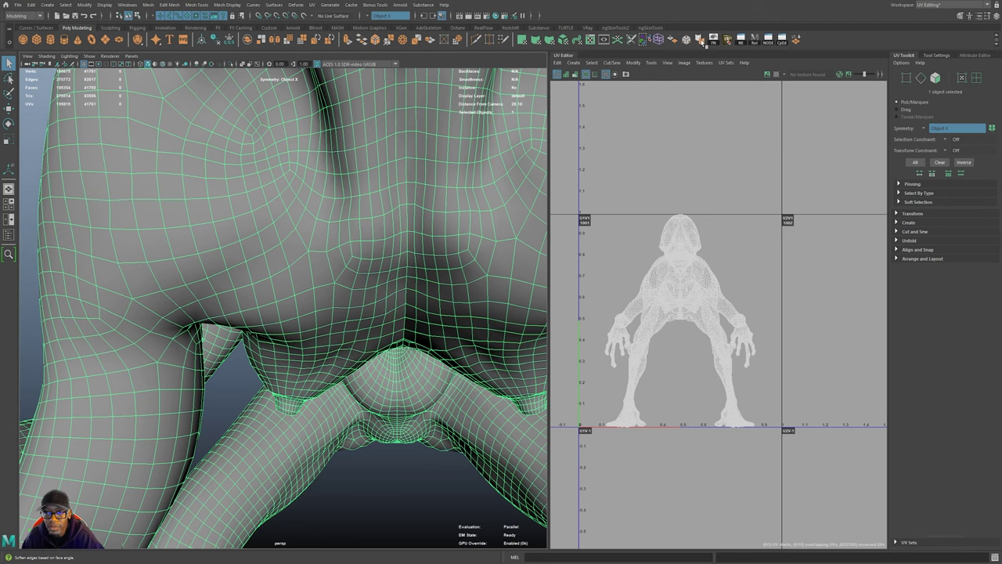
shift+right_click(374, 217)
shift+right_drag(375, 217, 448, 231)
click(459, 201)
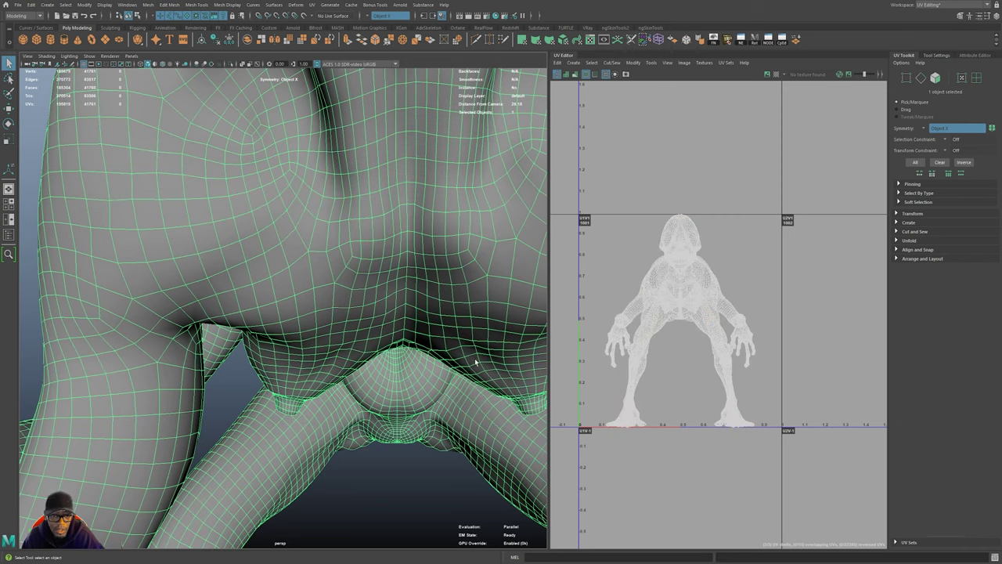
click(438, 526)
- Examine the body's smoothed shading from the side and front, around the back, head and shoulders
alt+right_drag(438, 526, 368, 430)
alt+drag(368, 431, 266, 446)
alt+drag(496, 343, 437, 341)
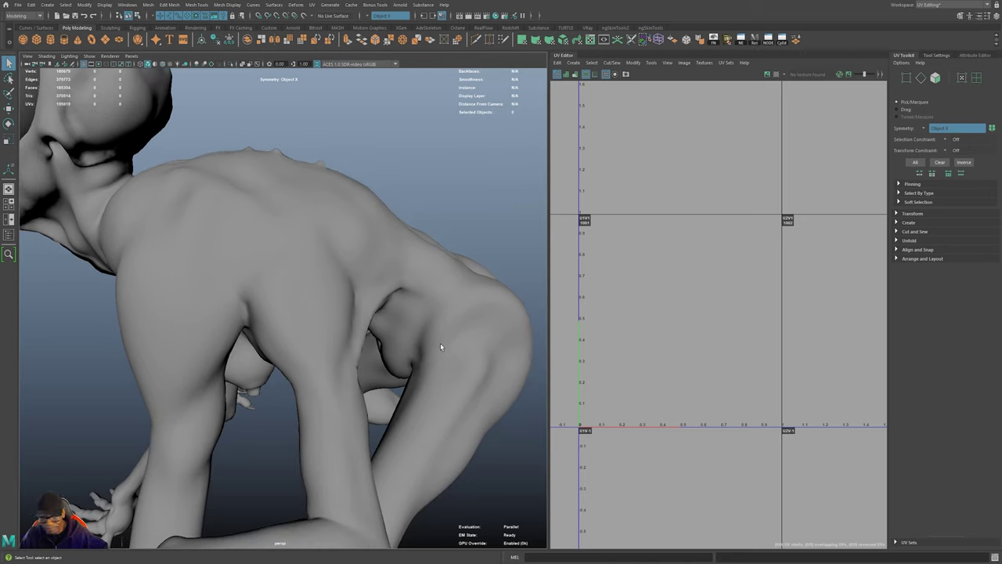
alt+right_drag(416, 361, 326, 330)
alt+drag(327, 330, 359, 316)
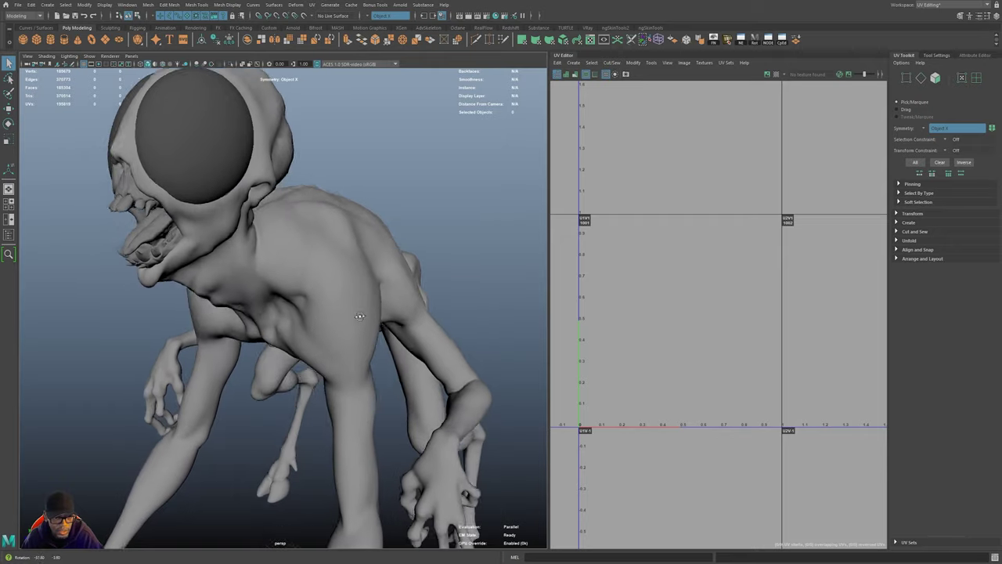
alt+right_drag(359, 315, 358, 339)
alt+drag(358, 340, 324, 212)
- Set the polySoftEdge1 Angle of the body mesh to 0, close the Channel Box, and view the faceted shading
click(324, 212)
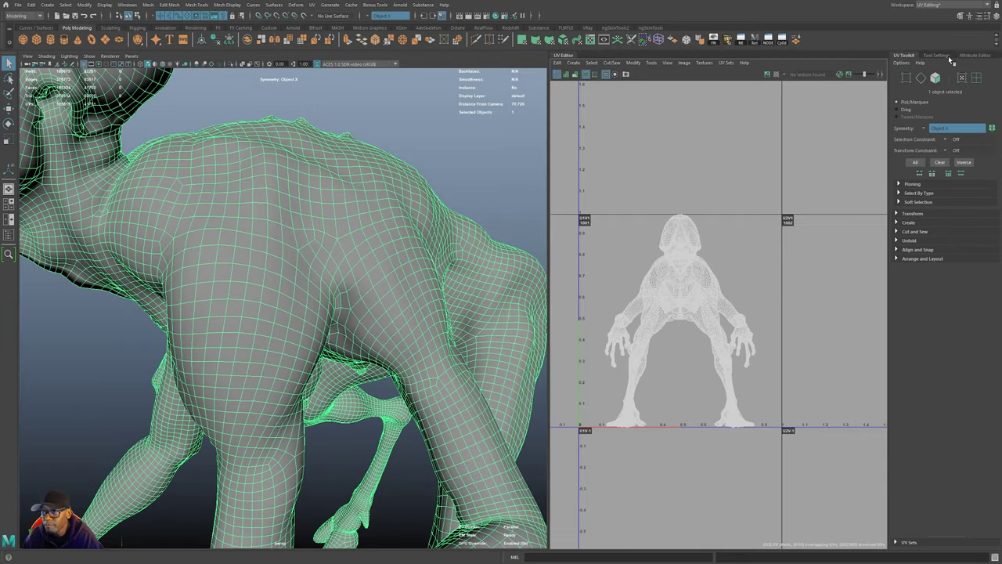
click(994, 16)
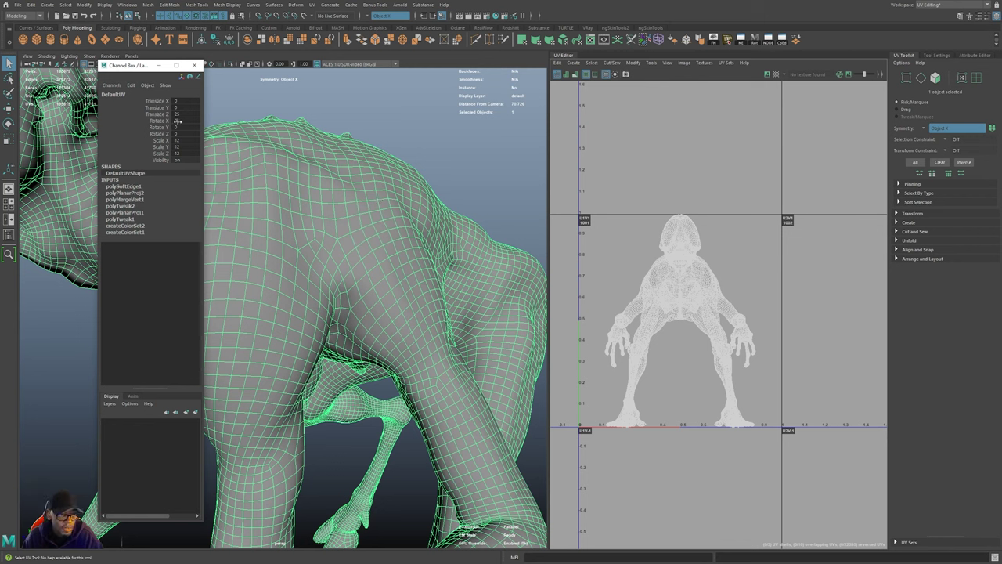
click(131, 187)
double_click(178, 191)
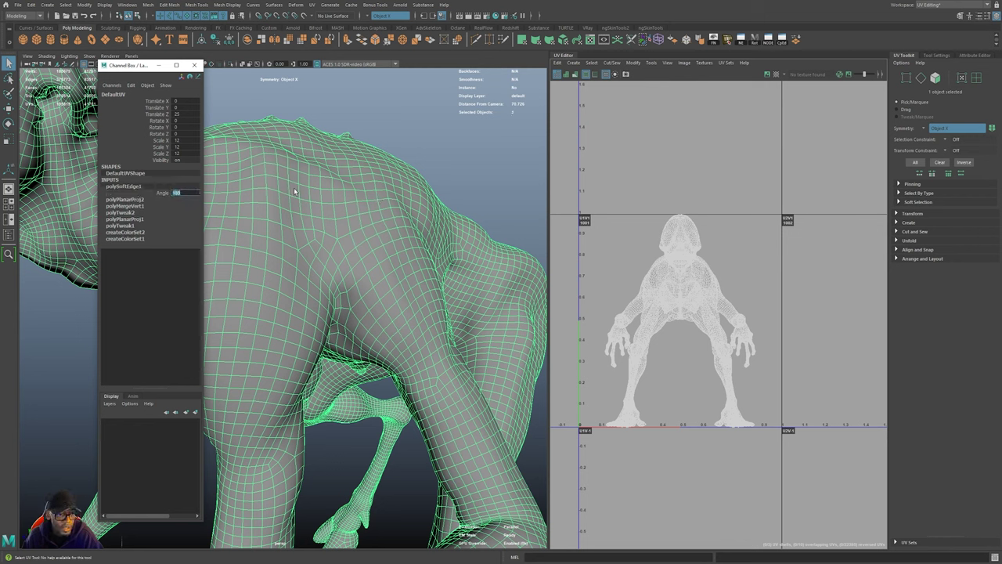
text(0)
key(Return)
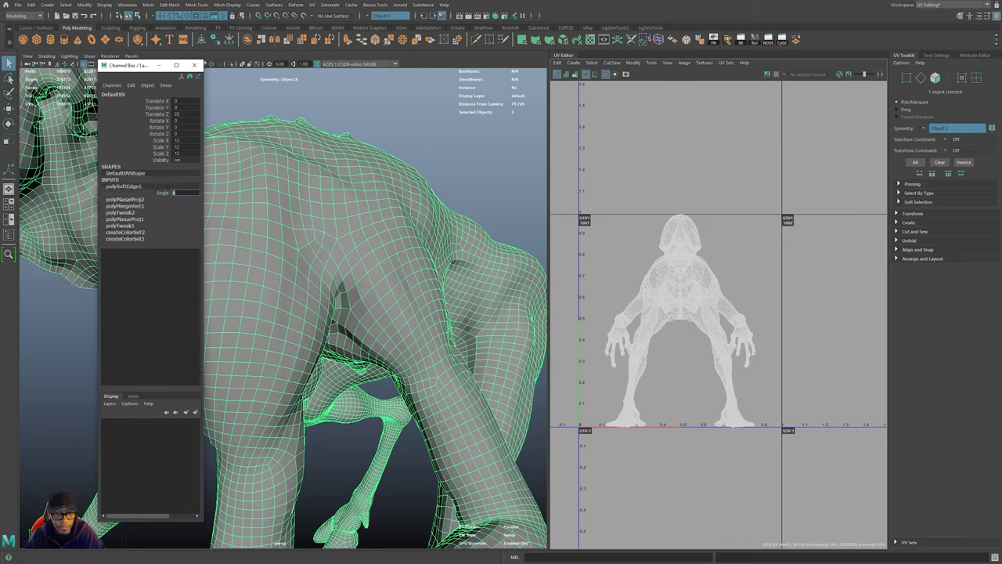
click(194, 65)
click(393, 118)
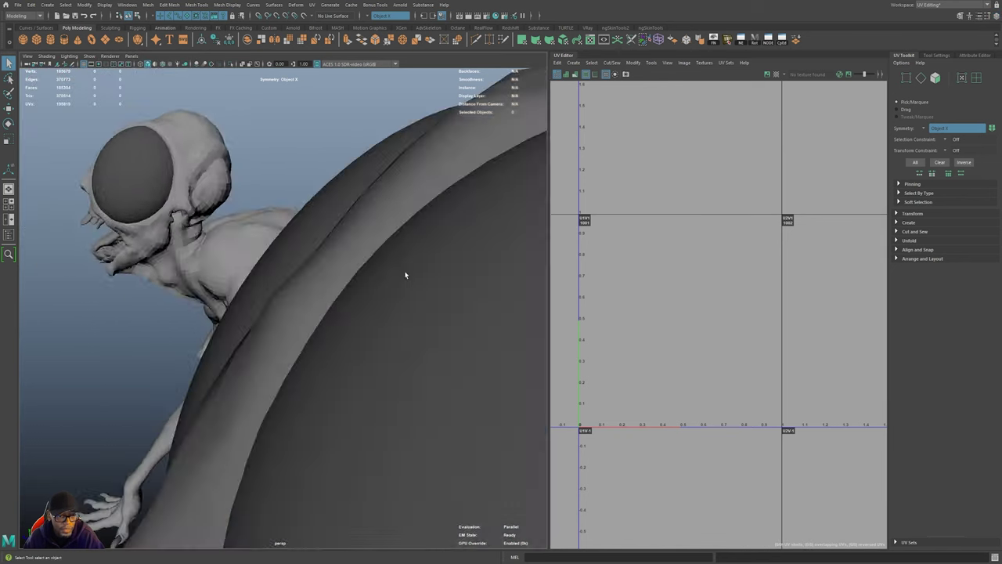
alt+drag(405, 275, 438, 265)
alt+right_drag(437, 264, 423, 309)
mouse_move(423, 308)
alt+mouse_down()
mouse_move(415, 316)
mouse_move(426, 300)
alt+mouse_up()
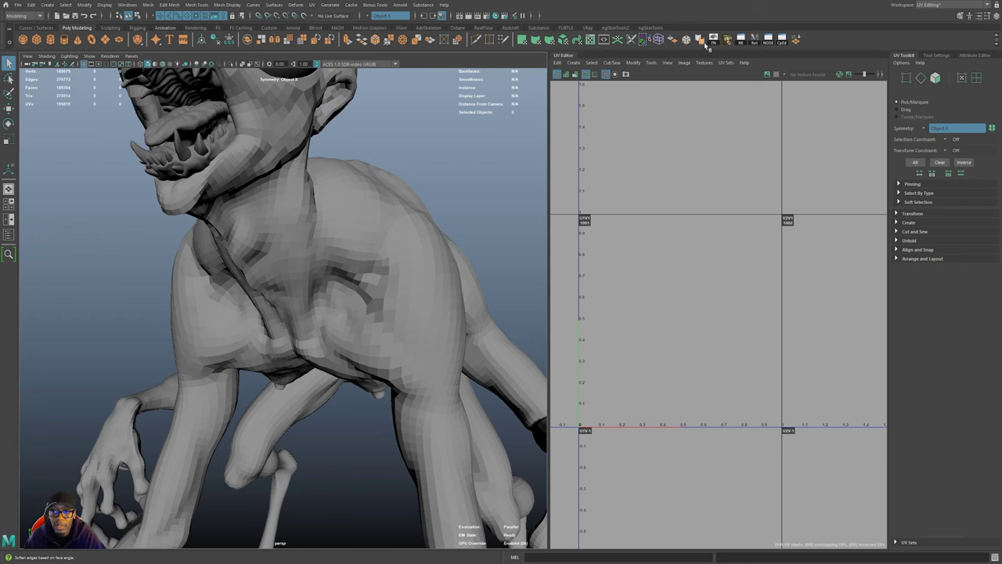
- Soften the body mesh's edges again with the soften-edges command and deselect the mesh to check its shading
click(354, 292)
click(699, 38)
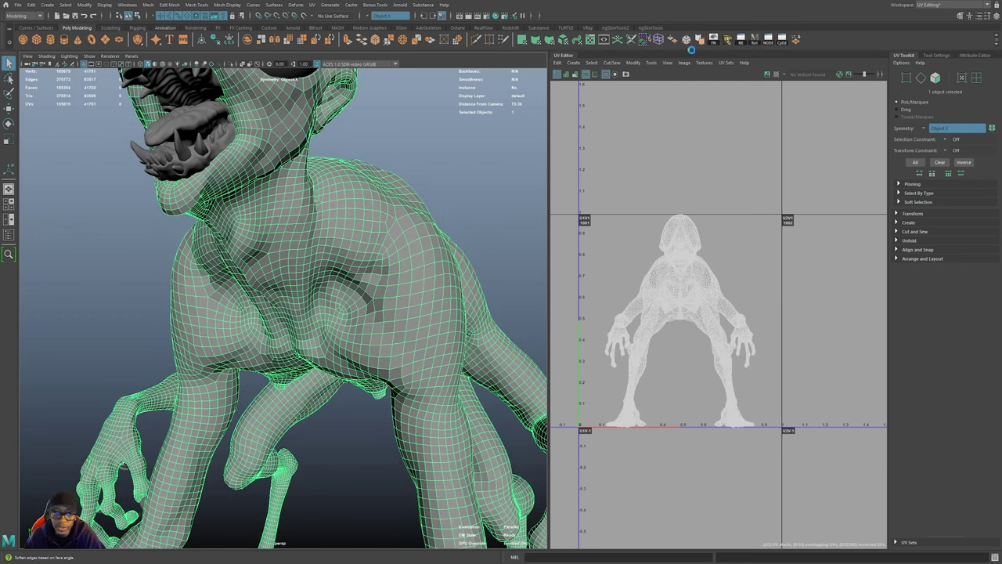
click(481, 152)
alt+drag(435, 261, 411, 266)
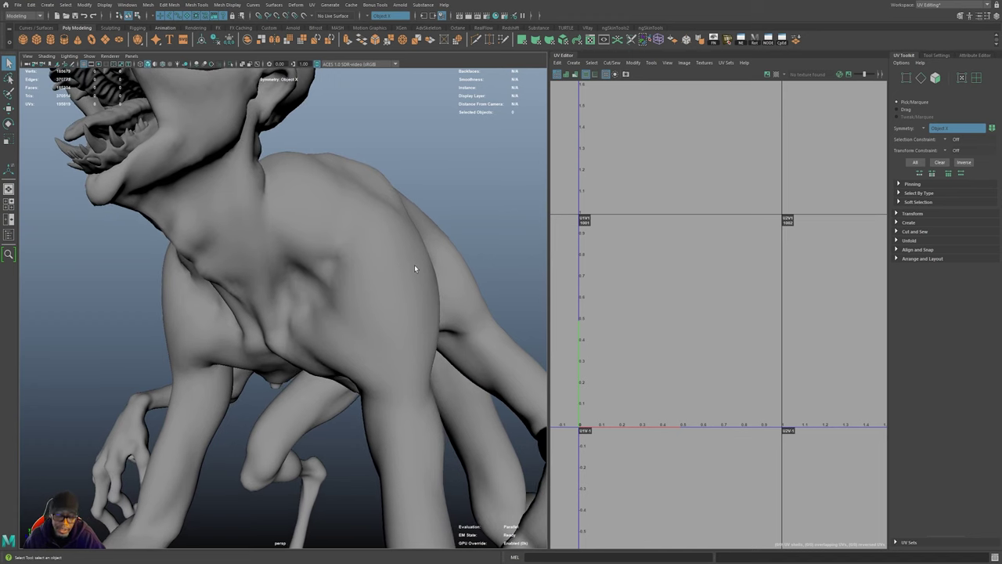
- Examine the body mesh's smoothed shading around the shoulders, chest, neck and head from both sides
alt+drag(414, 272, 83, 302)
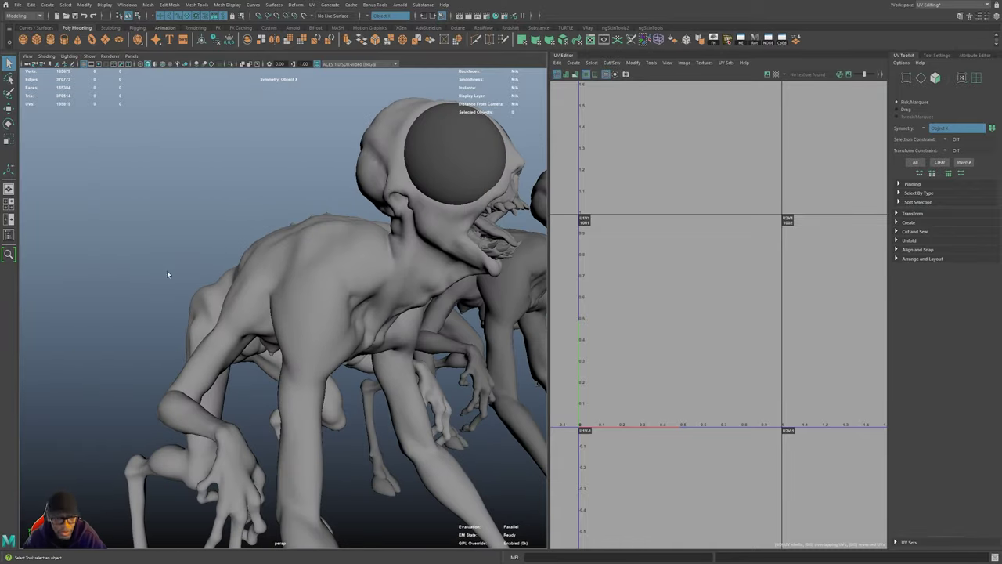
alt+right_drag(167, 268, 440, 374)
alt+middle_drag(441, 373, 380, 370)
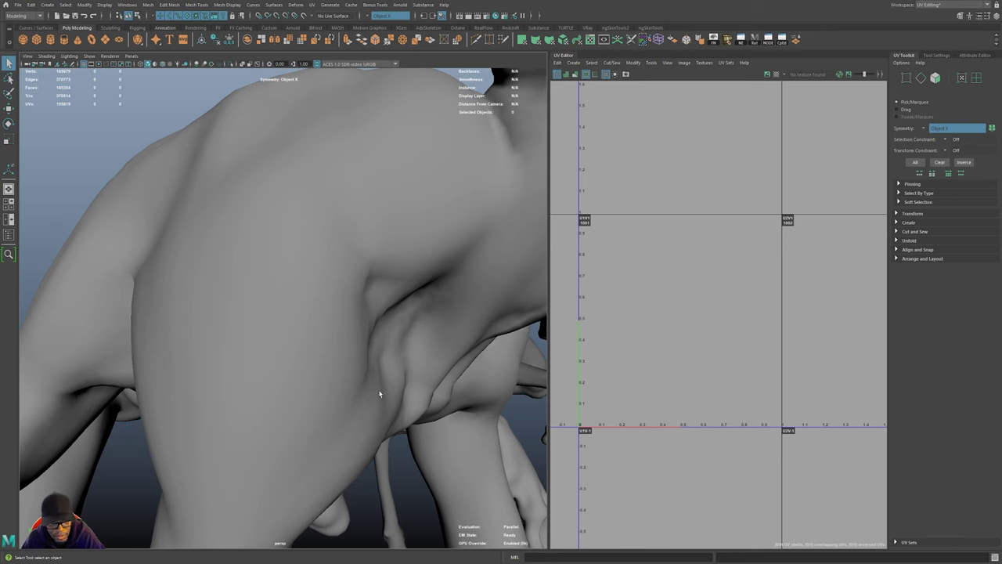
alt+right_drag(435, 294, 359, 283)
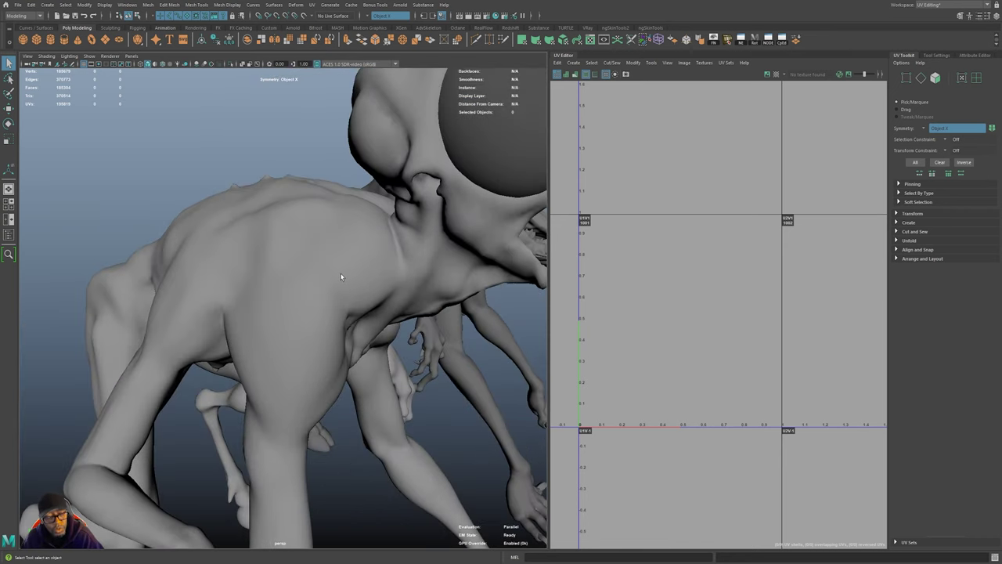
click(344, 272)
alt+drag(343, 271, 564, 311)
click(421, 262)
alt+drag(459, 329, 352, 325)
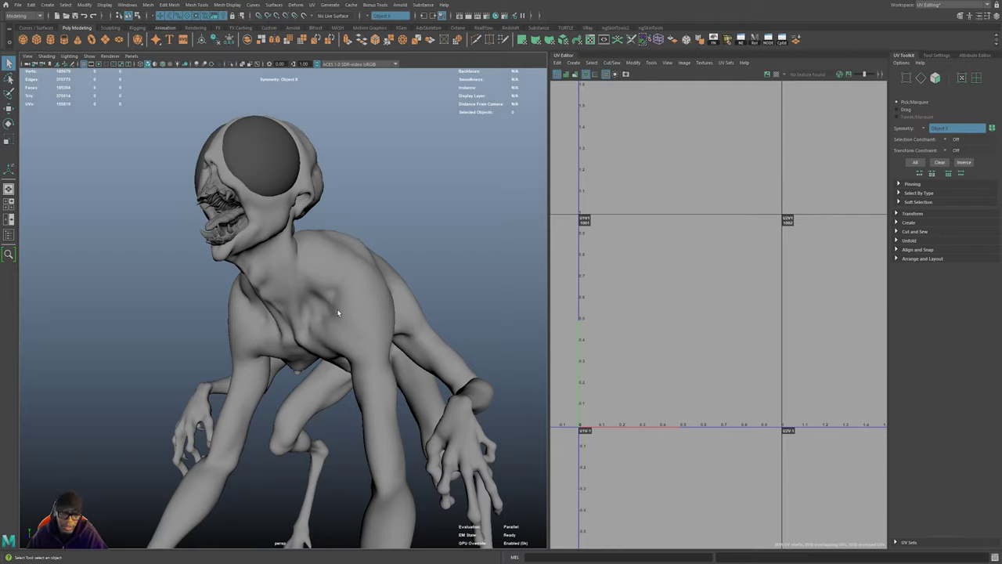
alt+drag(337, 312, 322, 299)
scroll(321, 300, up, 5)
- Select the creature's body mesh, expand the Unfold options, and activate the 3D Cut and Sew UV Tool on the mesh
click(321, 299)
alt+drag(345, 219, 282, 335)
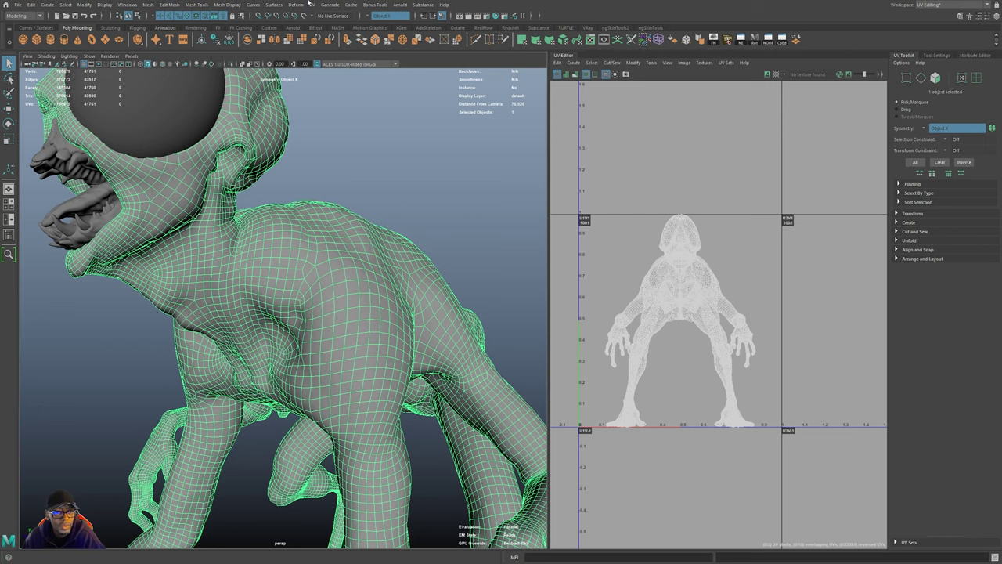
click(312, 5)
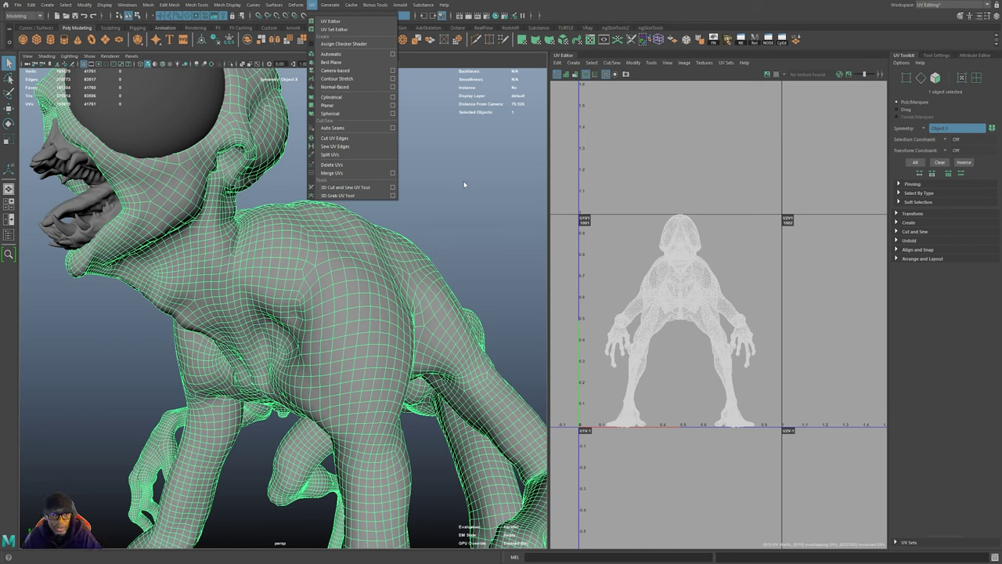
click(375, 5)
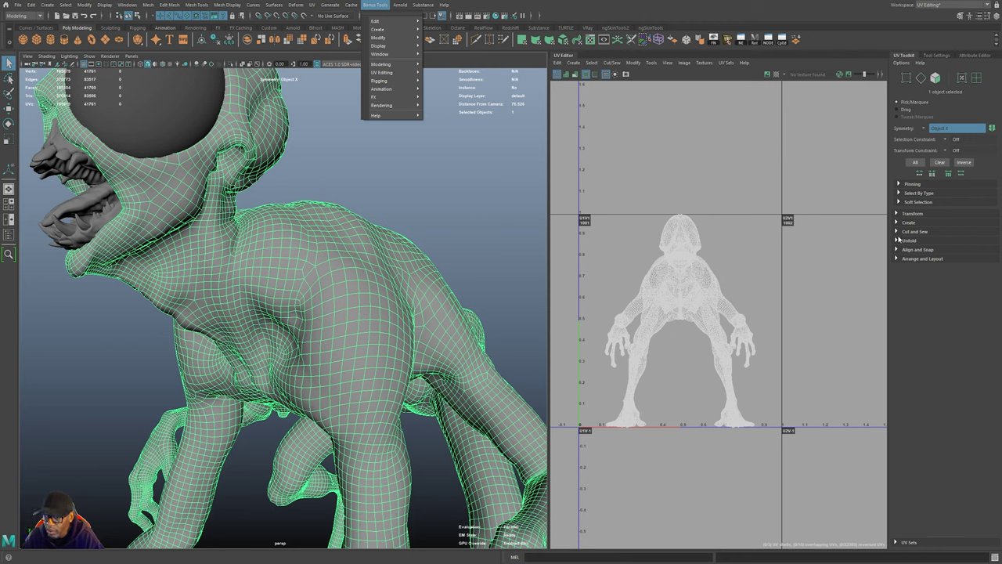
click(897, 239)
click(898, 241)
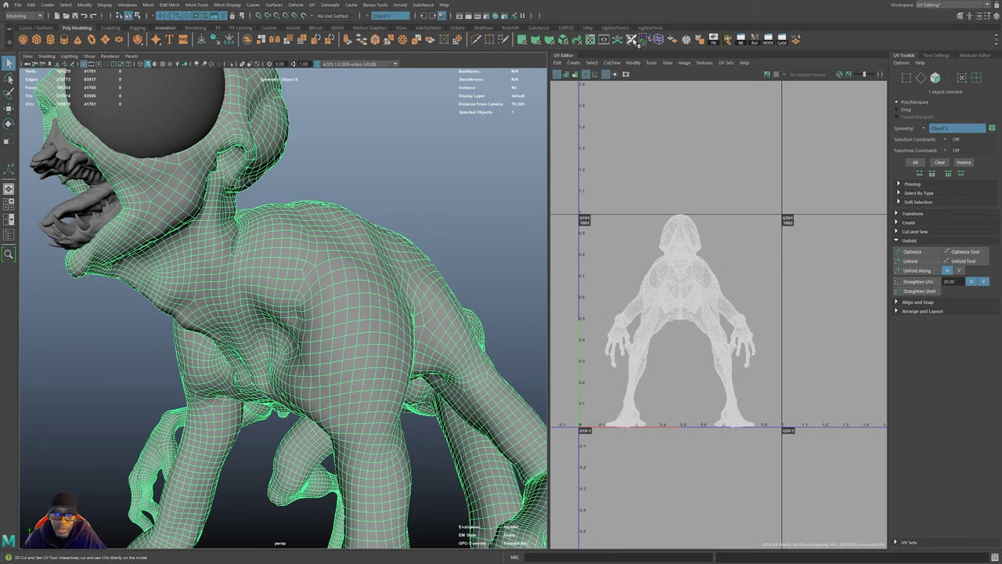
click(312, 4)
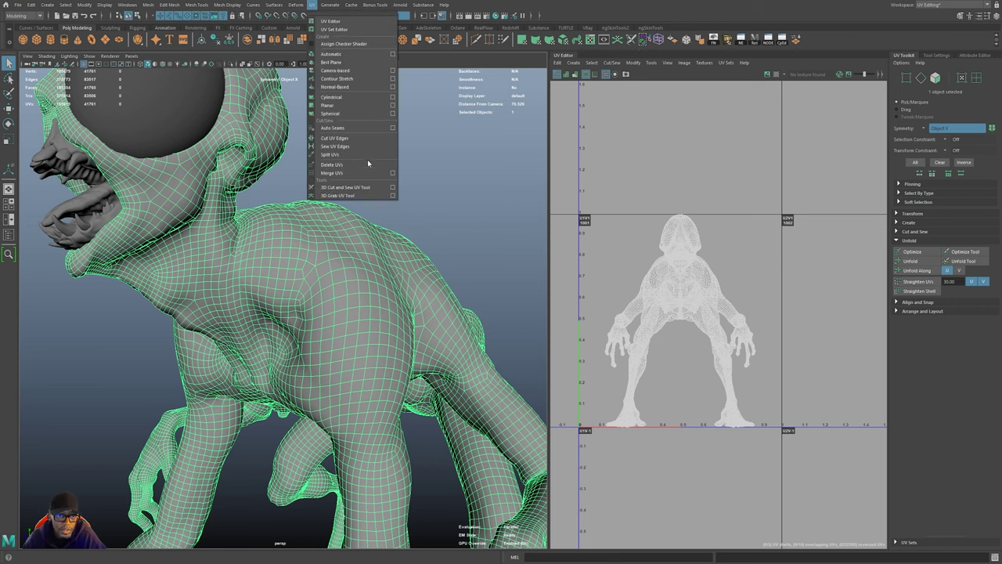
click(465, 453)
alt+drag(443, 374, 435, 340)
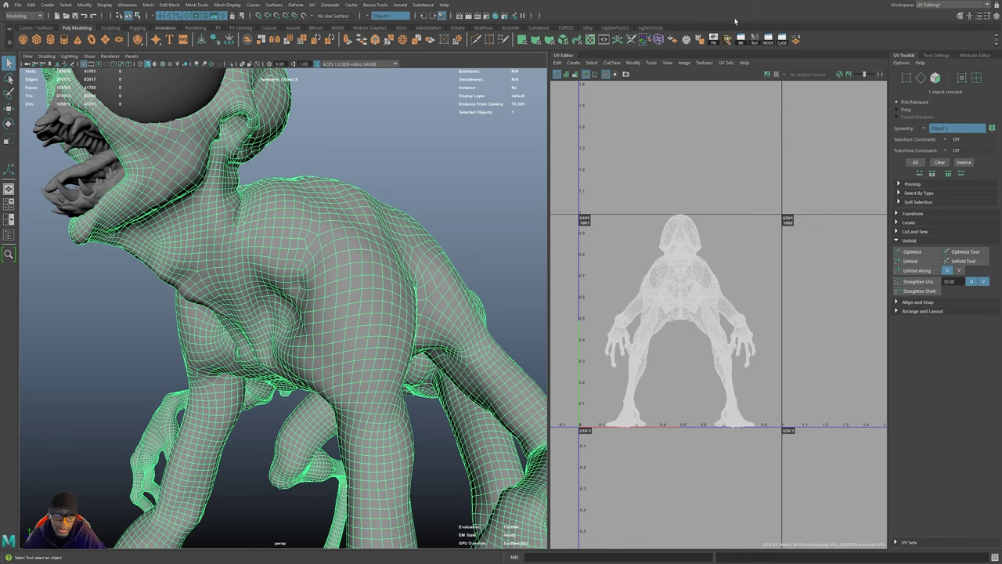
click(632, 39)
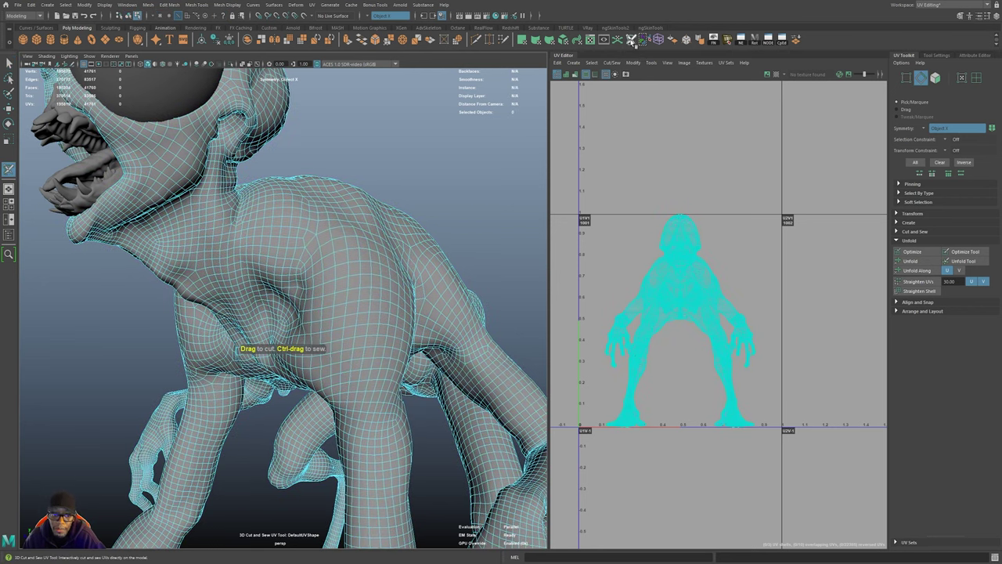
alt+drag(339, 322, 351, 348)
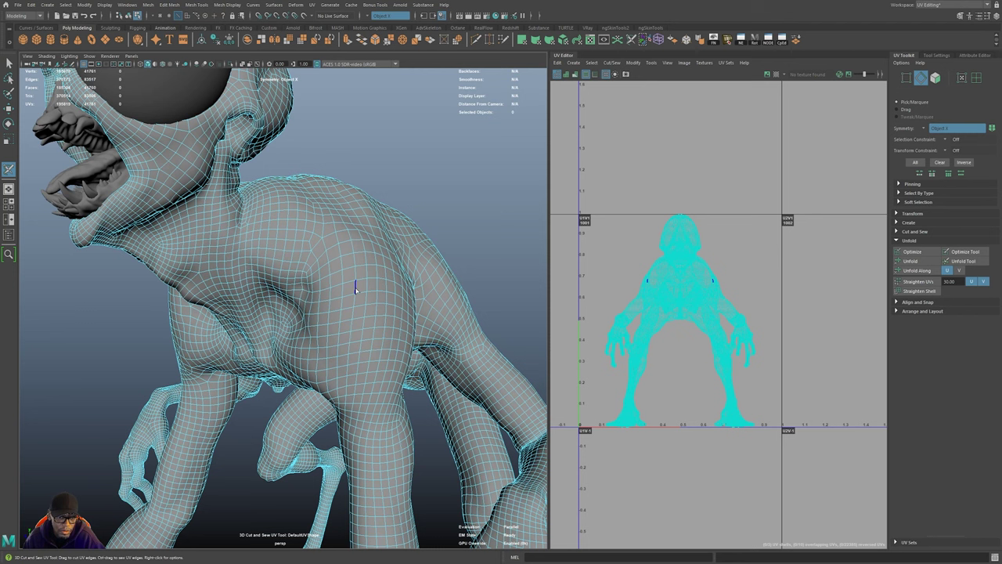
- Try freehand UV cuts down the outside of the shoulder, test sewing the stray edges at the end, and undo these edits
mouse_move(357, 302)
mouse_down()
mouse_move(362, 442)
mouse_move(373, 435)
mouse_up()
key(ctrl+z)
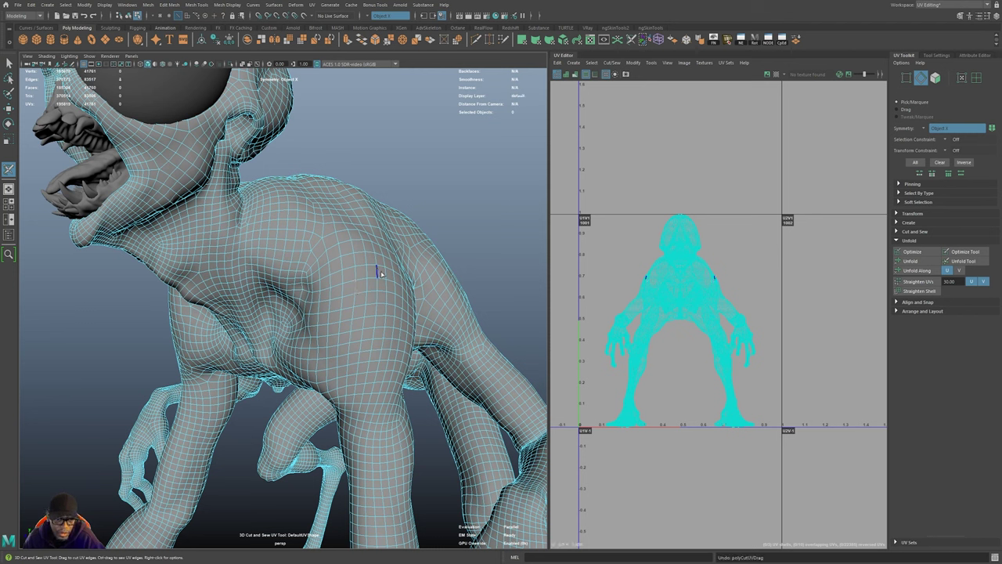
drag(378, 281, 359, 423)
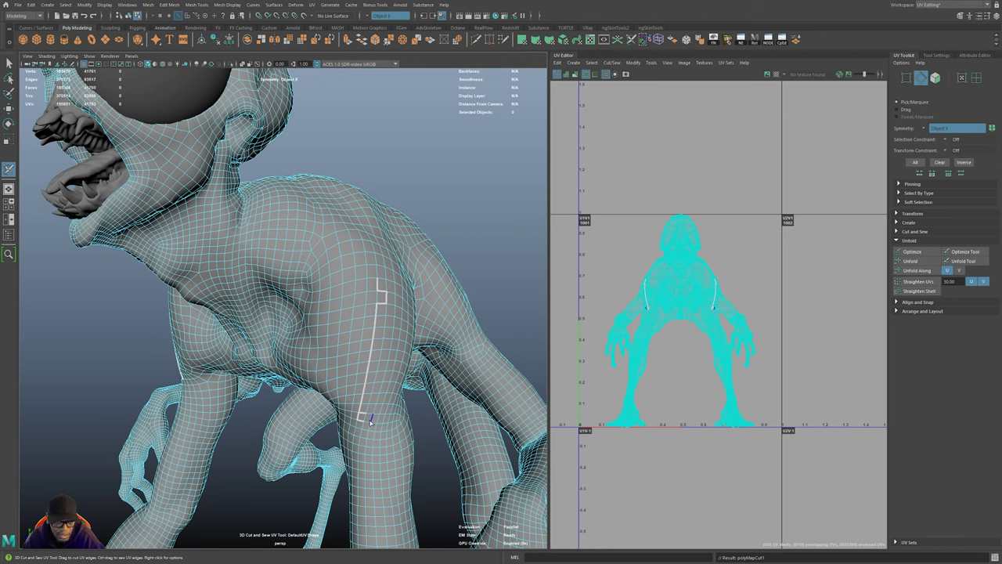
ctrl+drag(363, 421, 379, 421)
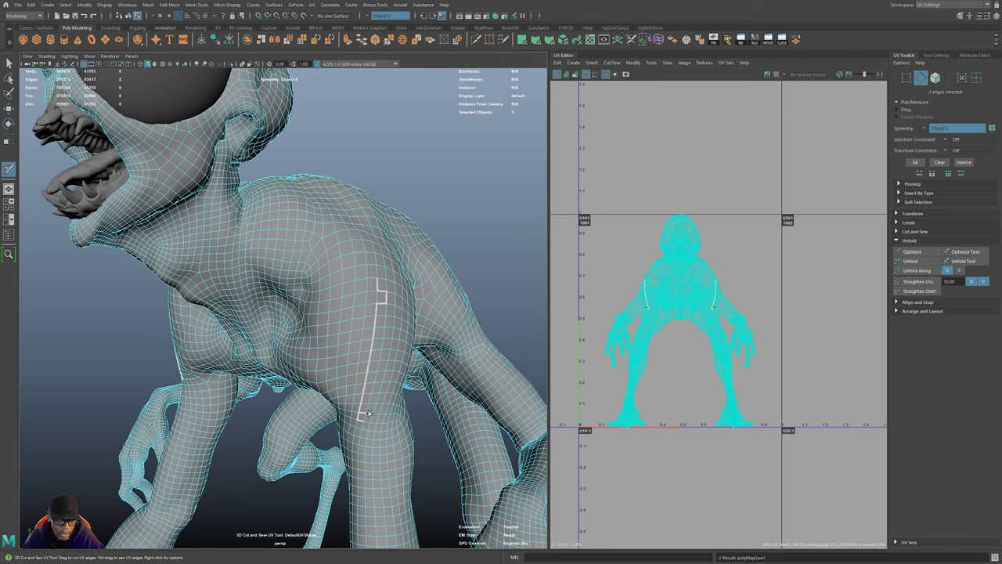
key(ctrl+z)
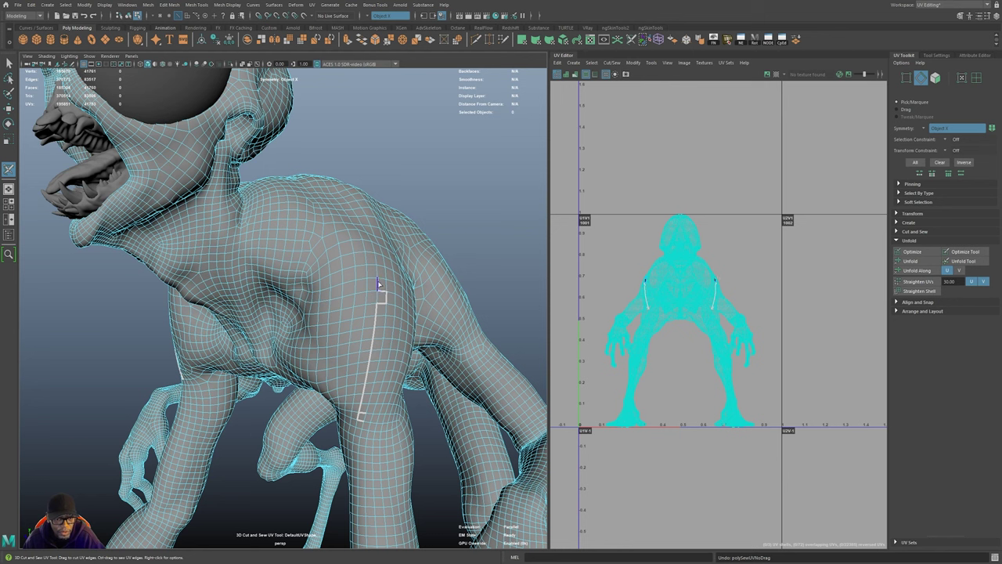
key(ctrl+z)
key(ctrl+z)
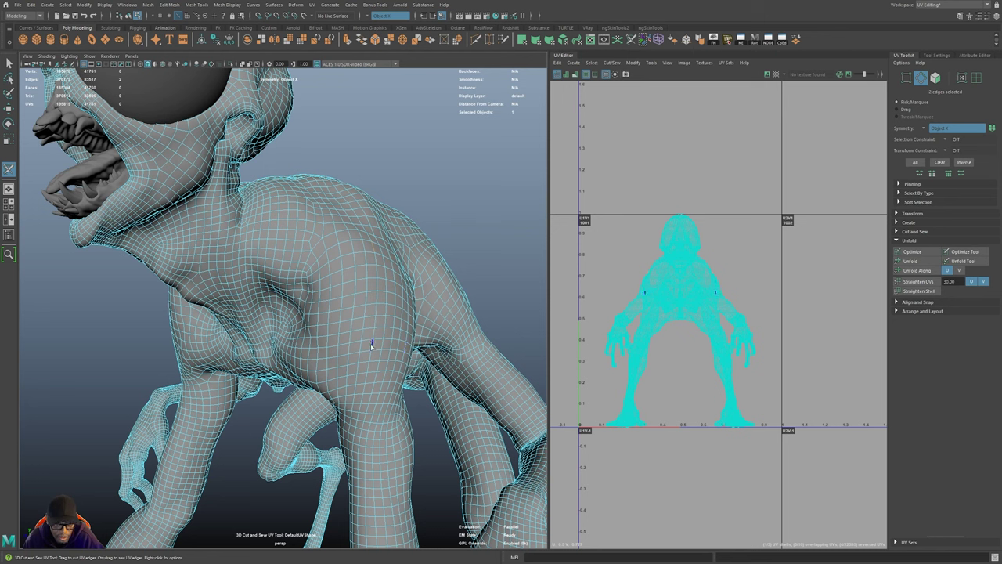
- Cut a UV seam along one edge loop down the shoulder and display the cut and sew tool's keyboard/mouse shortcuts
drag(358, 419, 357, 422)
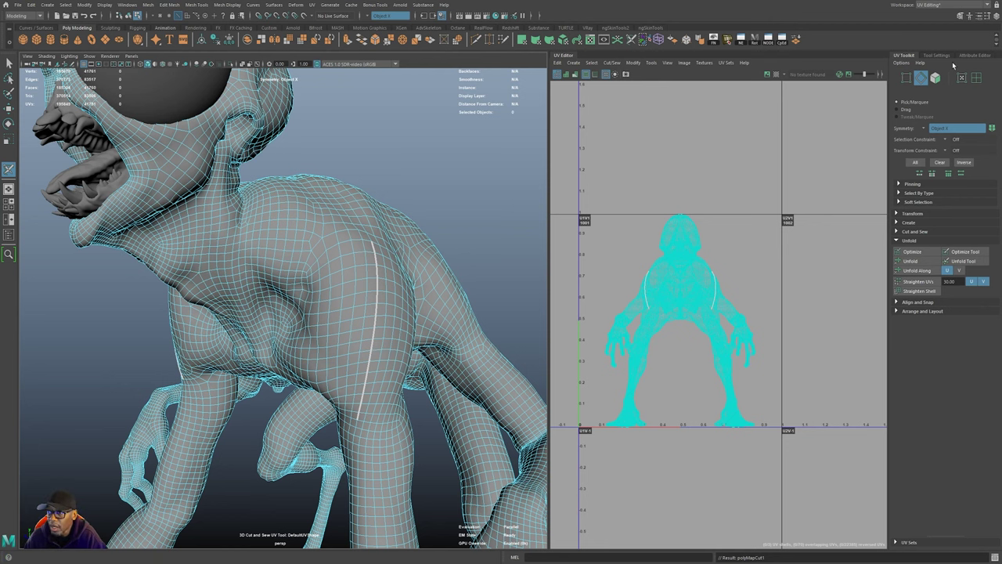
click(995, 16)
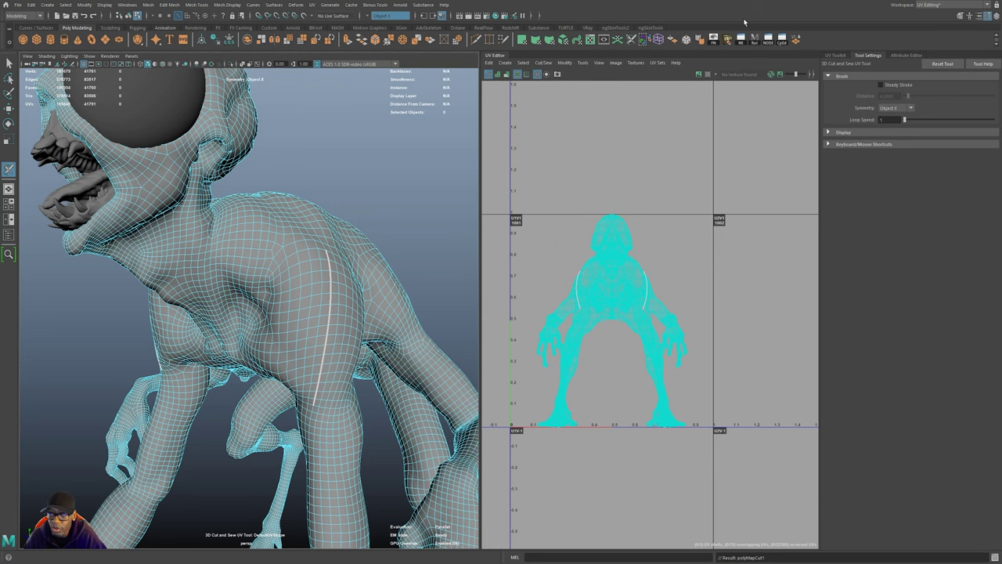
click(827, 145)
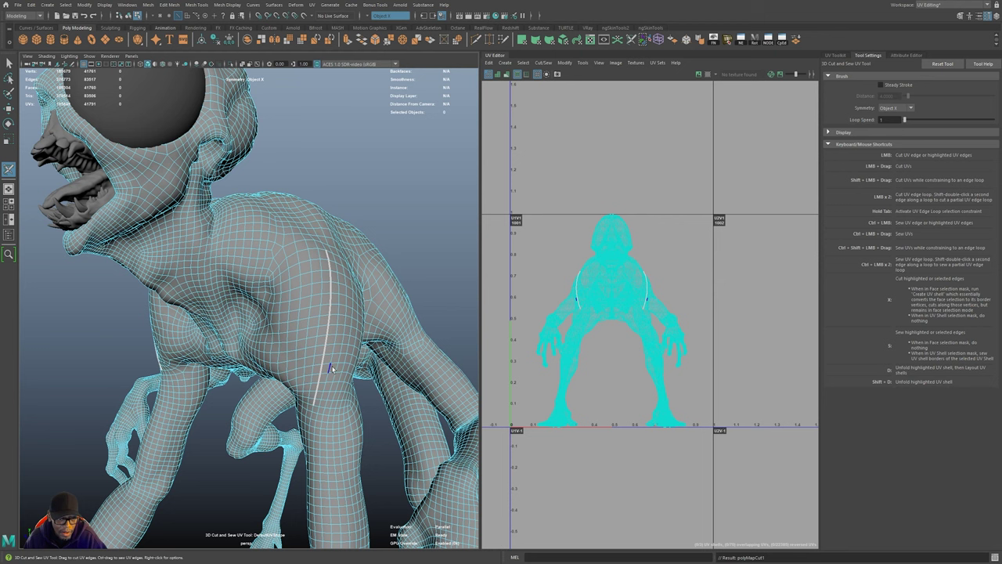
- Undo the shoulder seam, try cutting the complete edge loop over the back and down the limbs, and undo that loop cut
click(321, 265)
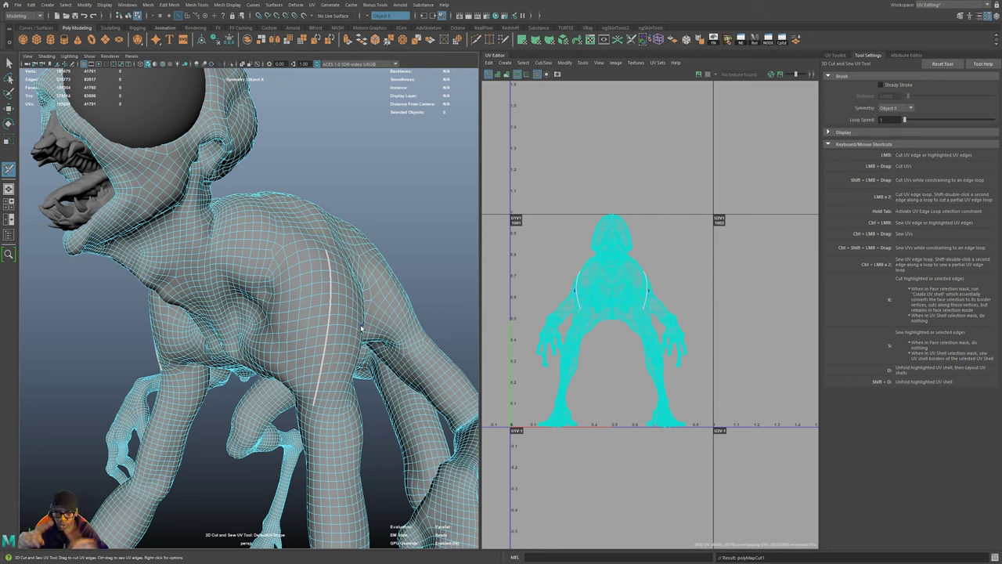
key(ctrl+z)
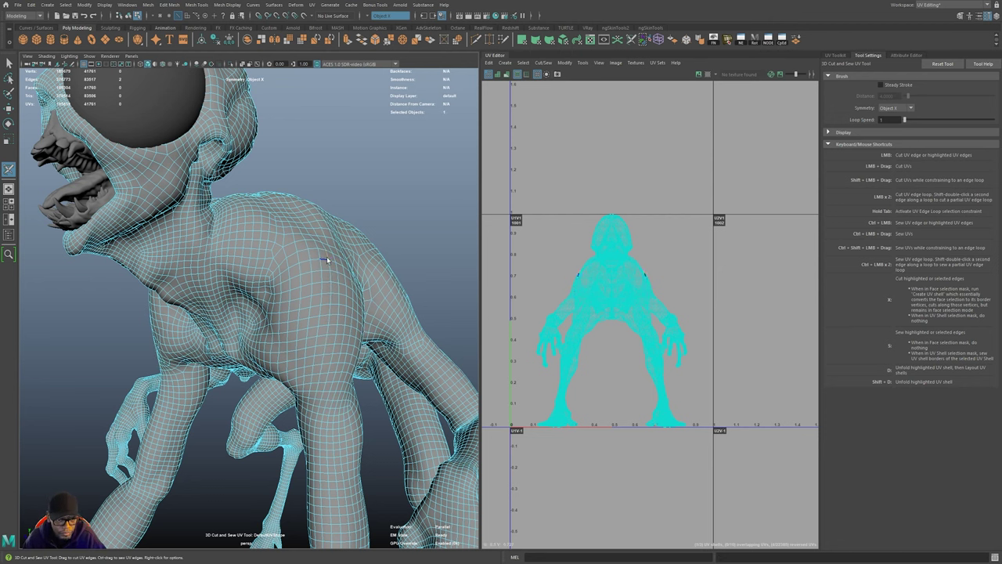
mouse_move(337, 282)
alt+mouse_down()
mouse_move(326, 271)
mouse_move(328, 296)
alt+mouse_up()
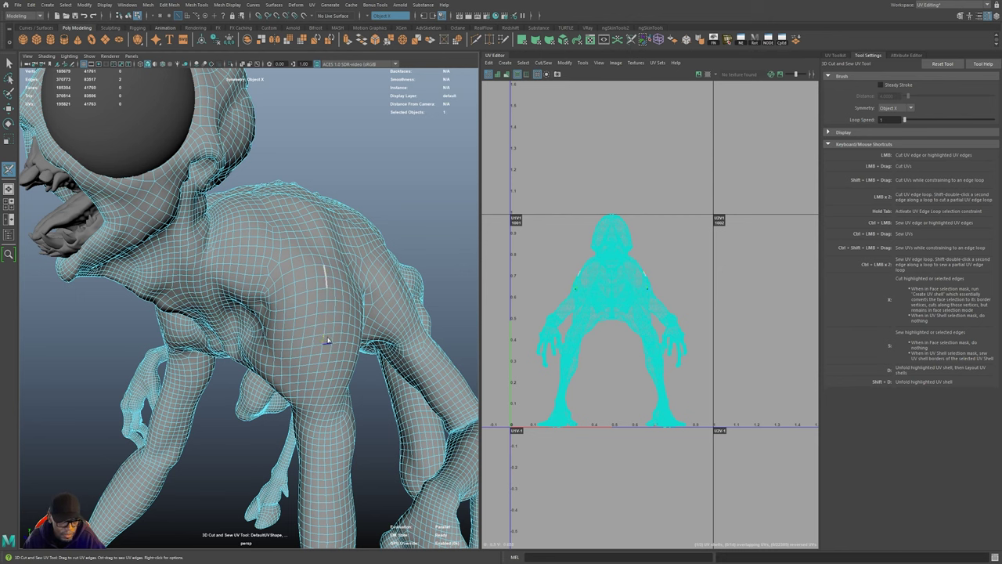
scroll(349, 362, up, 3)
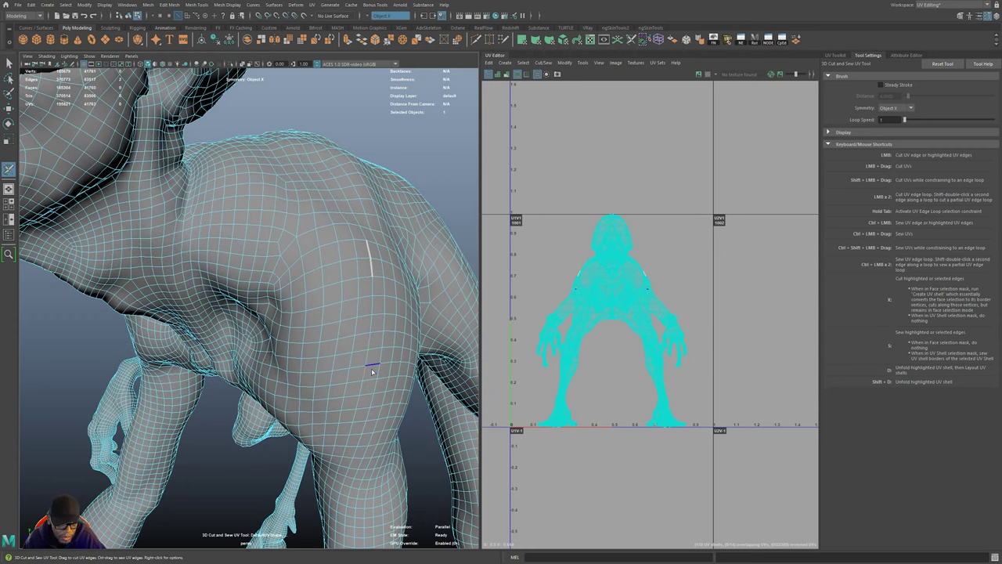
shift+double_click(367, 349)
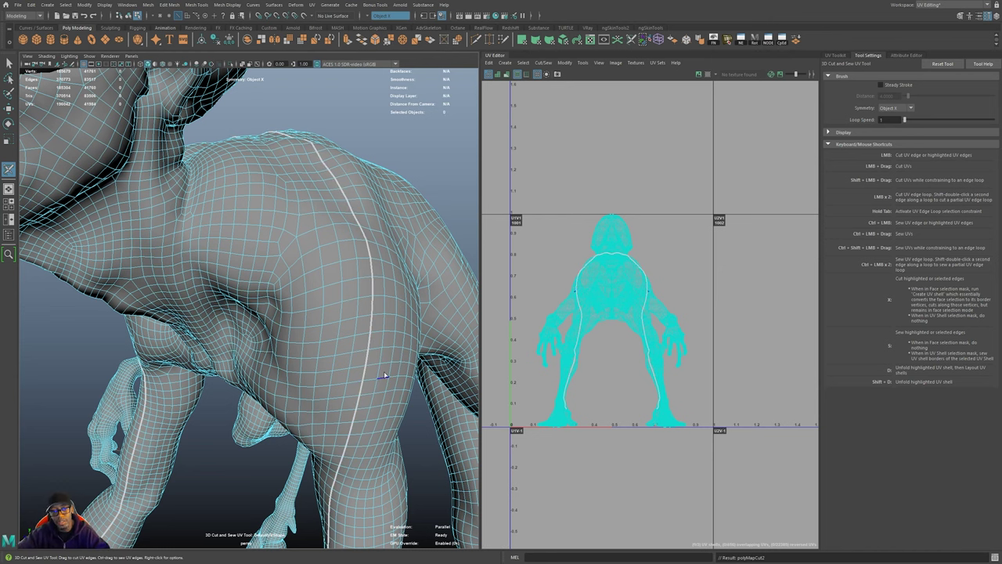
alt+right_drag(385, 375, 351, 403)
alt+drag(349, 402, 350, 371)
key(ctrl+z)
- Cut a short vertical UV seam edge by edge down the outside of the shoulder
alt+middle_drag(352, 357, 341, 351)
alt+right_drag(341, 350, 368, 366)
alt+middle_drag(360, 373, 345, 375)
mouse_move(339, 358)
ctrl+mouse_down()
mouse_move(342, 381)
mouse_move(328, 400)
ctrl+mouse_up()
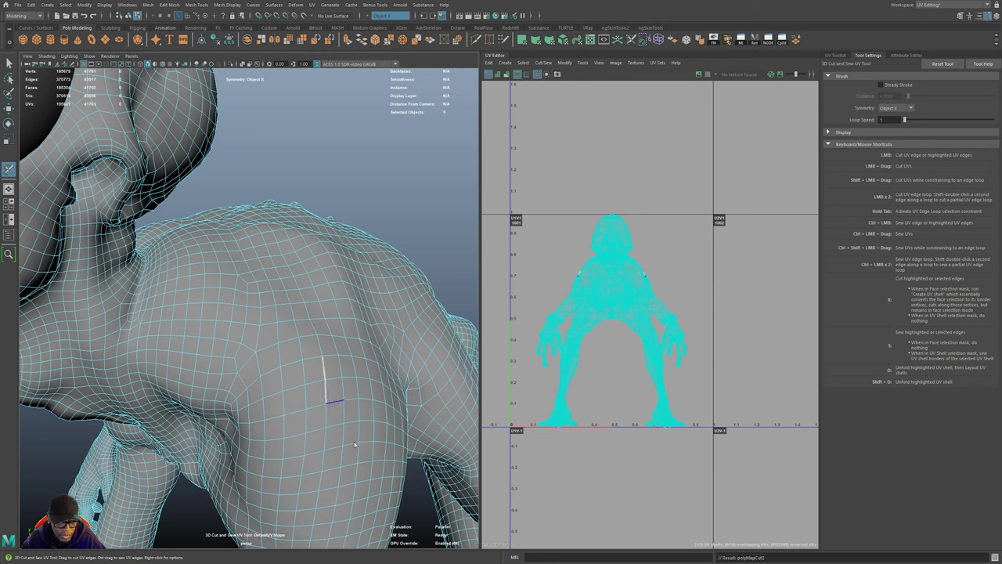
click(327, 409)
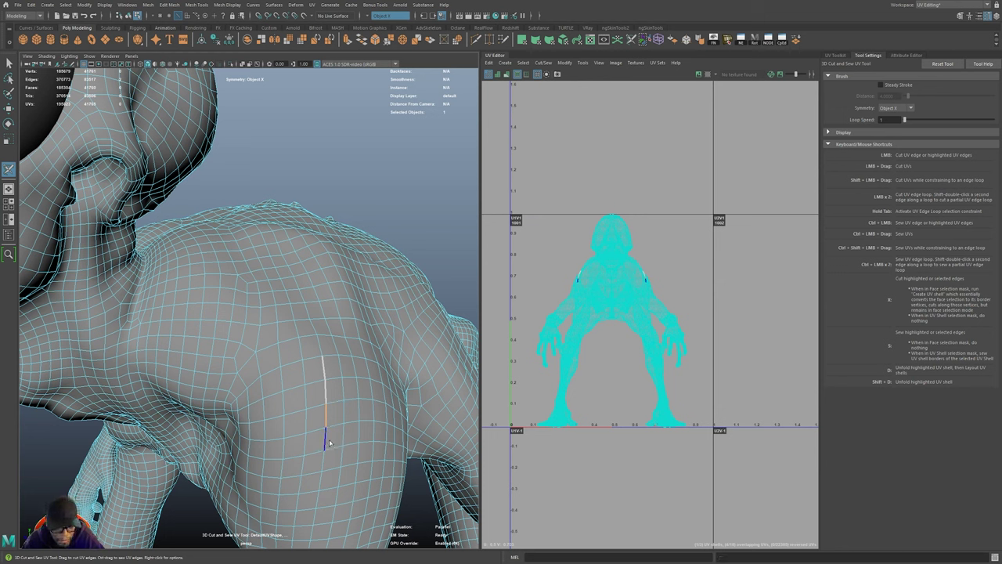
click(326, 437)
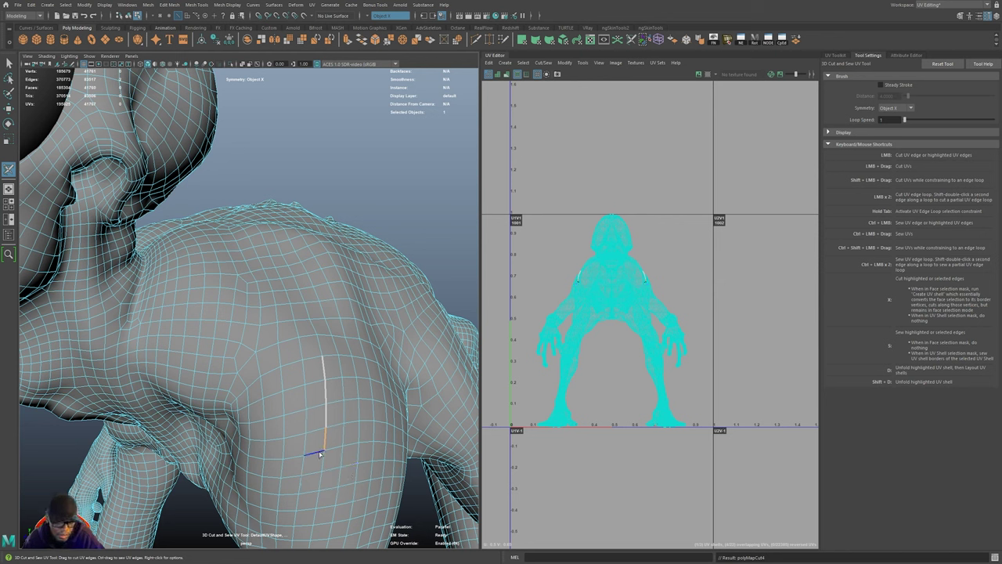
- Continue the cut edge by edge across the front of the shoulder toward the chest, ending with one edge downward
click(317, 453)
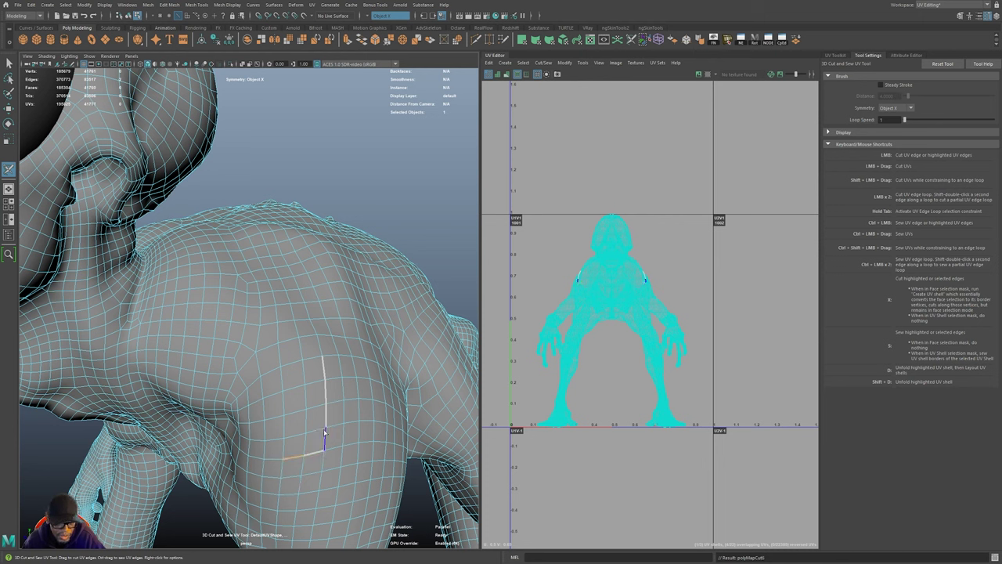
click(286, 456)
click(256, 458)
click(247, 476)
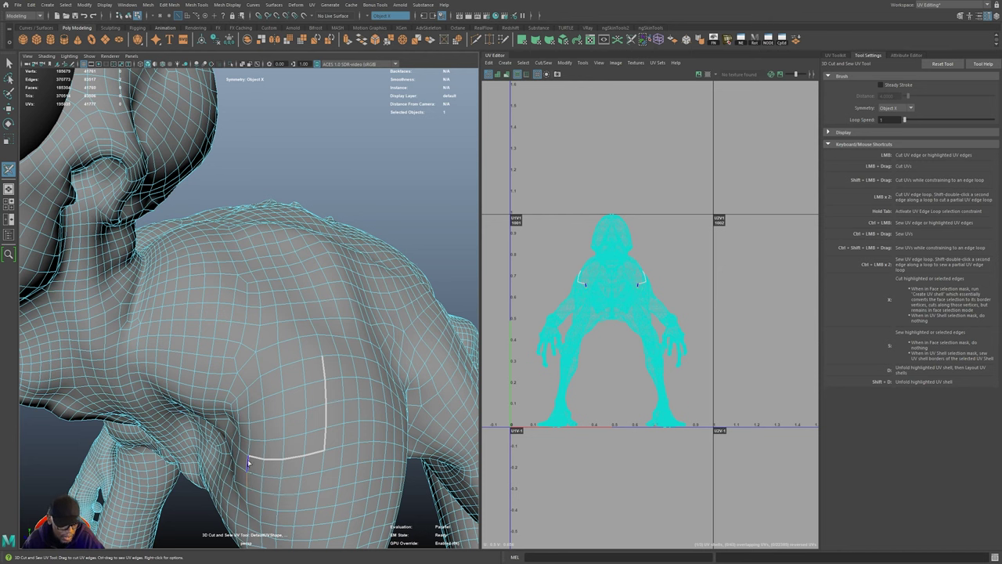
- Sew the cut edges across the front of the shoulder back together, keeping only the short vertical seam
alt+drag(258, 484, 333, 465)
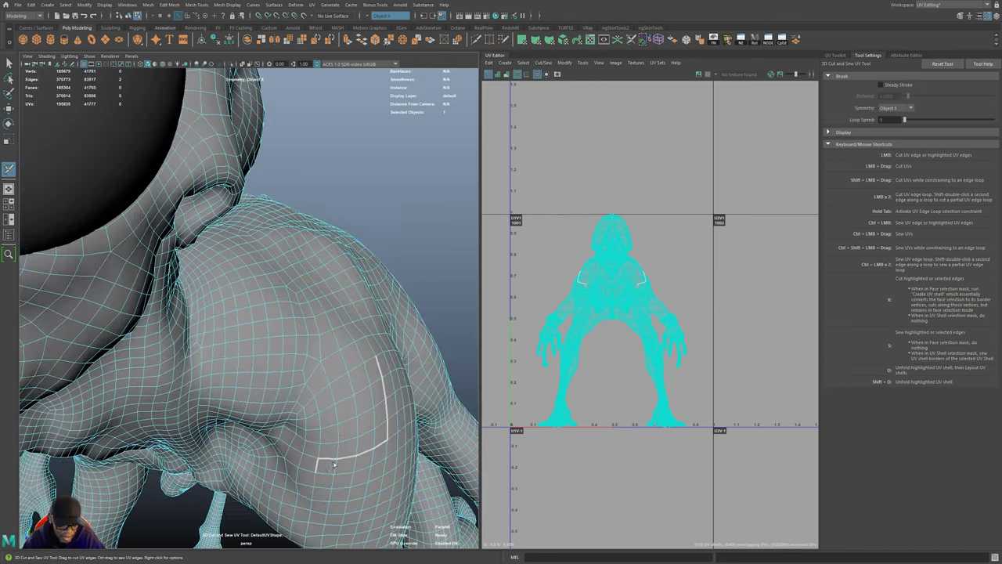
alt+middle_drag(334, 464, 324, 346)
alt+right_drag(324, 347, 376, 405)
ctrl+click(344, 359)
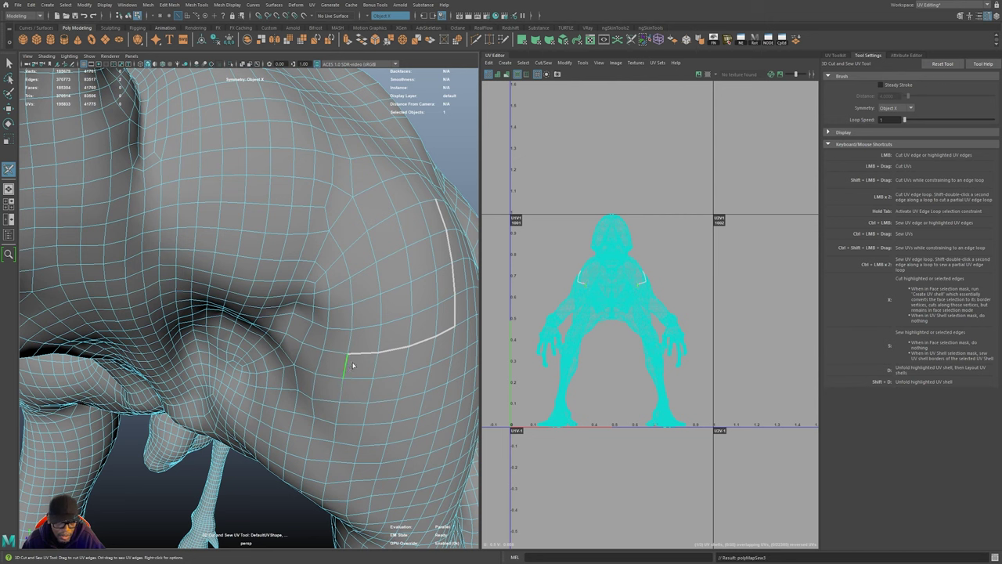
ctrl+click(362, 355)
alt+drag(376, 357, 277, 396)
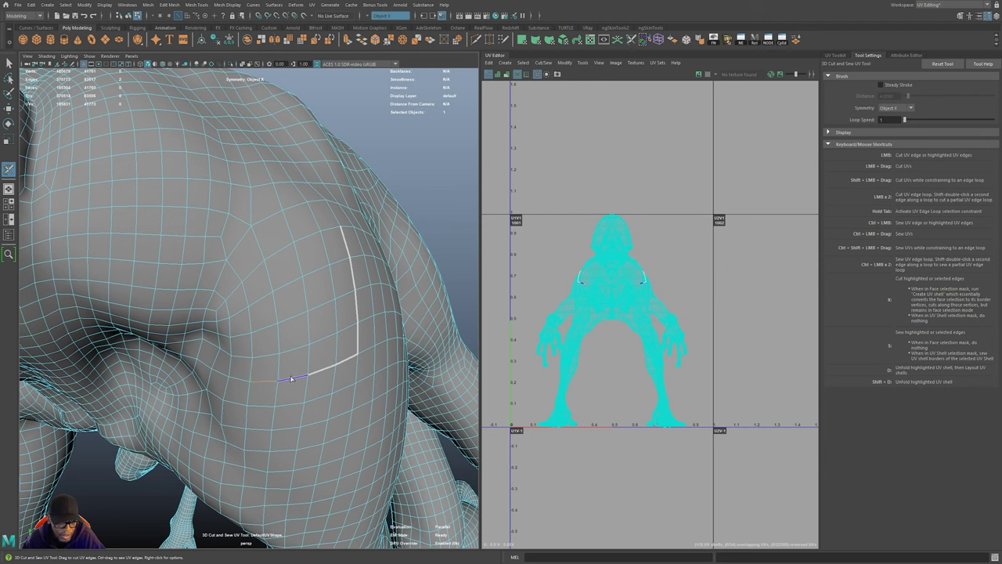
ctrl+double_click(292, 380)
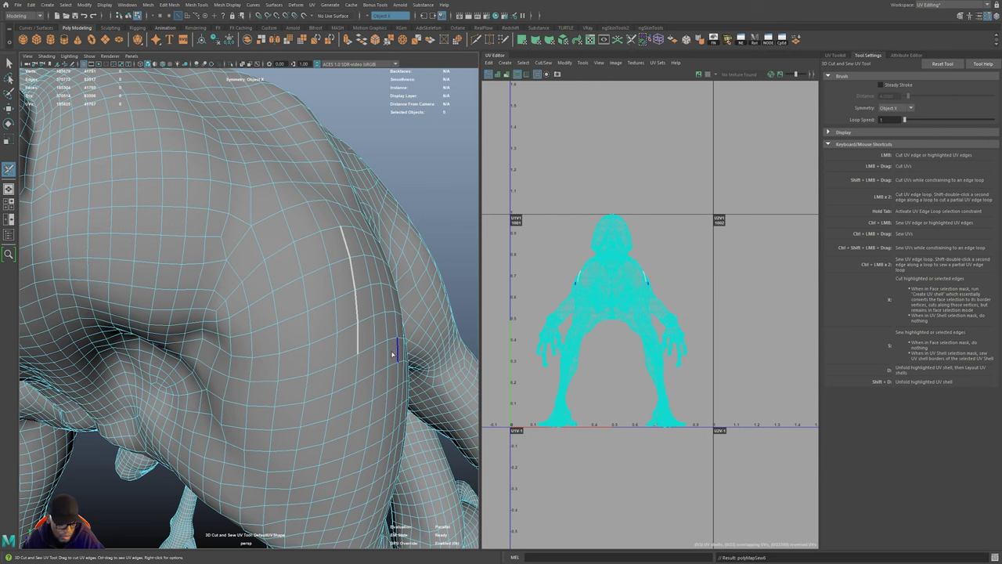
alt+drag(321, 392, 282, 406)
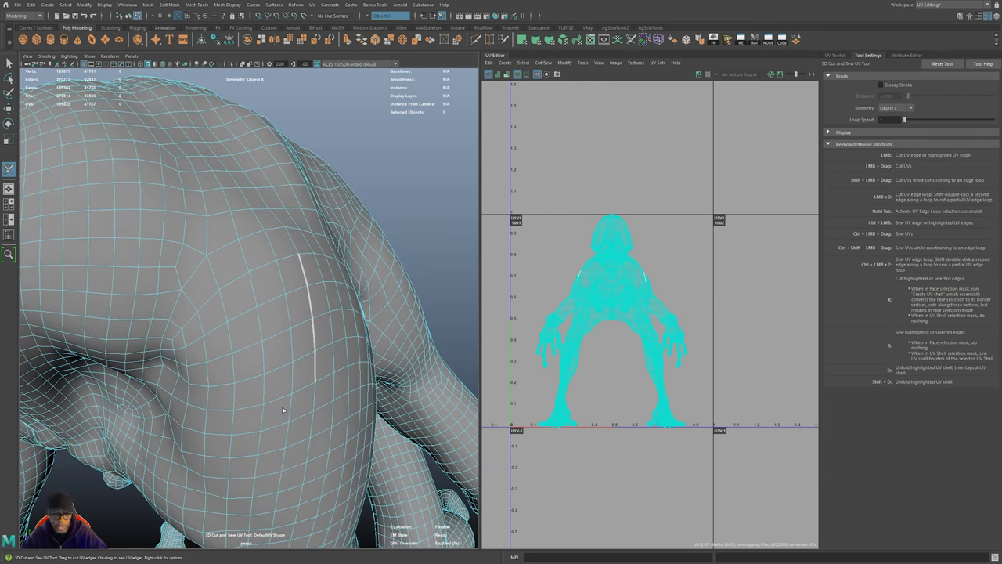
- Examine the shoulders, chest, arms, bent legs and rear of the body from several angles for seam placement
alt+drag(214, 260, 301, 279)
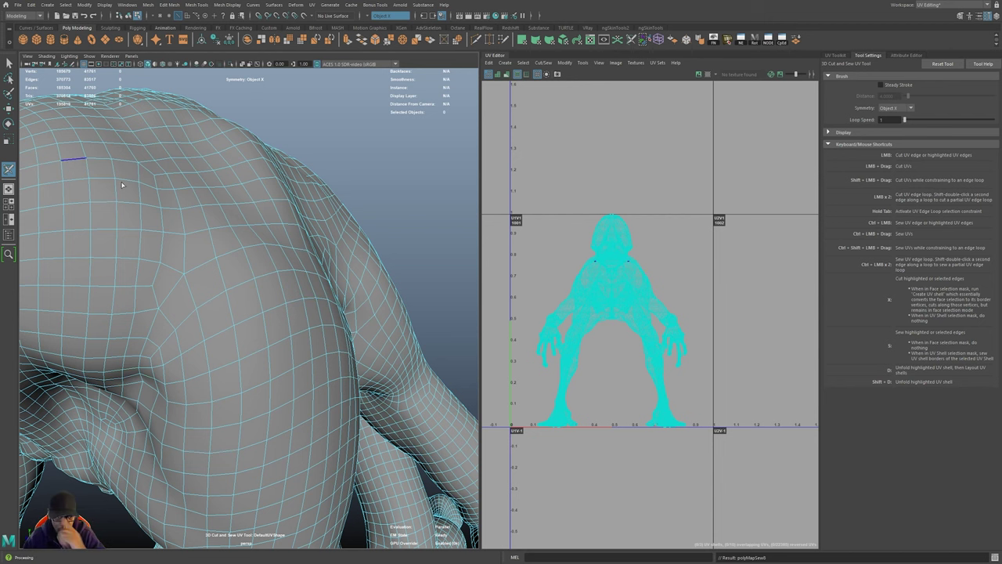
alt+drag(293, 319, 166, 260)
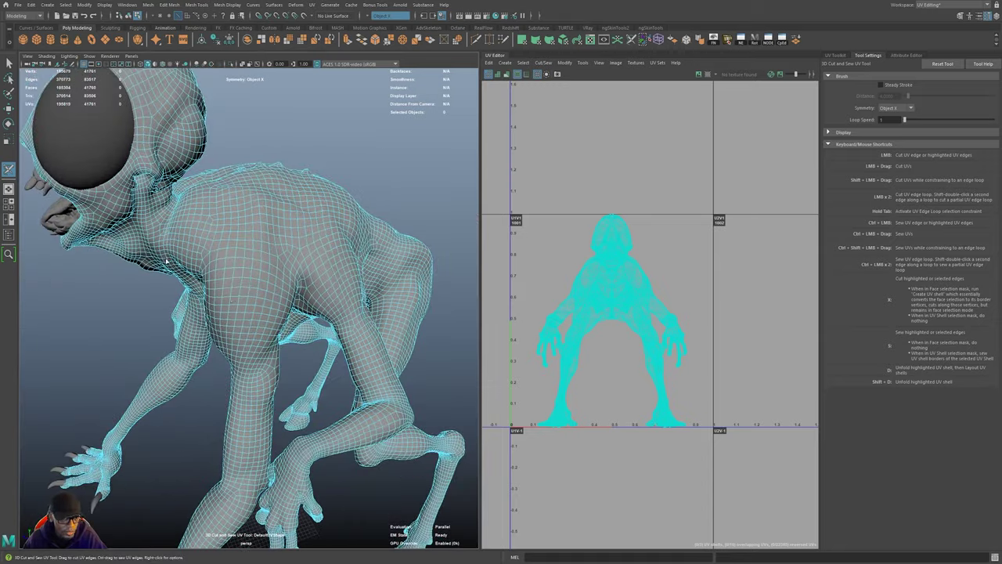
scroll(348, 281, up, 4)
alt+drag(208, 312, 279, 193)
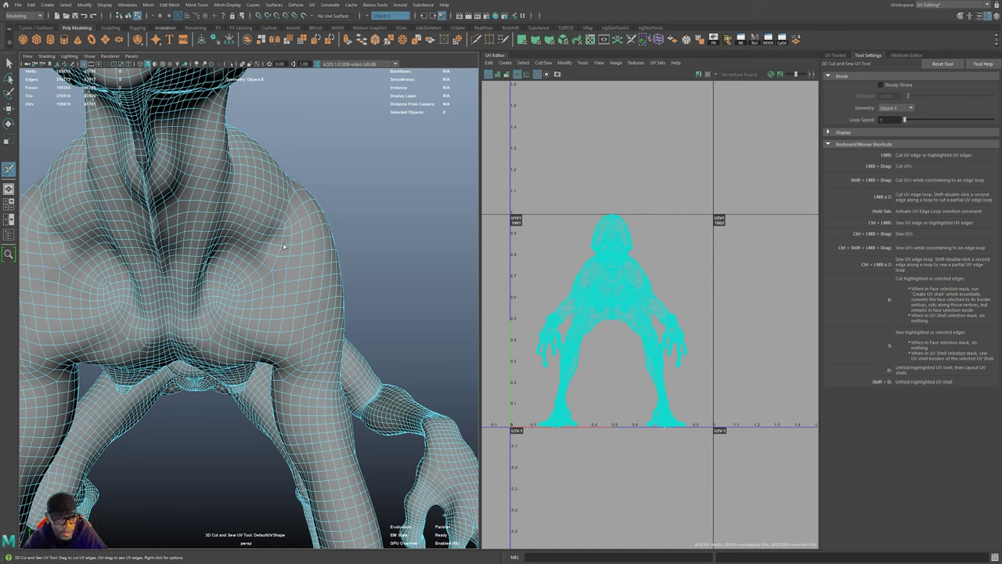
alt+drag(308, 332, 259, 332)
alt+middle_drag(266, 345, 274, 329)
alt+drag(274, 329, 275, 341)
alt+drag(343, 358, 199, 358)
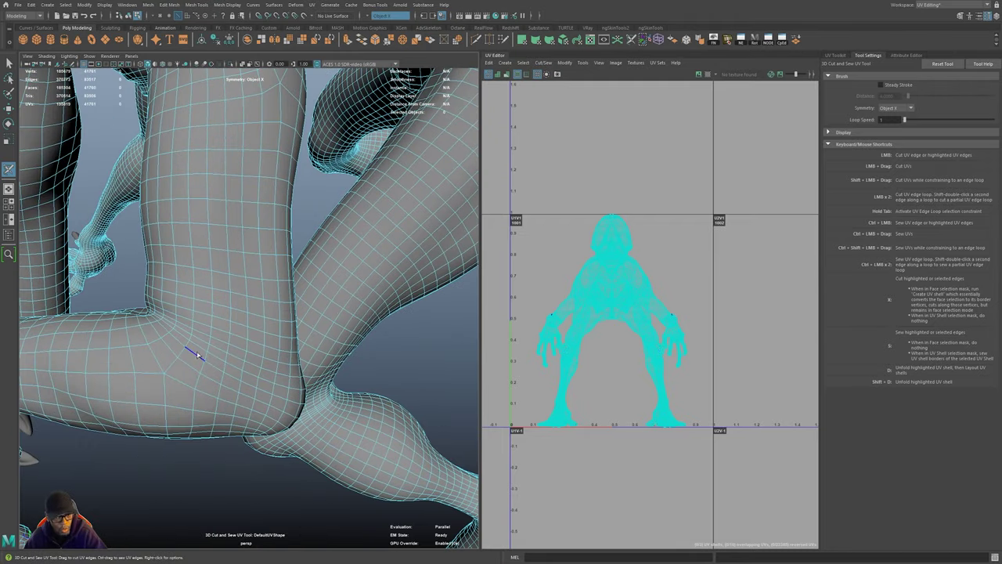
alt+drag(303, 392, 344, 401)
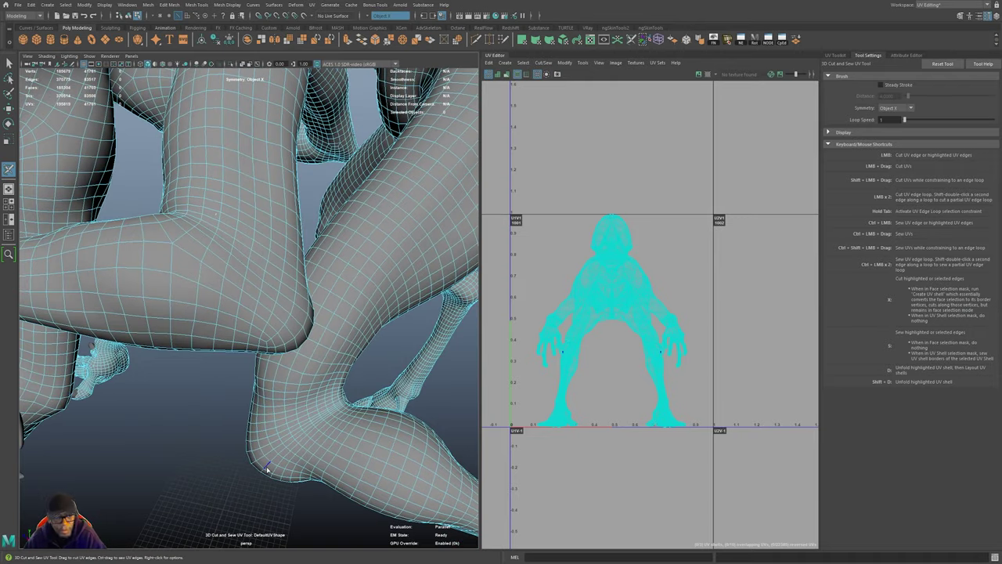
drag(267, 467, 260, 472)
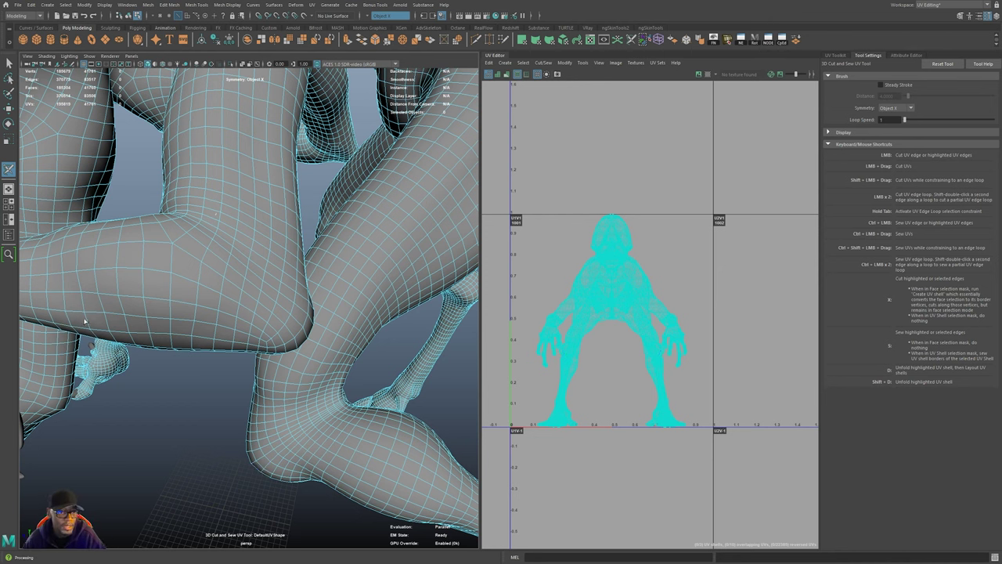
alt+drag(397, 390, 297, 376)
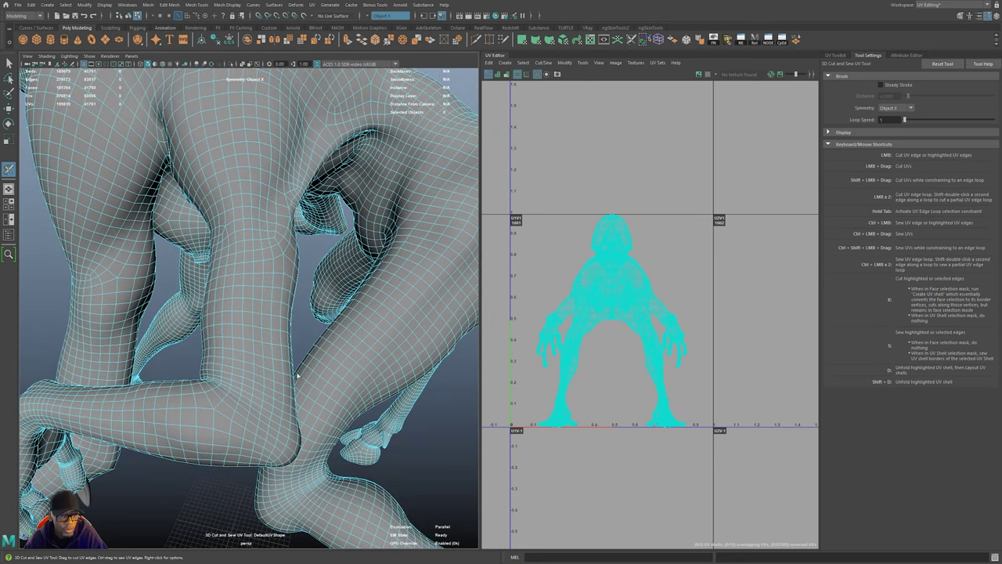
alt+drag(176, 218, 248, 316)
- Save the scene and cut a diagonal seam up the back of the shoulder from just above the rear armpit
key(ctrl+s)
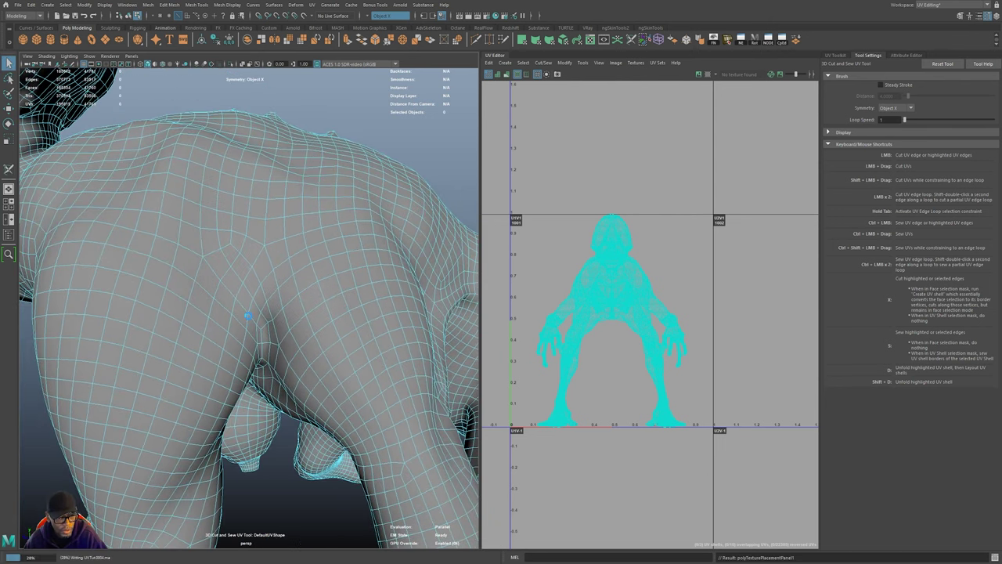
alt+middle_drag(247, 315, 218, 312)
alt+right_drag(218, 312, 233, 313)
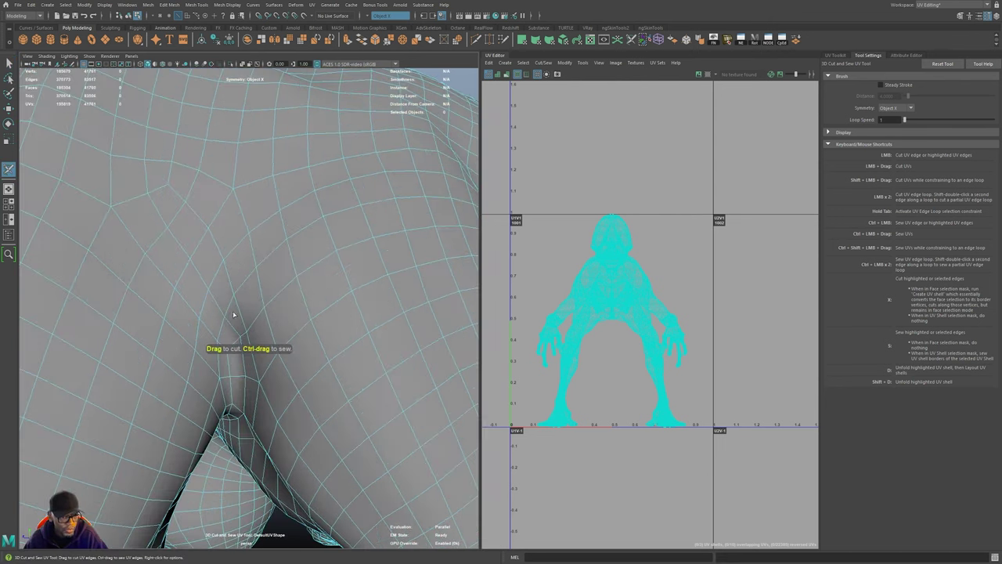
scroll(233, 314, down, 1)
double_click(212, 331)
mouse_move(212, 332)
alt+mouse_down()
mouse_move(210, 351)
mouse_move(205, 341)
alt+mouse_up()
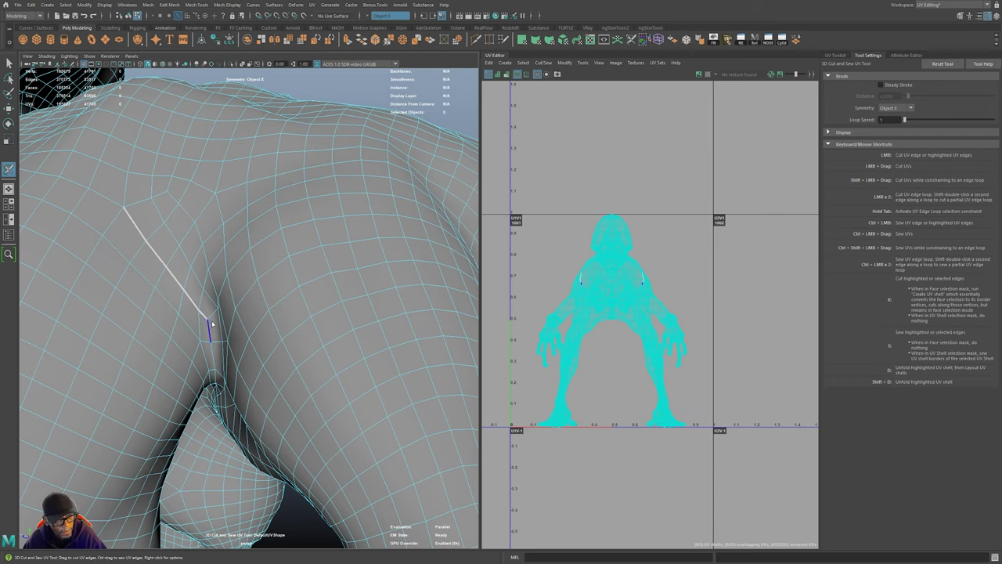
alt+drag(211, 322, 206, 247)
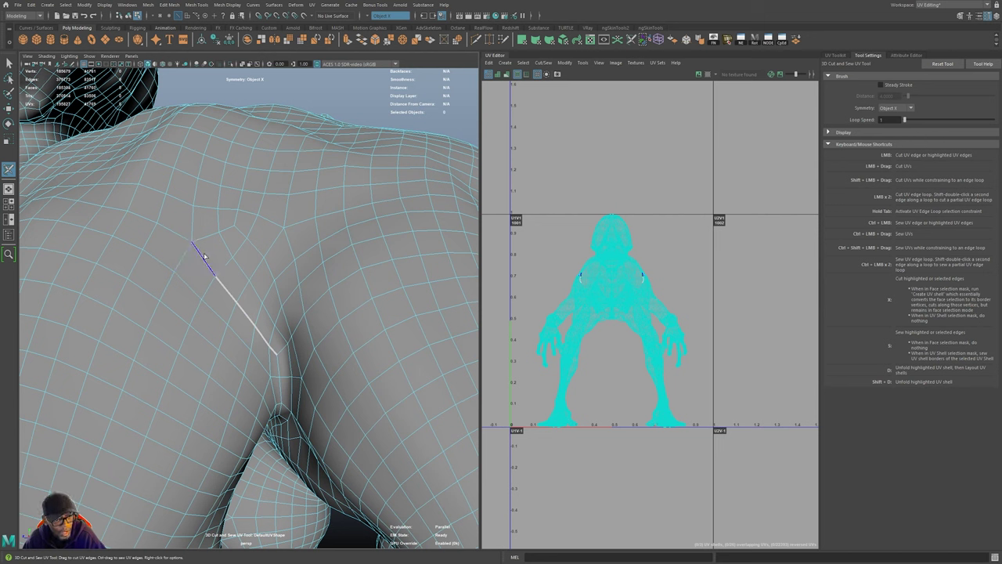
click(198, 252)
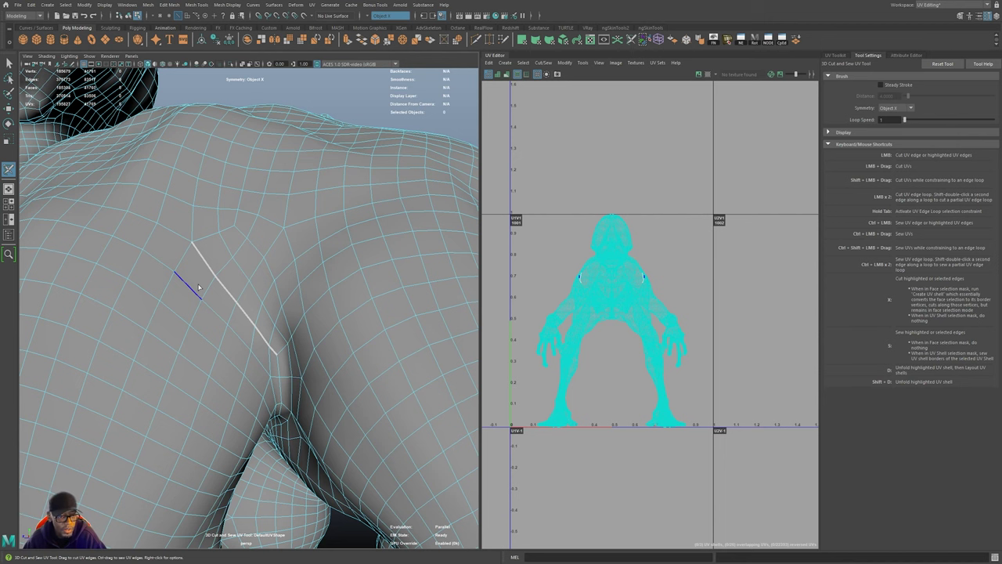
- Extend the seam across the front of the shoulder and by one edge down toward the rear armpit
alt+drag(199, 287, 245, 319)
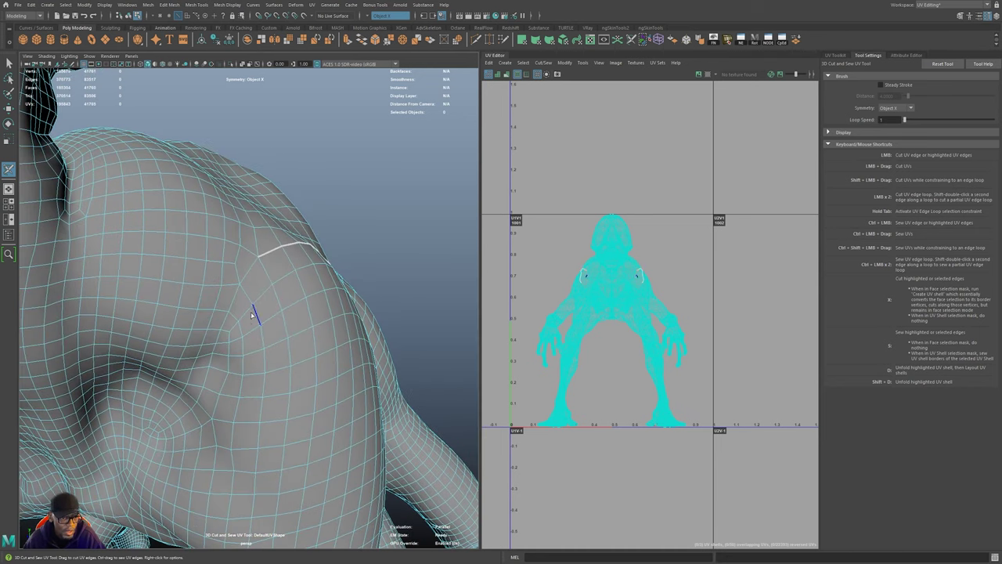
click(256, 265)
mouse_move(256, 264)
mouse_down()
mouse_move(242, 305)
mouse_move(267, 340)
mouse_up()
mouse_move(344, 367)
alt+right_down()
mouse_move(211, 365)
mouse_move(332, 367)
alt+right_up()
alt+drag(332, 367, 347, 268)
click(334, 249)
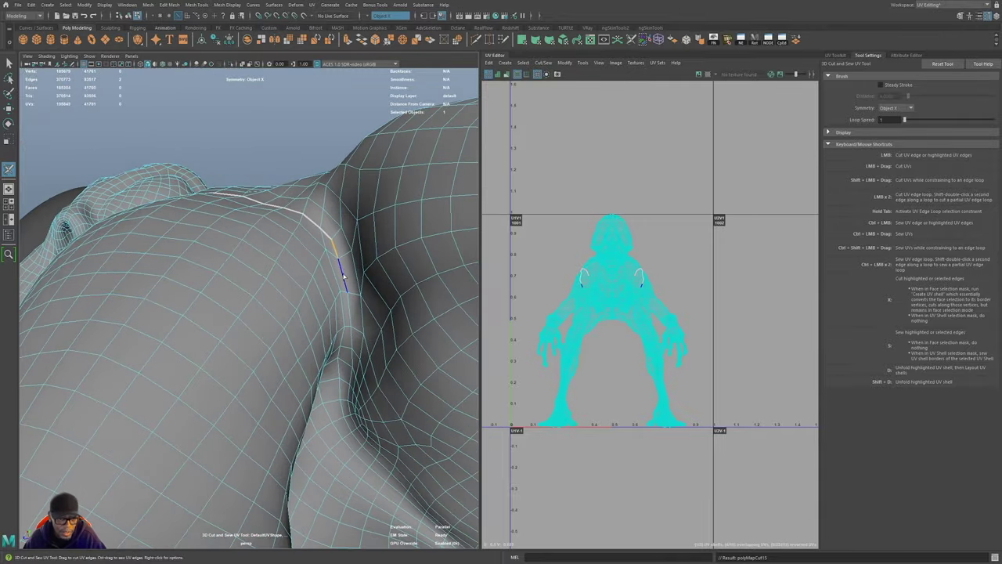
- Try cutting the complete edge loop from the rear armpit down along the ribs, and undo that cut
click(341, 272)
alt+drag(341, 272, 271, 267)
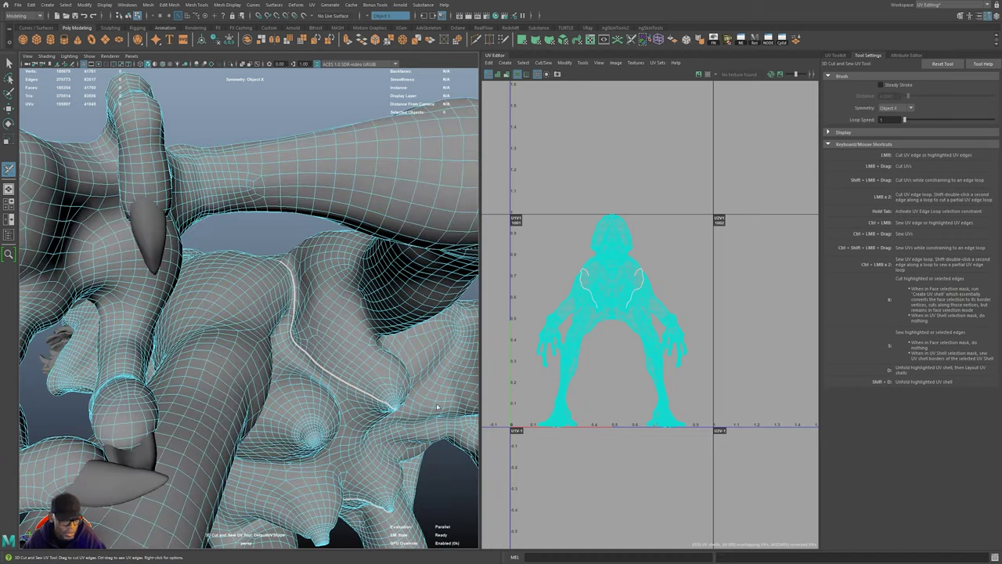
key(ctrl+z)
alt+right_drag(291, 303, 369, 371)
alt+drag(369, 371, 253, 306)
alt+right_drag(253, 306, 272, 258)
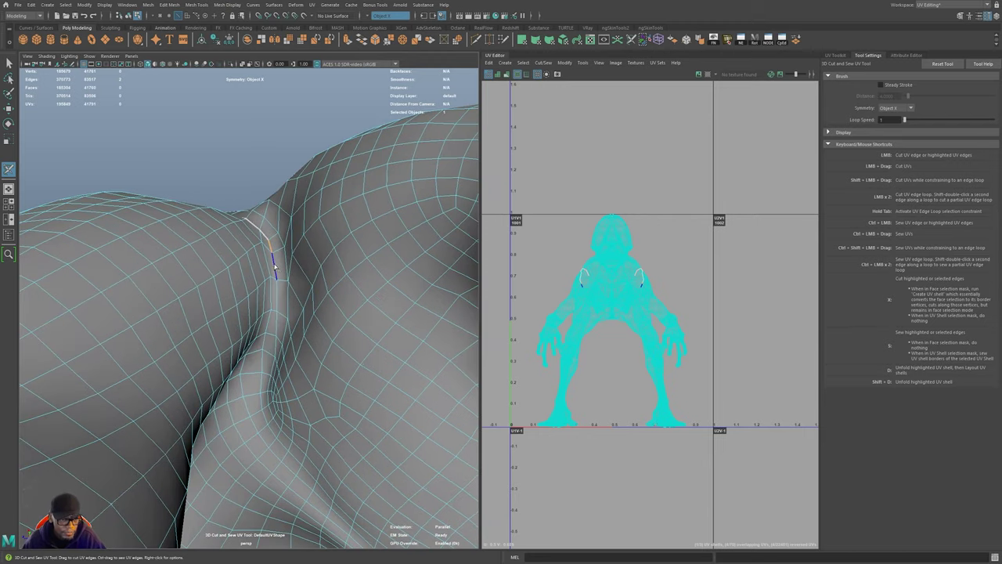
- Cut further edges down into the rear armpit and at the seam's front end on the shoulder
alt+drag(275, 268, 284, 360)
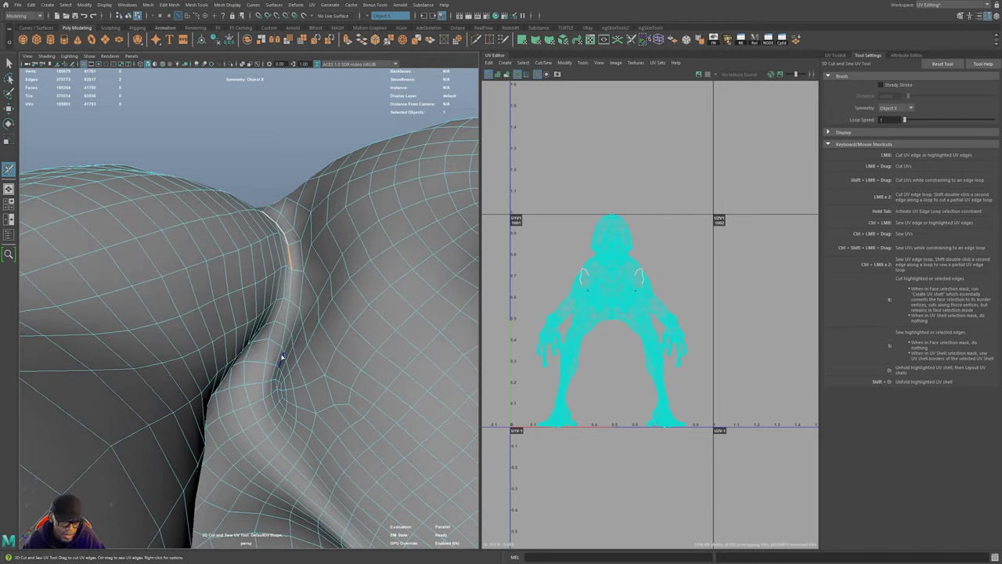
mouse_move(286, 320)
mouse_down()
mouse_move(313, 296)
mouse_move(376, 304)
mouse_move(310, 152)
mouse_move(414, 315)
mouse_move(381, 393)
mouse_move(284, 368)
mouse_move(389, 369)
mouse_move(251, 352)
mouse_move(286, 329)
mouse_up()
alt+middle_drag(287, 329, 291, 345)
alt+drag(291, 344, 174, 238)
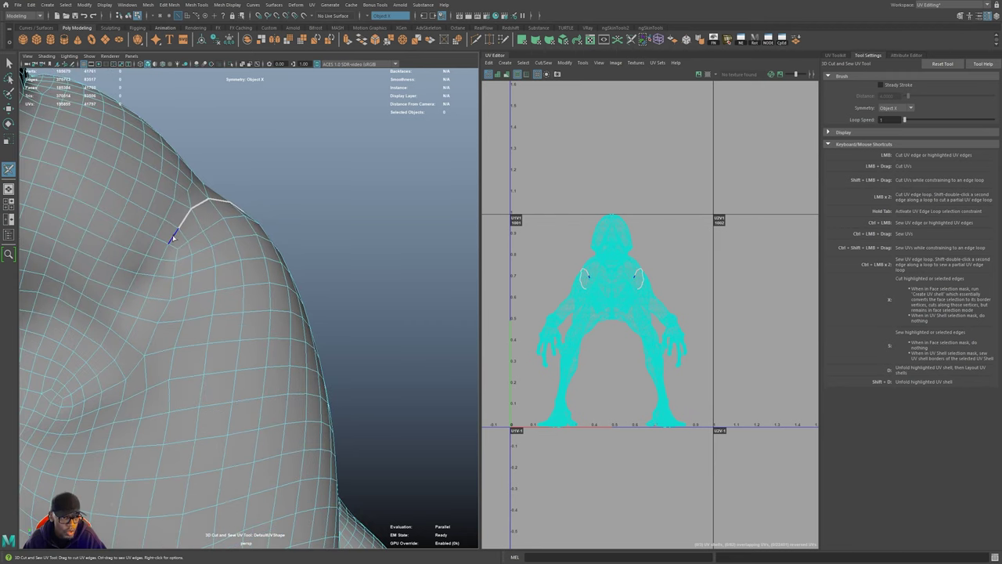
click(174, 238)
click(173, 248)
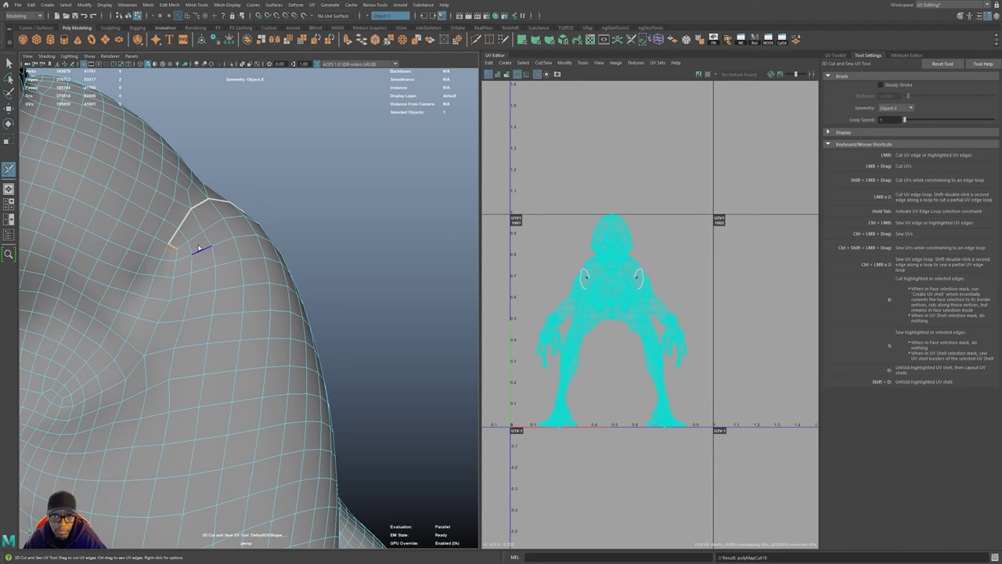
- Continue the seam underneath the arm, following the curved crease of the armpit and ending with one extra edge
mouse_move(191, 235)
alt+mouse_down()
mouse_move(219, 290)
mouse_move(261, 249)
mouse_move(221, 304)
mouse_move(246, 236)
mouse_move(139, 258)
mouse_move(283, 311)
alt+mouse_up()
alt+right_drag(284, 311, 276, 357)
alt+drag(276, 357, 293, 327)
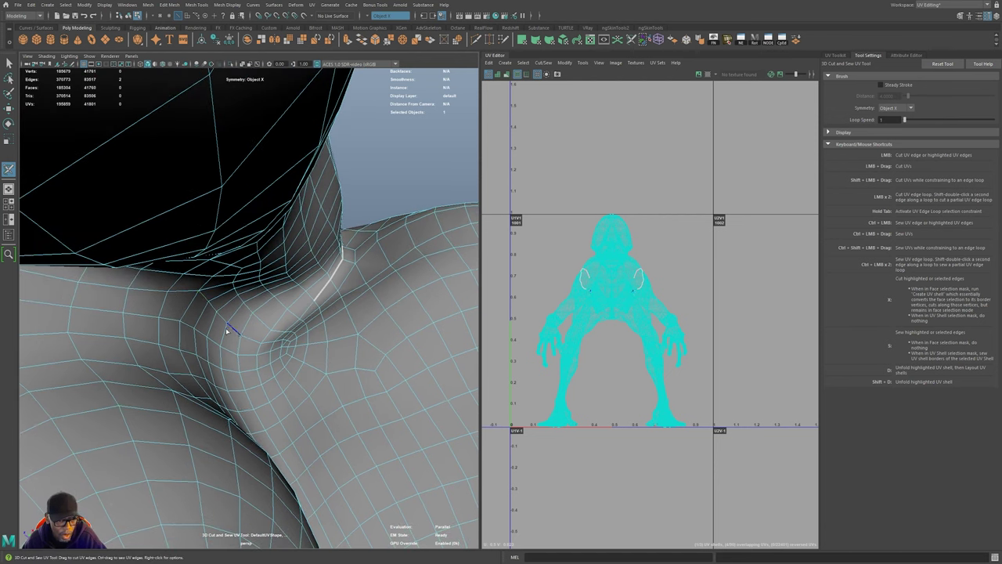
double_click(270, 343)
alt+drag(270, 343, 323, 350)
click(283, 351)
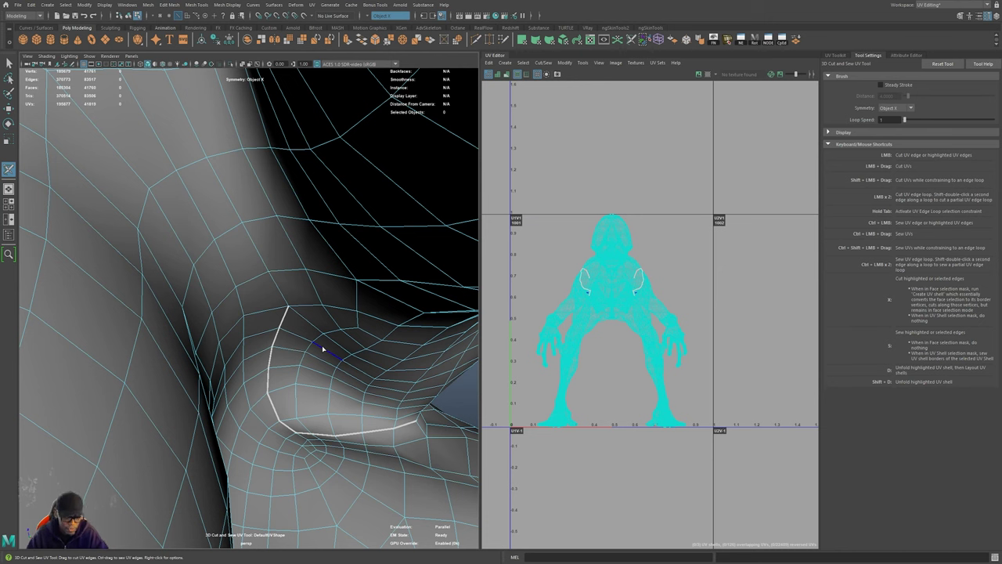
alt+drag(323, 316, 311, 368)
alt+right_drag(310, 369, 277, 336)
mouse_move(277, 336)
alt+mouse_down()
mouse_move(329, 337)
mouse_move(288, 336)
alt+mouse_up()
alt+middle_drag(288, 336, 291, 348)
mouse_move(290, 347)
alt+mouse_down()
mouse_move(271, 364)
mouse_move(287, 331)
mouse_move(293, 342)
mouse_move(283, 331)
alt+mouse_up()
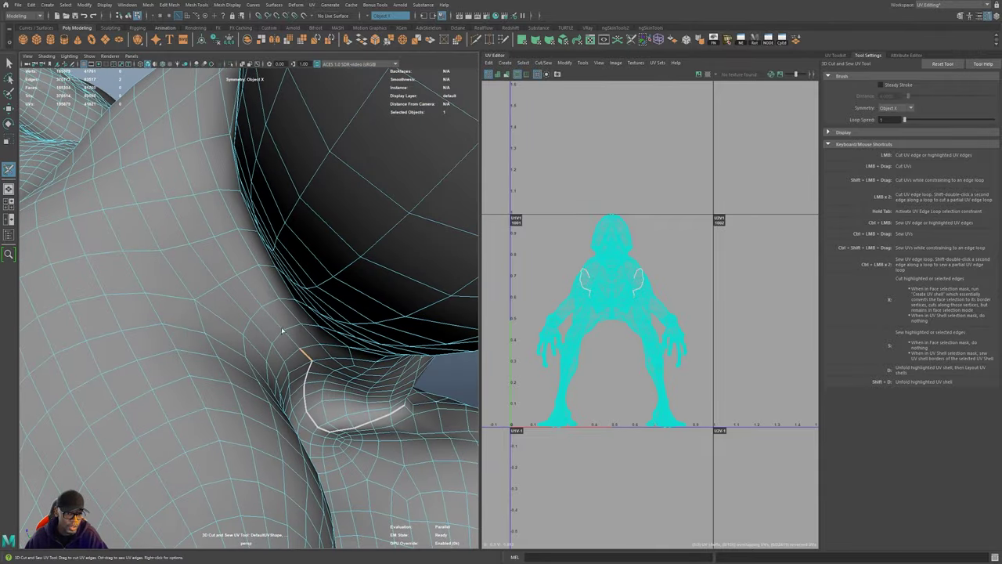
- Carry the underarm cut through the armpit until it emerges at the front where the arm meets the chest
alt+drag(202, 178, 260, 314)
alt+drag(322, 247, 248, 357)
mouse_move(296, 187)
mouse_down()
mouse_move(246, 384)
mouse_move(236, 331)
mouse_move(262, 340)
mouse_up()
alt+drag(264, 297, 261, 360)
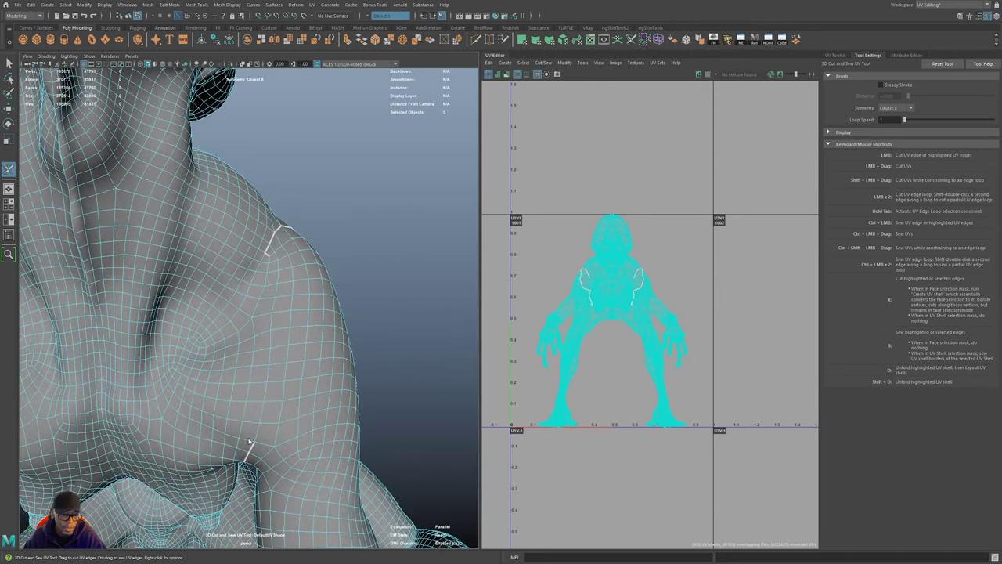
- Try joining the front shoulder seam to the front armpit with an edge-loop cut, and undo it
alt+drag(277, 248, 250, 359)
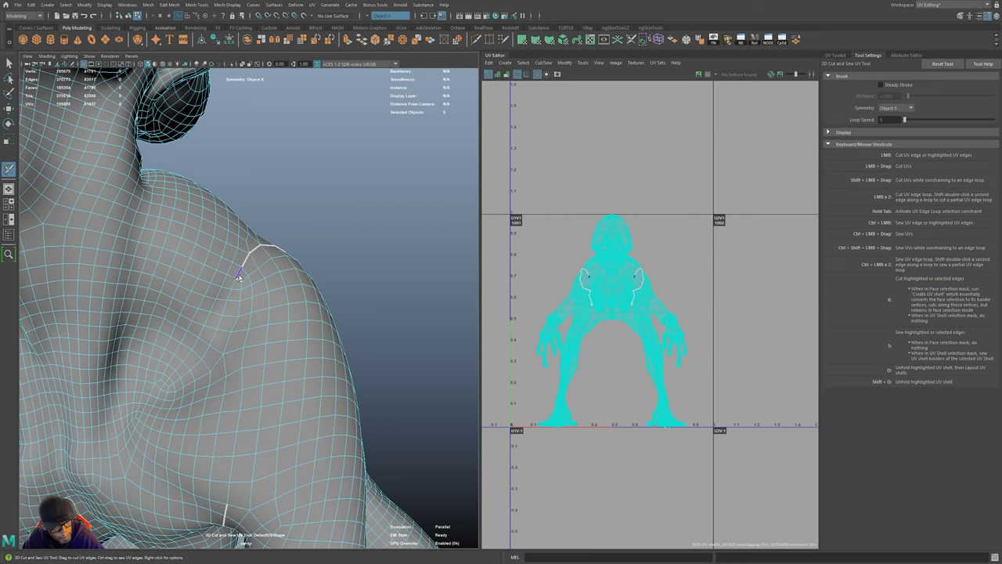
double_click(243, 362)
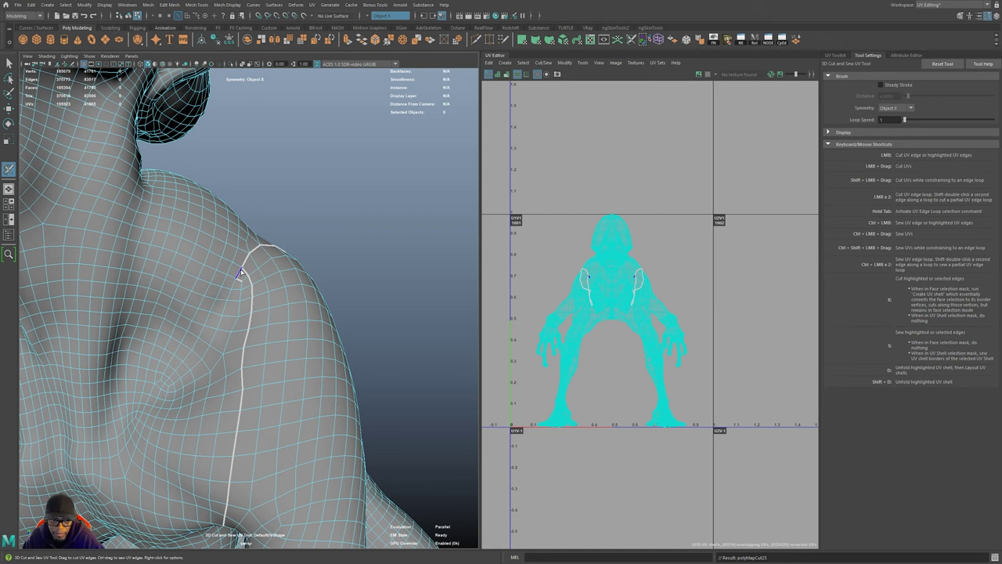
key(ctrl+z)
- Try cutting an edge loop from the top of the shoulder seam up over the back, and undo it
alt+drag(214, 396, 236, 393)
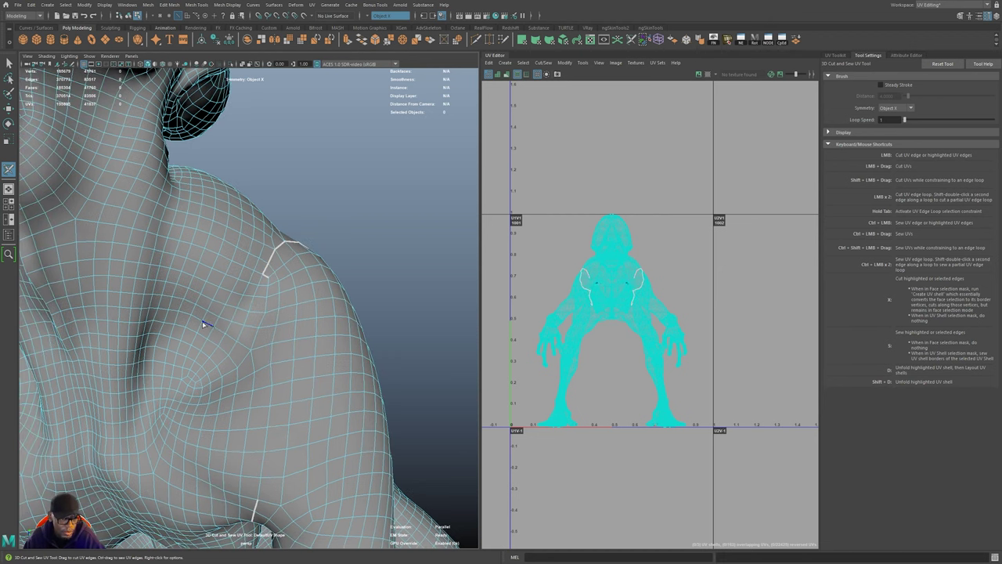
double_click(201, 327)
alt+drag(214, 322, 208, 321)
alt+drag(172, 374, 345, 320)
double_click(296, 304)
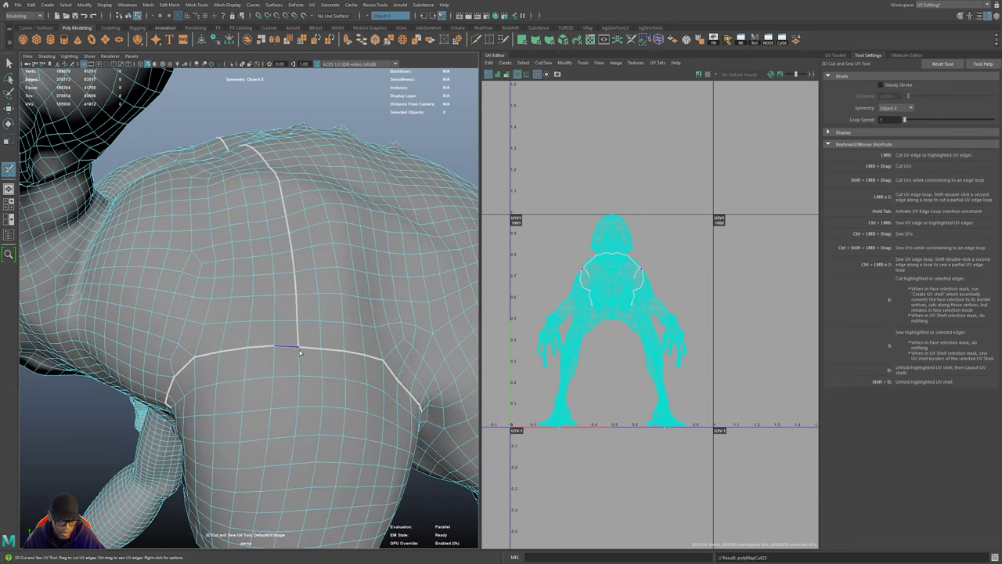
alt+drag(298, 390, 269, 384)
key(ctrl+z)
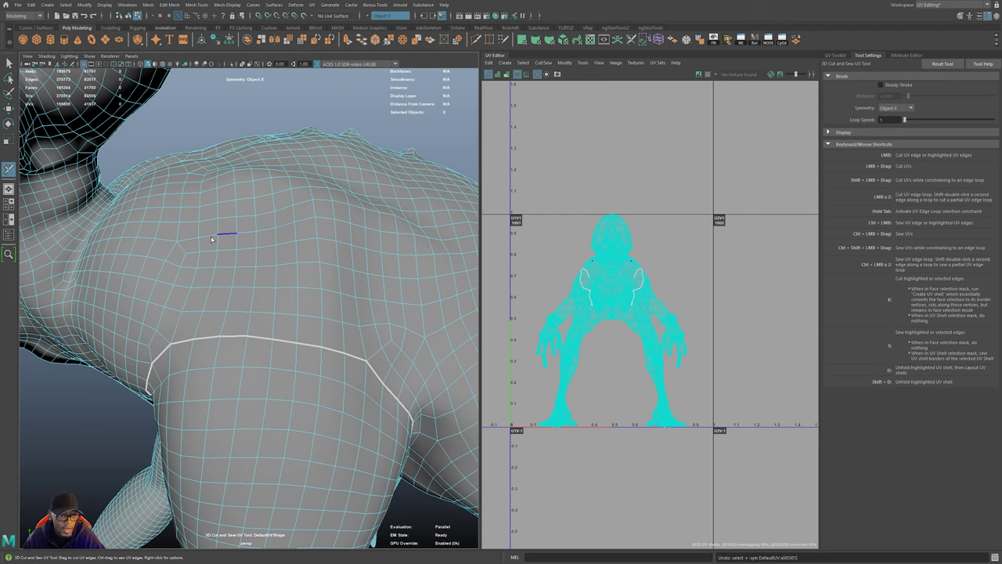
- Cut a short lengthwise seam above the shoulder with a connector to the shoulder seam, plus an edge loop over the back behind it
double_click(317, 241)
alt+drag(315, 256, 265, 314)
double_click(262, 320)
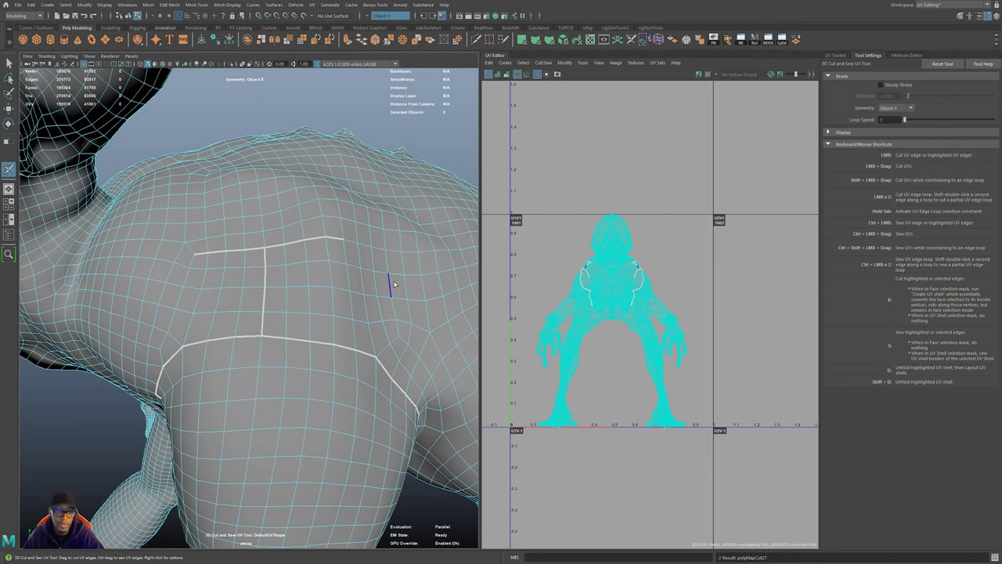
alt+drag(386, 284, 394, 275)
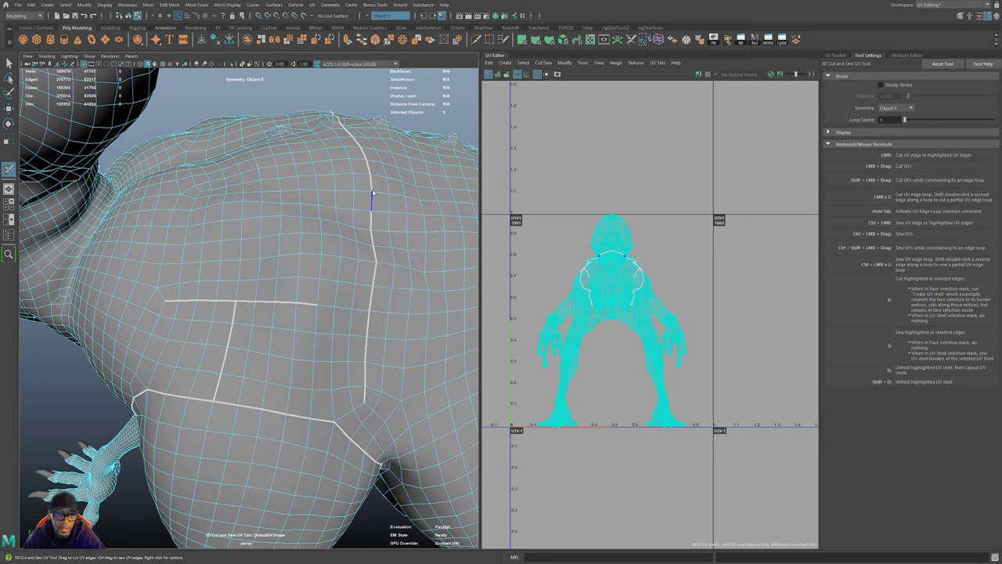
- Try sewing the edge loop over the back together again, and undo the sewing
mouse_move(373, 198)
ctrl+mouse_down()
mouse_move(371, 174)
mouse_move(337, 235)
mouse_move(243, 346)
ctrl+mouse_up()
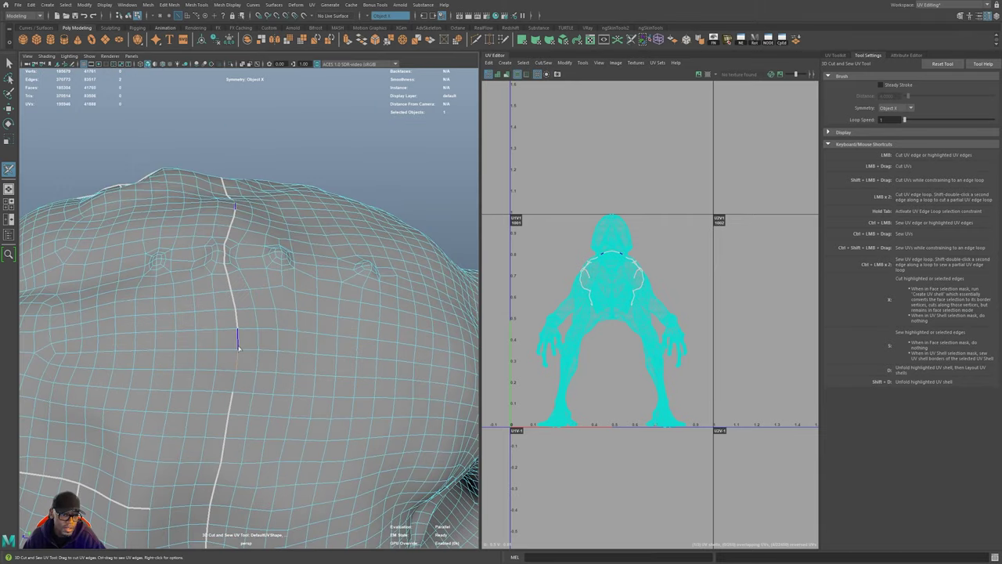
click(237, 343)
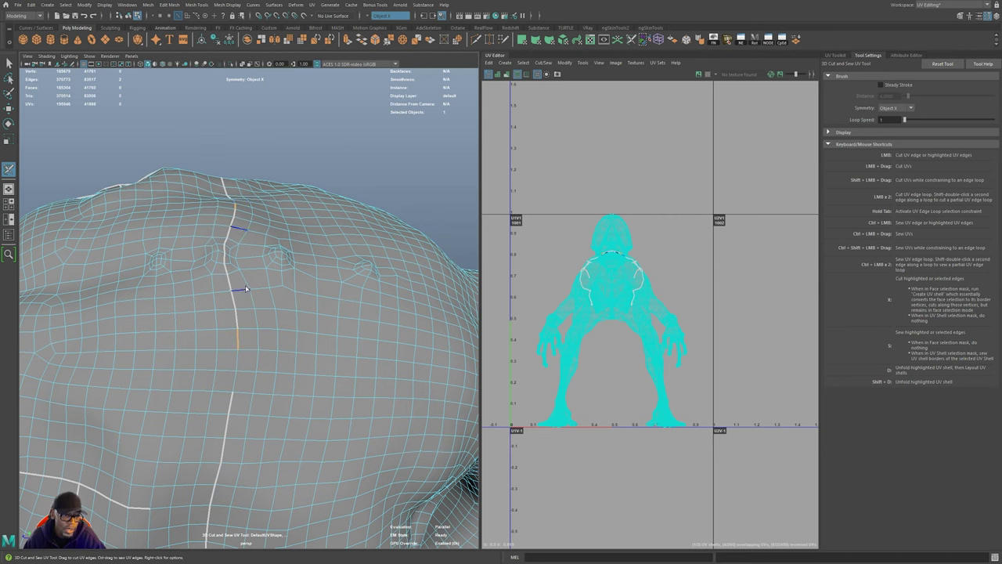
ctrl+double_click(225, 256)
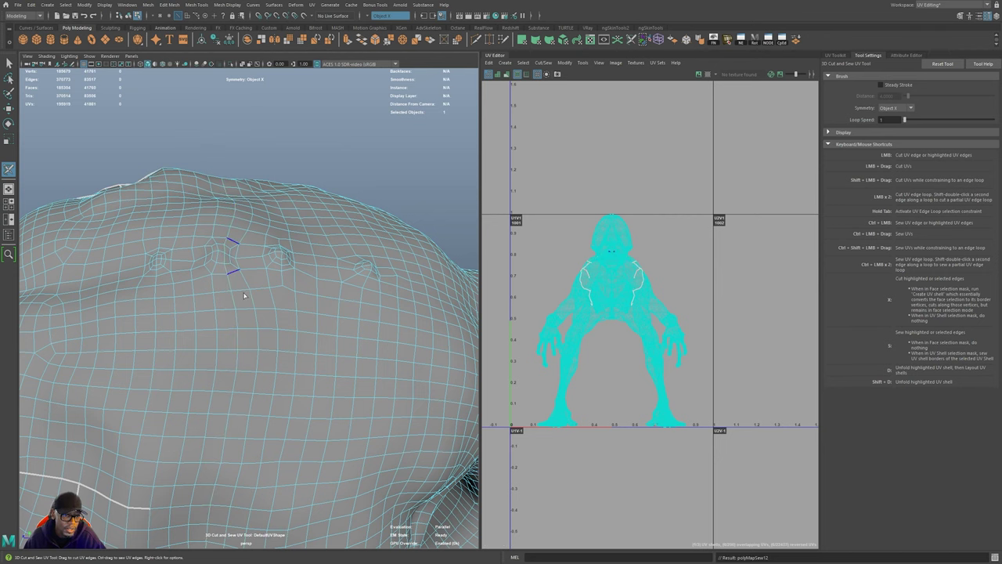
alt+right_drag(347, 361, 231, 342)
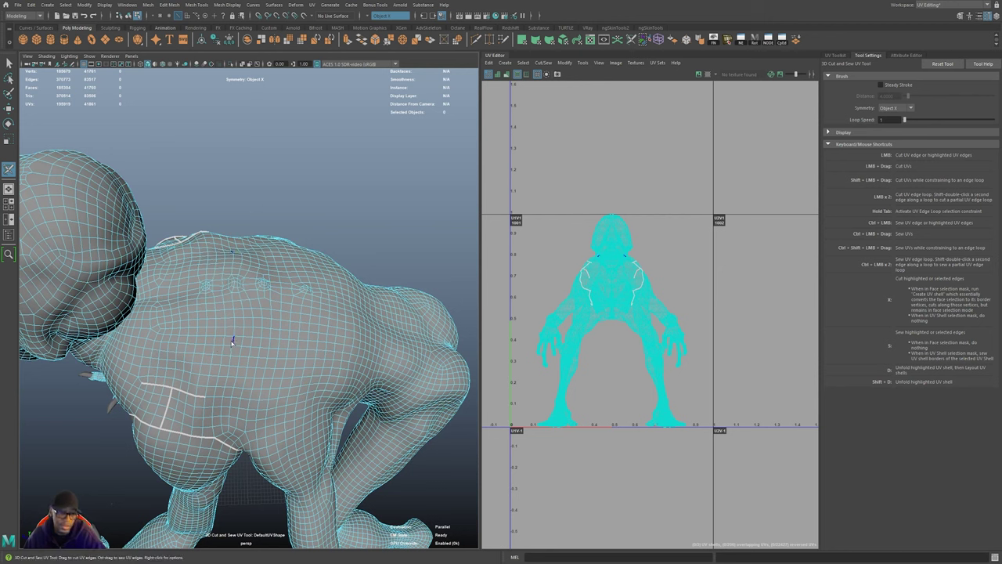
key(ctrl+z)
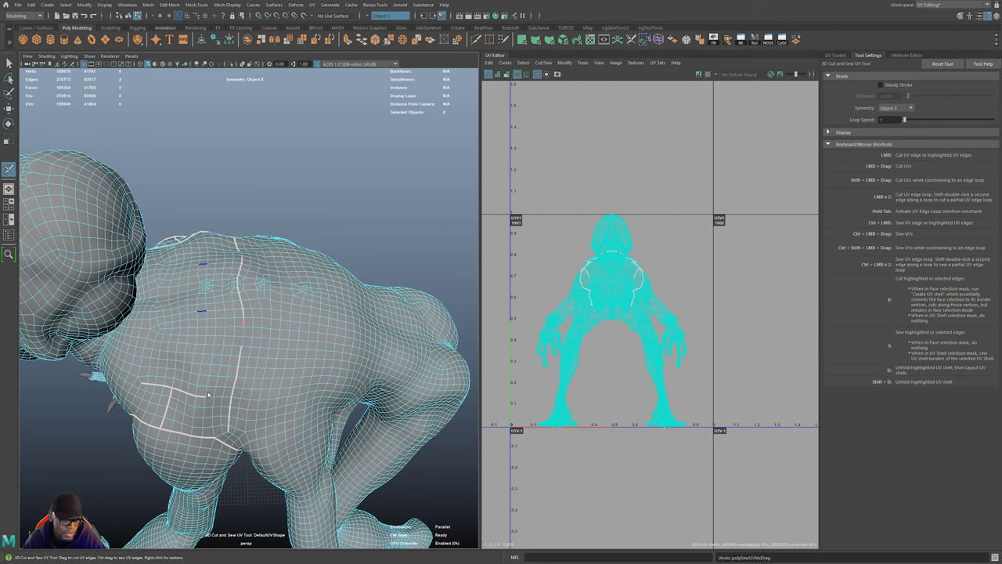
- Undo the recent cuts over the shoulder and back, and sew the edge touching the bend of the front shoulder seam
alt+drag(208, 385, 228, 391)
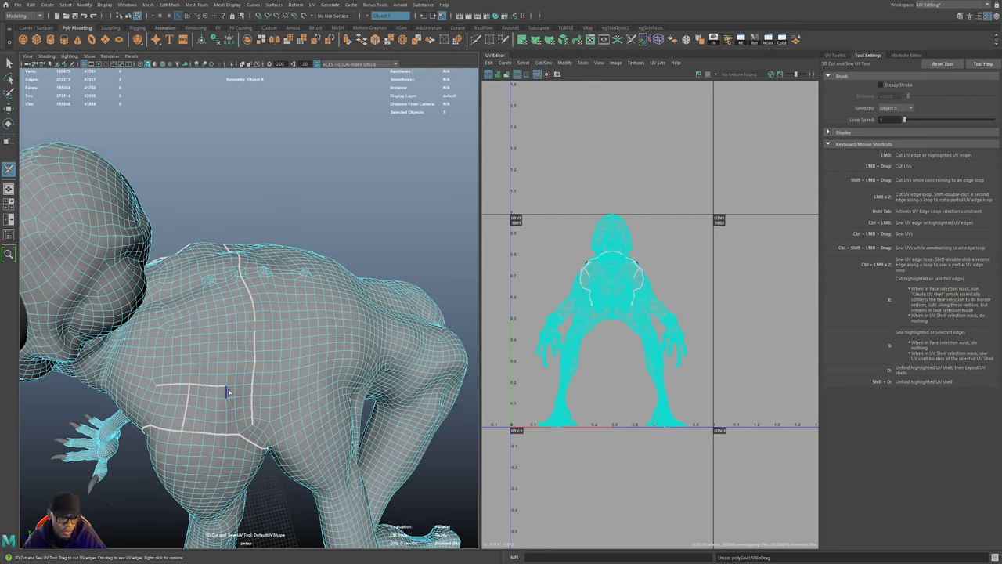
key(shift+z)
alt+drag(225, 393, 348, 223)
key(ctrl+z)
key(ctrl+z)
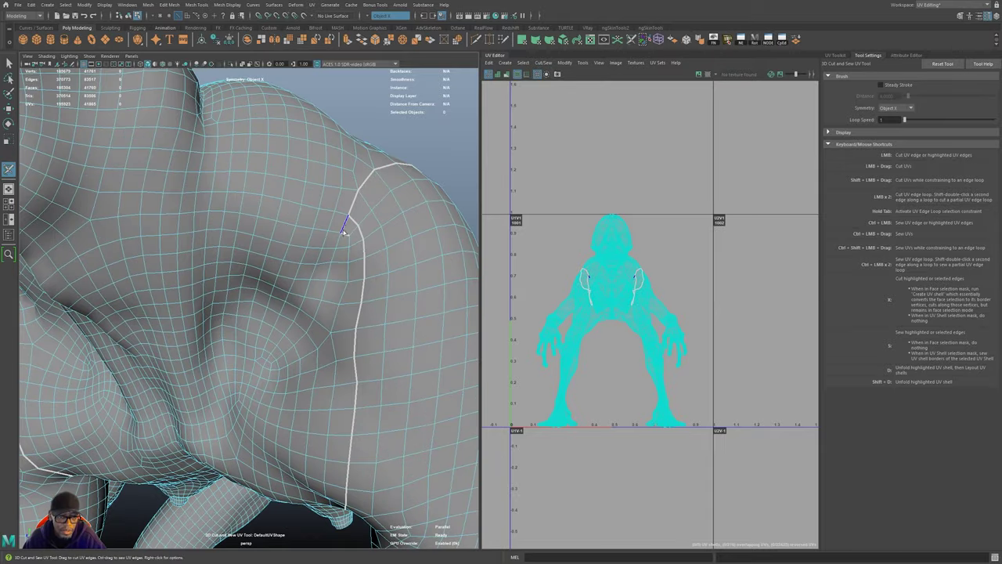
ctrl+click(346, 226)
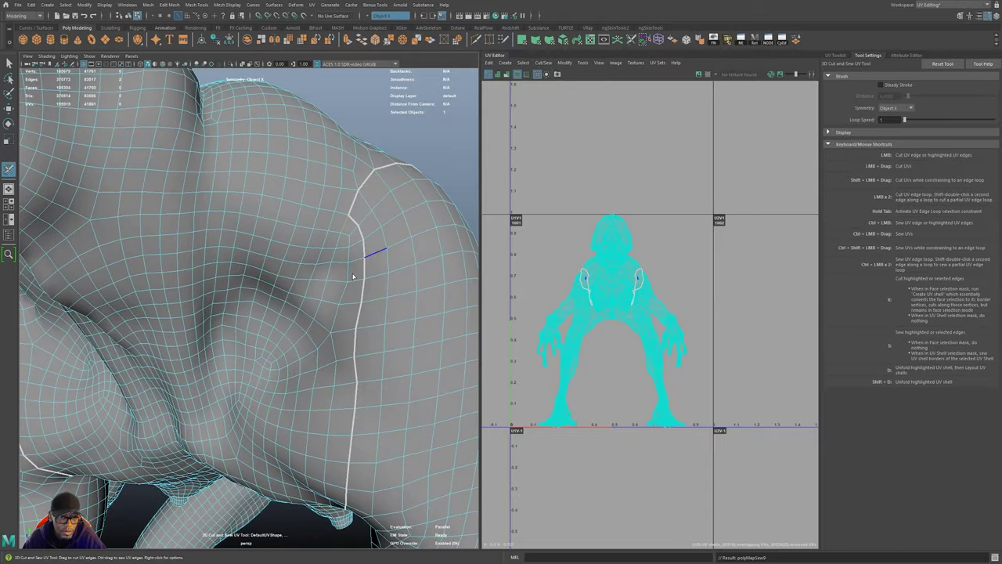
- Cut an edge loop around the ankles of the front limbs, just above the feet
alt+drag(380, 318, 363, 119)
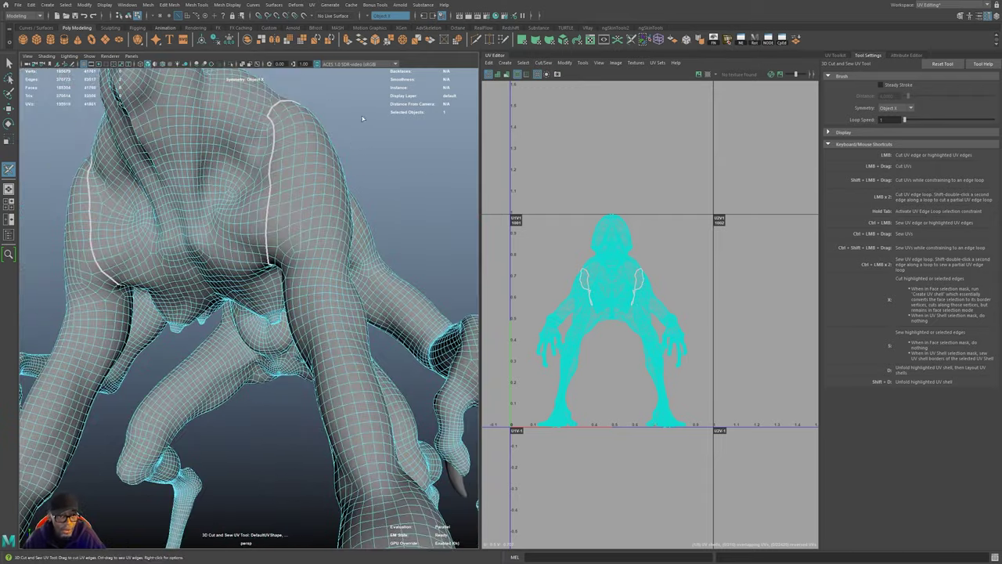
alt+drag(350, 253, 290, 298)
alt+middle_drag(313, 407, 298, 156)
alt+drag(297, 297, 353, 321)
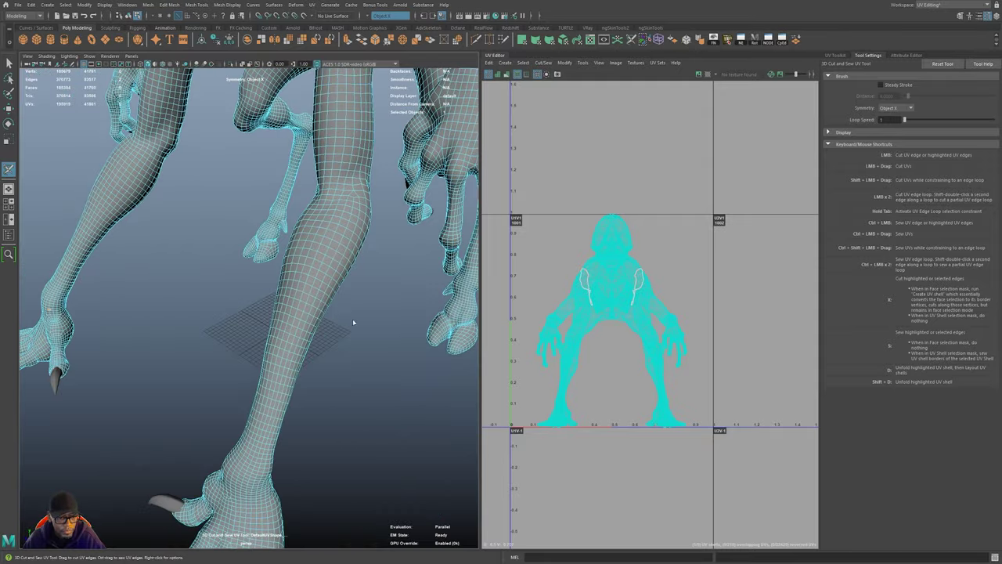
alt+middle_drag(259, 470, 253, 364)
alt+drag(253, 365, 345, 336)
double_click(196, 338)
- Cut a lengthwise seam down the inside of the front limbs, from the armpit seam to the ankle loop
alt+right_drag(344, 336, 235, 335)
alt+middle_drag(235, 335, 226, 562)
alt+middle_drag(316, 341, 313, 278)
alt+drag(228, 331, 327, 457)
alt+right_drag(291, 420, 146, 225)
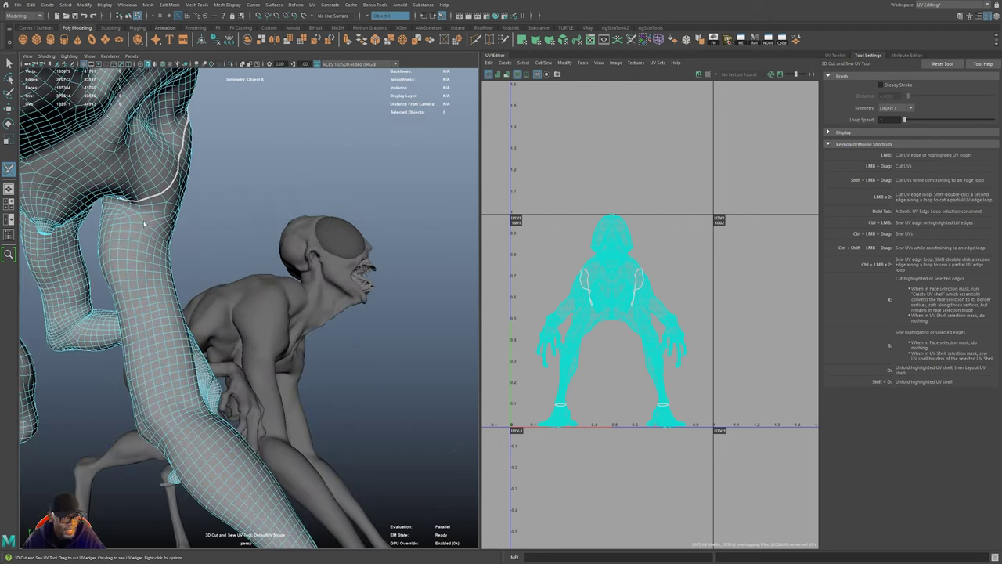
click(141, 208)
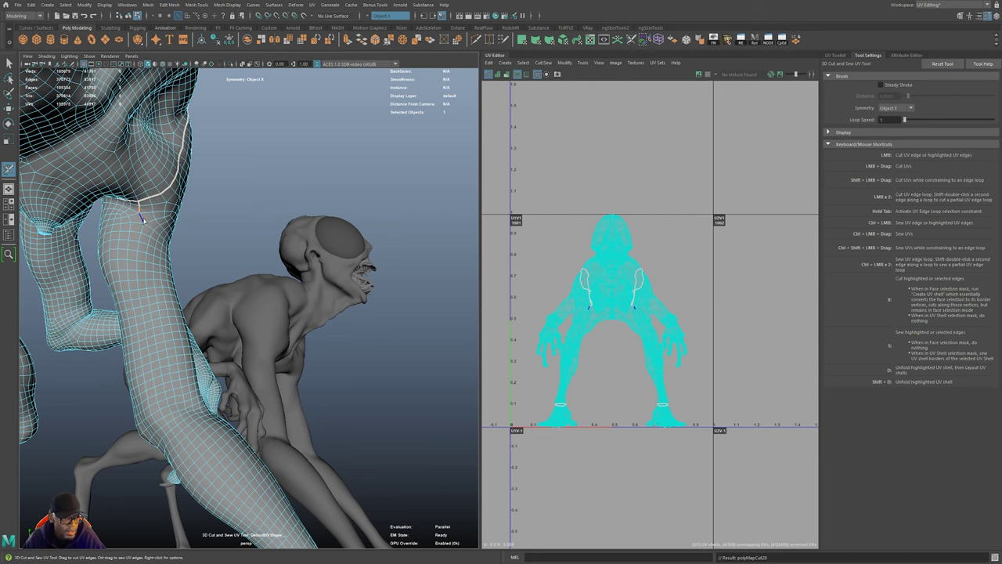
double_click(143, 227)
- Select the UV shells of both front limbs between the shoulder seams and the ankle loops
scroll(277, 416, down, 2)
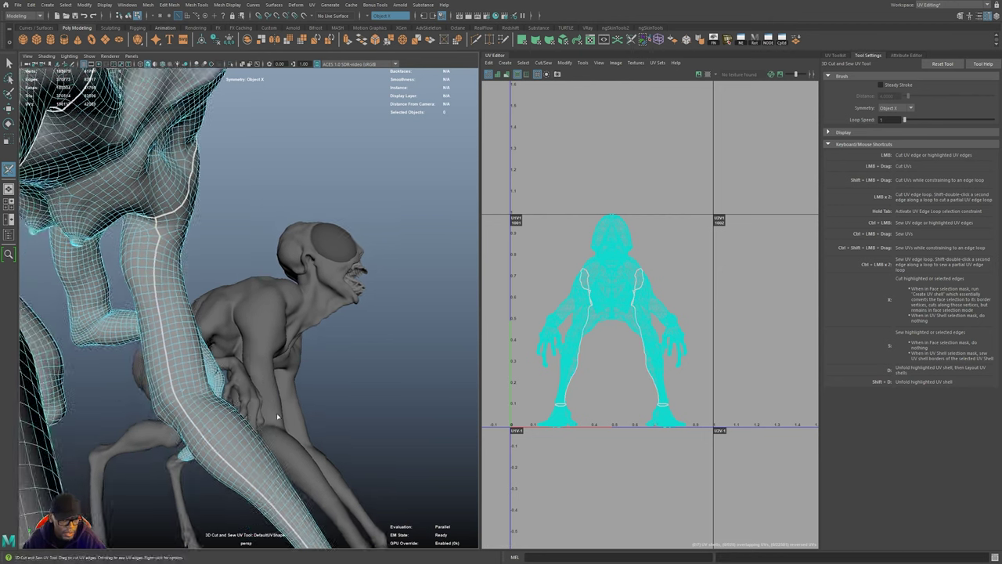
alt+drag(277, 417, 376, 459)
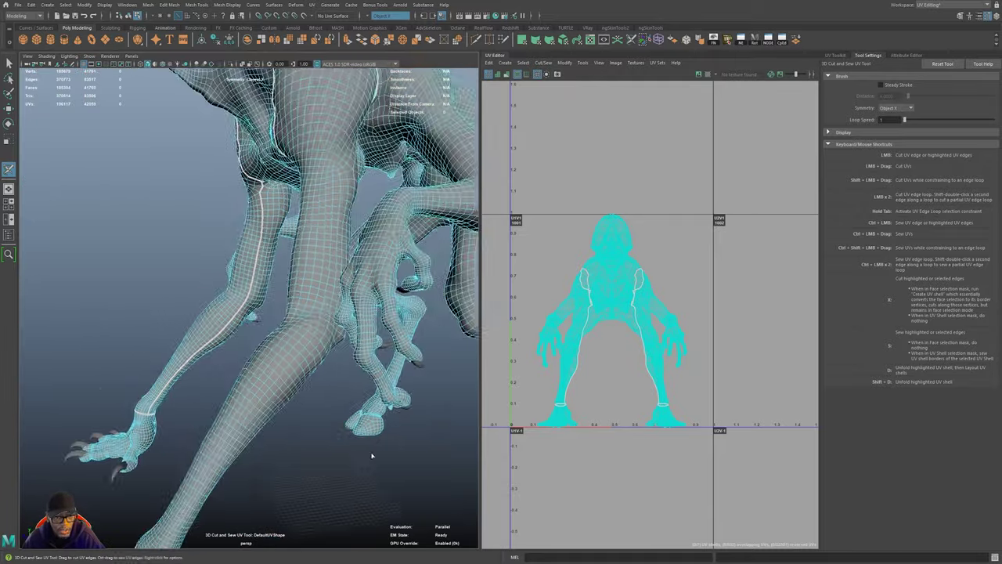
alt+right_drag(376, 458, 157, 336)
alt+drag(157, 336, 212, 320)
alt+right_drag(212, 320, 312, 368)
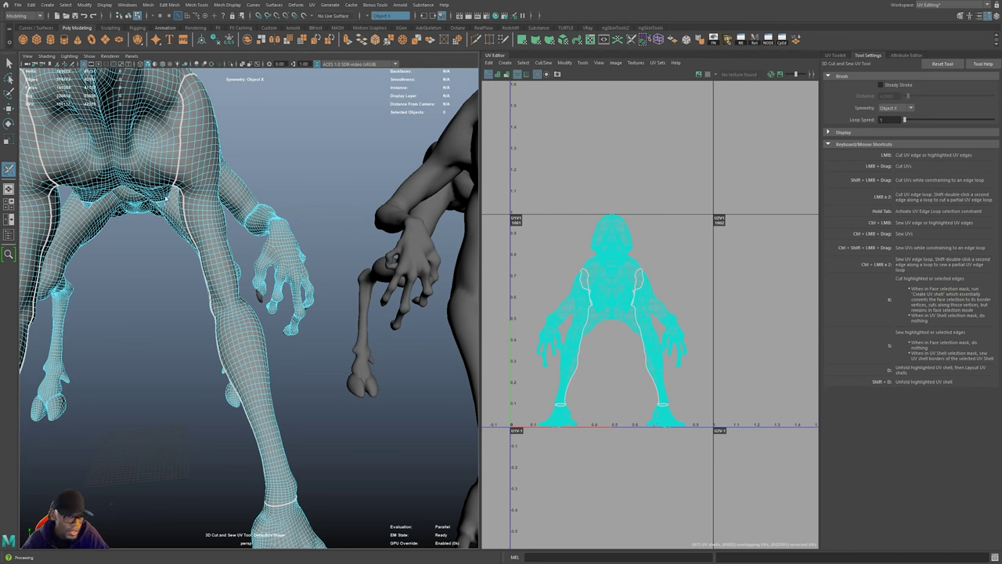
alt+middle_drag(247, 339, 254, 352)
alt+drag(289, 346, 328, 413)
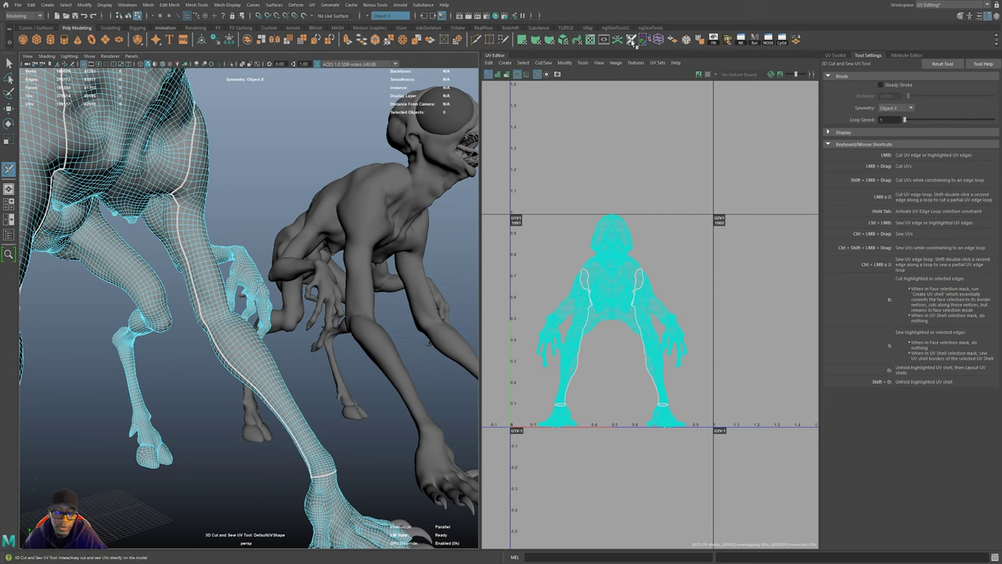
right_click(234, 340)
right_drag(235, 325, 273, 321)
click(282, 397)
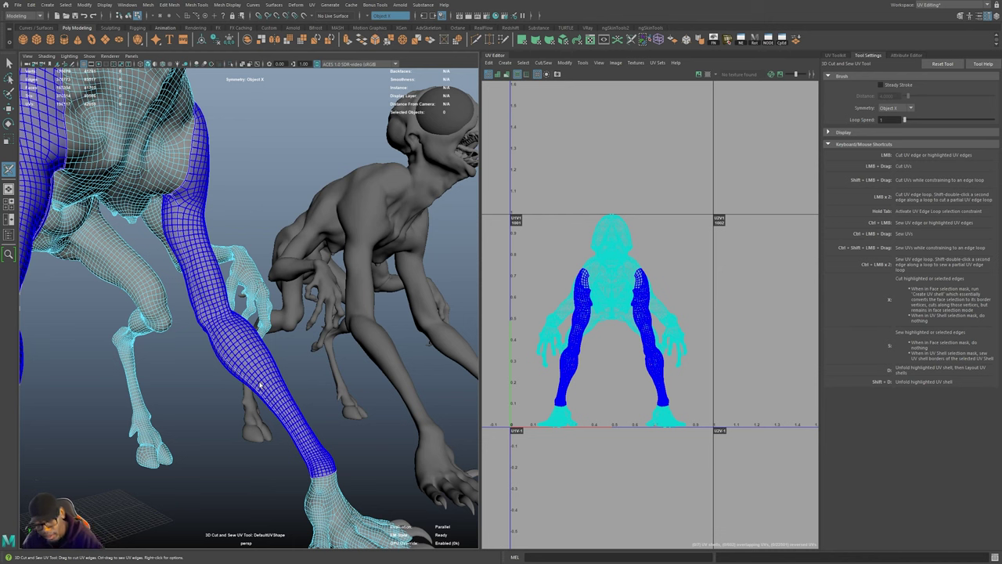
key(x)
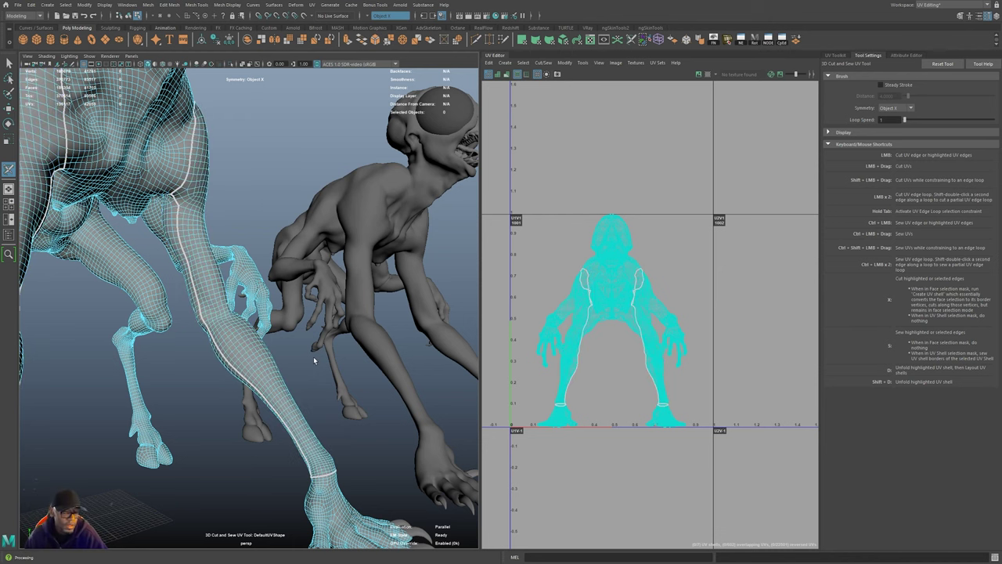
alt+drag(436, 540, 277, 329)
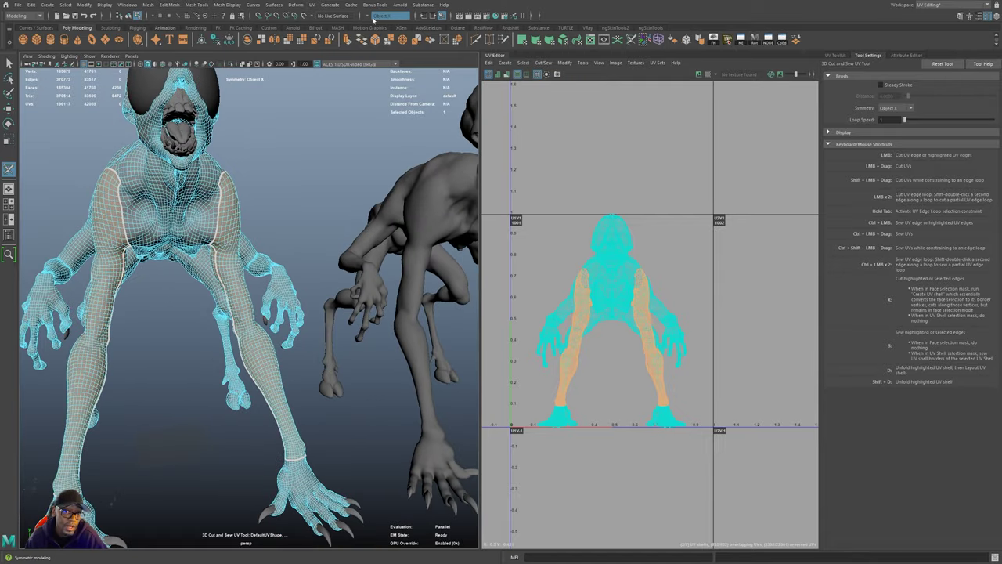
- Set the symmetry to Object X and save the scene
click(372, 15)
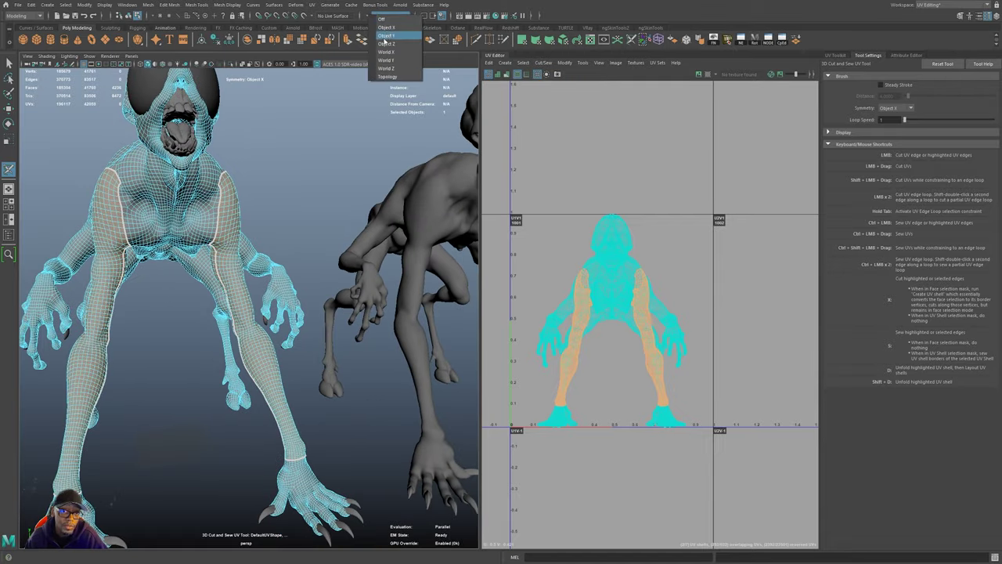
click(386, 28)
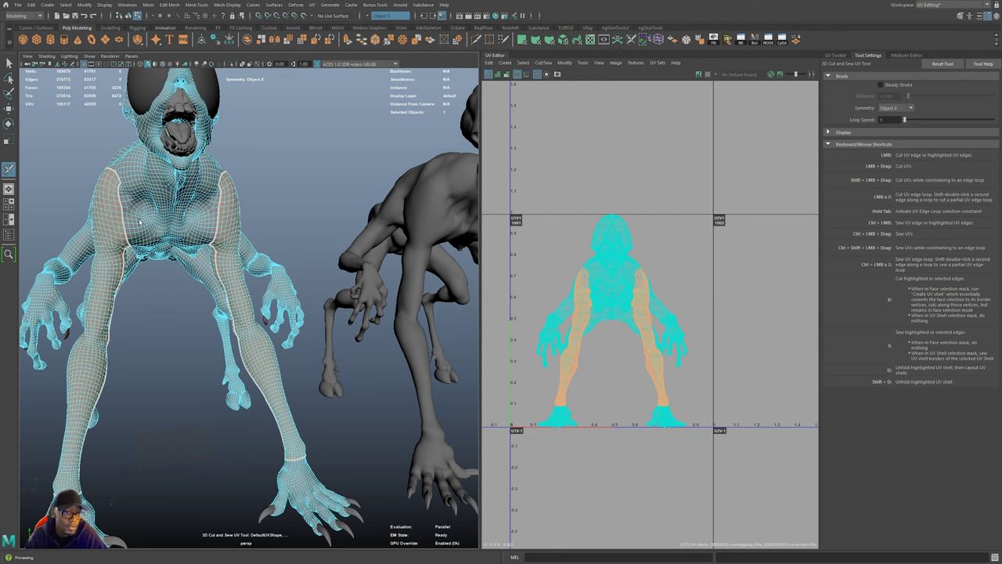
alt+drag(357, 409, 301, 382)
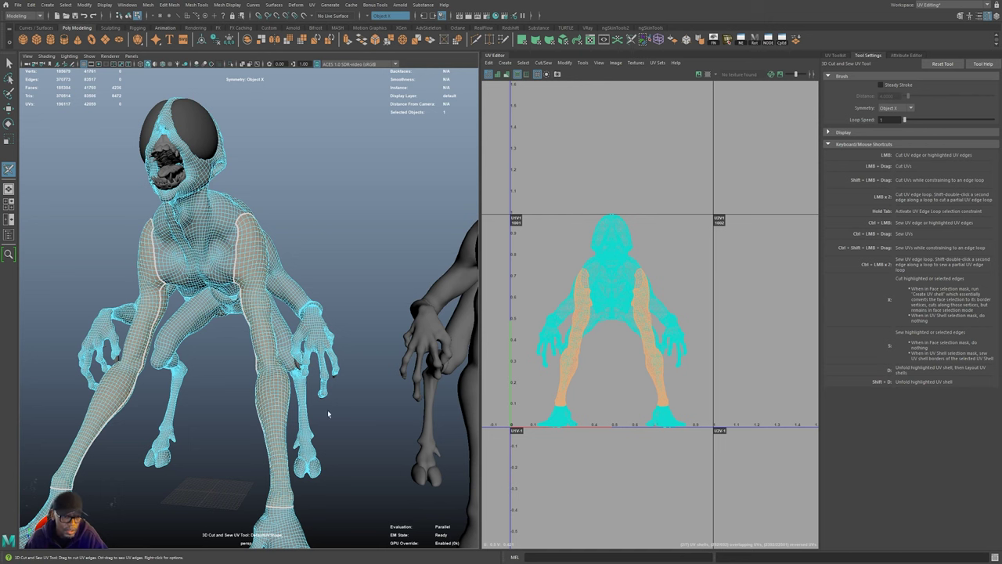
alt+drag(405, 419, 333, 424)
alt+drag(300, 453, 219, 307)
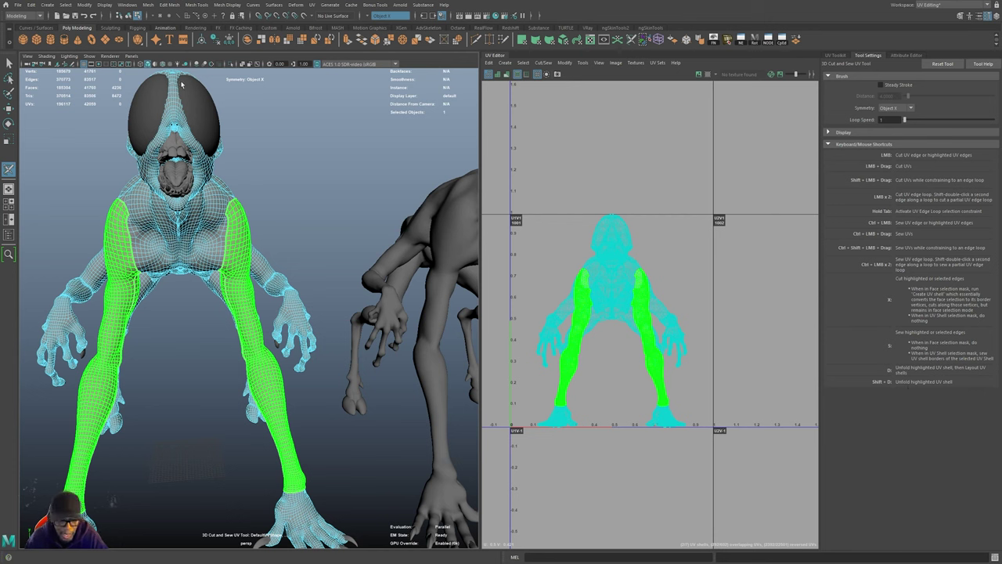
key(F11)
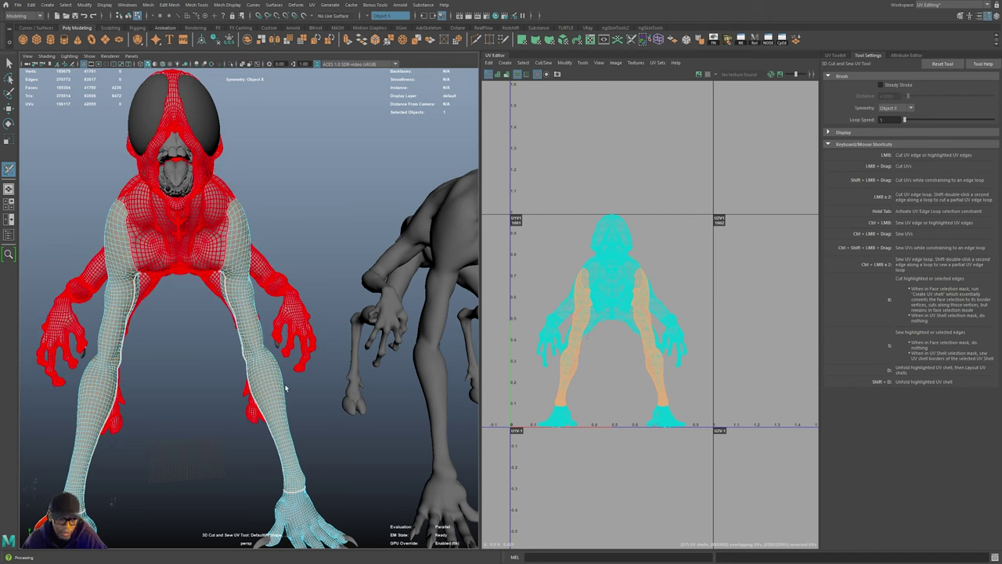
key(ctrl+s)
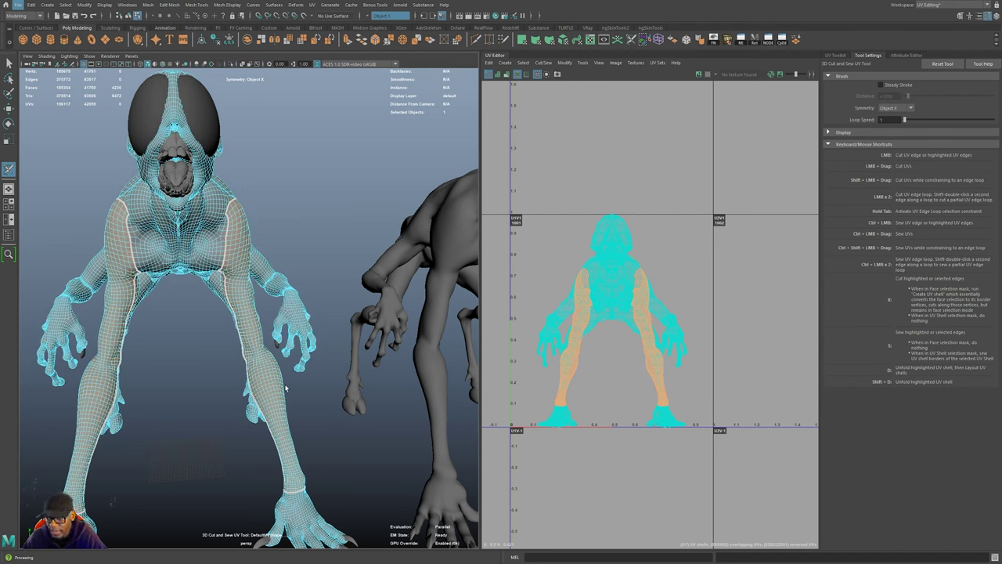
- Unfold both front limb shells and move them up into UDIM tile 1011
alt+drag(237, 371, 272, 387)
scroll(274, 387, up, 3)
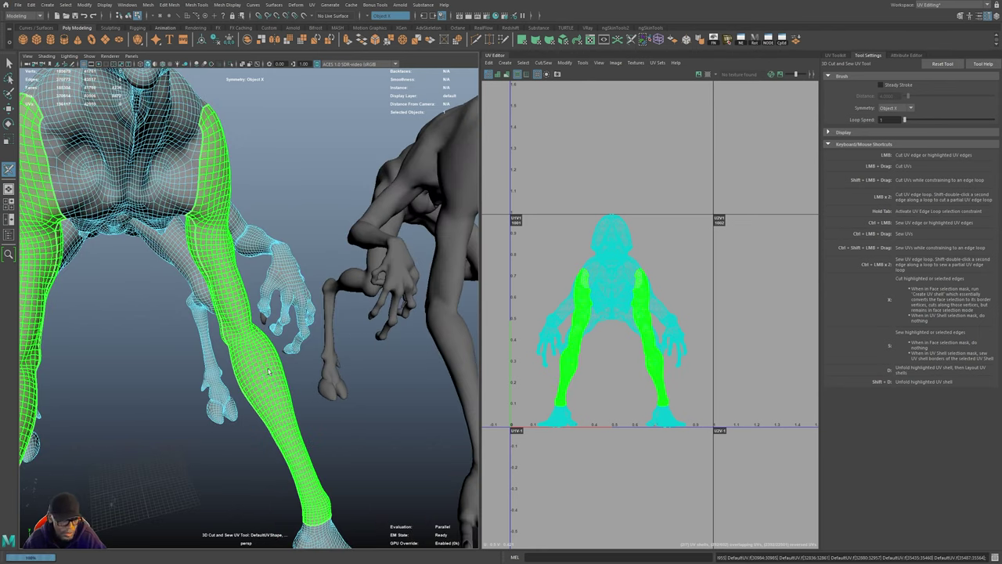
alt+middle_drag(719, 417, 711, 457)
scroll(709, 447, down, 2)
key(w)
drag(628, 384, 638, 209)
alt+middle_drag(693, 217, 652, 271)
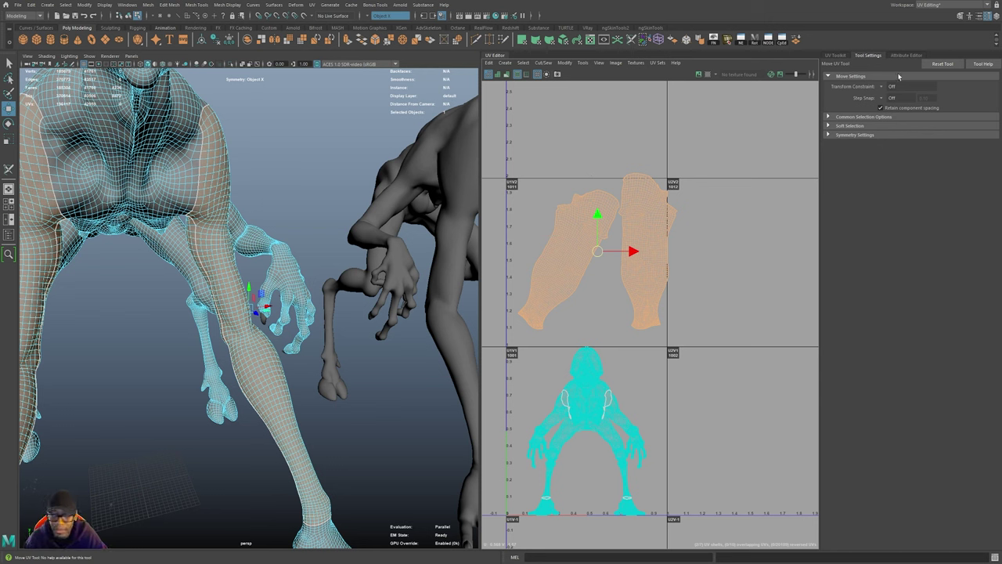
- Turn symmetry off and select only the slanted front limb's UV shell in tile 1011
right_click(574, 263)
right_drag(574, 263, 607, 261)
click(615, 324)
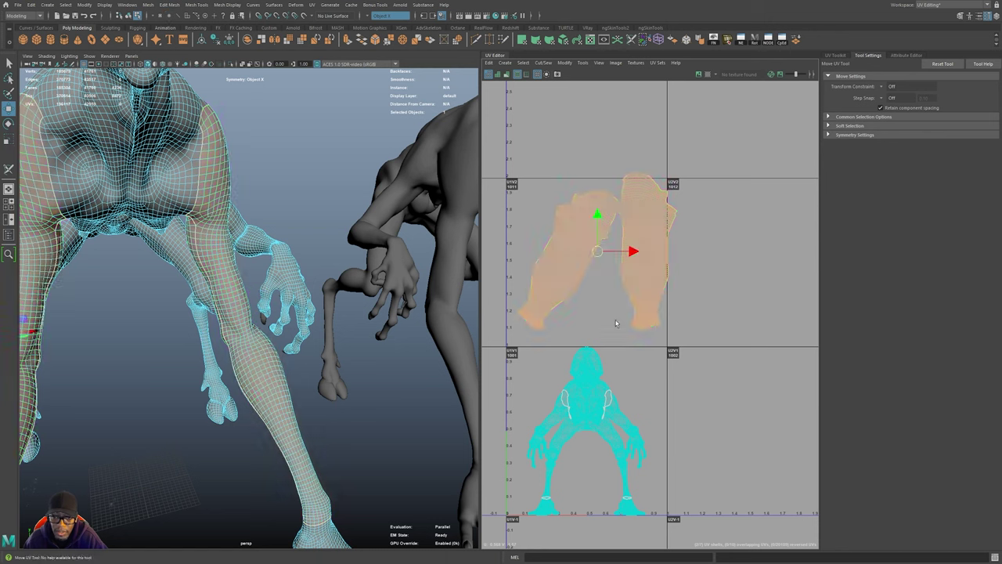
click(375, 16)
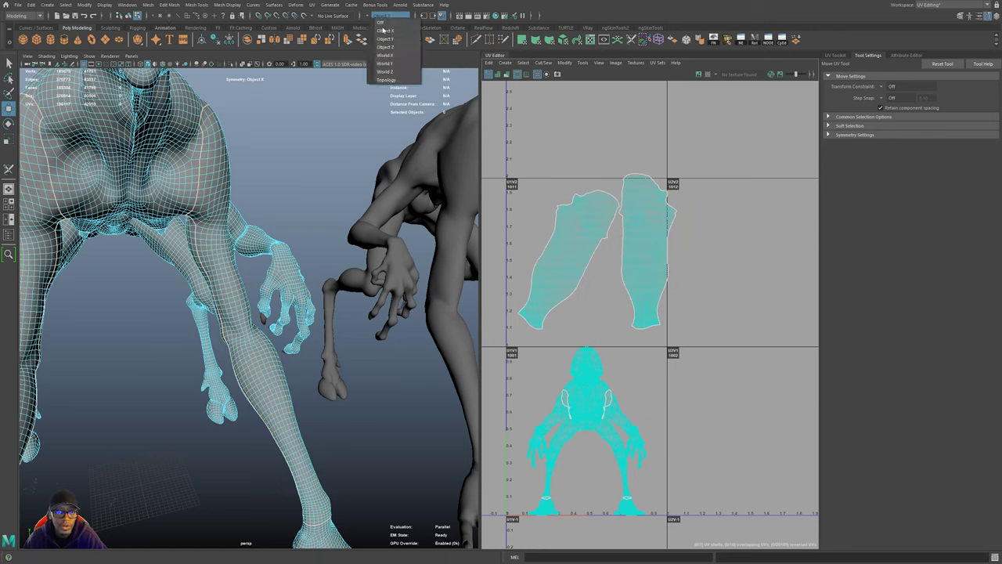
click(391, 28)
click(595, 271)
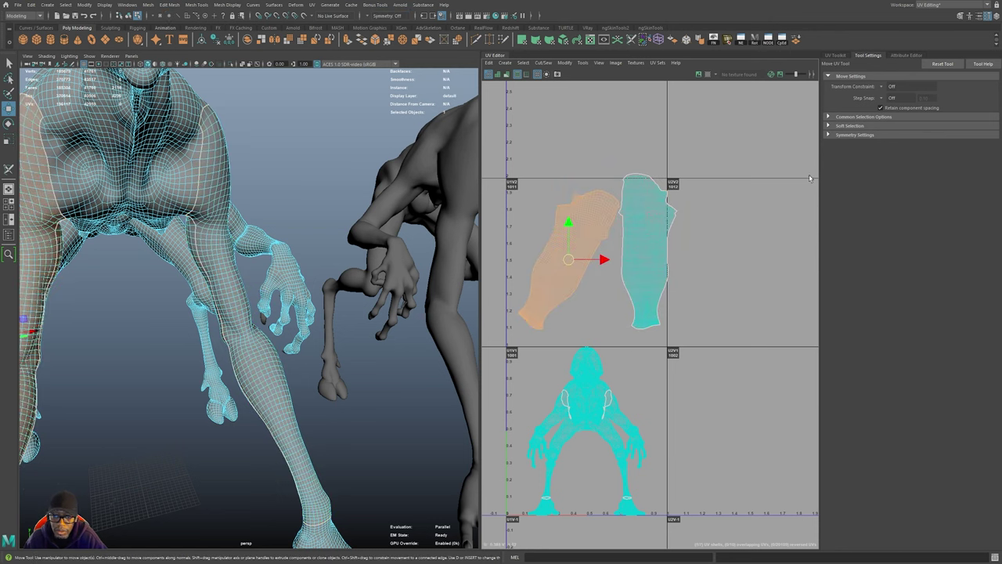
- Try Straighten Shell on the slanted limb shell, and undo the switch to another selection mode
click(834, 56)
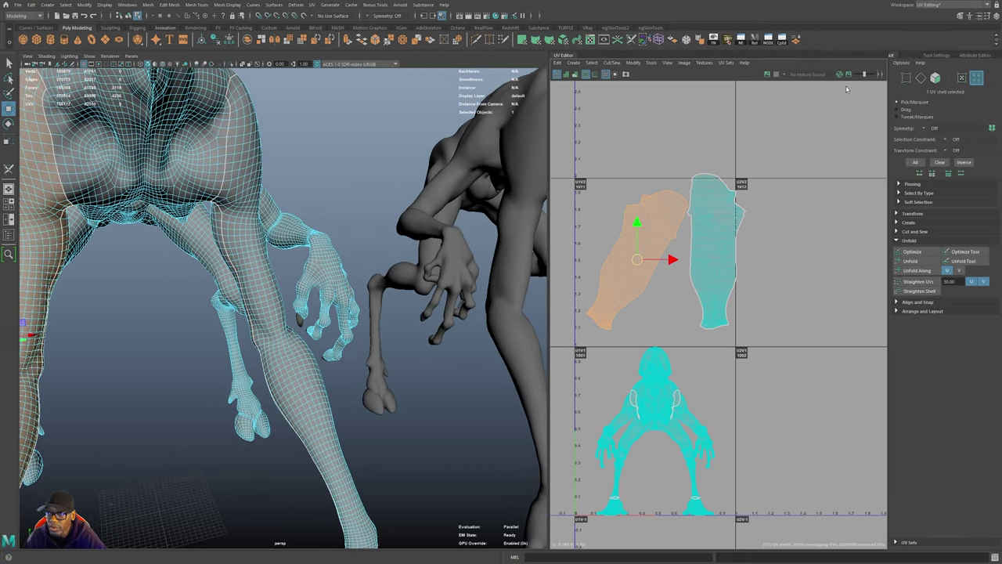
click(914, 291)
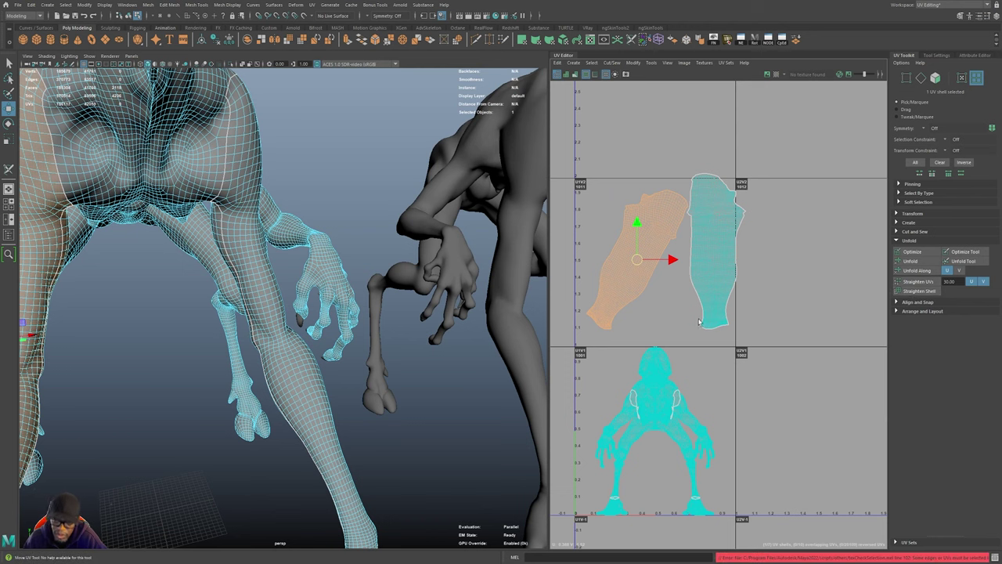
right_drag(653, 290, 678, 290)
click(649, 300)
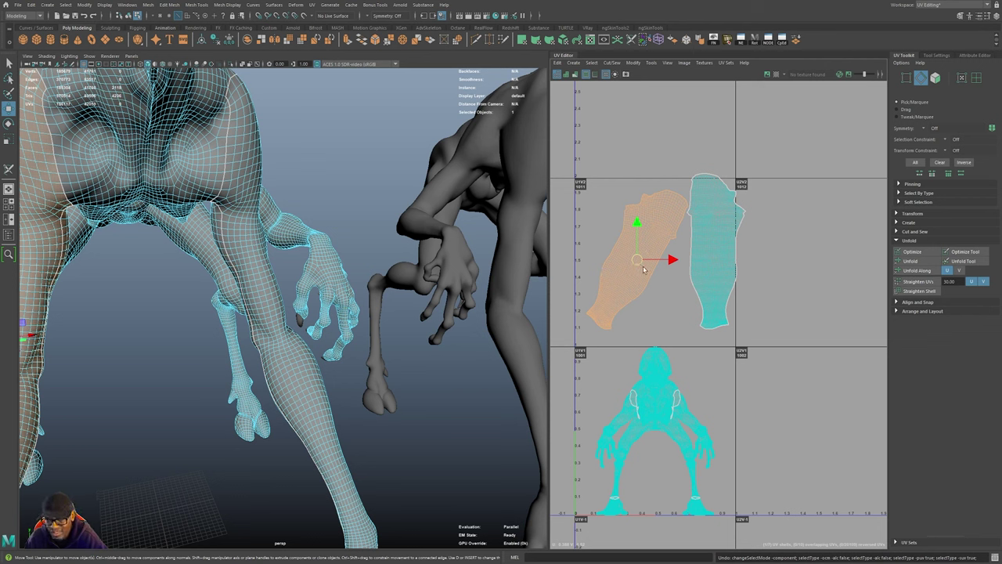
- Convert the slanted limb shell's selection to UVs and straighten them along U and V with a 30-degree angle
ctrl+right_drag(628, 275, 630, 270)
shift+right_click(630, 270)
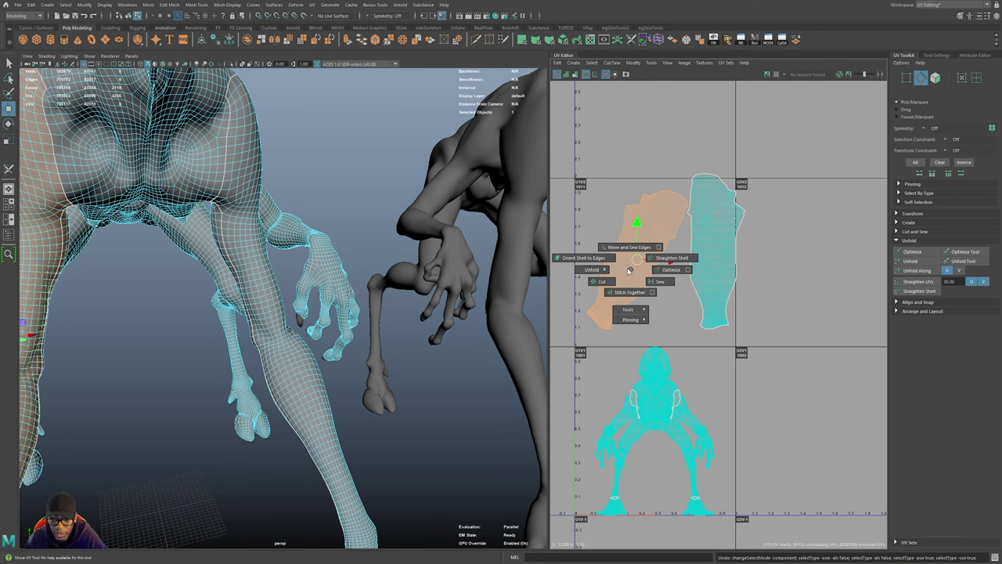
ctrl+right_click(630, 264)
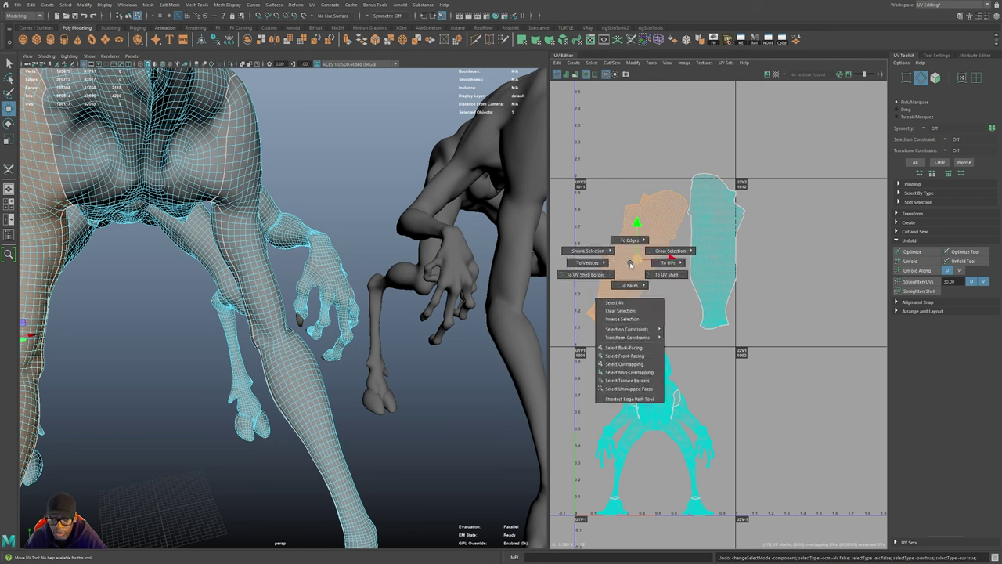
ctrl+right_drag(630, 265, 695, 260)
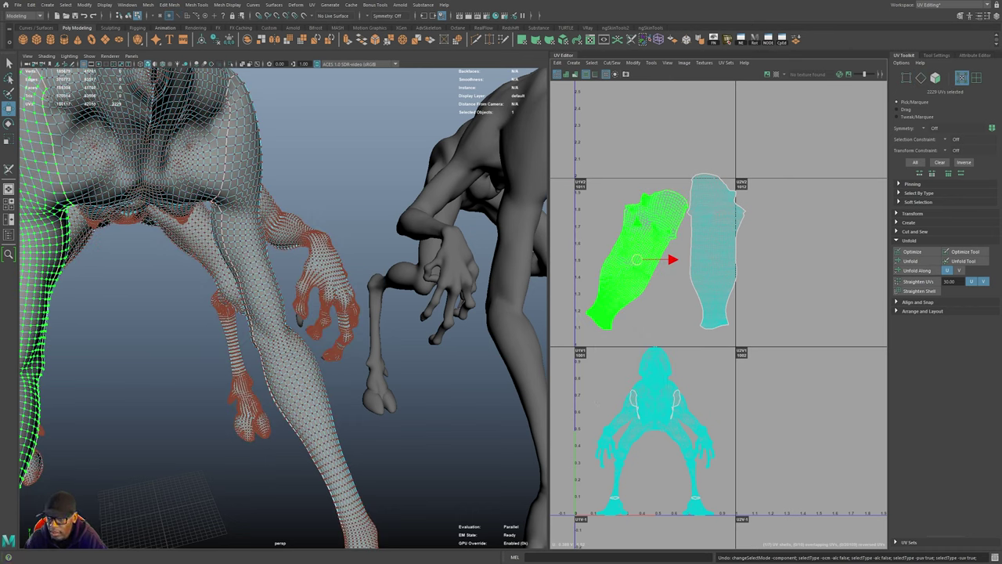
click(917, 282)
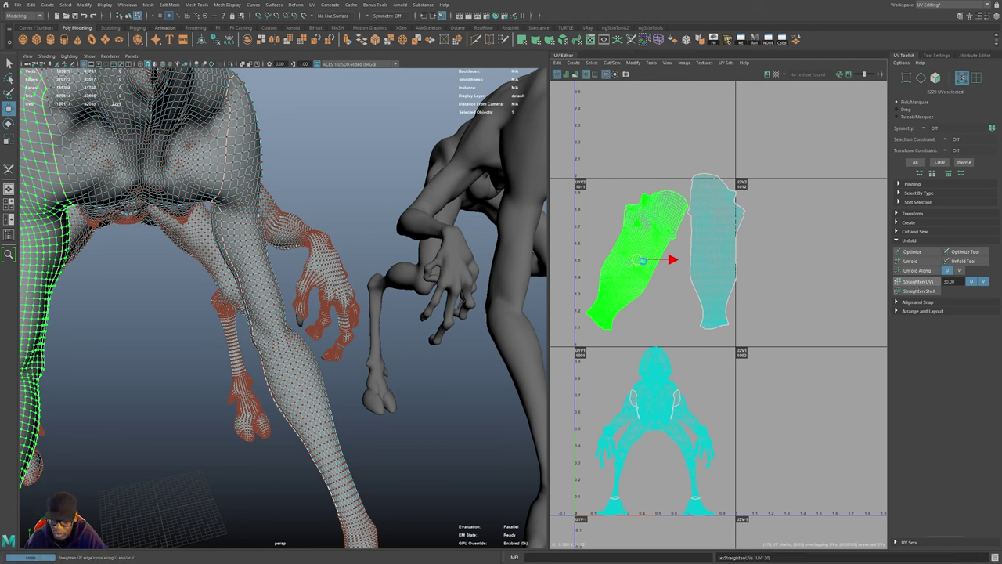
click(918, 290)
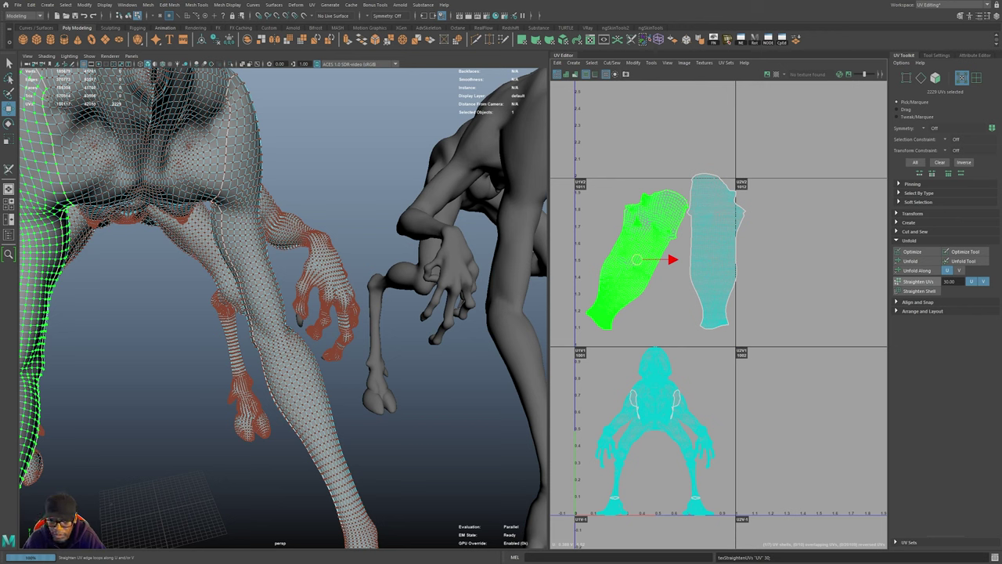
click(917, 281)
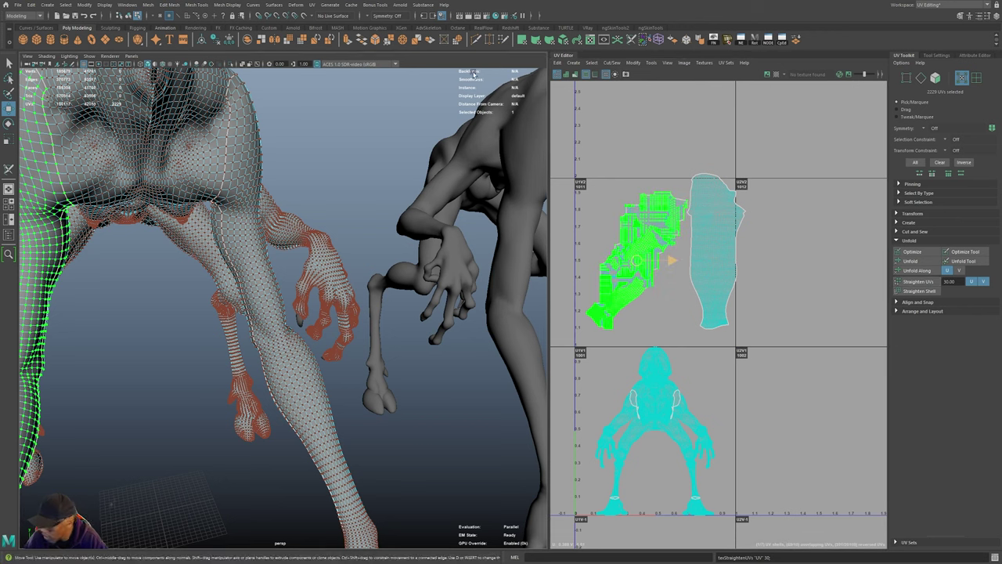
click(638, 309)
scroll(646, 320, up, 8)
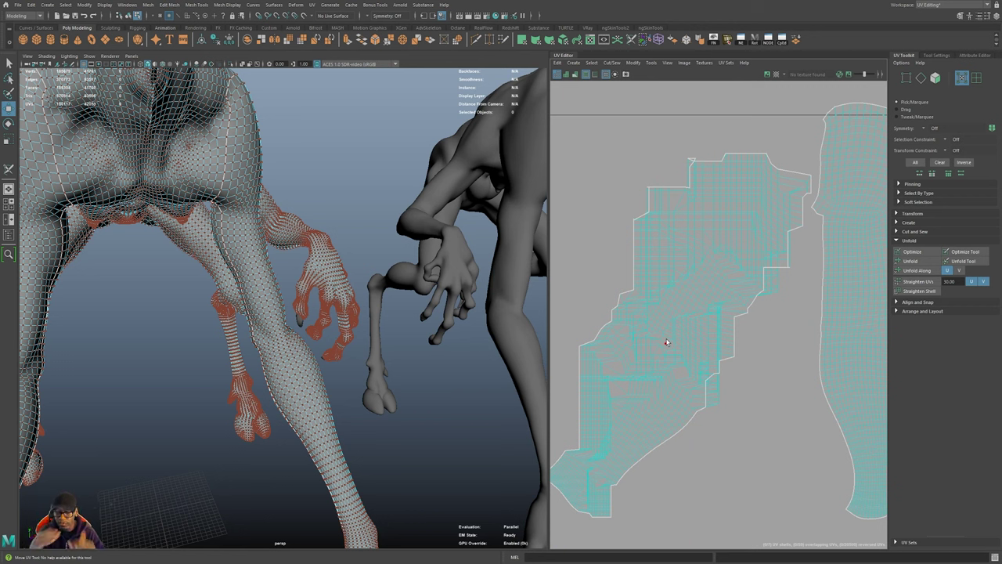
- Undo the UV straightening on the slanted limb shell and select all of the shell's UVs
click(710, 286)
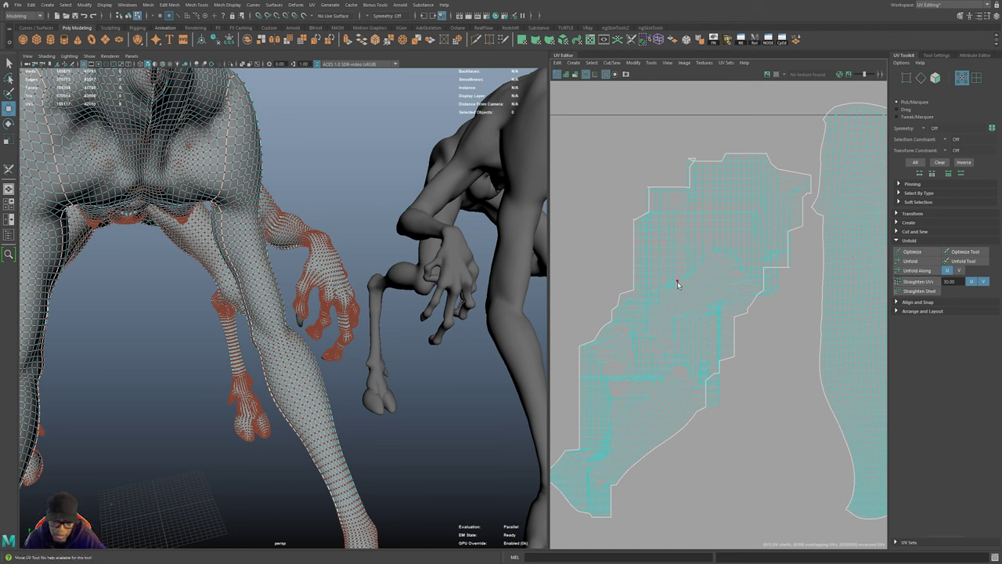
click(726, 192)
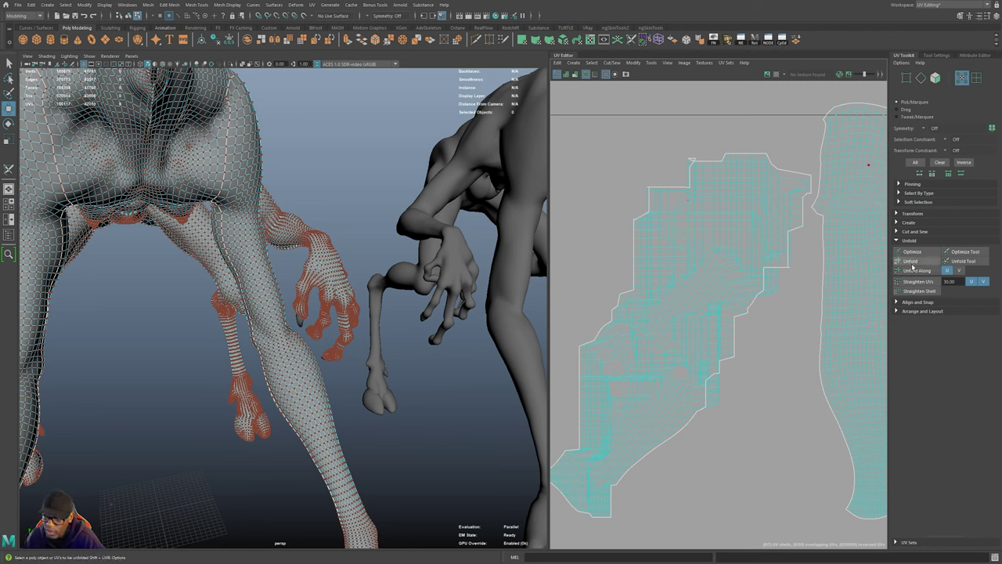
double_click(660, 236)
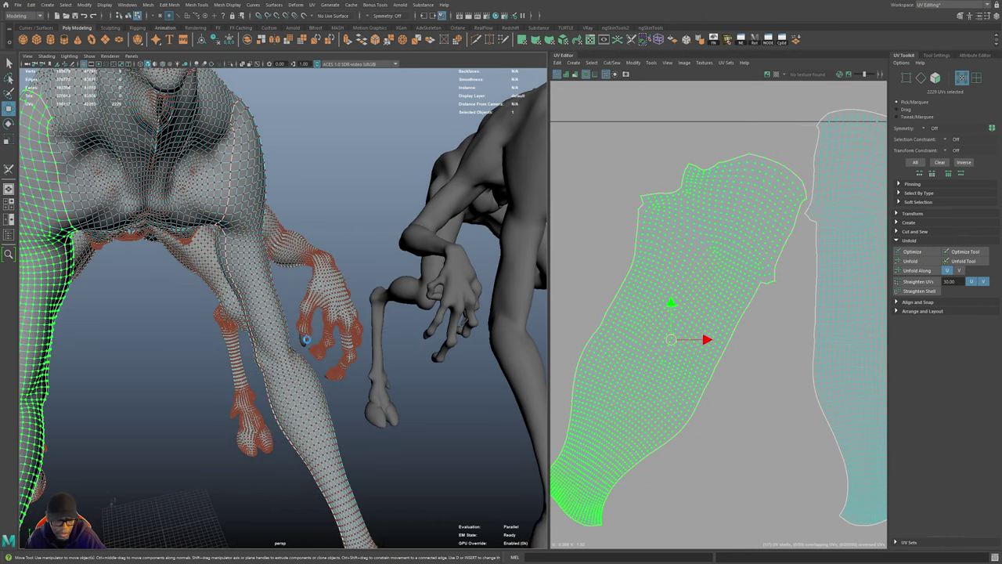
- Save the scene and apply Straighten Shell to the slanted limb's selected UV shell
key(ctrl+s)
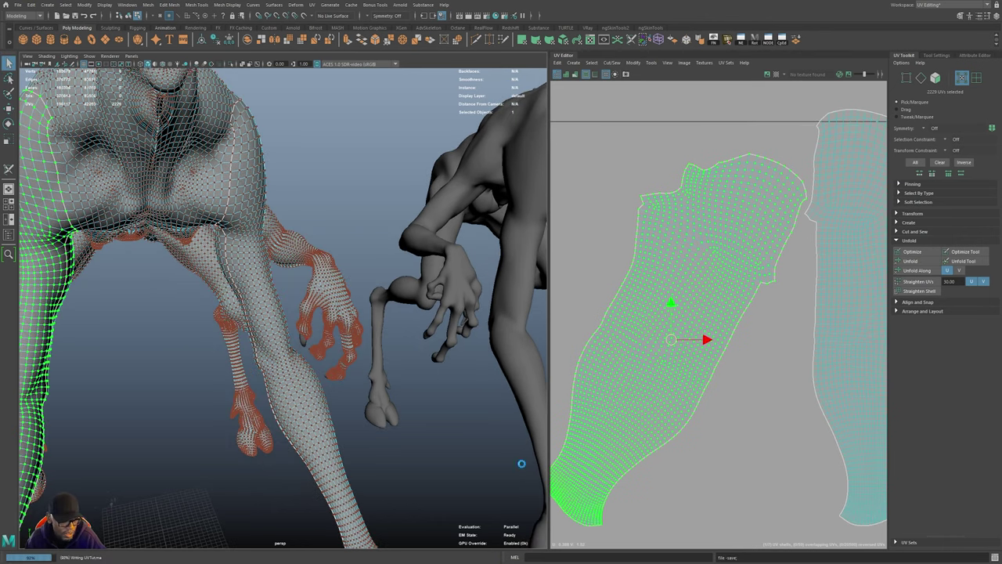
alt+drag(288, 353, 289, 366)
alt+middle_drag(792, 357, 792, 330)
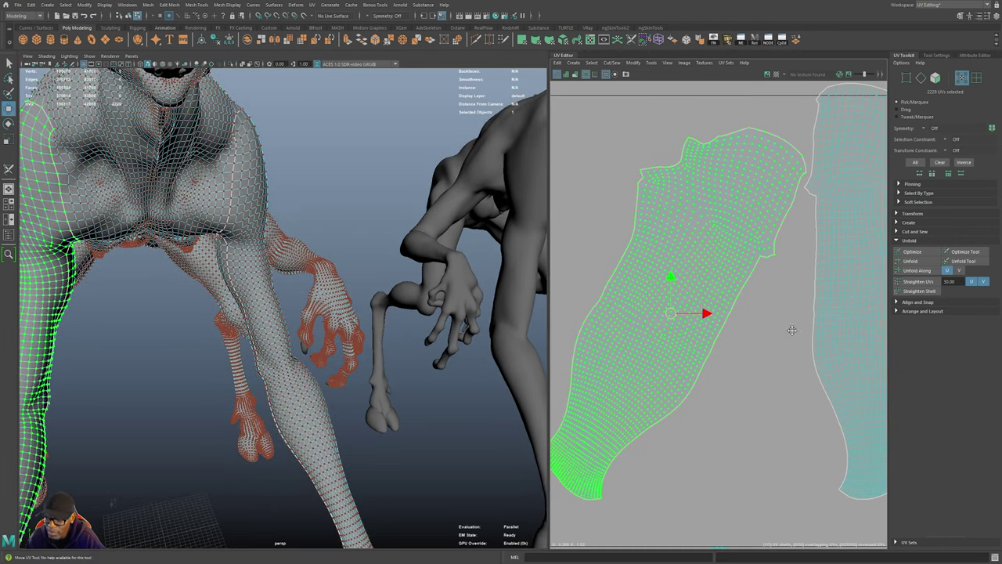
click(921, 290)
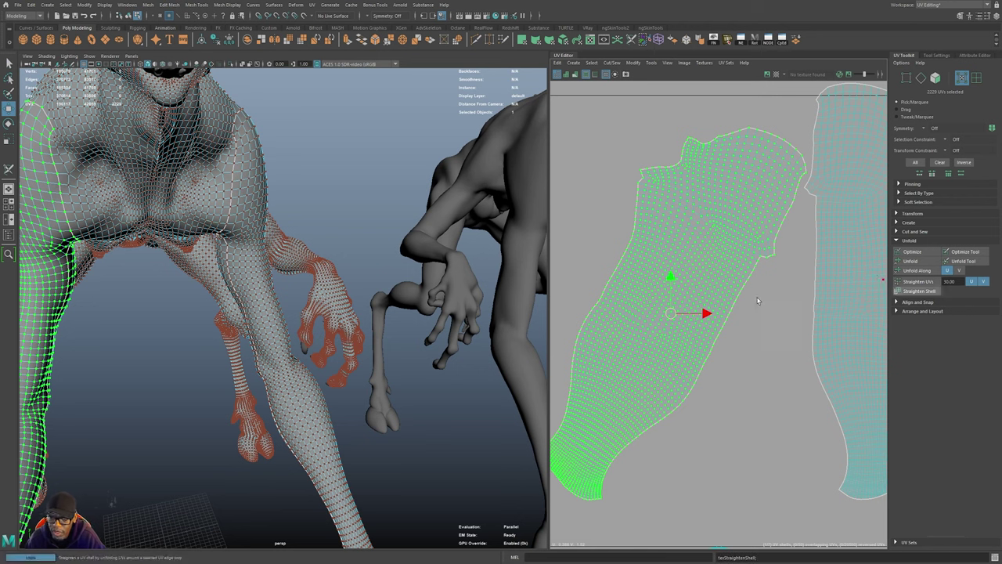
scroll(657, 301, down, 3)
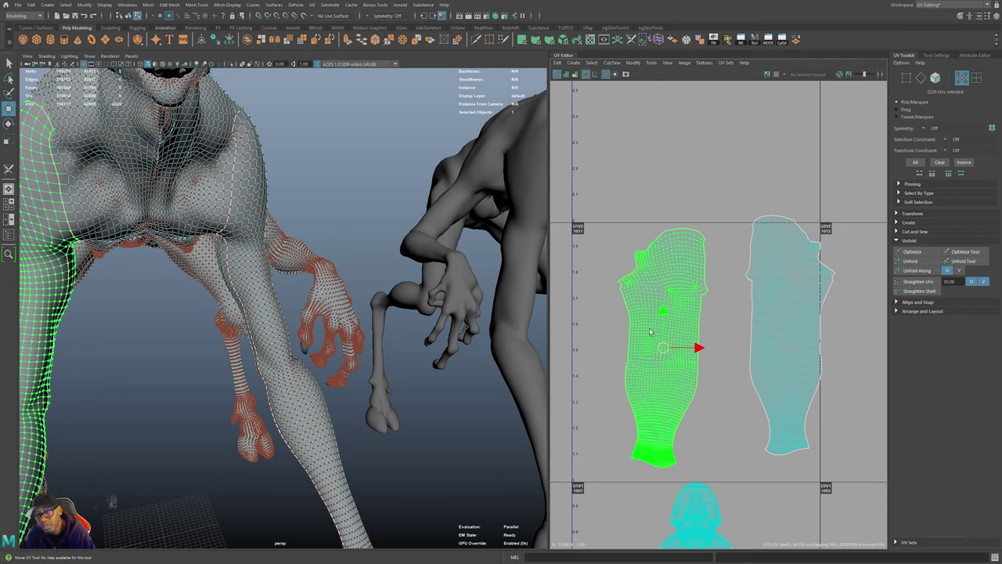
- Move the straightened limb shell up beside the other one, select both, and rotate them together slightly so they stand upright
drag(661, 348, 691, 333)
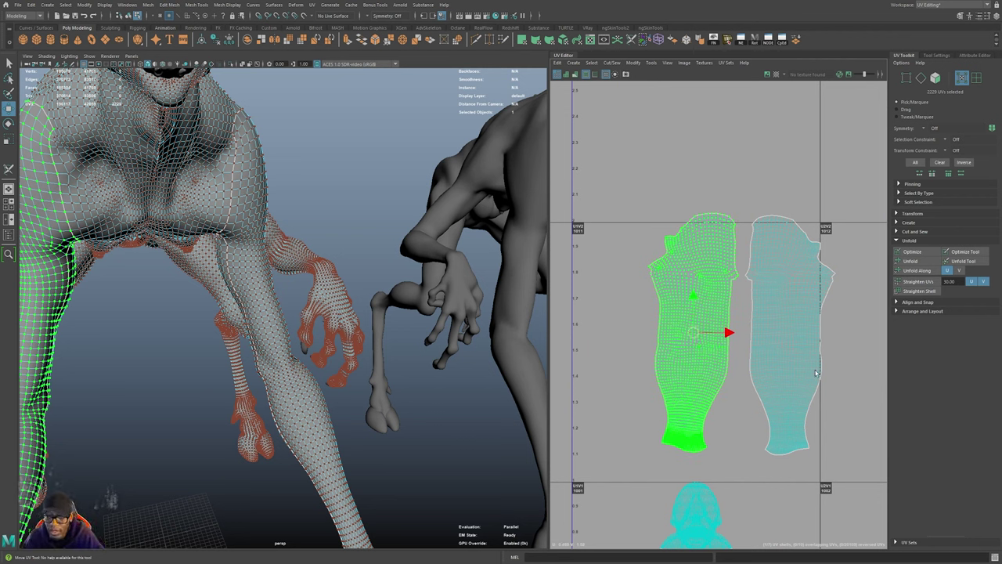
drag(869, 464, 868, 461)
key(e)
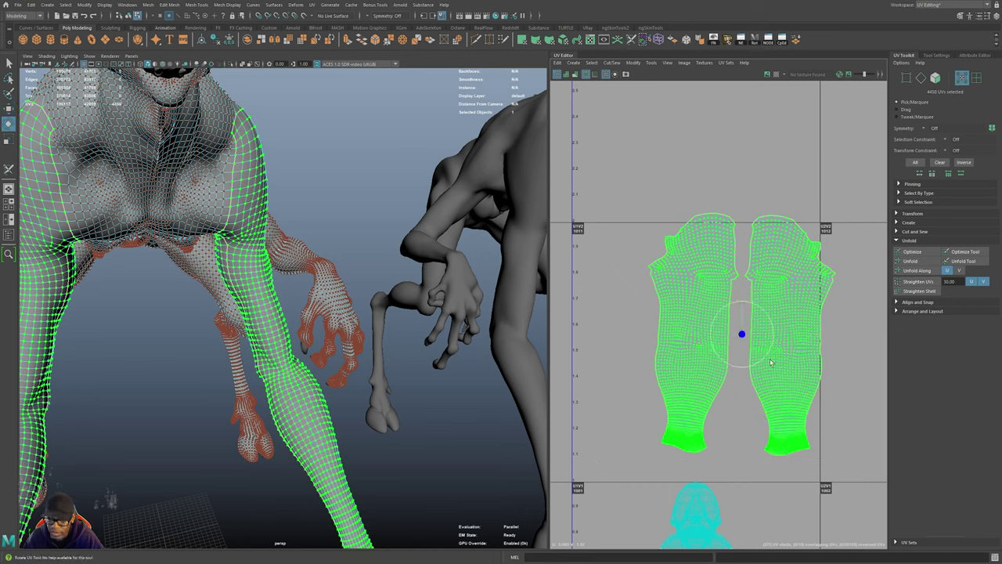
drag(774, 350, 775, 348)
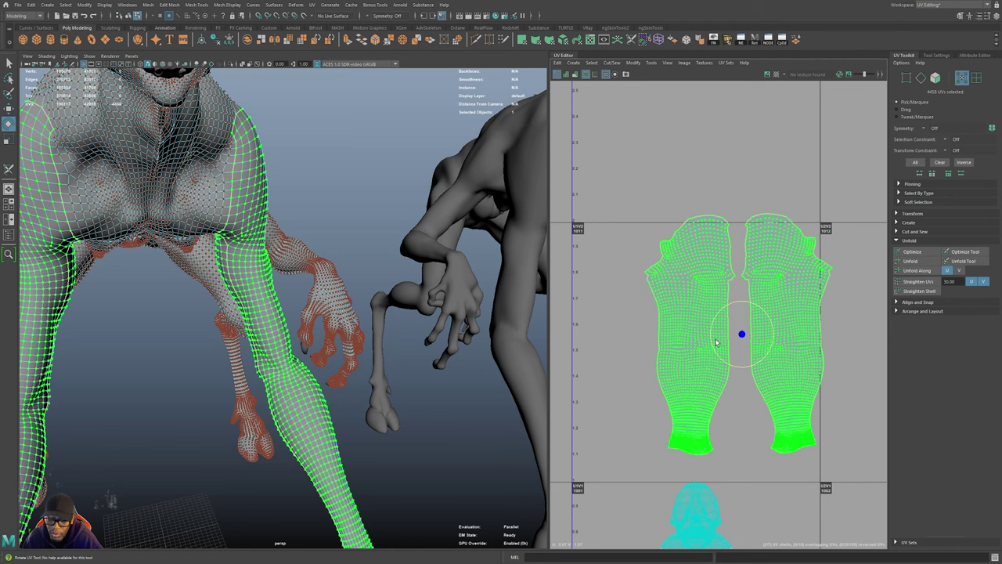
scroll(737, 333, down, 2)
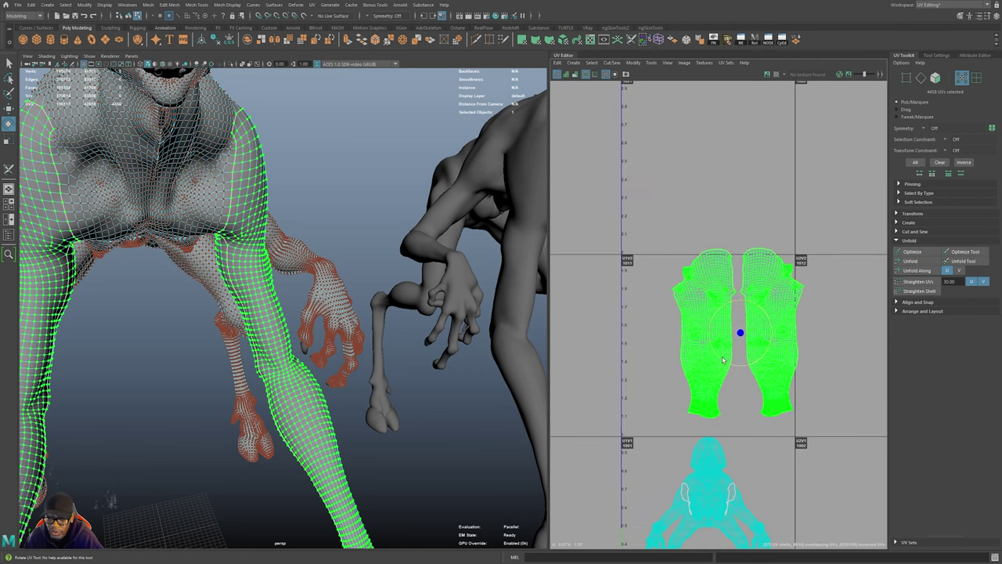
- Undo the unintended rotation and move both limb shells up out of tile 1011 toward tile 1021
drag(739, 332, 721, 170)
key(ctrl+z)
key(w)
alt+middle_drag(710, 293, 698, 340)
drag(705, 213, 699, 267)
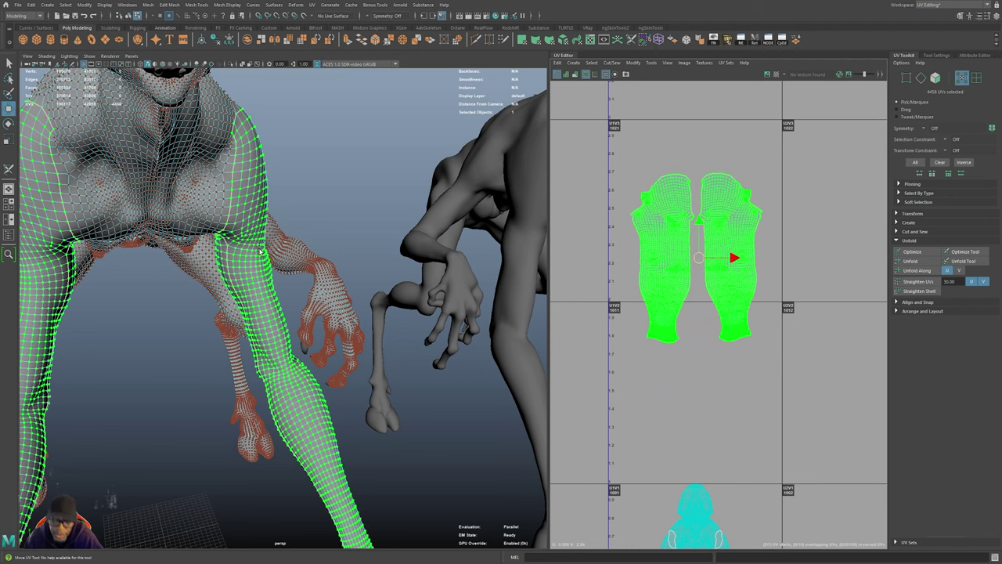
- Select both front limbs as whole UV shells and raise them further into UDIM tile 1021
alt+middle_drag(180, 171, 246, 229)
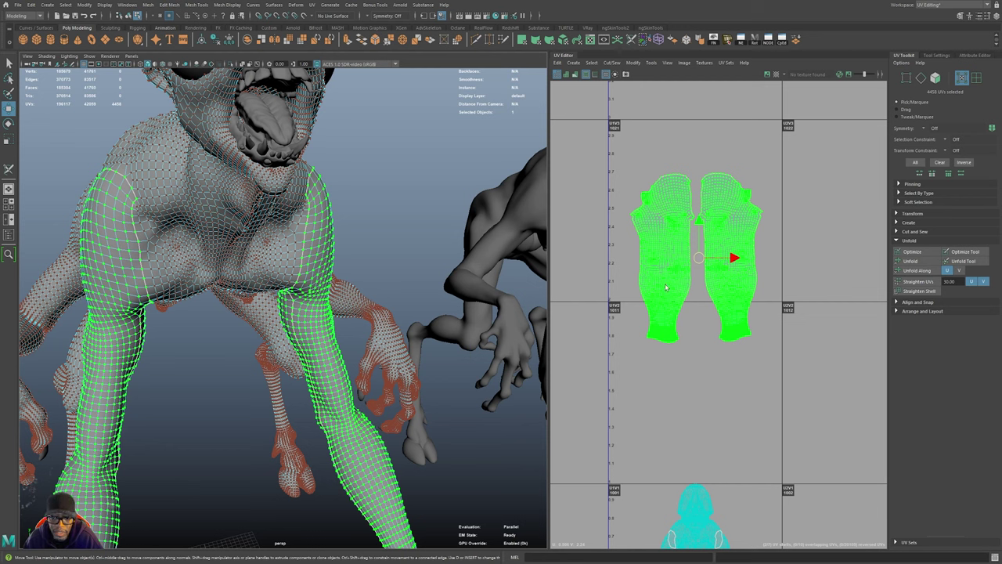
right_drag(667, 275, 638, 260)
click(727, 245)
shift+click(727, 246)
drag(694, 254, 678, 189)
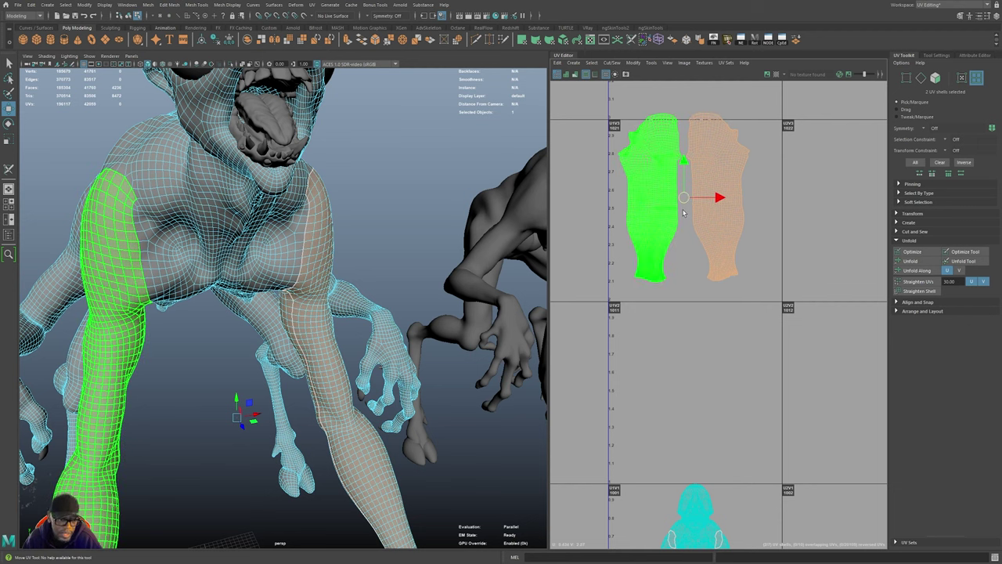
alt+right_drag(671, 257, 846, 333)
alt+middle_drag(776, 313, 805, 396)
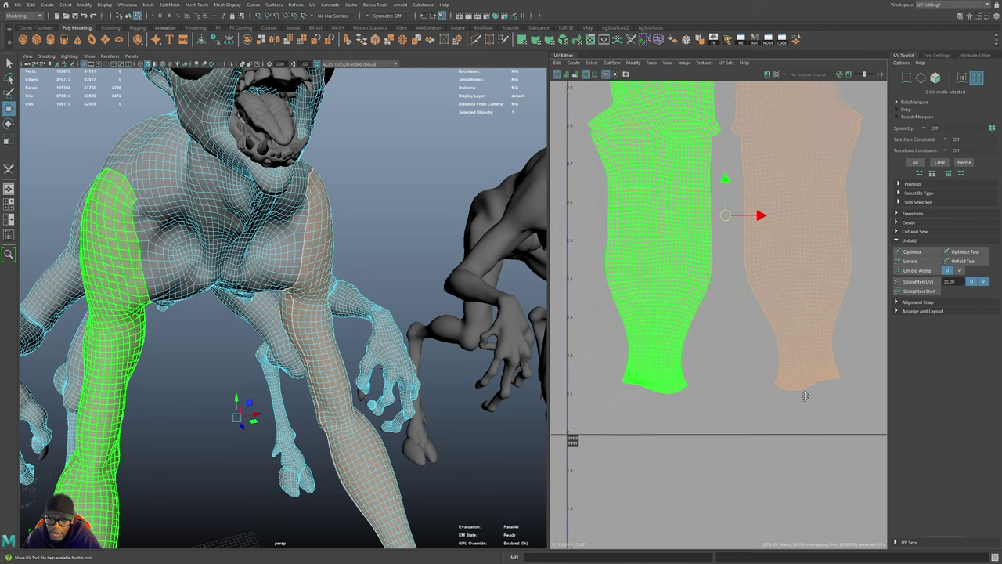
scroll(805, 396, up, 1)
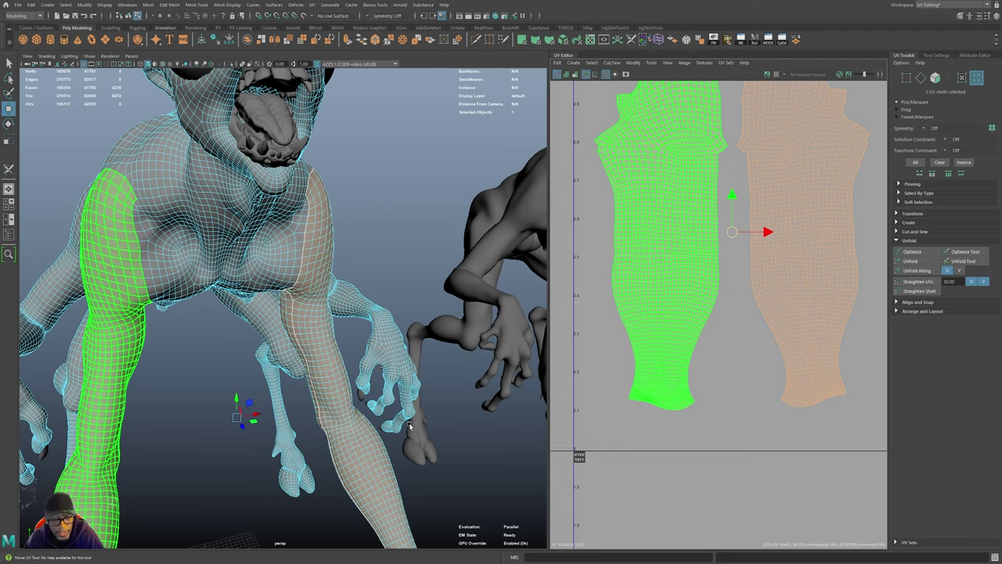
- Select the body mesh and cut a seam around the middle limb's shoulder with the 3D Cut and Sew UV Tool
alt+right_drag(449, 411, 395, 410)
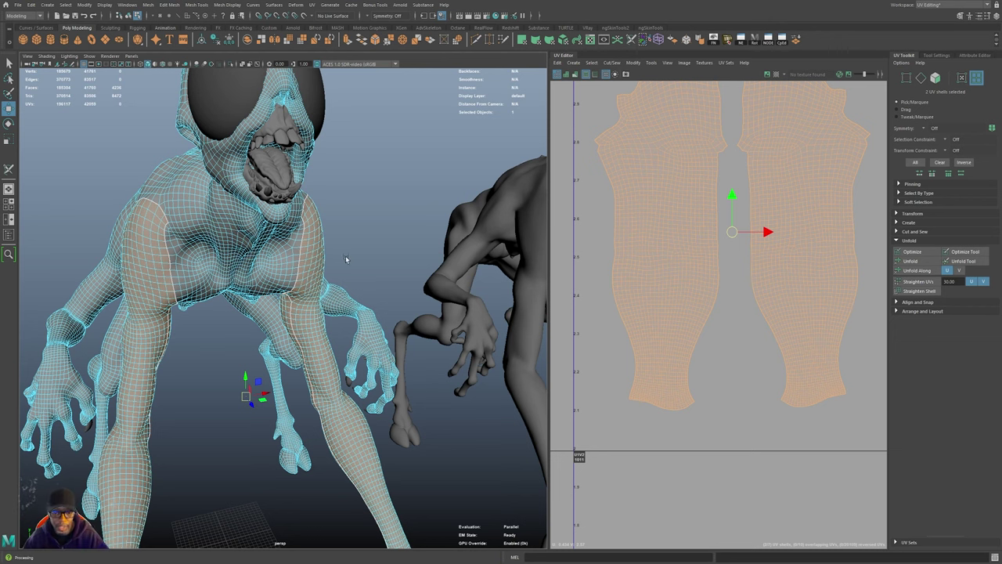
alt+drag(375, 362, 284, 372)
alt+middle_drag(438, 282, 420, 318)
alt+drag(420, 318, 402, 270)
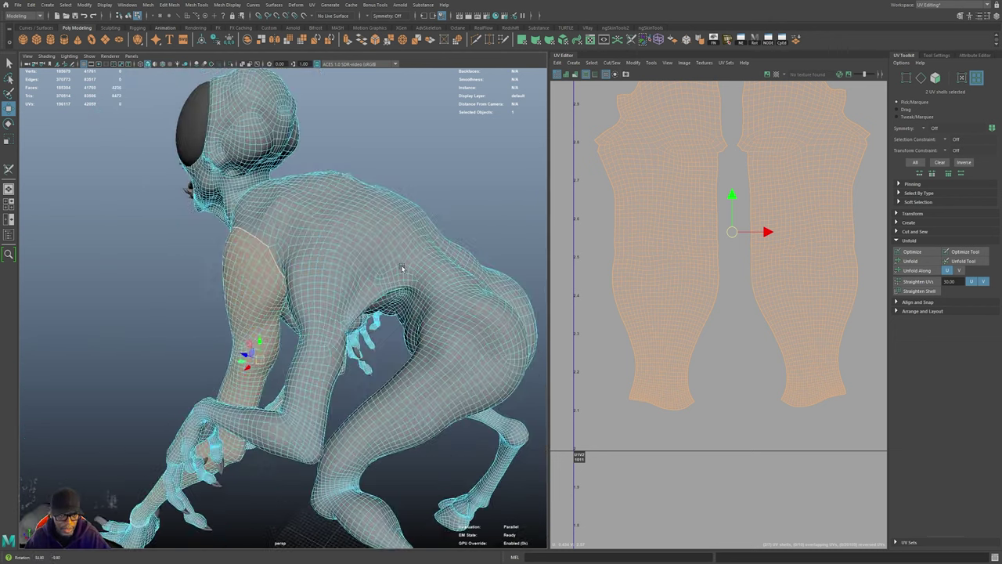
alt+right_drag(402, 271, 453, 319)
alt+drag(452, 319, 429, 362)
click(417, 223)
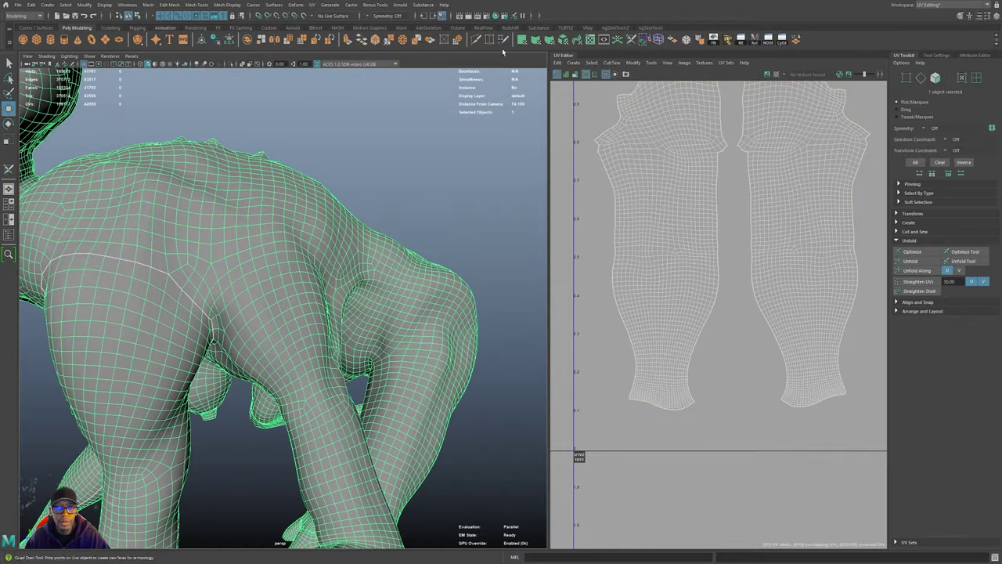
click(632, 43)
alt+drag(270, 344, 354, 310)
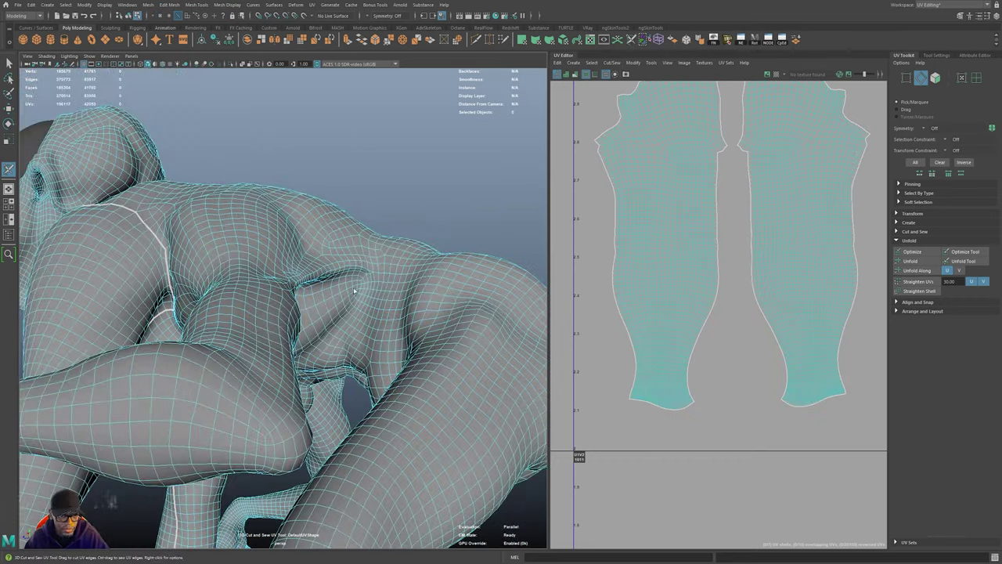
alt+drag(372, 263, 327, 306)
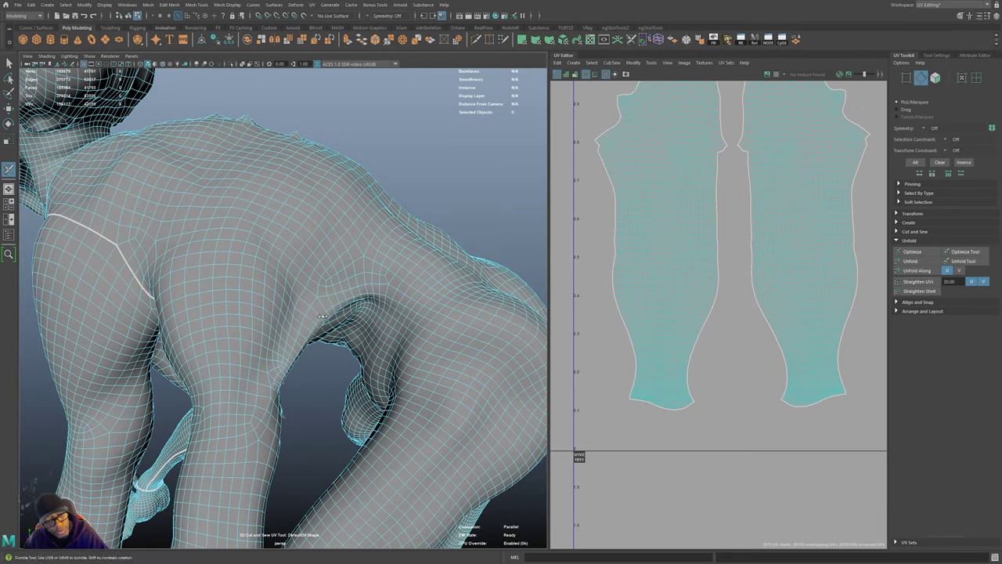
scroll(321, 315, up, 5)
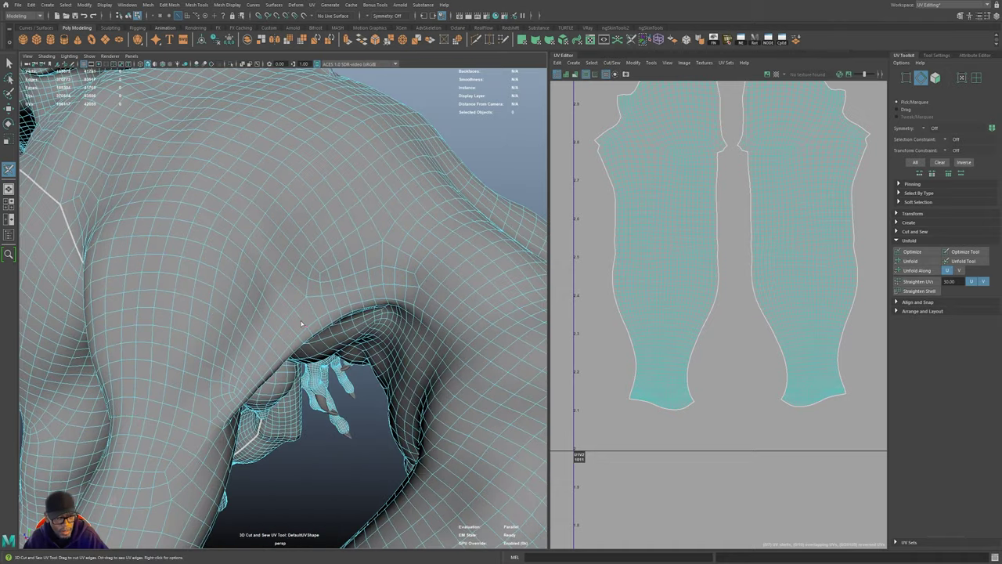
double_click(302, 321)
alt+drag(302, 322, 313, 291)
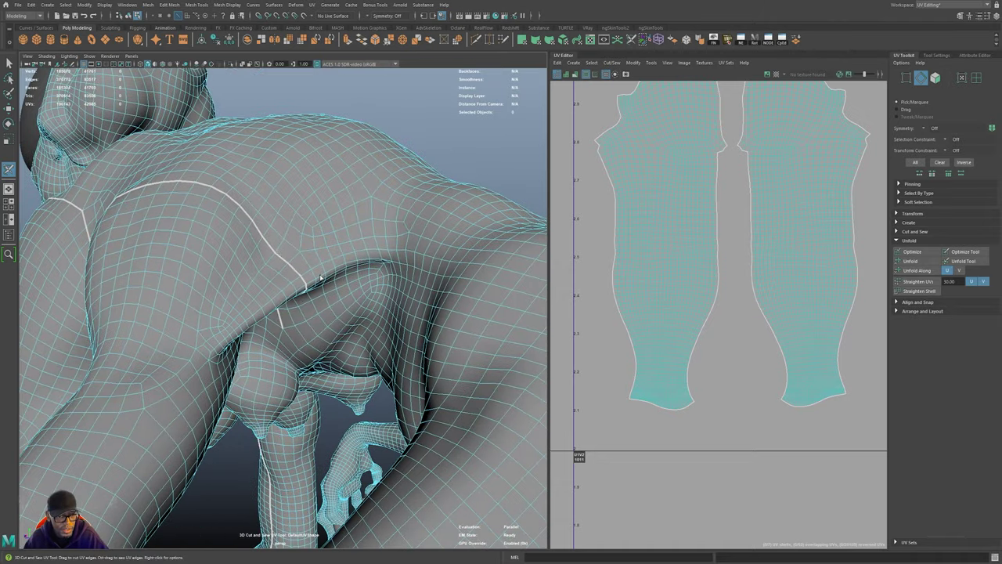
- Undo the last change and examine the crease and underside where the limbs meet the torso
alt+drag(385, 257, 352, 424)
key(ctrl+z)
alt+drag(403, 370, 344, 313)
alt+right_drag(344, 313, 391, 313)
alt+middle_drag(391, 313, 289, 391)
alt+right_drag(290, 392, 352, 368)
alt+drag(352, 368, 290, 328)
alt+right_drag(290, 328, 328, 337)
alt+drag(329, 336, 307, 320)
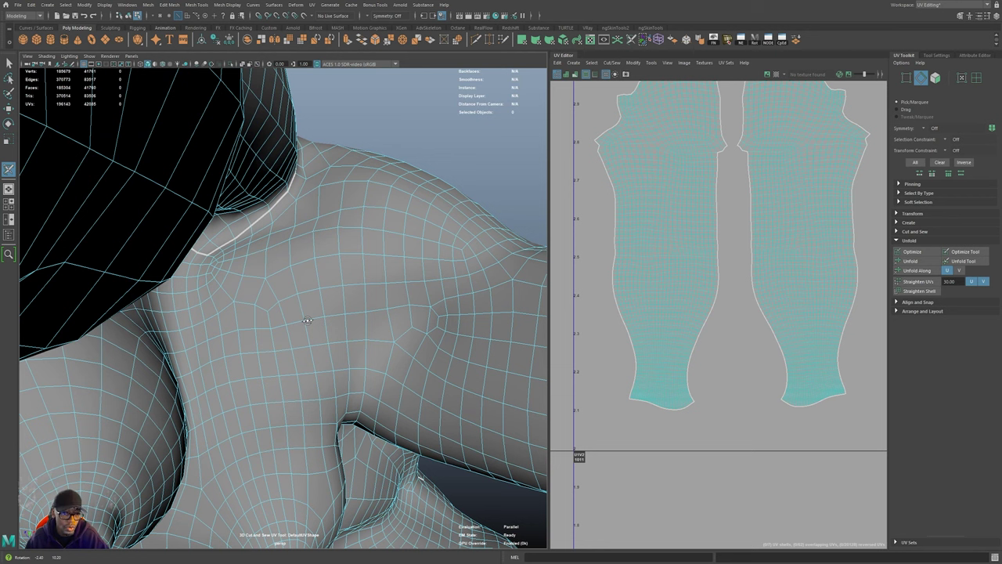
- Try marking a single seam edge near the crease at the base of the overhanging limb, and undo it
click(342, 299)
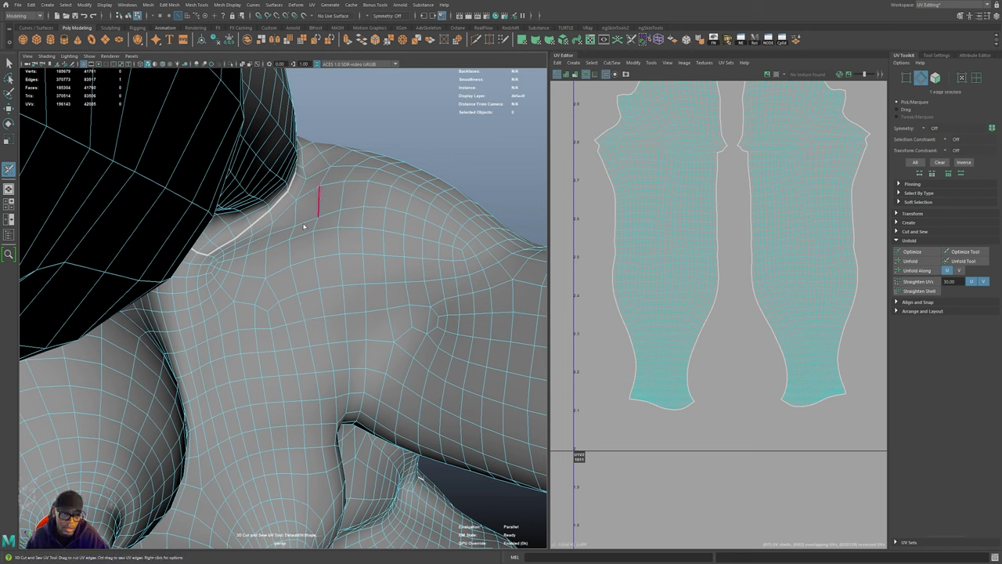
alt+drag(315, 417, 315, 395)
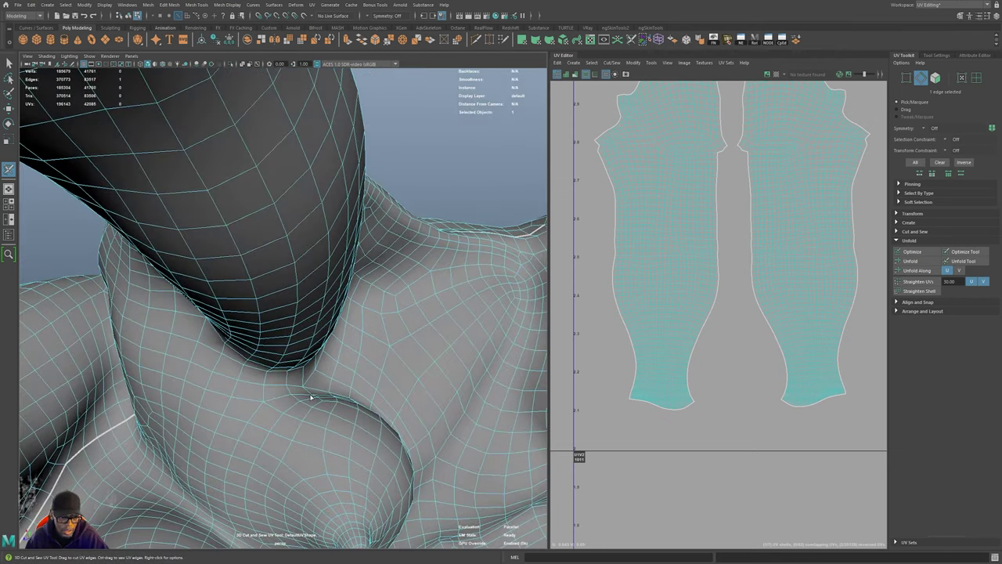
alt+drag(212, 381, 227, 396)
alt+drag(376, 278, 260, 413)
alt+drag(273, 452, 293, 386)
alt+right_drag(293, 387, 315, 412)
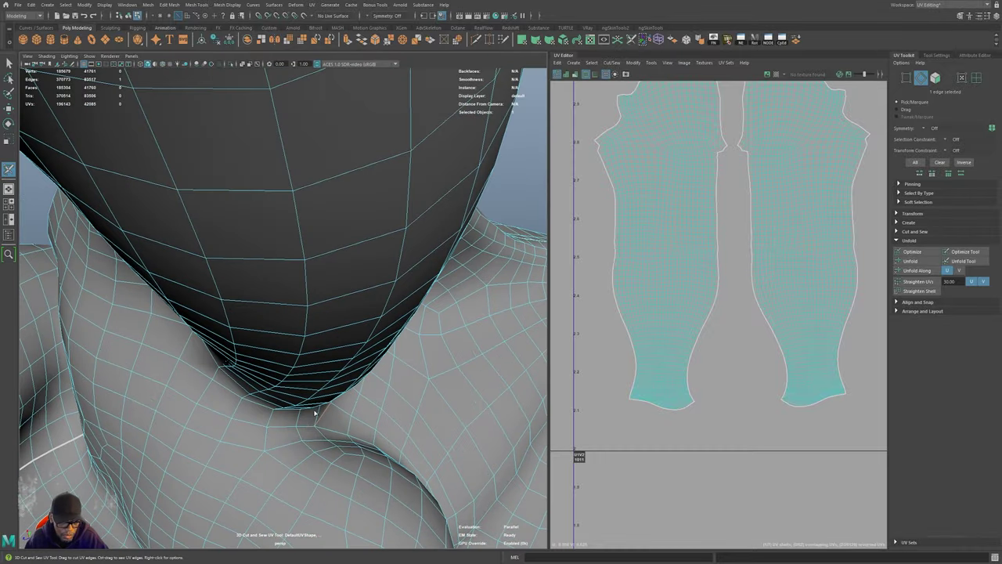
key(ctrl+z)
- Extend the UV seam along the crease at the base of the overhanging limb
alt+drag(324, 425, 305, 436)
click(313, 395)
alt+drag(321, 385, 289, 392)
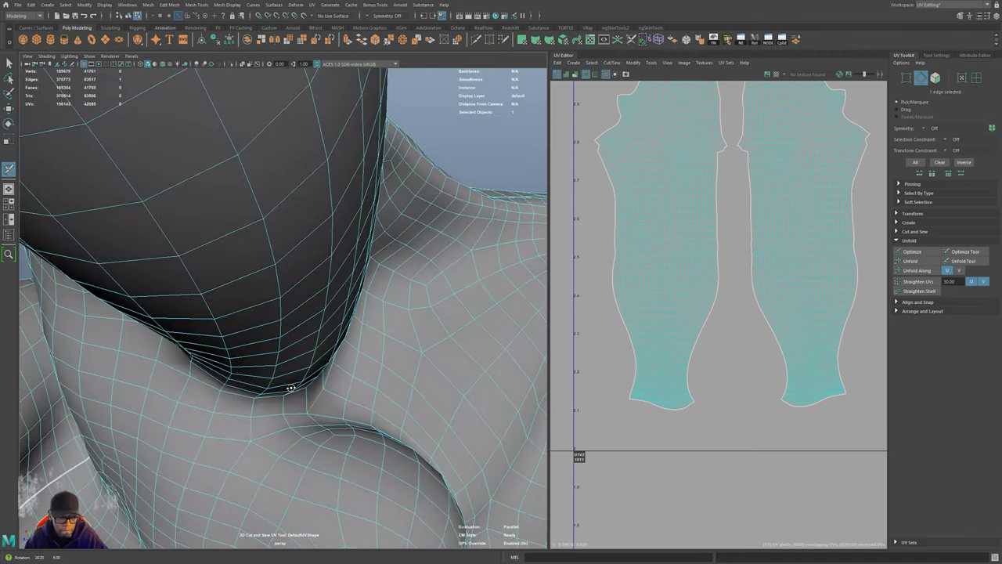
shift+double_click(233, 416)
alt+drag(233, 415, 298, 226)
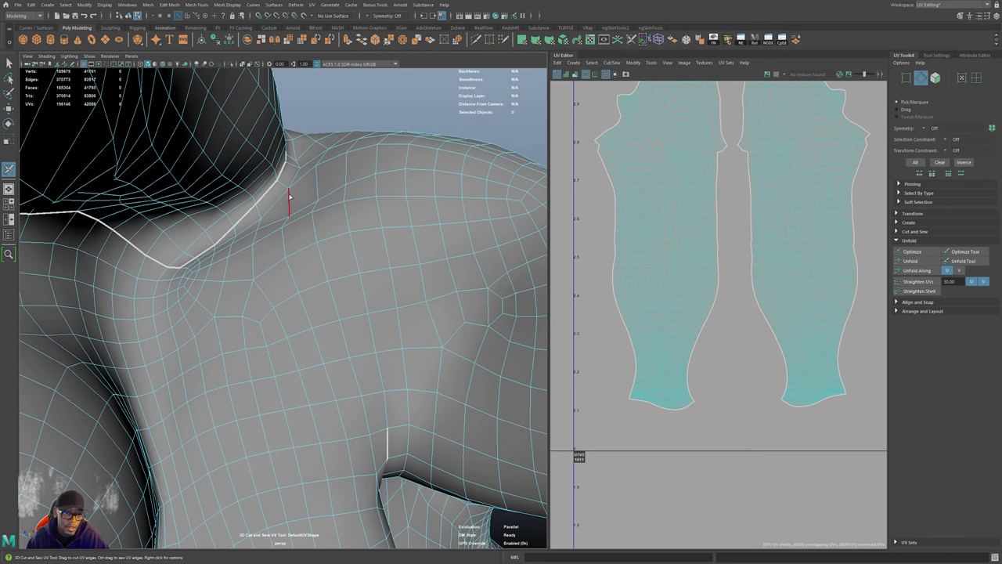
- Cut the first edges of a new seam branching off the crease seam onto the torso
alt+drag(283, 187, 283, 195)
click(287, 205)
alt+drag(295, 216, 293, 207)
alt+drag(324, 258, 324, 298)
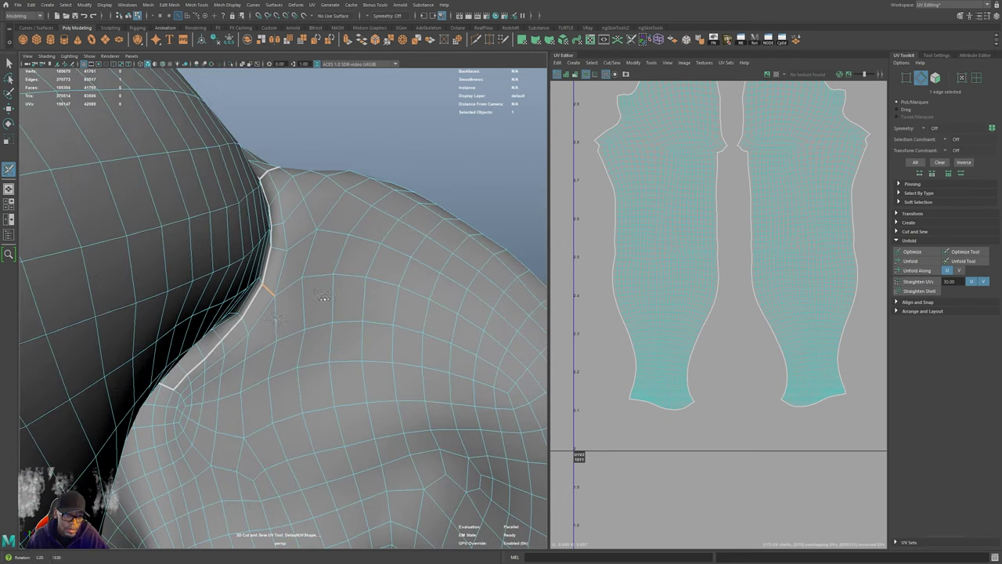
double_click(276, 317)
alt+drag(290, 331, 295, 314)
click(275, 224)
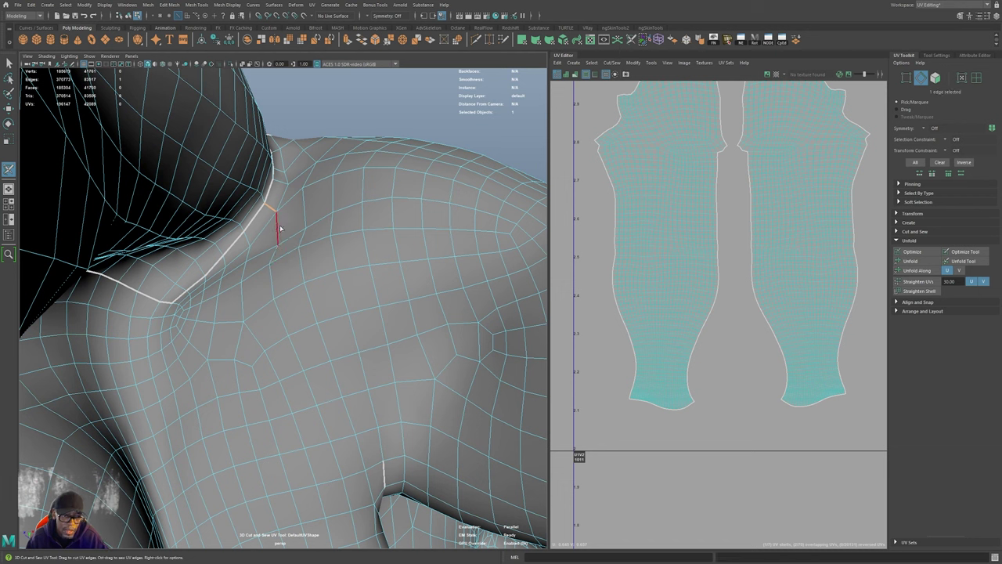
click(277, 232)
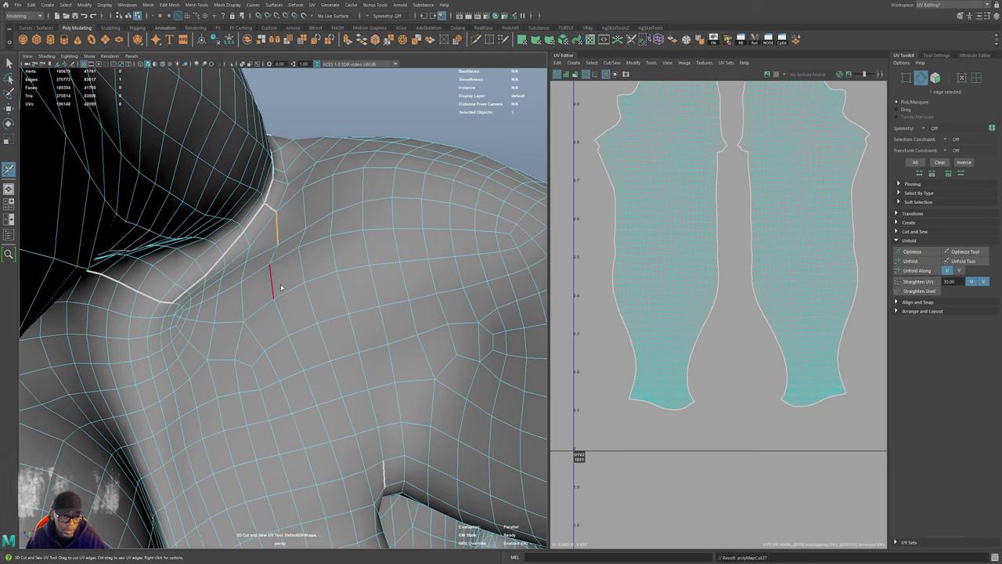
- Extend the new UV seam down the torso toward the short seam at the middle limb's armpit, undoing the last cut
alt+drag(329, 423, 344, 449)
shift+double_click(337, 459)
double_click(346, 419)
key(ctrl+z)
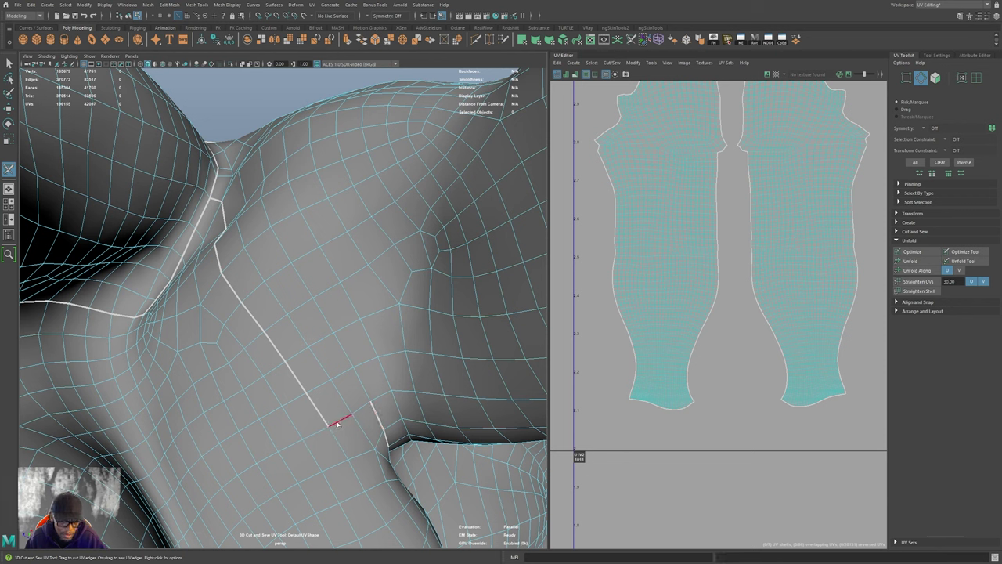
- Cut the cross edges that join the torso seam to the short seam above the middle limb's armpit
alt+drag(339, 450, 375, 439)
alt+middle_drag(375, 438, 333, 271)
alt+drag(333, 271, 292, 266)
alt+middle_drag(227, 262, 269, 285)
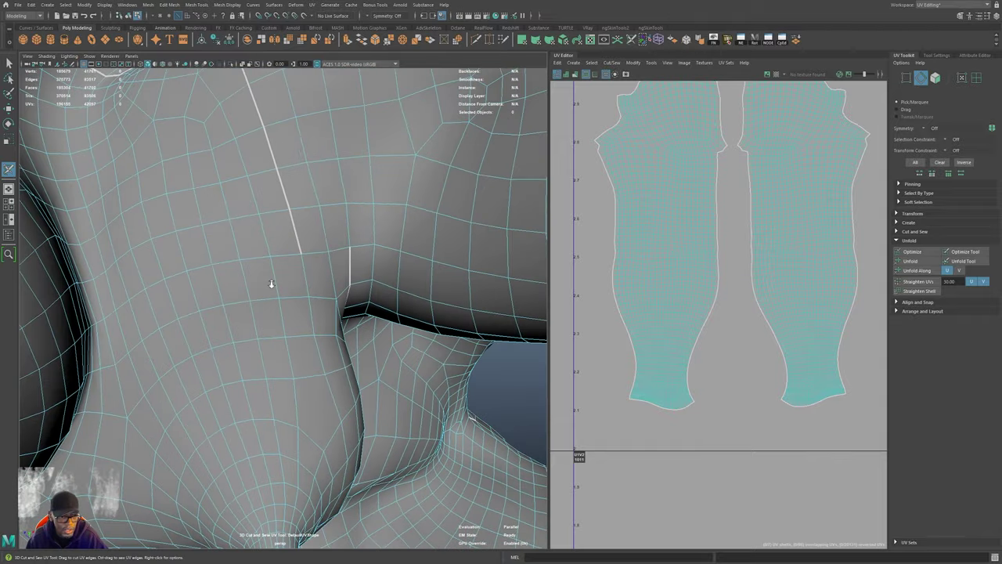
alt+right_drag(269, 286, 305, 283)
alt+drag(305, 283, 247, 290)
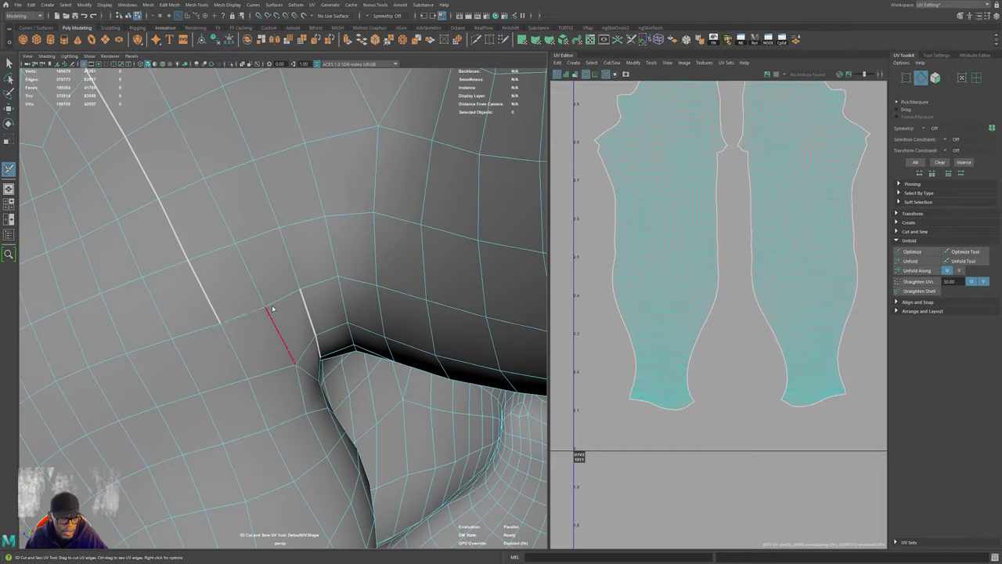
click(243, 314)
click(275, 303)
alt+drag(276, 311, 333, 321)
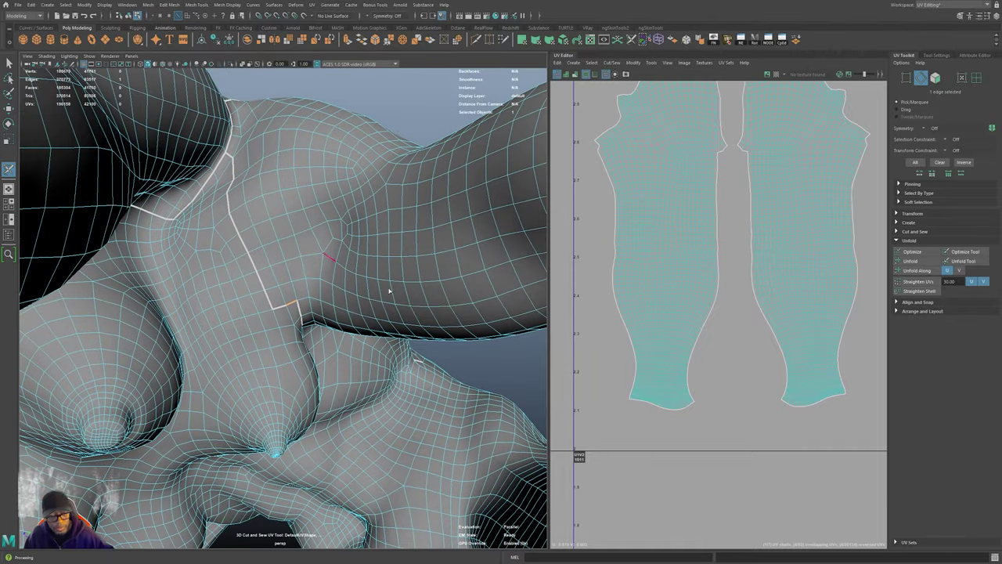
- Extend the seam from the armpit up the other side of the middle limb's base, edge by edge
alt+drag(321, 309, 386, 309)
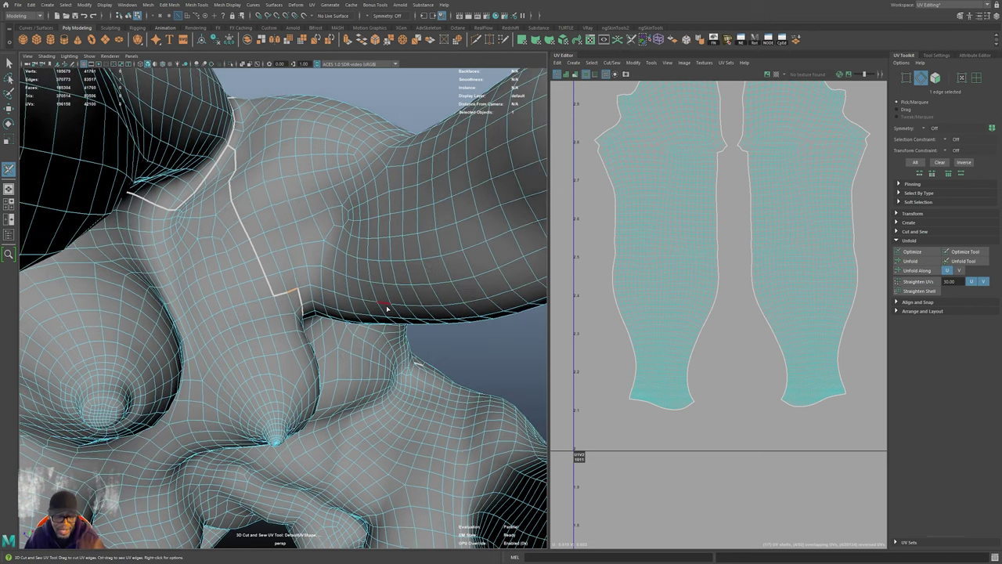
alt+drag(447, 248, 420, 253)
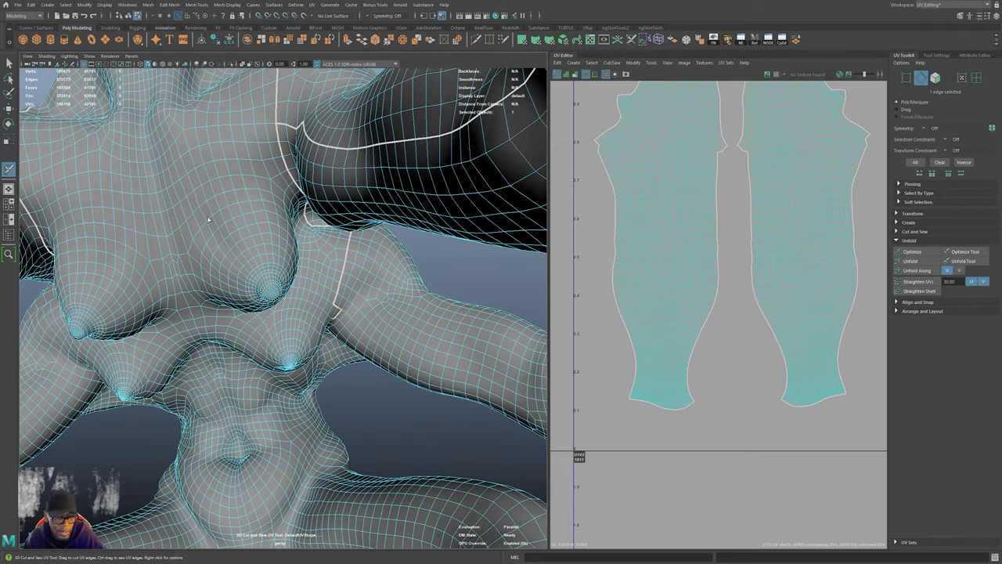
alt+drag(291, 301, 339, 287)
alt+drag(265, 235, 329, 290)
alt+right_drag(208, 342, 254, 339)
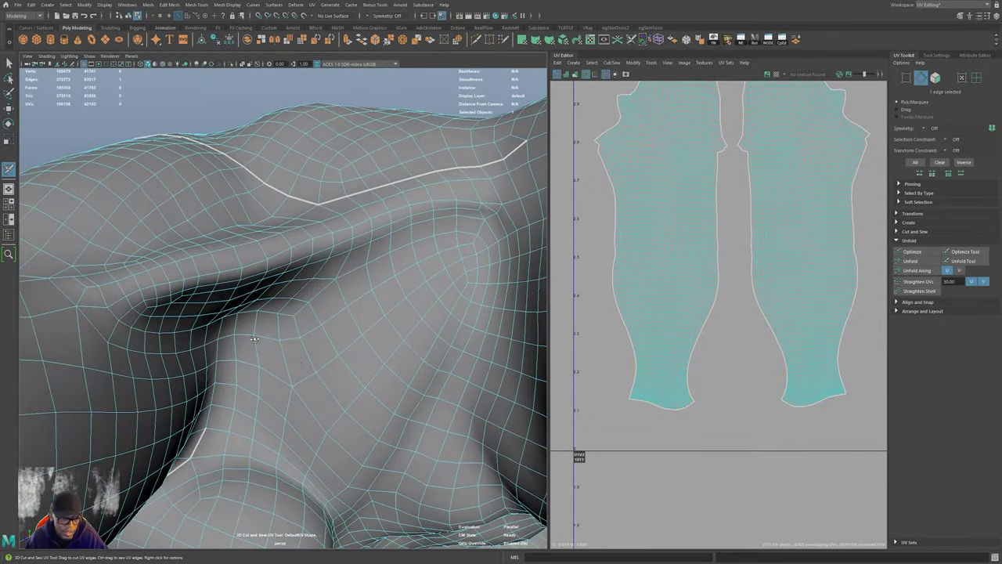
alt+drag(254, 338, 249, 364)
click(204, 401)
click(212, 376)
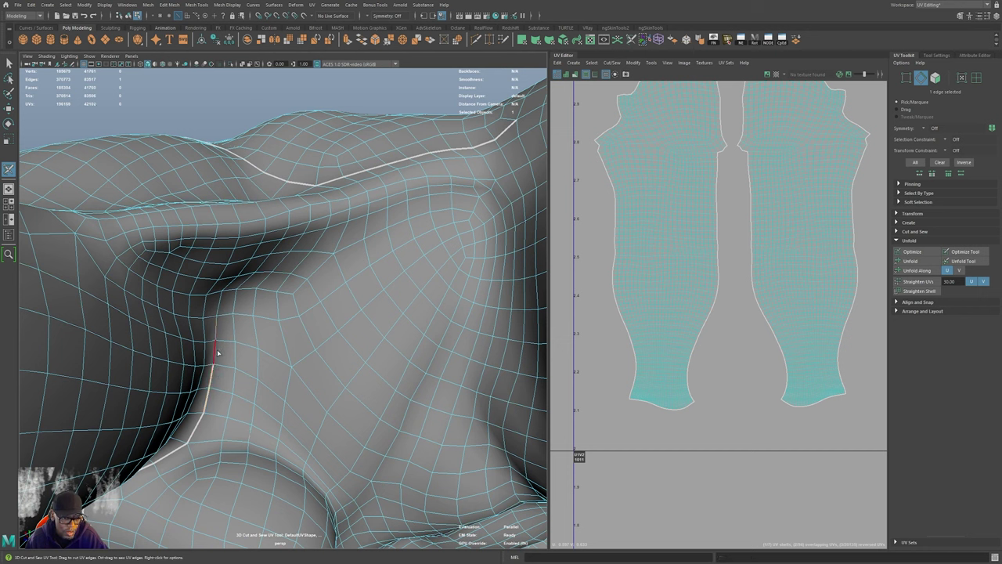
click(215, 353)
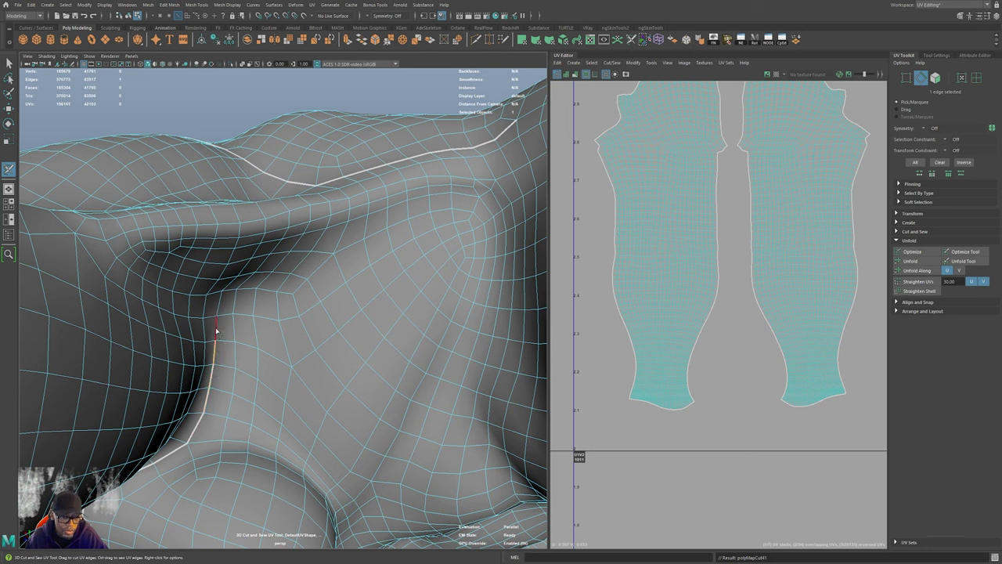
click(219, 331)
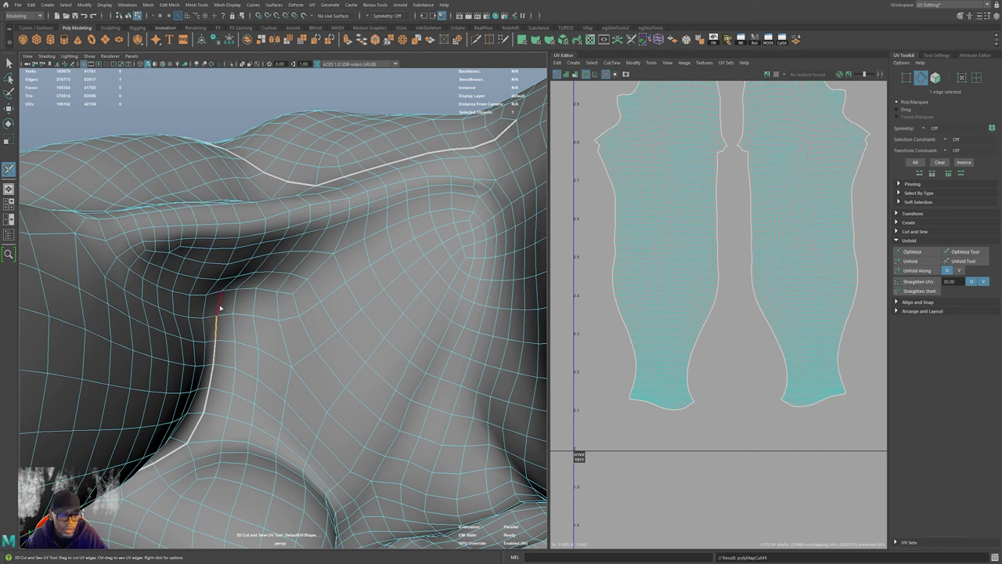
- Examine the fold between the open seam end and the shoulder seam for a route to close the limb boundary
alt+drag(406, 268, 295, 307)
alt+drag(222, 310, 212, 335)
alt+right_drag(352, 308, 417, 296)
alt+drag(418, 278, 415, 298)
alt+right_drag(403, 274, 433, 264)
alt+middle_drag(458, 262, 427, 273)
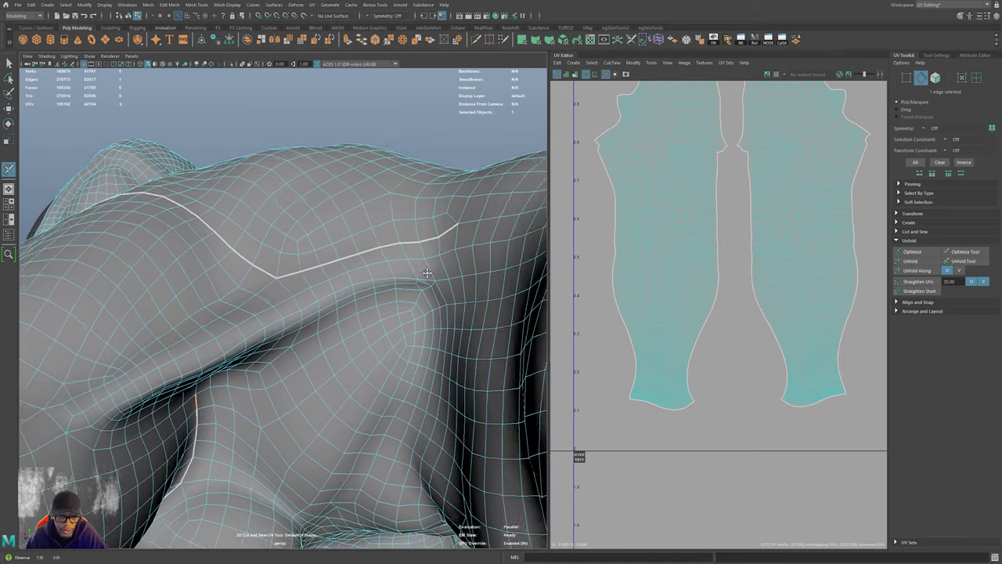
alt+drag(427, 272, 474, 289)
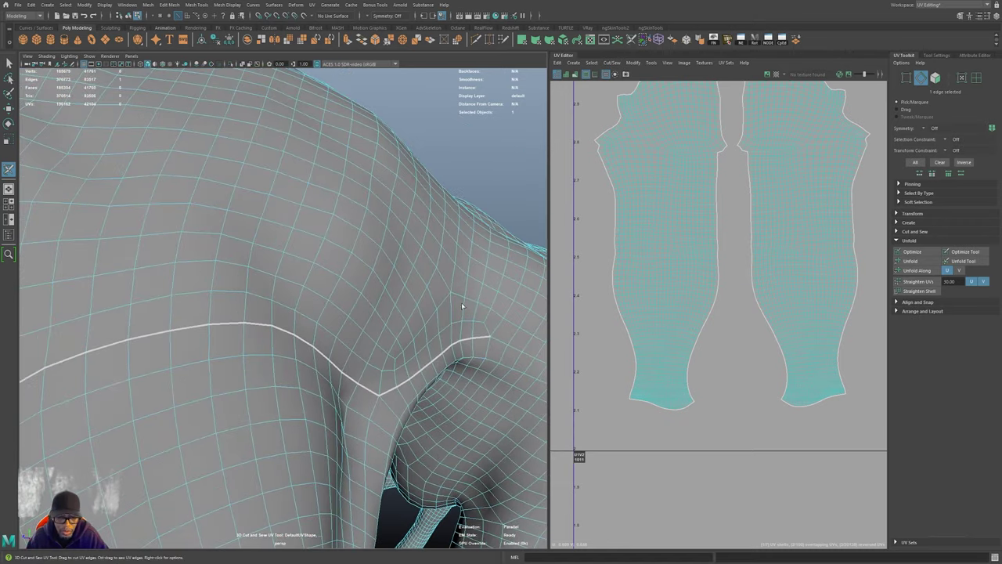
alt+drag(407, 382, 175, 298)
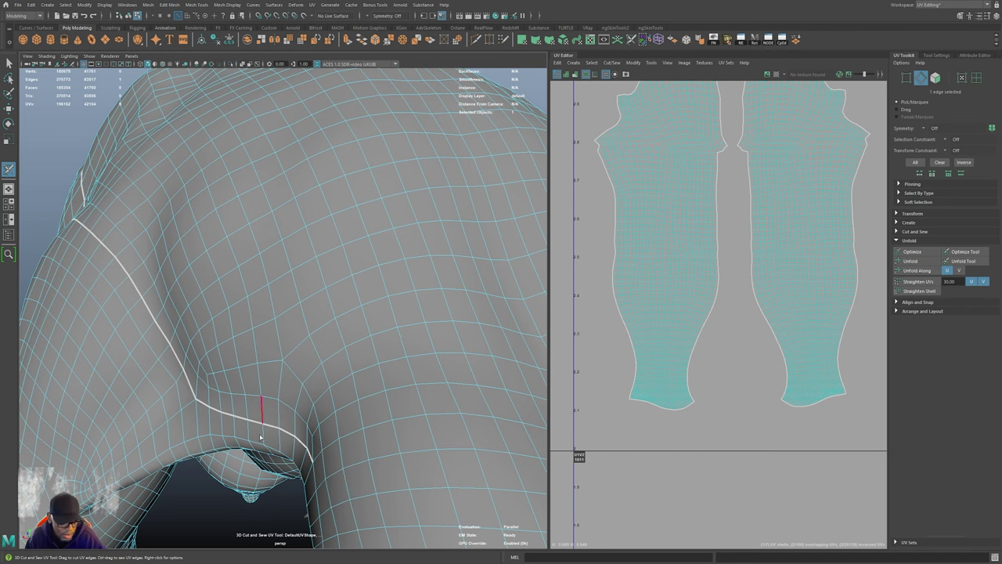
alt+drag(201, 425, 421, 294)
alt+drag(211, 321, 277, 308)
alt+drag(175, 289, 154, 344)
alt+right_drag(154, 344, 181, 343)
alt+drag(182, 343, 194, 361)
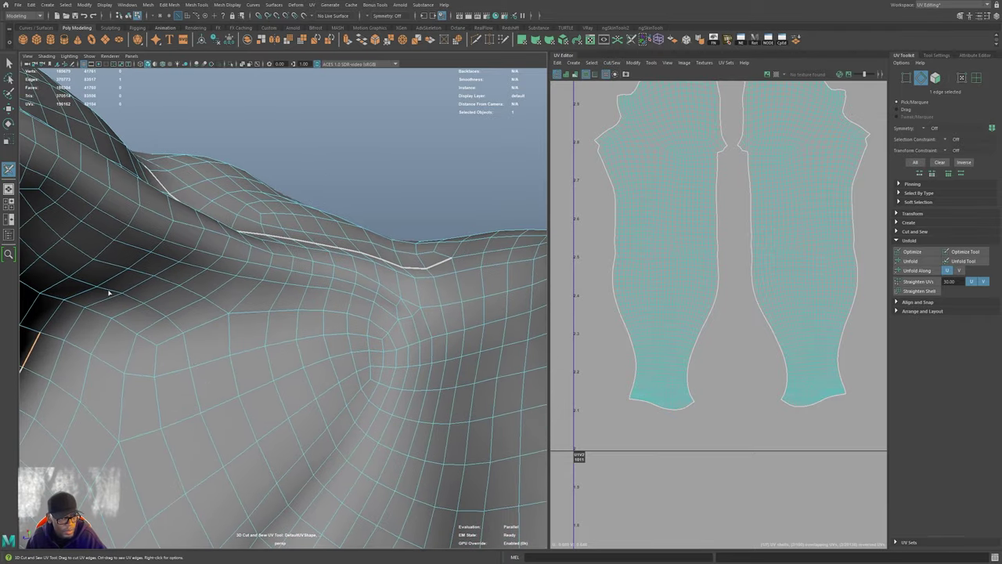
- Cut the edge run under the fold, continuing the seam from its open end toward the back of the limb
alt+drag(71, 305, 129, 305)
alt+drag(258, 346, 133, 362)
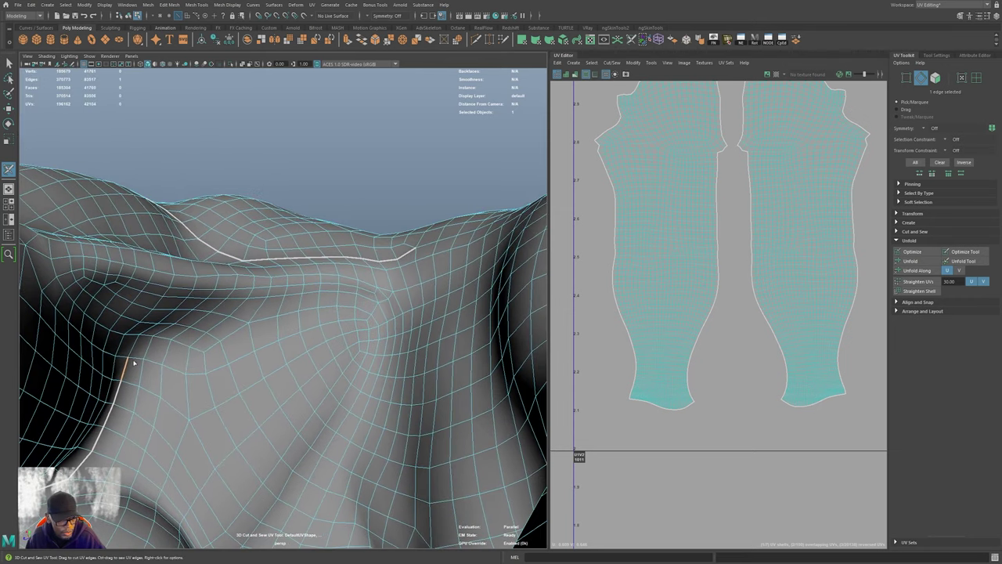
double_click(138, 359)
alt+drag(344, 337, 371, 333)
alt+right_drag(371, 333, 437, 331)
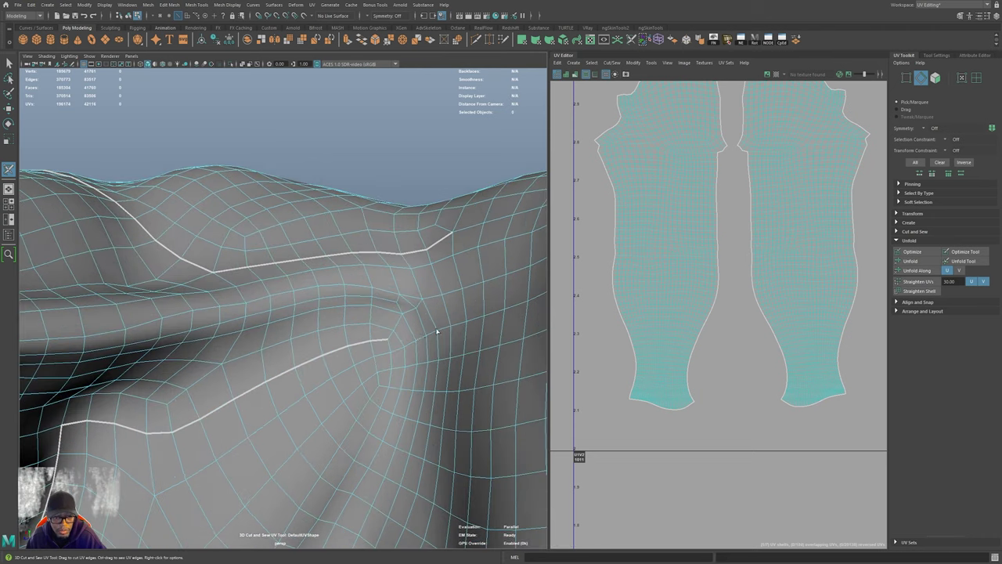
- Cut edges up across the fold to join the lower seam to the shoulder seam and sew the leftover edges past the junction
alt+drag(437, 332, 364, 373)
click(337, 404)
drag(357, 378, 372, 379)
click(360, 374)
click(377, 360)
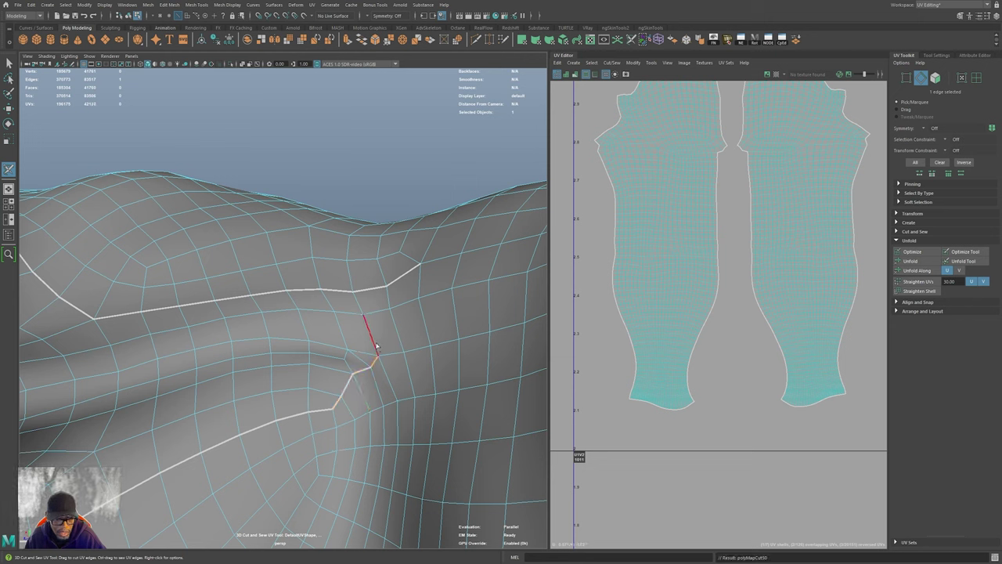
click(374, 344)
click(370, 288)
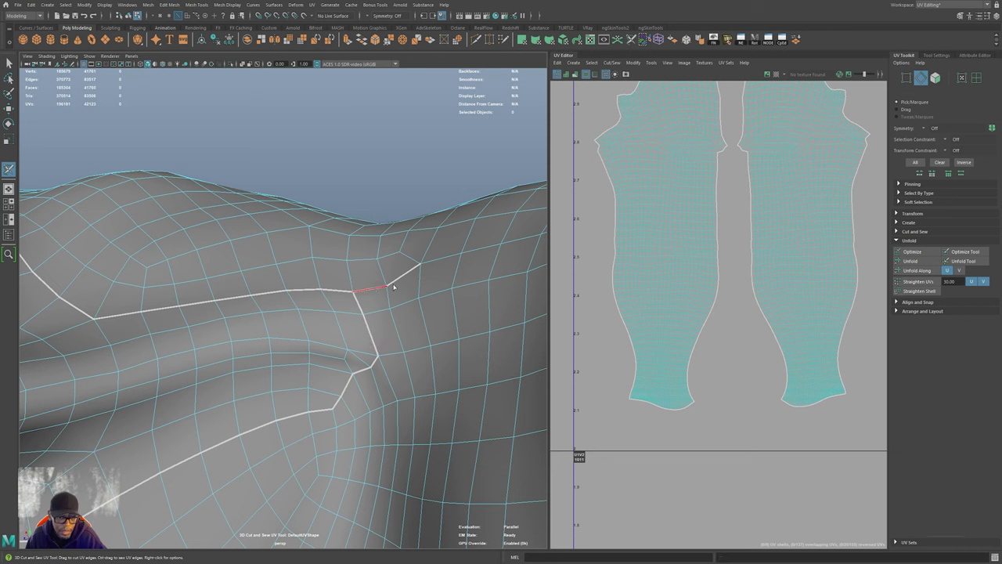
- Examine the seam around the base of the middle limb from the back, side and front
alt+drag(441, 332, 304, 343)
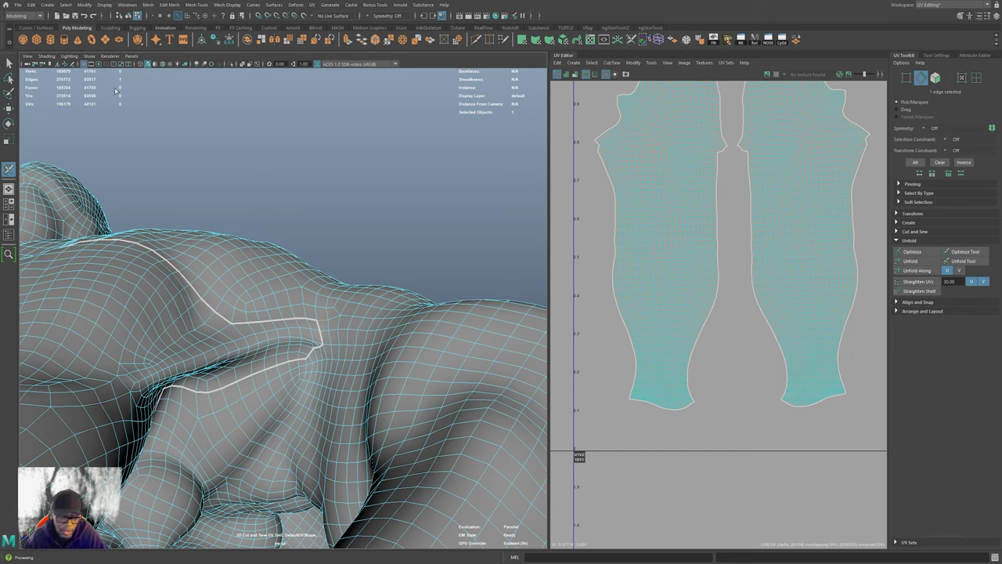
alt+drag(385, 361, 330, 363)
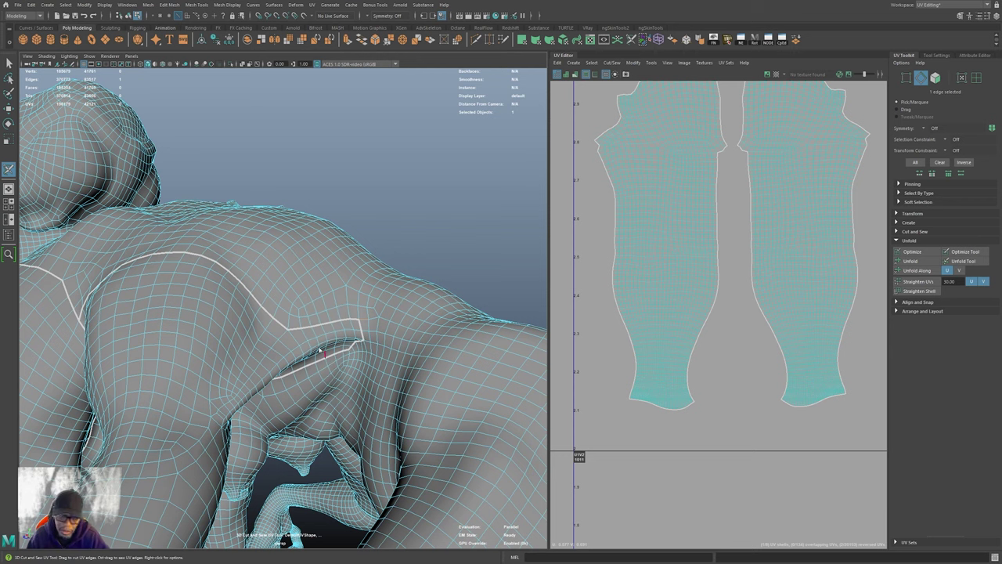
alt+drag(332, 331, 335, 322)
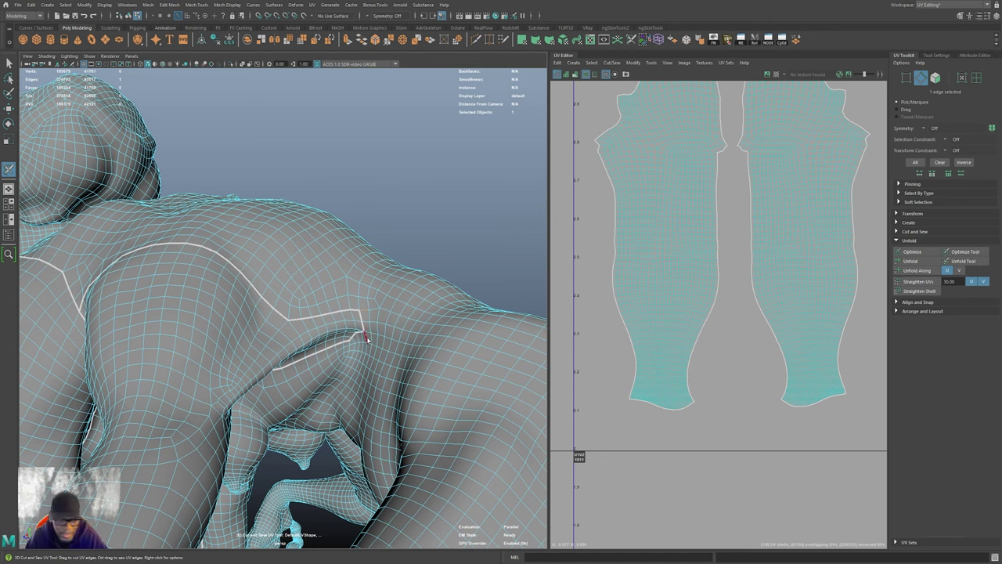
alt+drag(389, 331, 361, 309)
alt+right_drag(344, 341, 414, 367)
alt+drag(414, 367, 383, 356)
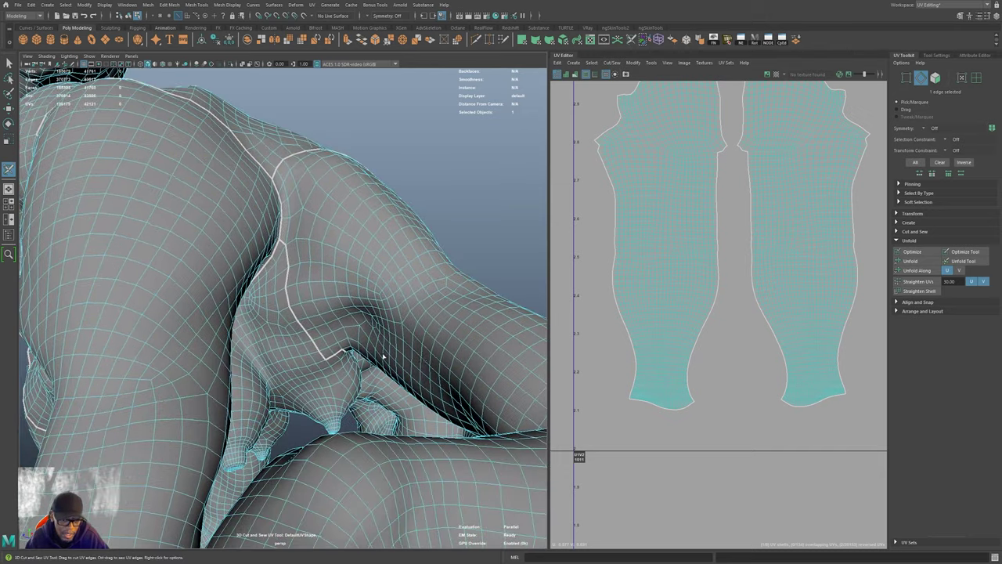
alt+right_drag(383, 356, 321, 352)
alt+drag(321, 352, 399, 391)
alt+middle_drag(399, 391, 397, 414)
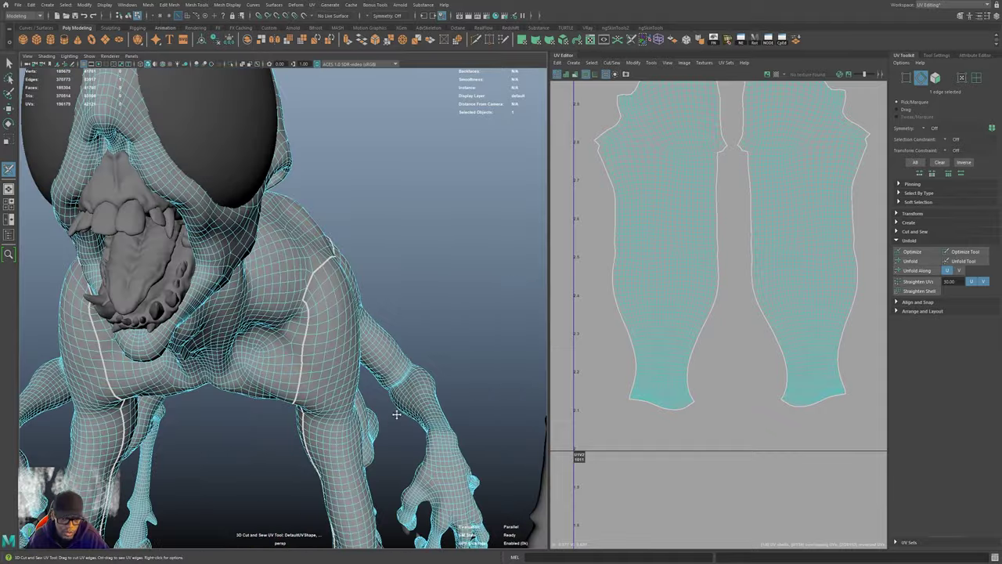
alt+drag(396, 414, 306, 343)
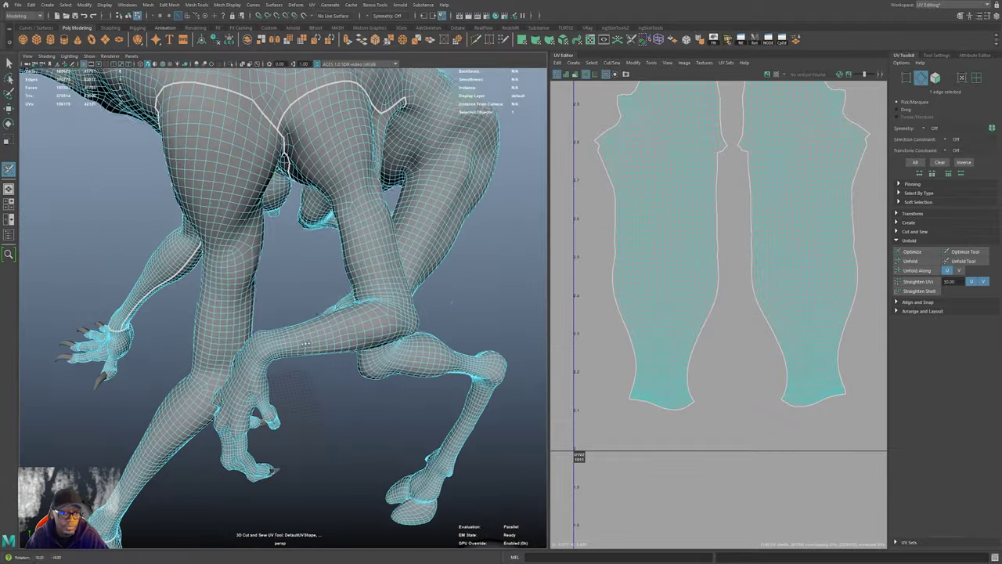
- Cut a seam around the middle limb's wrist and a lengthwise seam along the arm up to the shoulder seam
scroll(306, 343, up, 6)
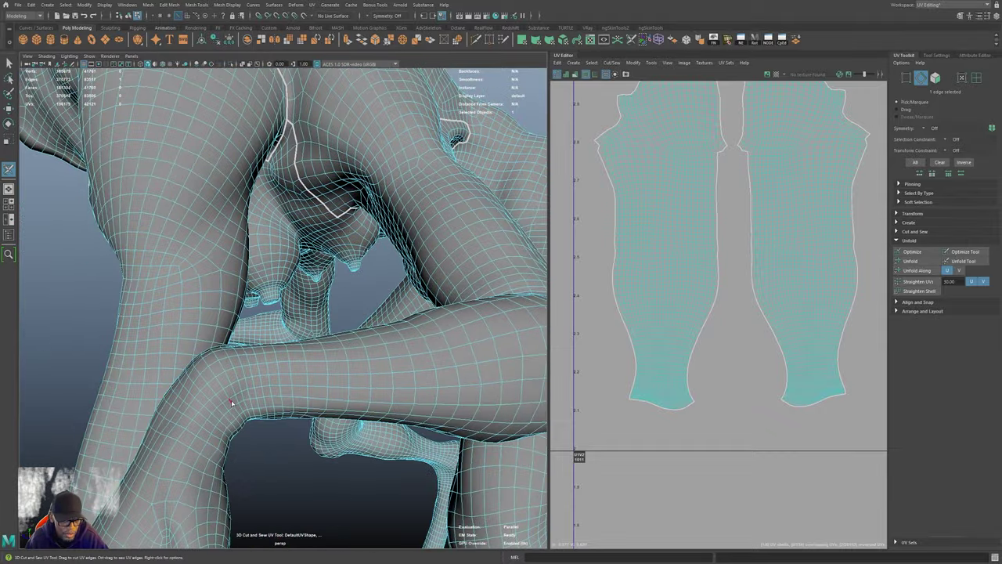
alt+drag(231, 403, 387, 418)
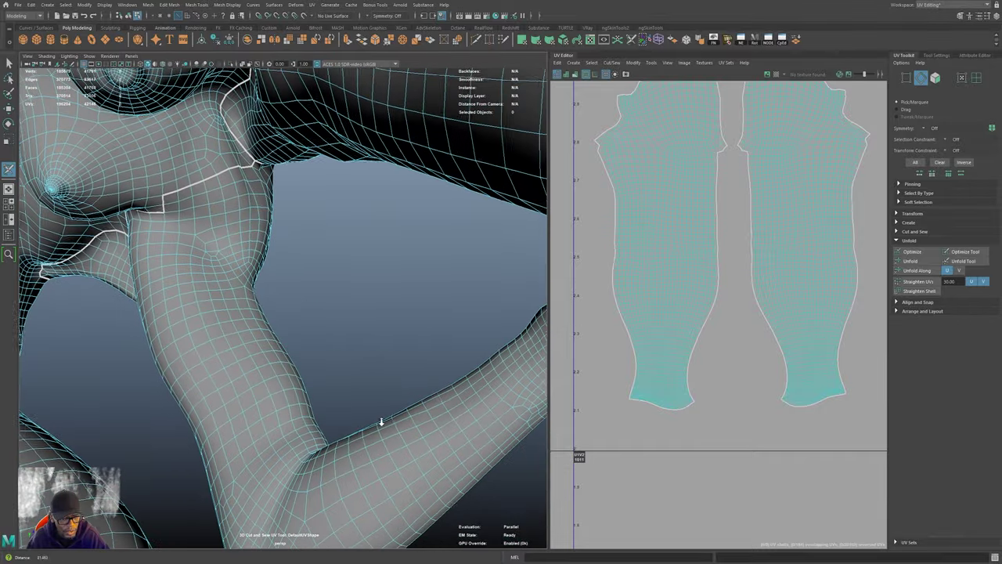
alt+right_drag(387, 418, 440, 447)
alt+drag(440, 447, 392, 473)
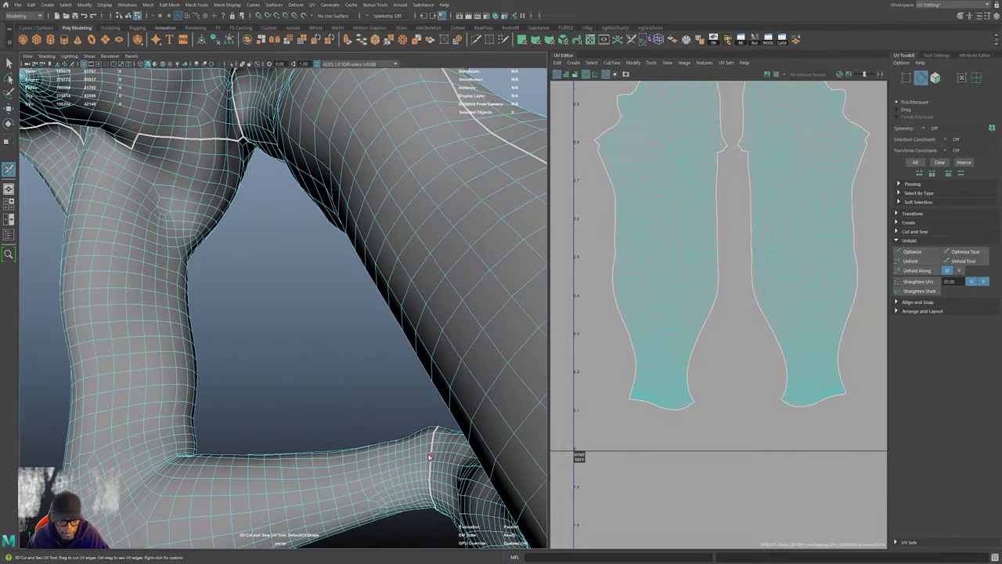
double_click(428, 464)
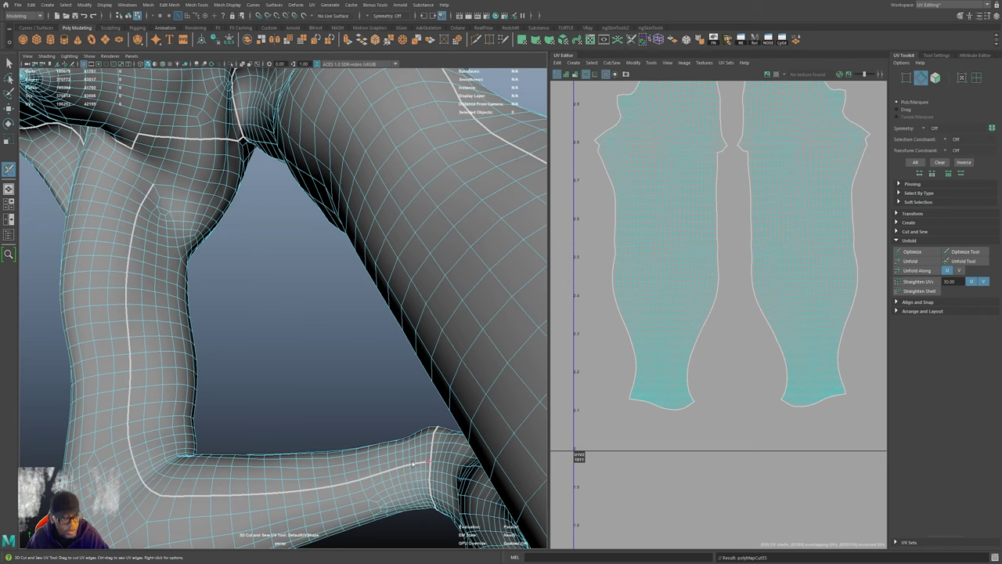
alt+drag(222, 301, 202, 247)
double_click(222, 191)
- Select the middle limb's UV shell and view it on the whole creature
scroll(222, 192, down, 3)
alt+drag(410, 447, 298, 298)
right_click(285, 279)
right_drag(286, 279, 328, 253)
click(302, 285)
alt+right_drag(398, 324, 133, 307)
alt+middle_drag(133, 306, 199, 283)
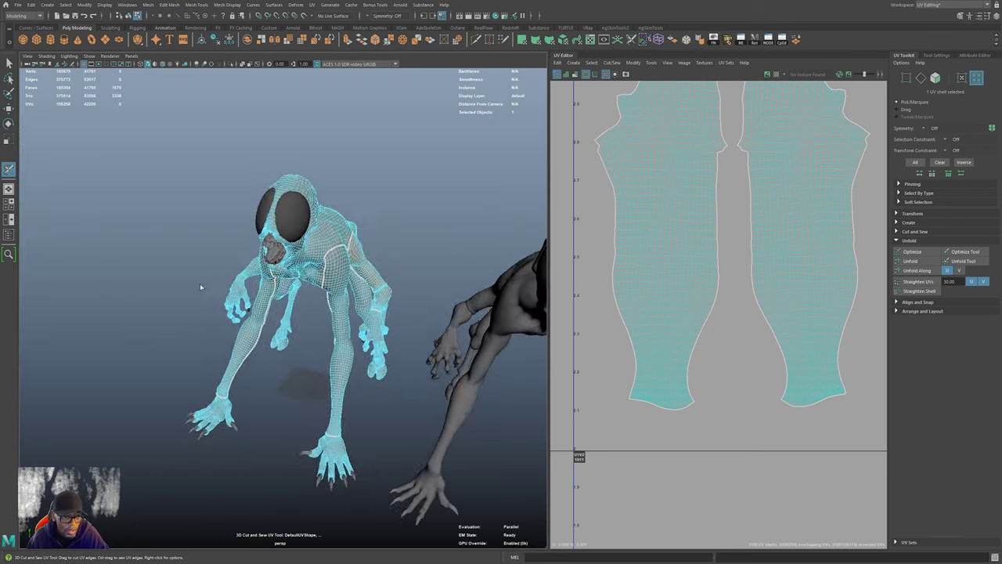
alt+drag(200, 283, 274, 281)
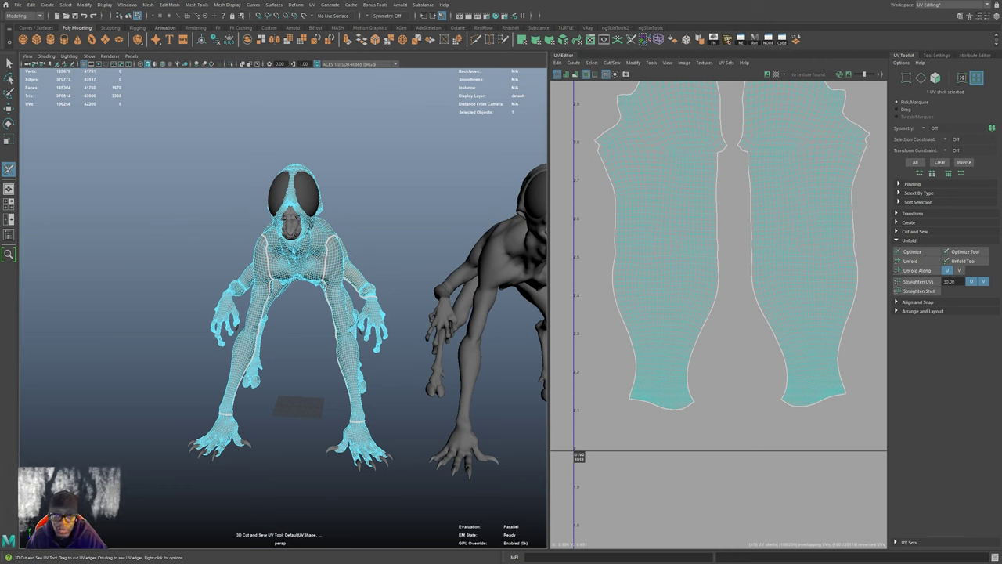
- Turn on Object X symmetry and check the mirrored shell selection on the middle limbs
click(386, 16)
click(392, 30)
alt+drag(282, 293, 317, 297)
alt+right_drag(234, 290, 274, 282)
alt+drag(274, 282, 304, 266)
alt+drag(245, 218, 202, 182)
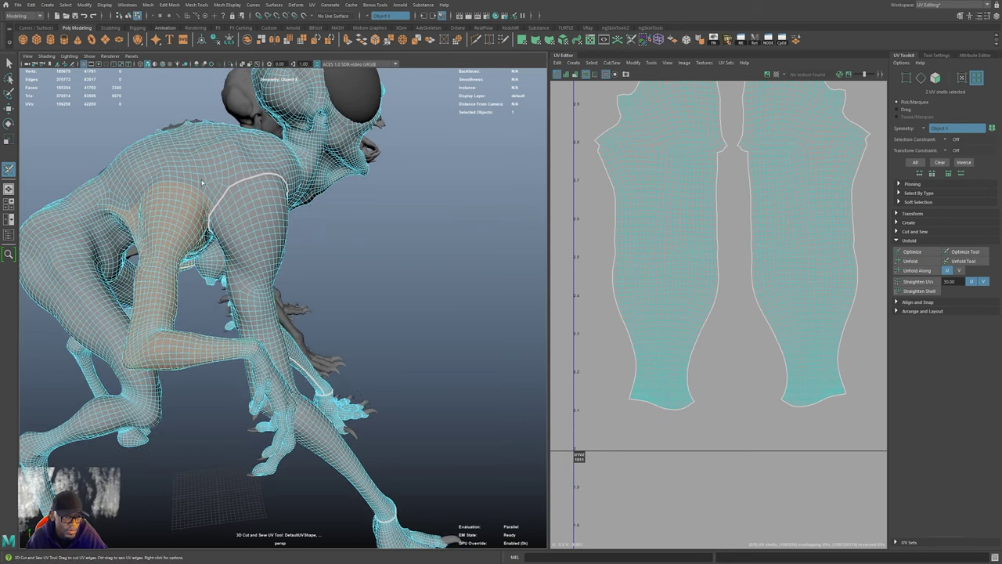
scroll(229, 225, up, 6)
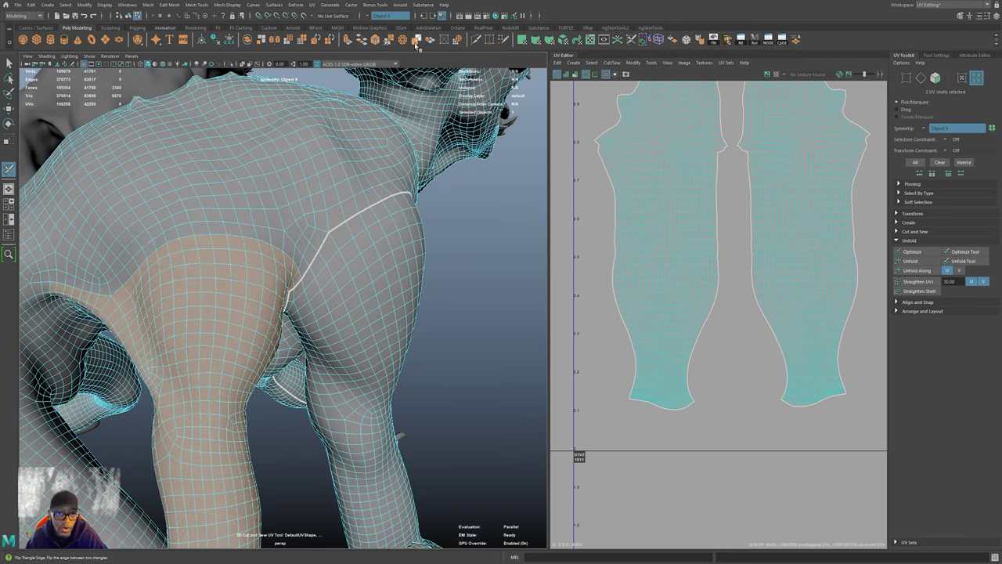
click(412, 48)
click(387, 297)
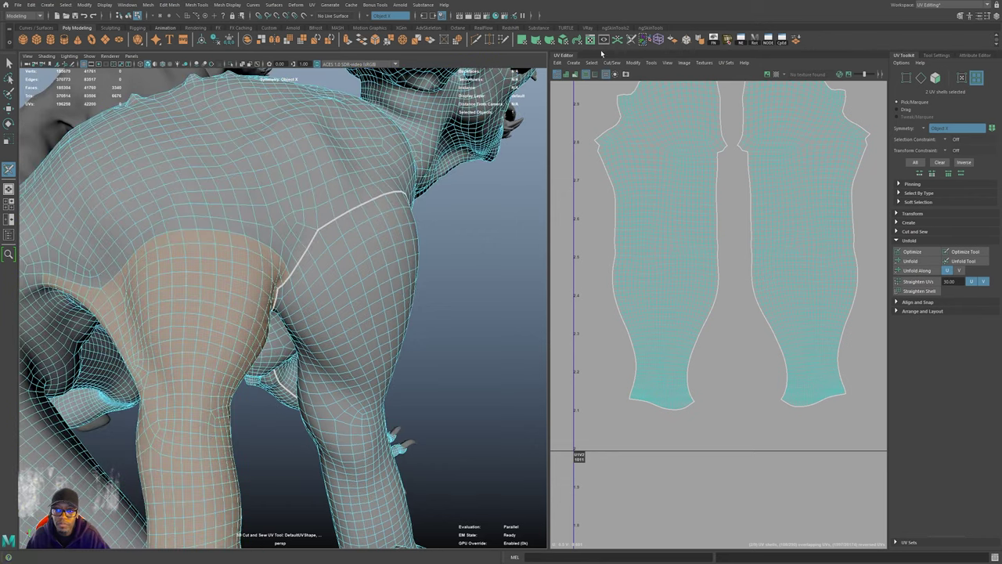
- Switch to edge selection and examine the mirrored shoulder and armpit seams of the front and middle limbs from several sides
right_drag(313, 243, 322, 196)
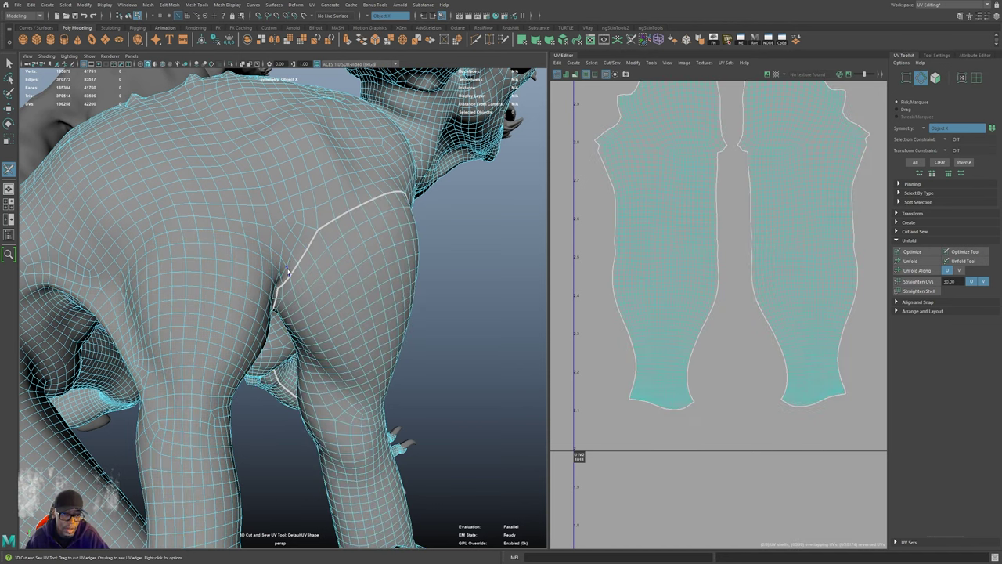
alt+drag(424, 226, 220, 255)
alt+right_drag(235, 235, 308, 232)
alt+drag(308, 233, 336, 224)
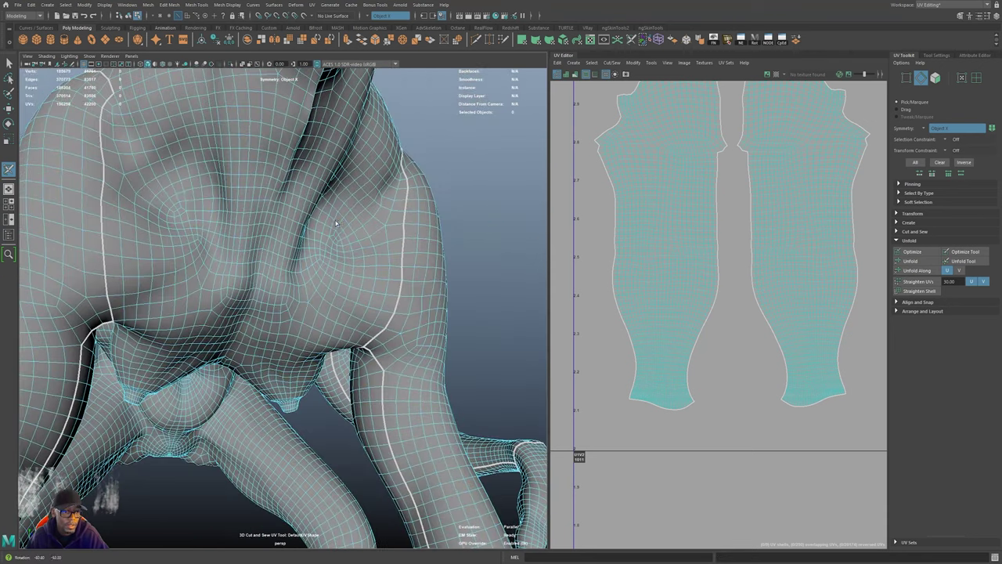
alt+drag(425, 242, 211, 75)
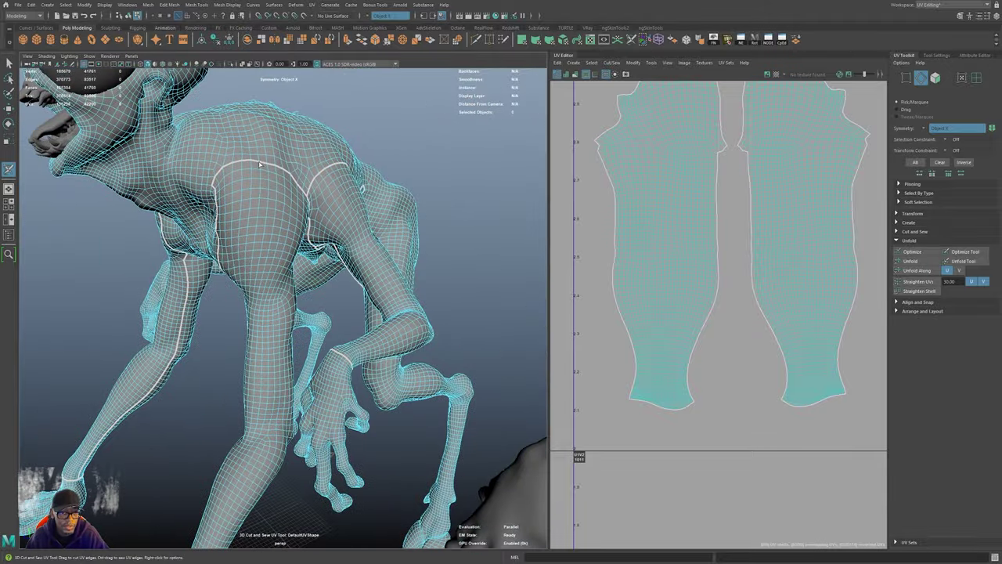
alt+drag(268, 145, 88, 279)
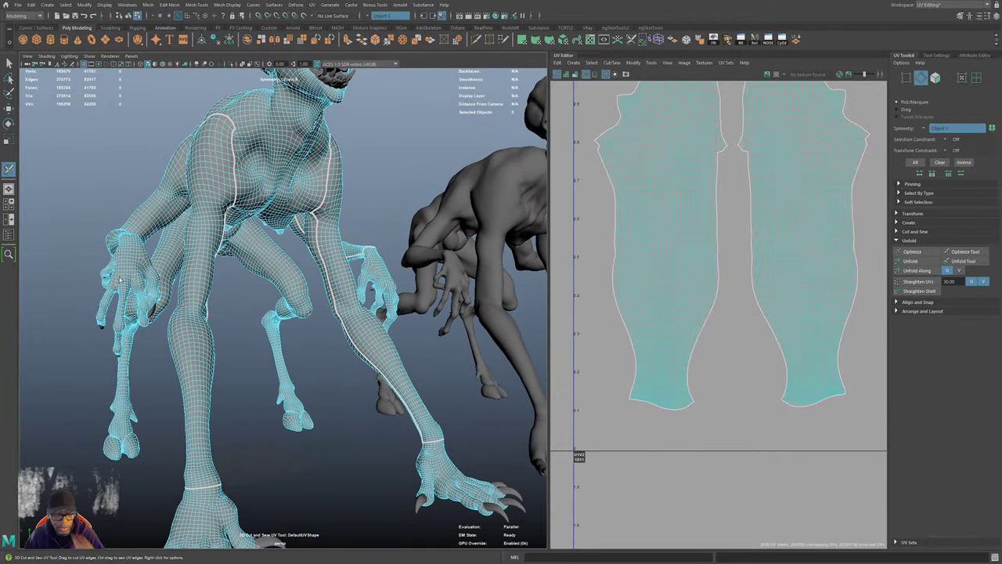
- Select both front limbs' UV shells and unfold them again
alt+drag(368, 343, 350, 322)
right_click(351, 322)
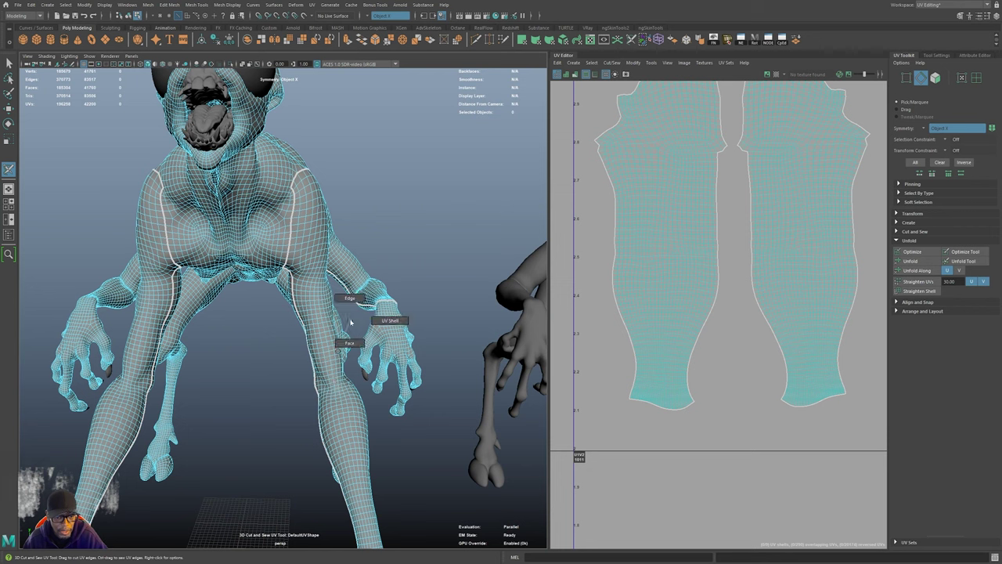
right_drag(389, 320, 388, 320)
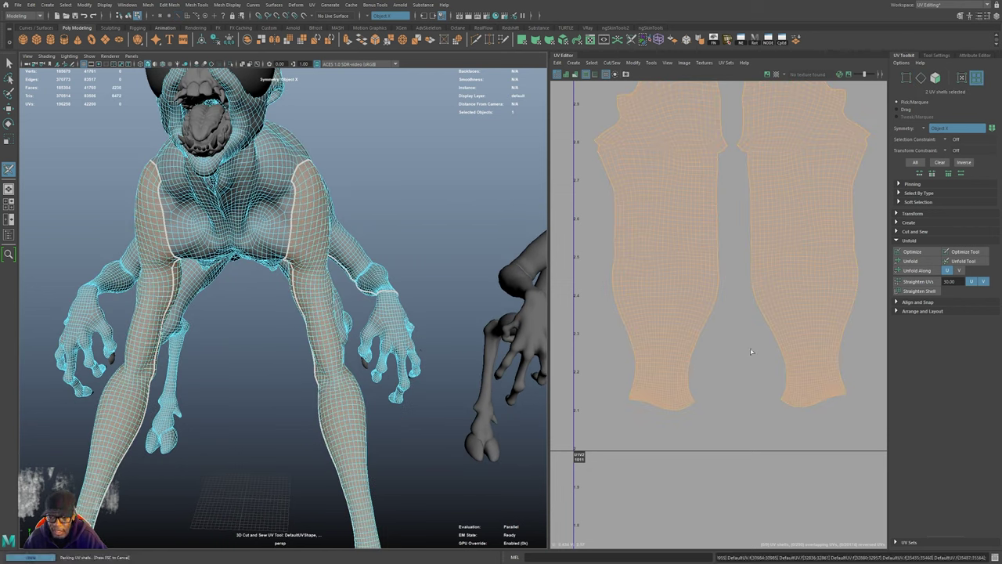
- Examine the seam around the middle limb's shoulder and armpit in edge mode, from the back and the side
alt+drag(489, 403, 258, 395)
alt+middle_drag(258, 395, 240, 413)
alt+drag(241, 413, 442, 444)
alt+drag(317, 433, 300, 346)
right_drag(297, 347, 302, 319)
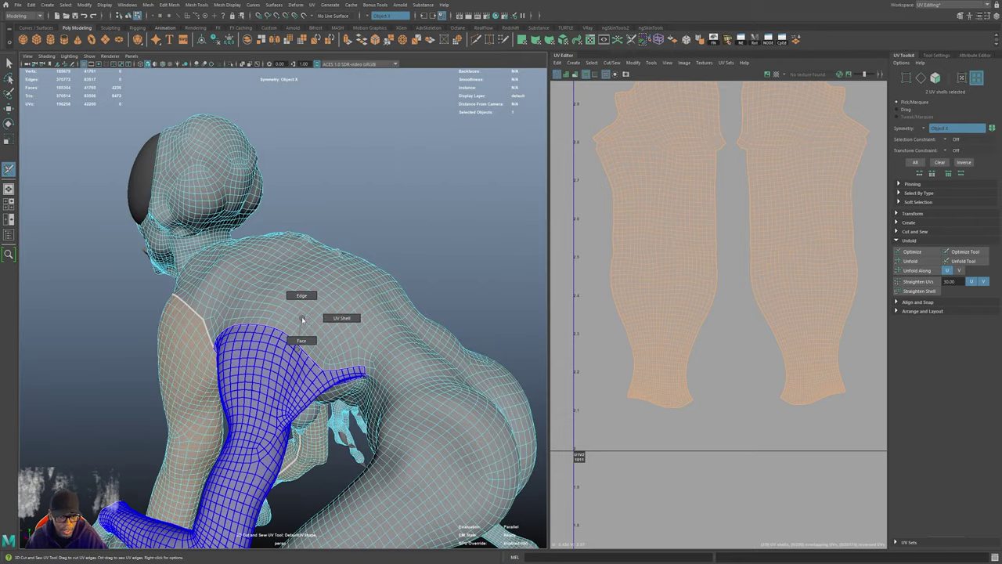
click(301, 296)
alt+drag(301, 296, 284, 294)
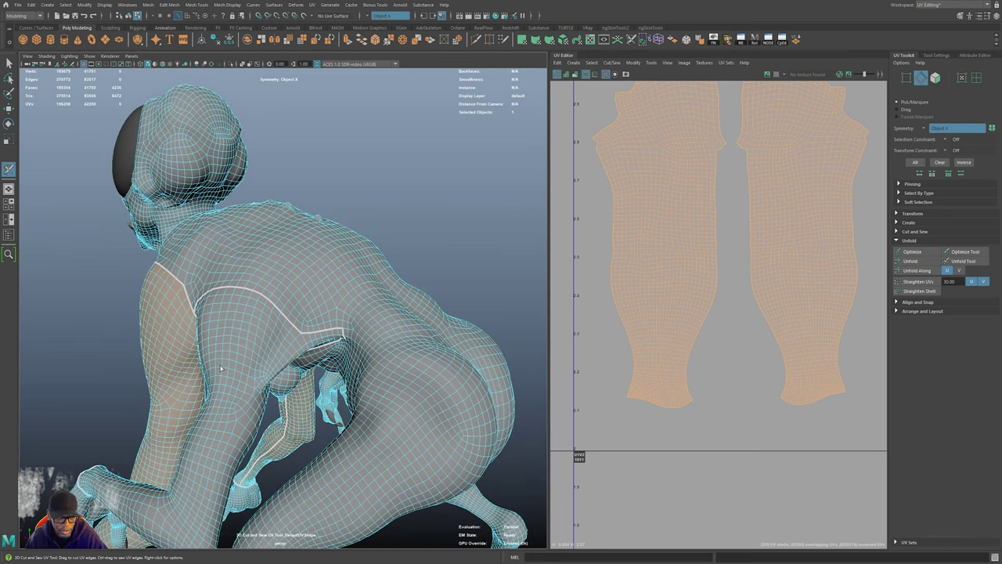
scroll(241, 341, up, 5)
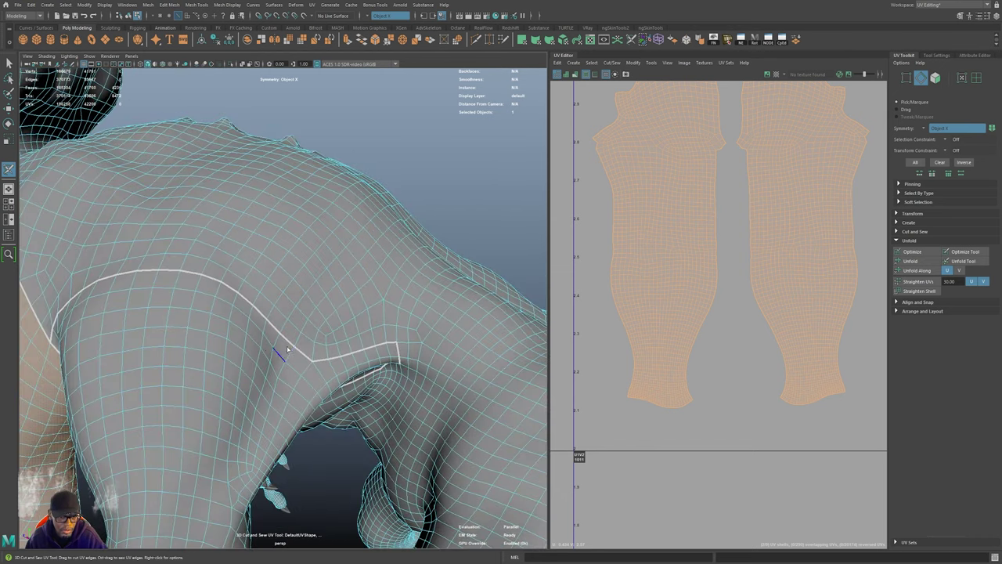
click(302, 352)
alt+drag(301, 352, 352, 330)
click(382, 300)
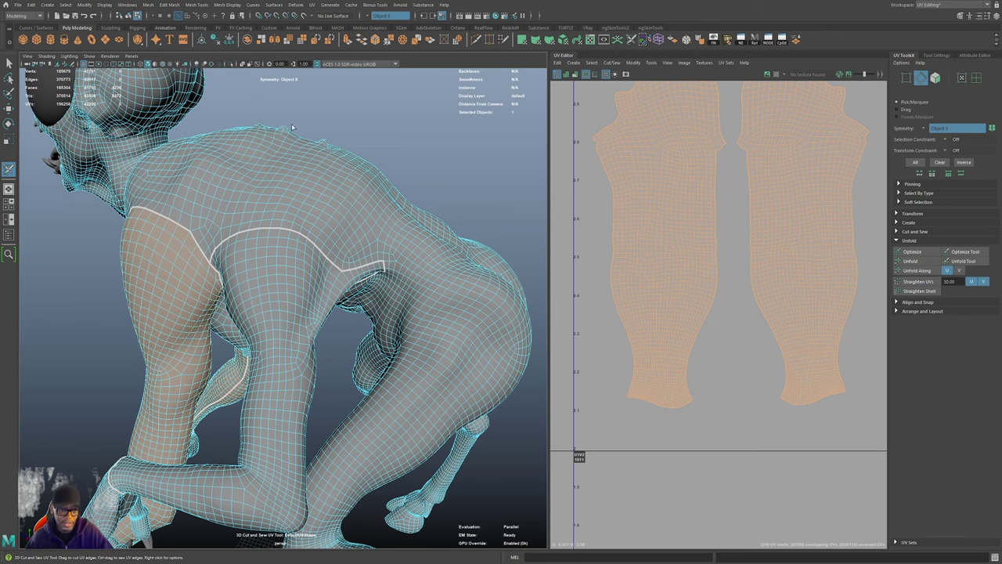
alt+drag(313, 271, 187, 224)
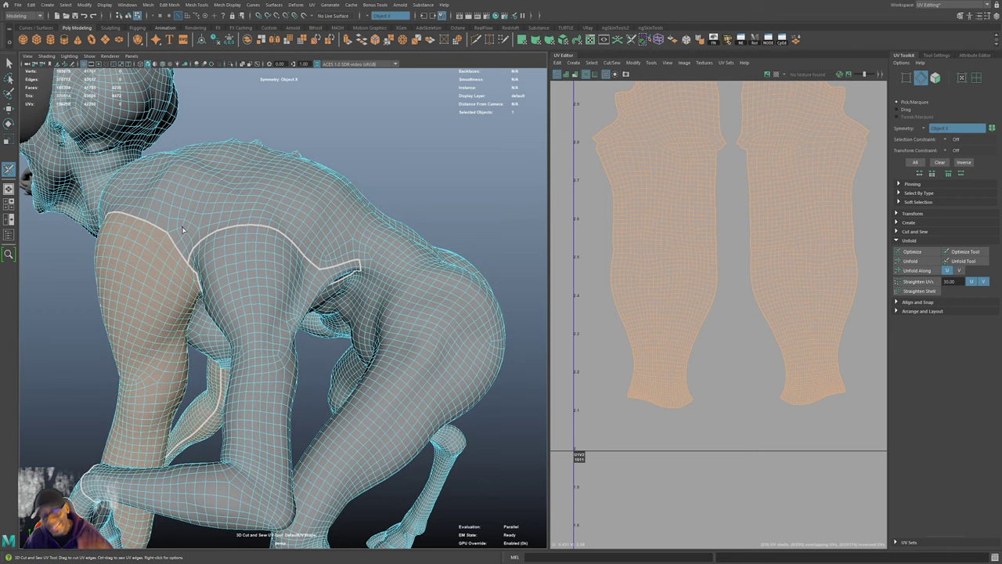
- Select the middle limbs' UV shells and turn off the Object X symmetry
alt+drag(194, 286, 348, 288)
alt+drag(342, 341, 388, 300)
right_click(388, 299)
right_drag(389, 299, 428, 297)
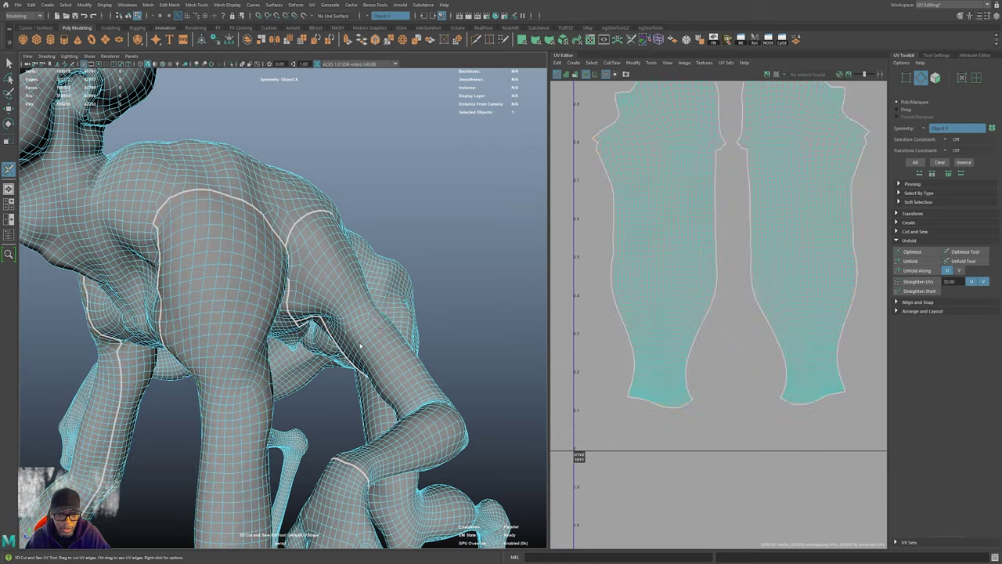
alt+drag(367, 313, 327, 342)
scroll(430, 246, down, 5)
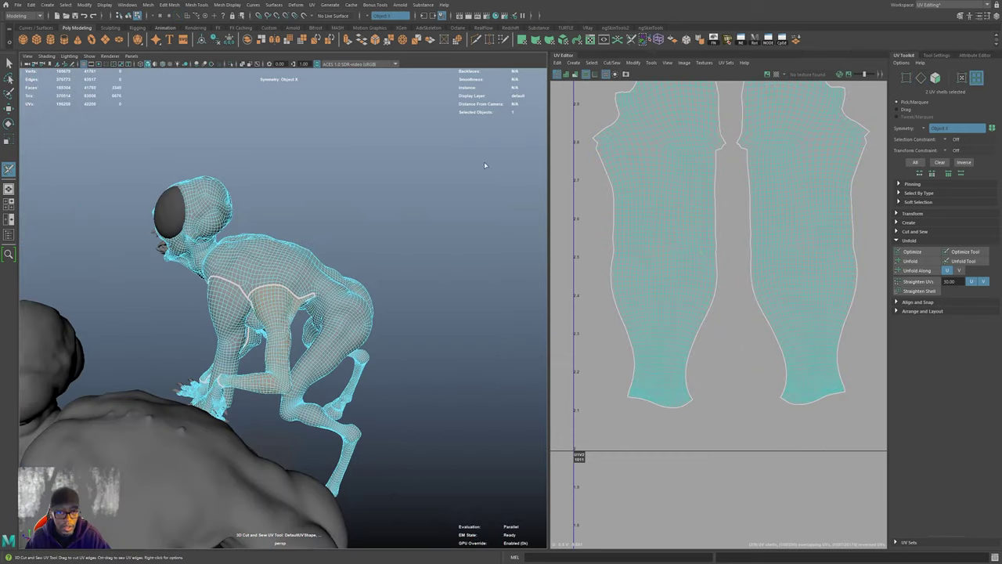
click(380, 21)
alt+drag(381, 219, 308, 390)
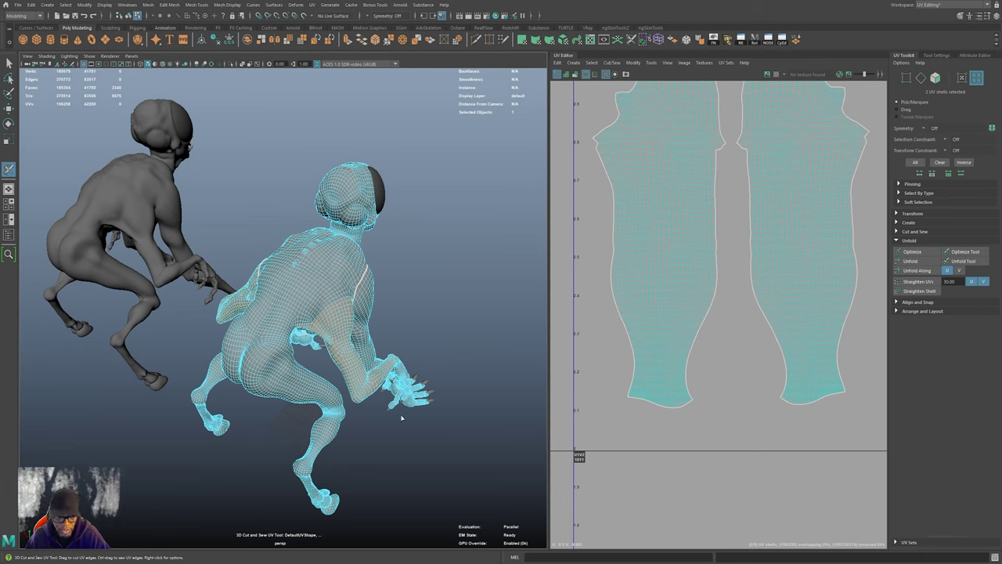
- Select only one middle limb's UV shell and unfold it
alt+drag(347, 368, 309, 241)
alt+drag(349, 299, 445, 381)
alt+drag(352, 391, 308, 358)
alt+drag(438, 338, 394, 329)
alt+middle_drag(394, 329, 368, 353)
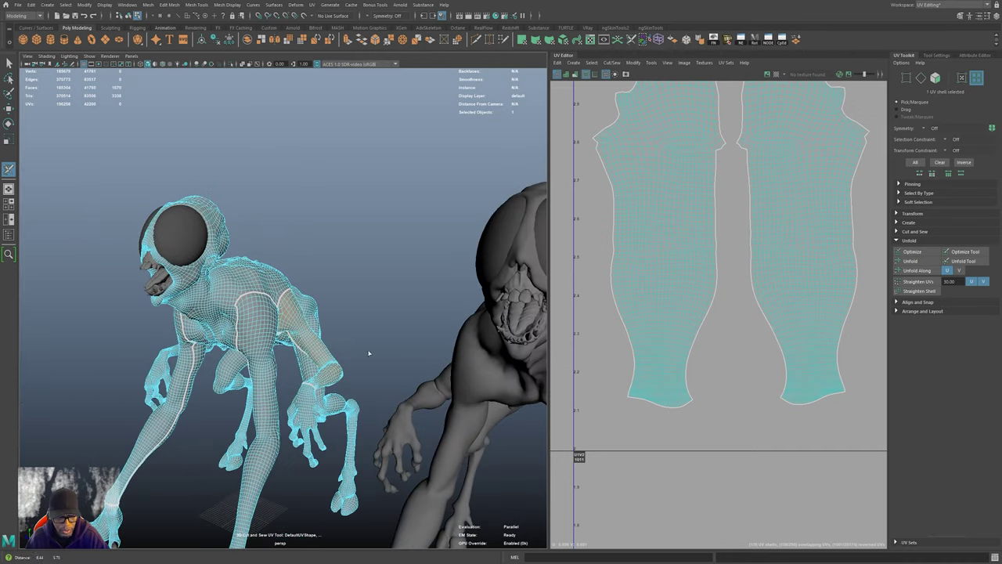
key(ctrl+l)
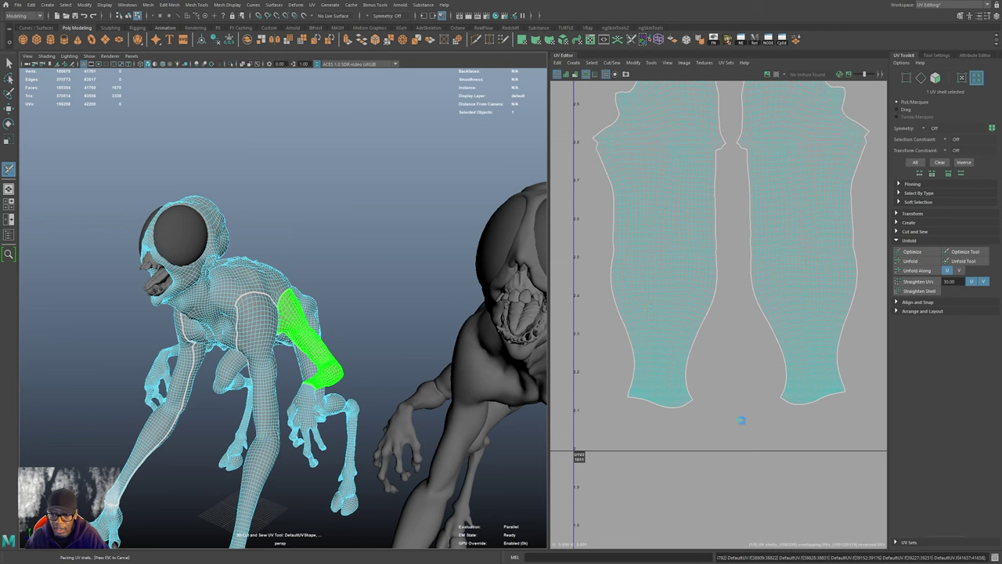
- Move the unfolded middle-limb shell into UDIM tile 1011
alt+right_drag(763, 414, 682, 407)
alt+middle_drag(682, 407, 711, 154)
alt+right_drag(733, 368, 671, 379)
key(w)
key(w)
drag(680, 322, 694, 162)
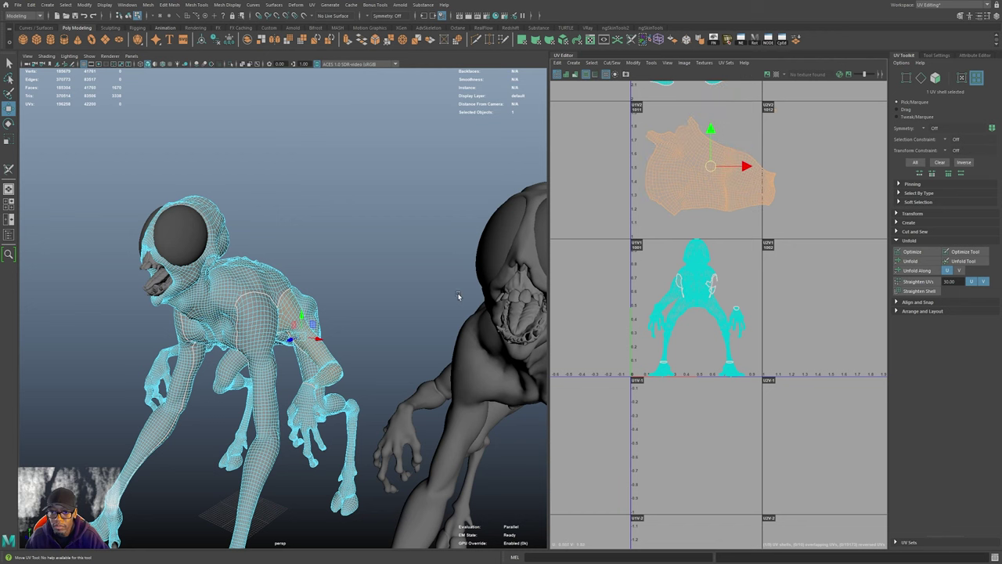
- Switch to object mode with the creature mesh selected and check the seams on the shoulders and middle limb
scroll(439, 307, up, 6)
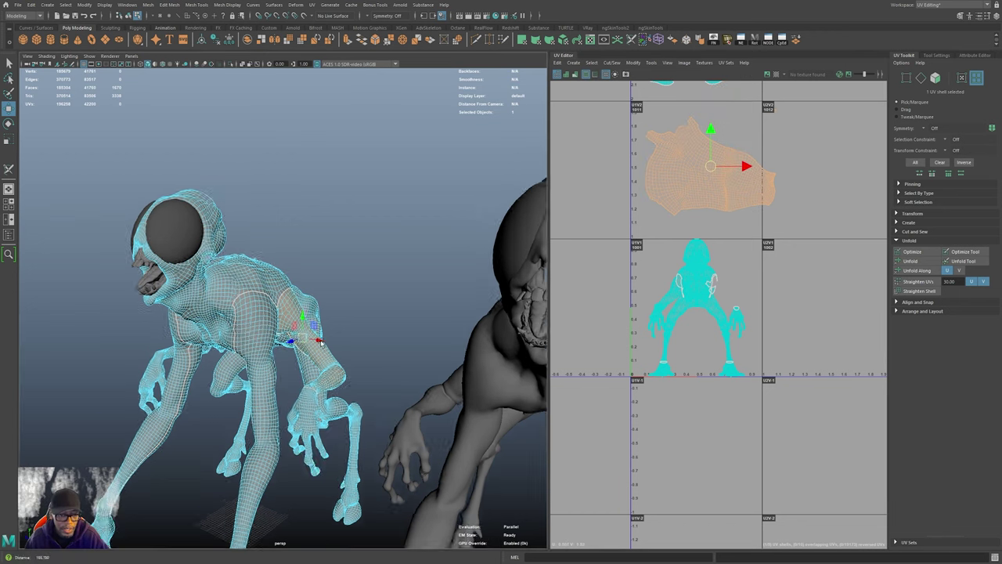
right_drag(311, 313, 334, 301)
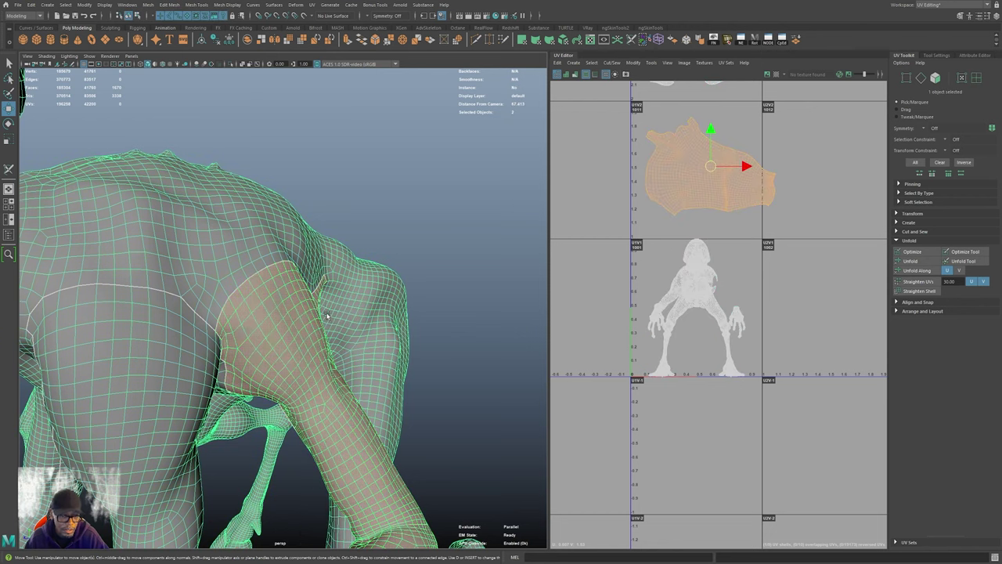
scroll(335, 294, up, 2)
click(424, 219)
click(361, 283)
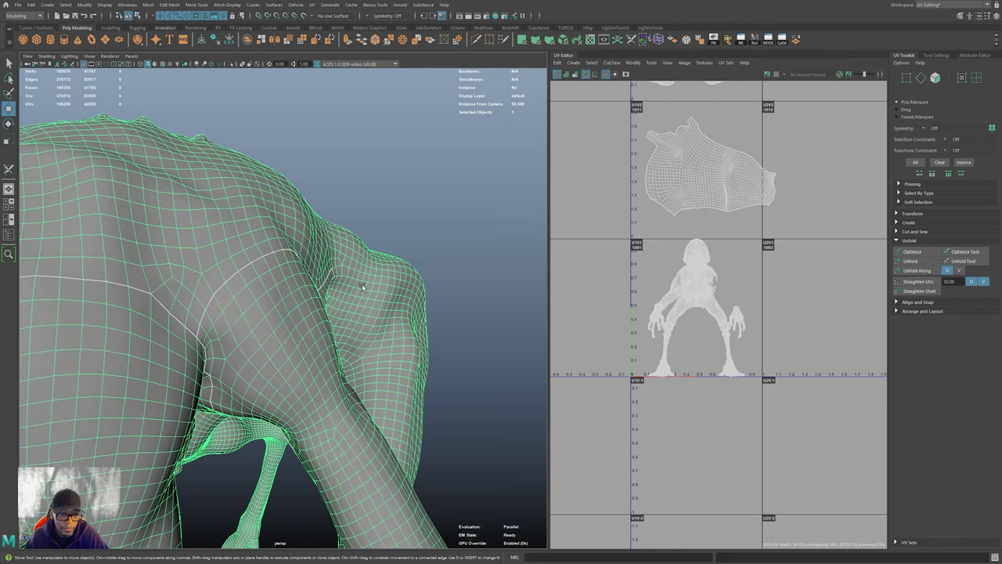
alt+right_drag(362, 284, 223, 288)
alt+drag(223, 288, 207, 289)
scroll(307, 304, up, 4)
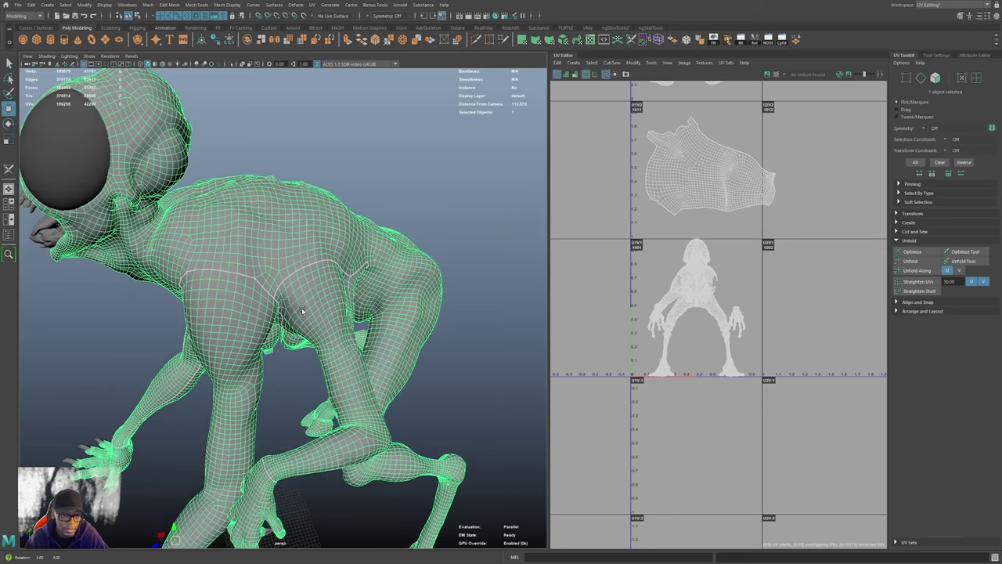
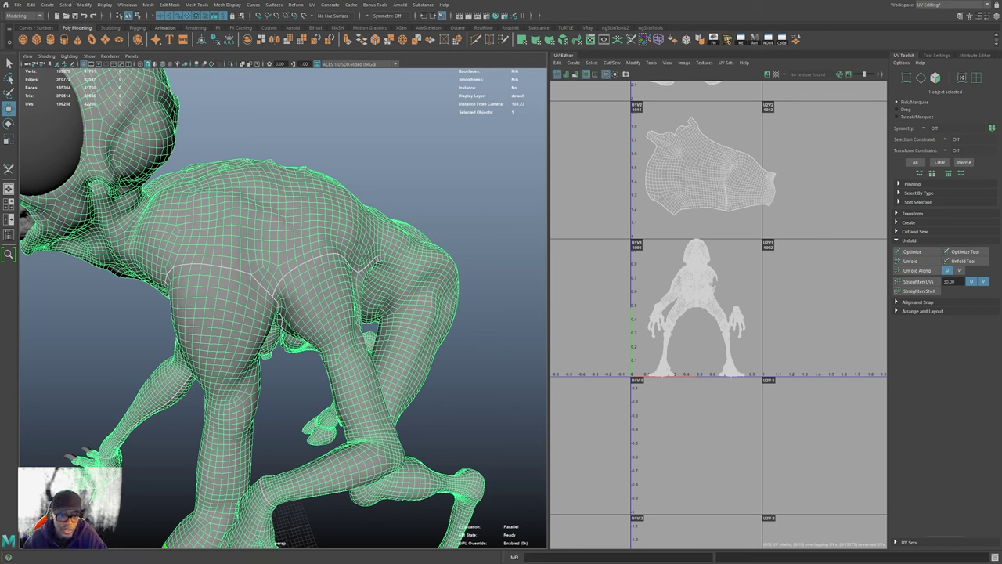
- Display the checker map on the creature mesh and examine the pattern on the body and limbs
right_click(307, 251)
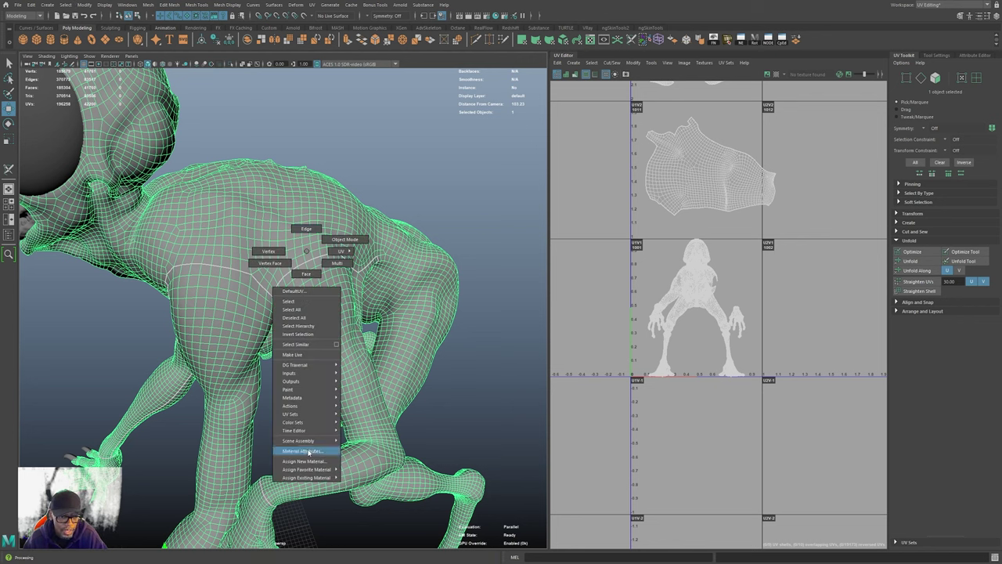
mouse_move(311, 470)
right_drag(312, 471, 309, 254)
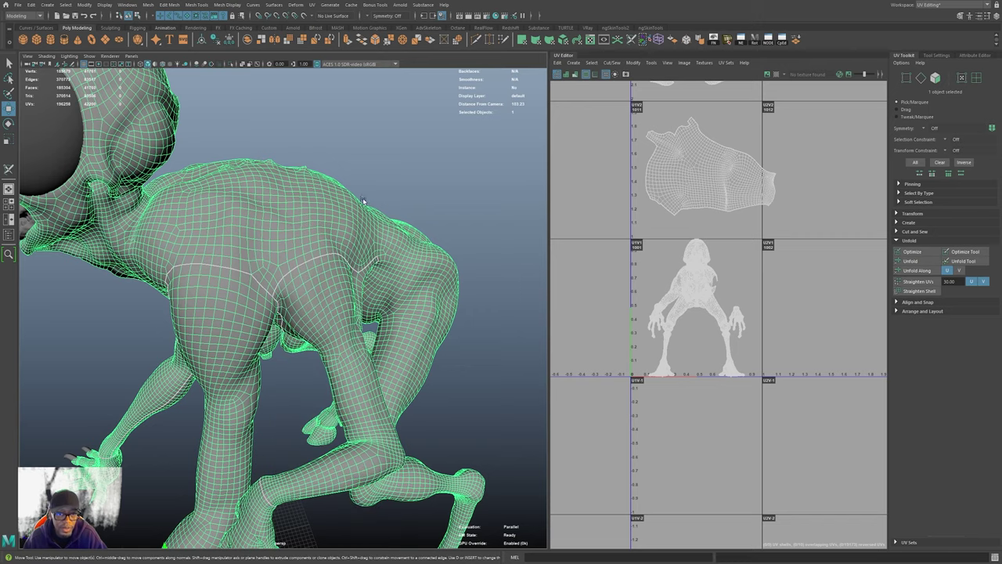
click(776, 74)
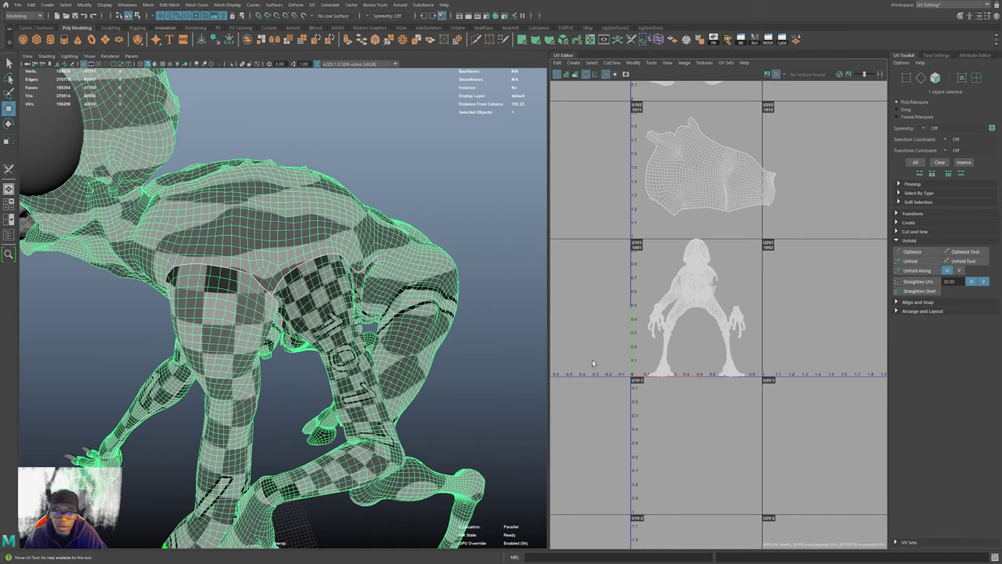
mouse_move(406, 328)
alt+mouse_down()
mouse_move(439, 312)
mouse_move(336, 313)
mouse_move(419, 321)
mouse_move(409, 326)
alt+mouse_up()
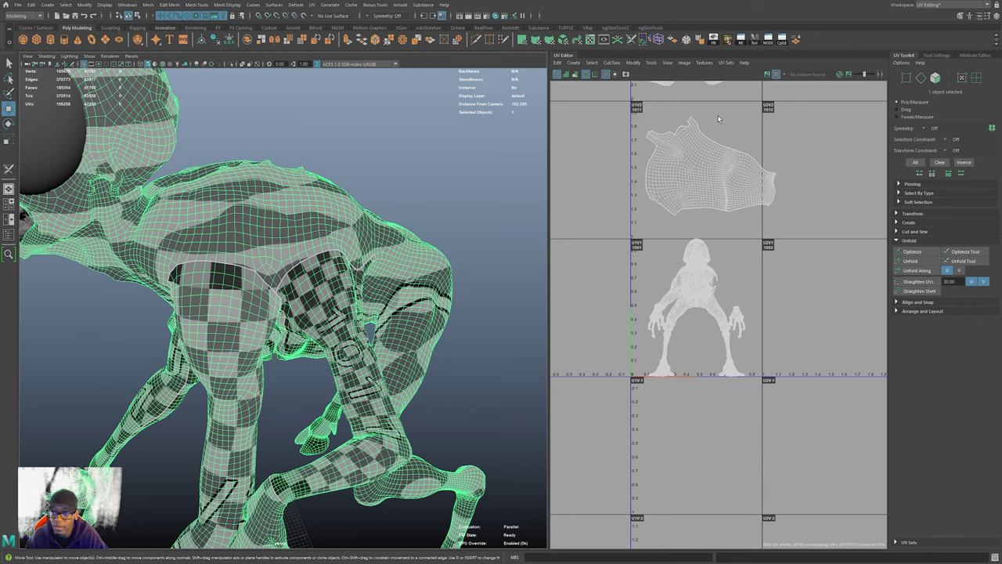
click(459, 185)
alt+drag(459, 186, 418, 235)
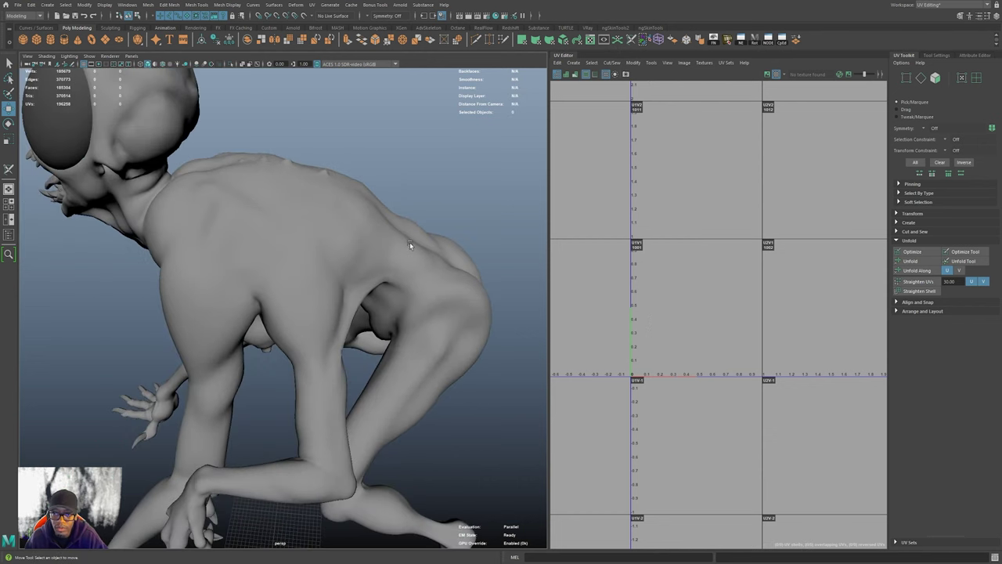
click(408, 246)
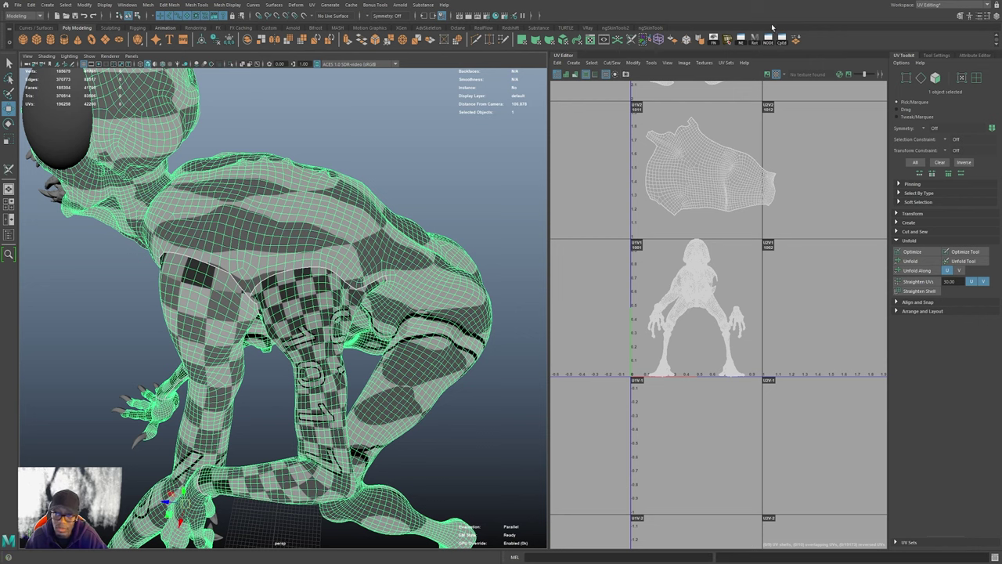
- Turn off the checker map and assign a new Lambert material to the creature mesh
alt+drag(388, 219, 325, 272)
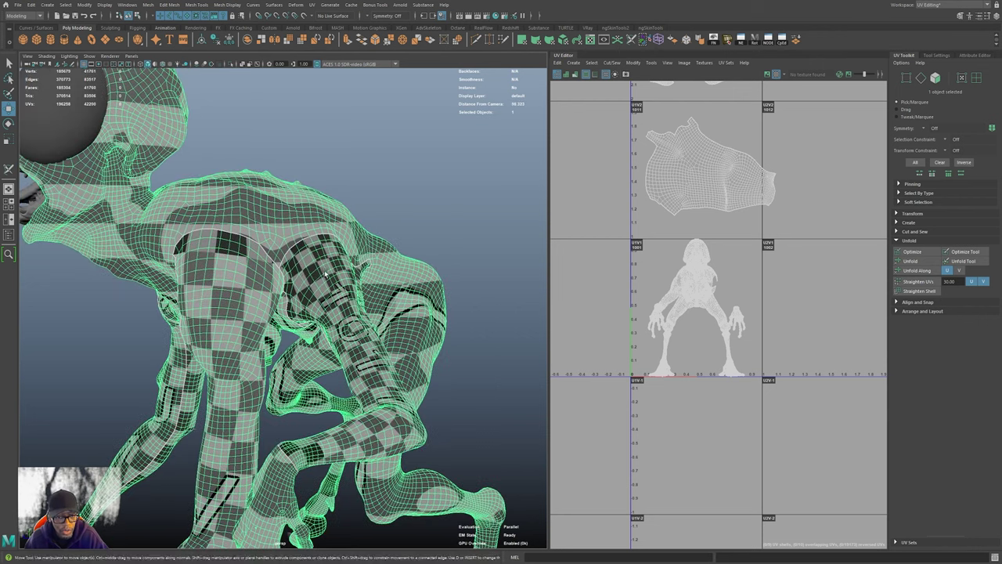
click(775, 74)
right_drag(331, 254, 385, 487)
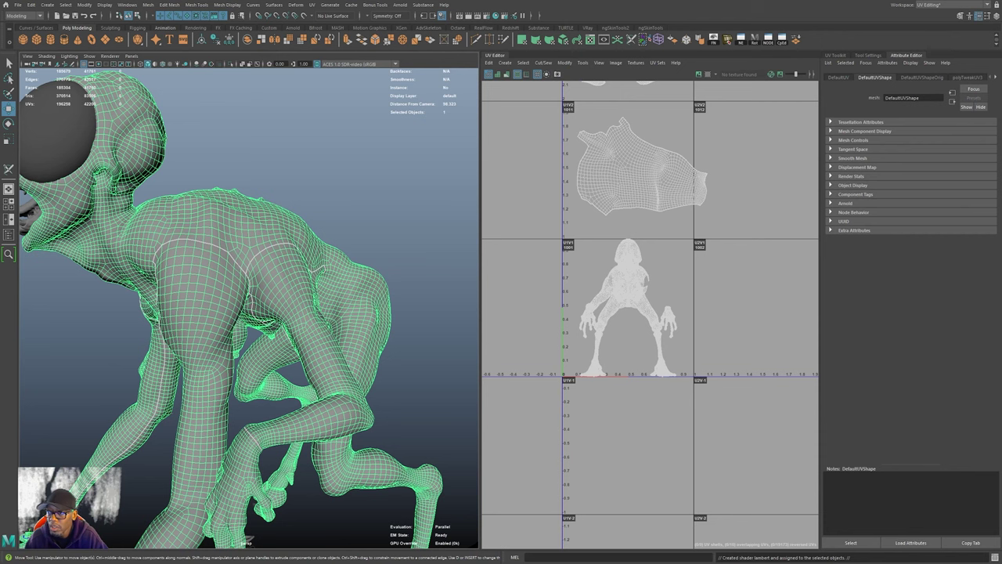
- Review the creature mesh's input nodes in the Channel Box and delete its construction history
click(994, 76)
click(995, 77)
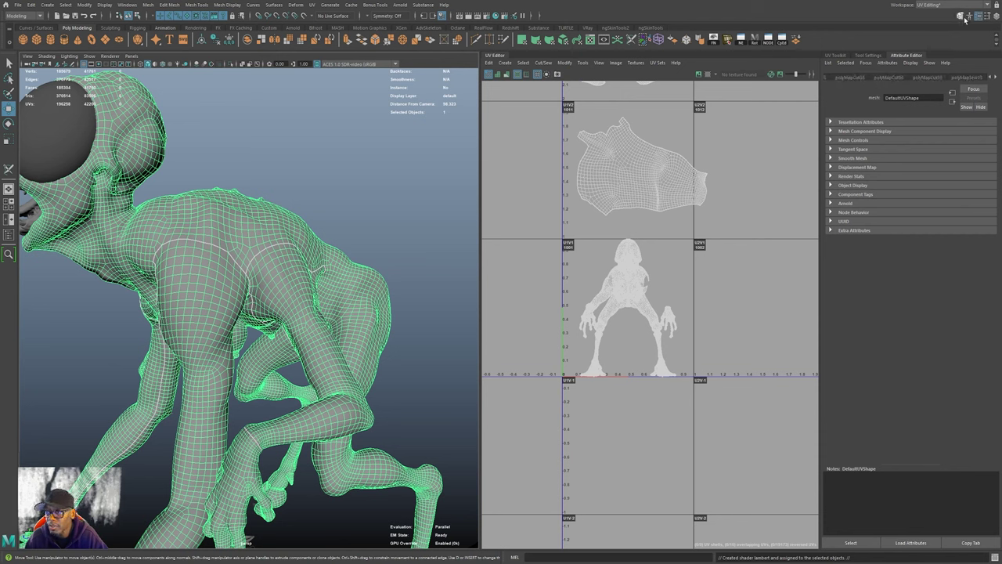
click(996, 15)
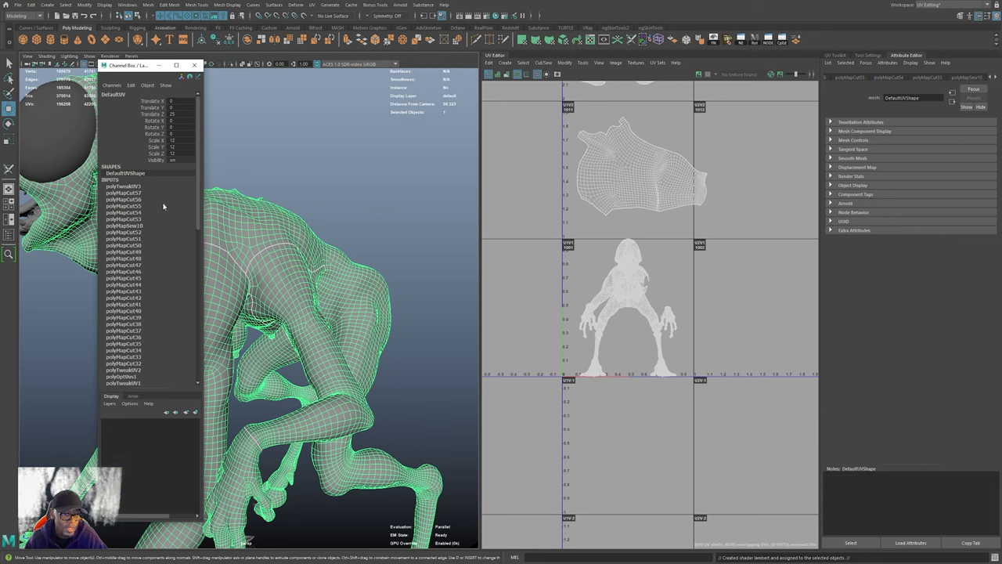
scroll(162, 201, down, 15)
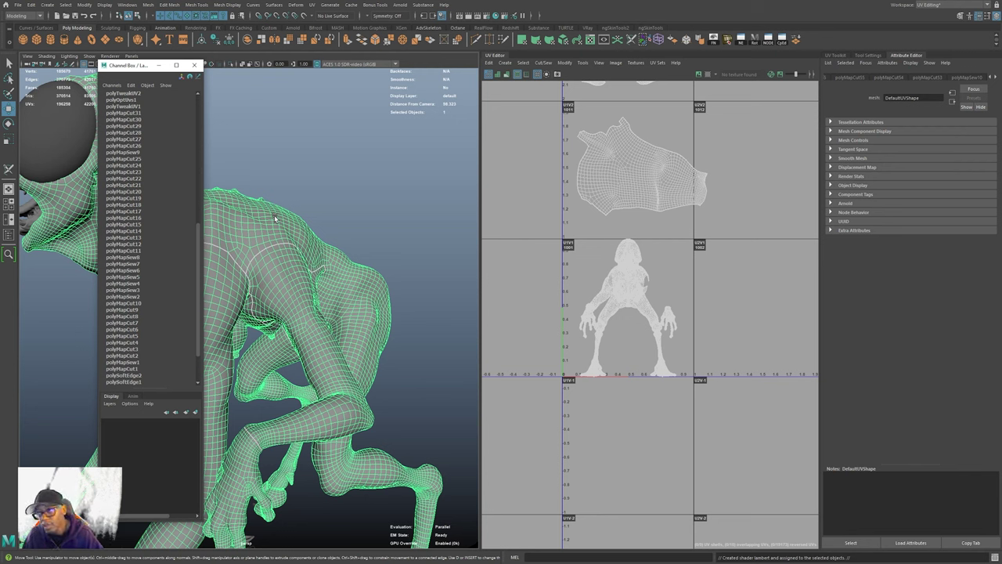
key(w)
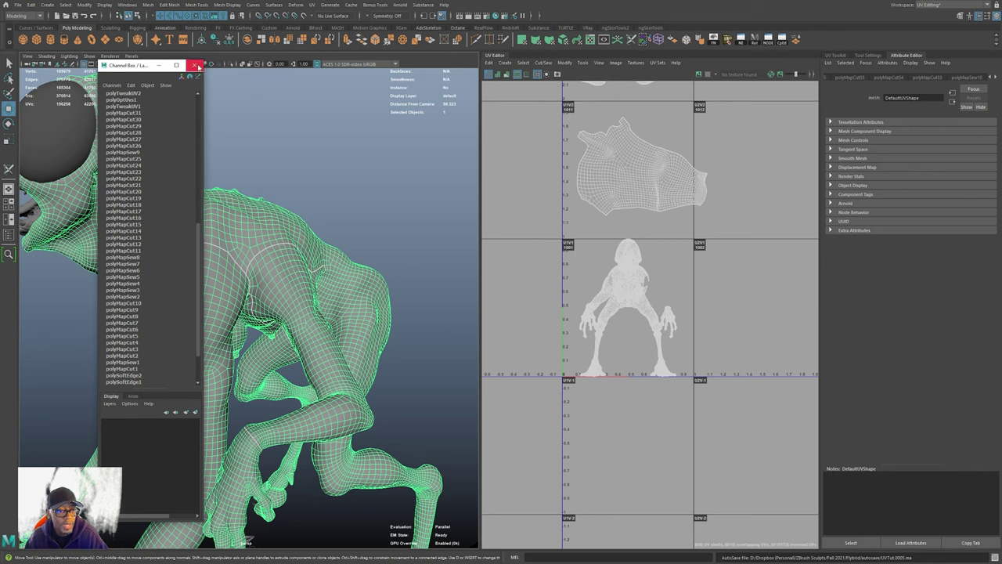
click(194, 65)
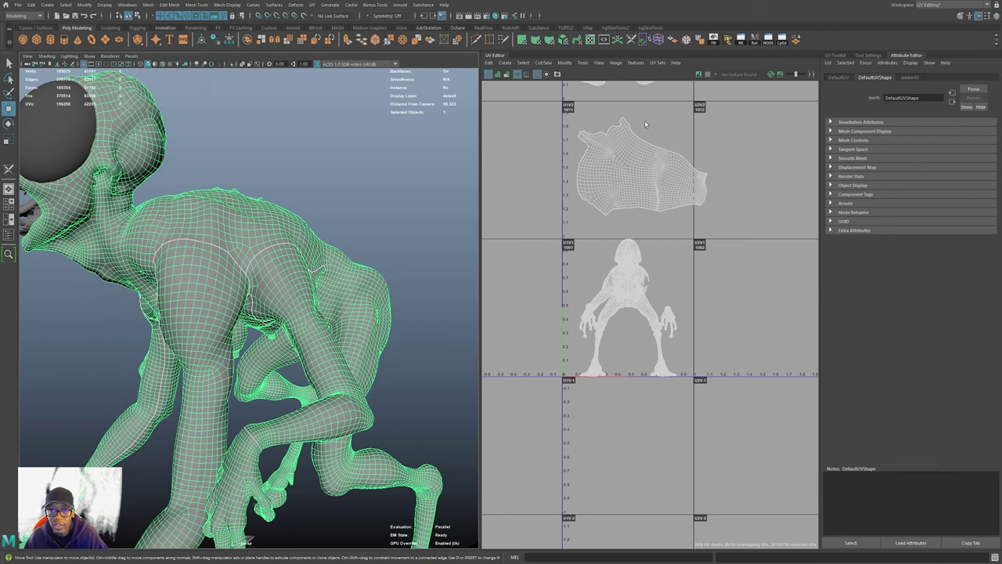
- Check the creature mesh's Channel Box for leftover history nodes and close it
click(995, 17)
alt+drag(266, 260, 220, 253)
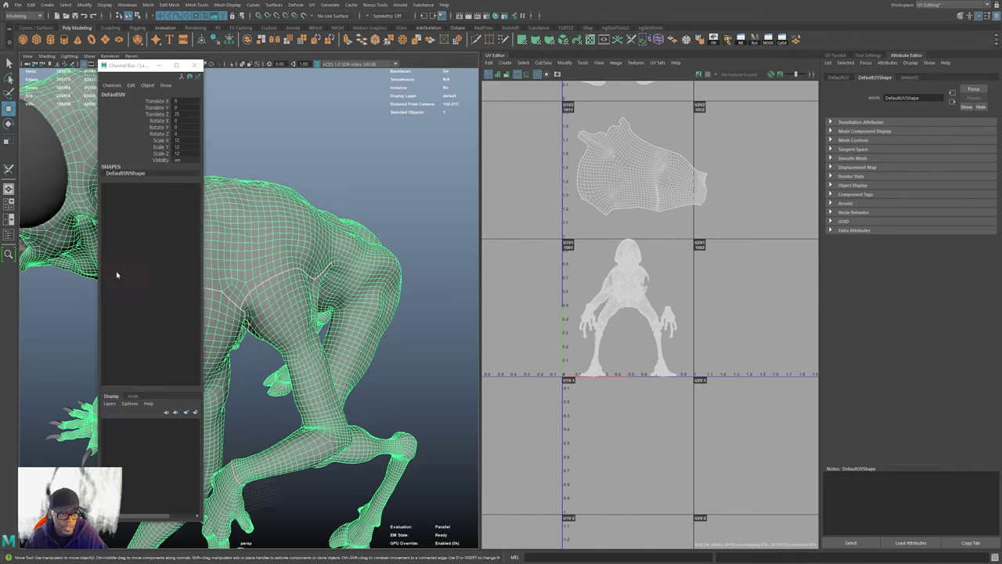
click(194, 65)
alt+drag(290, 237, 339, 355)
- Connect a Checker texture to the color of the creature's lambert2 material and show textures in the viewport
right_click(265, 250)
click(908, 77)
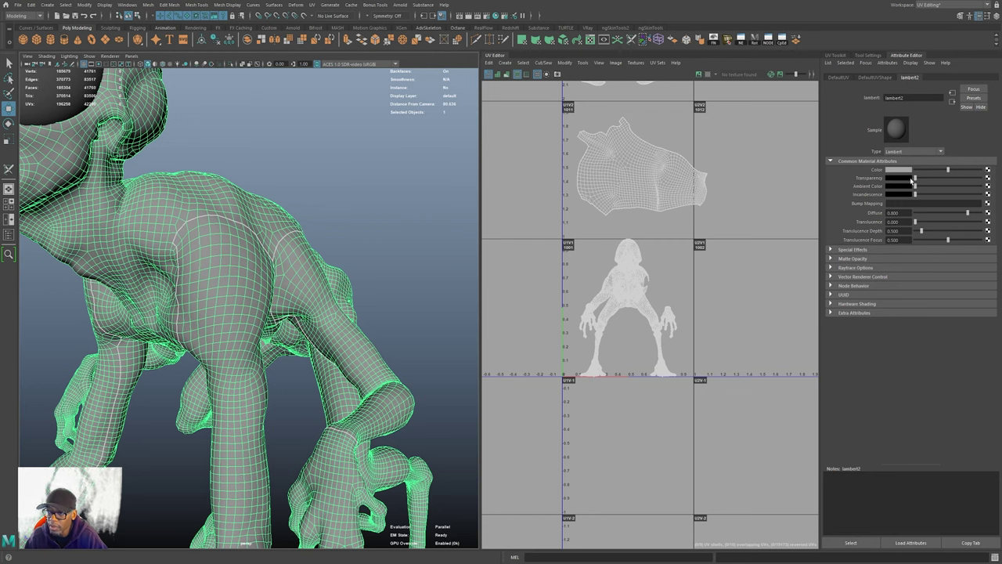
click(987, 169)
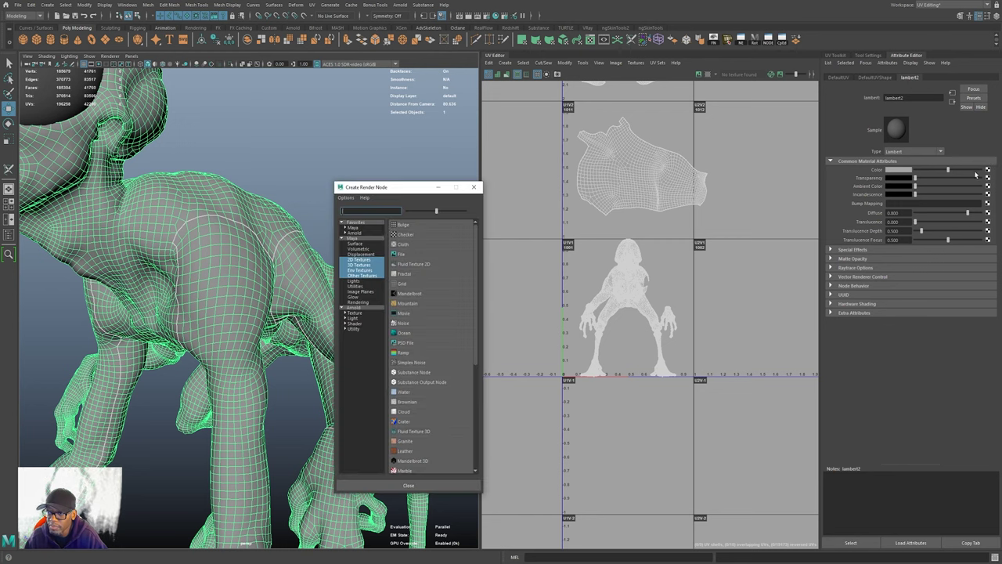
click(405, 234)
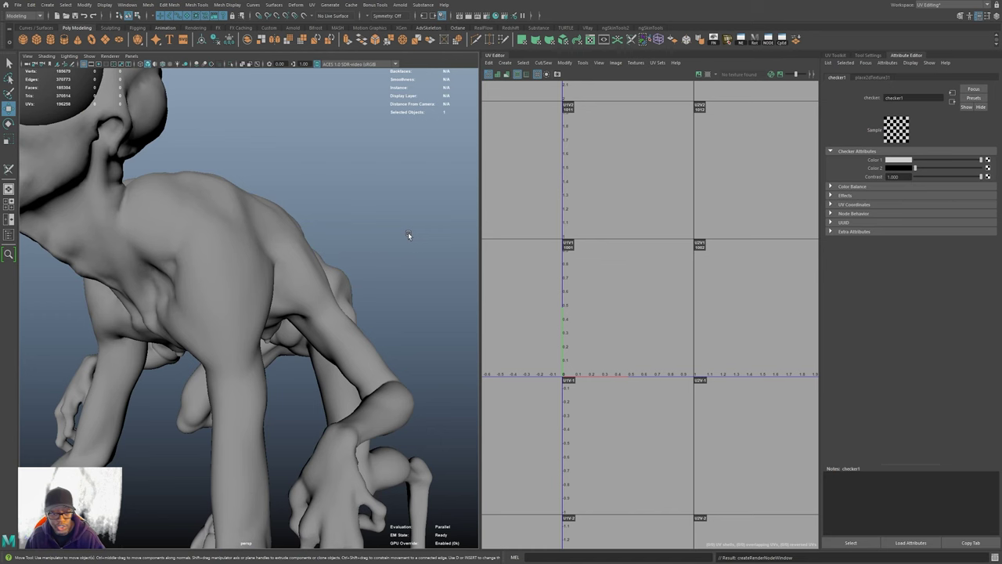
key(6)
- Examine the checker pattern on the creature's back, shoulders and limbs with the mesh deselected
alt+drag(342, 260, 292, 250)
alt+drag(330, 301, 323, 326)
click(331, 363)
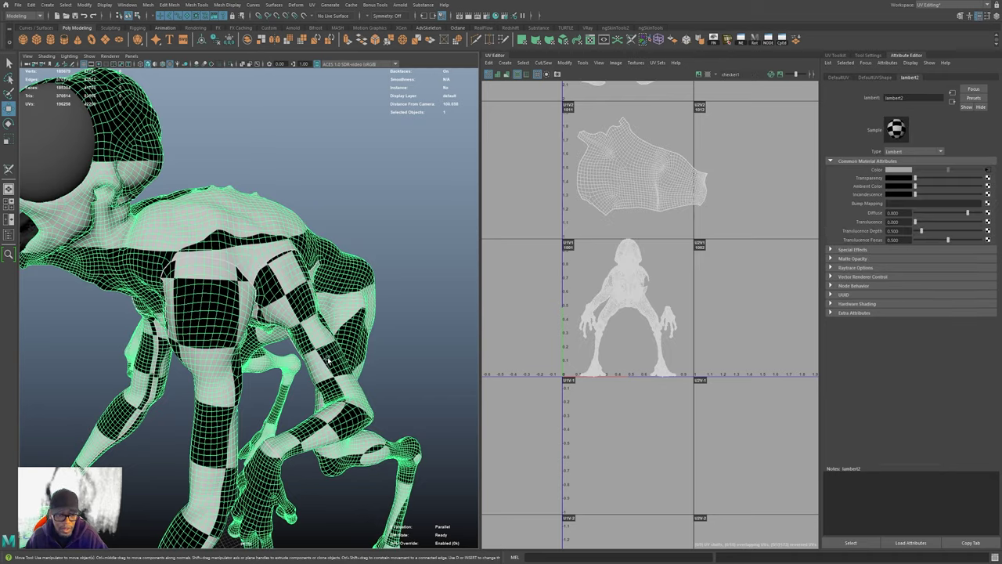
alt+drag(324, 363, 307, 331)
click(431, 204)
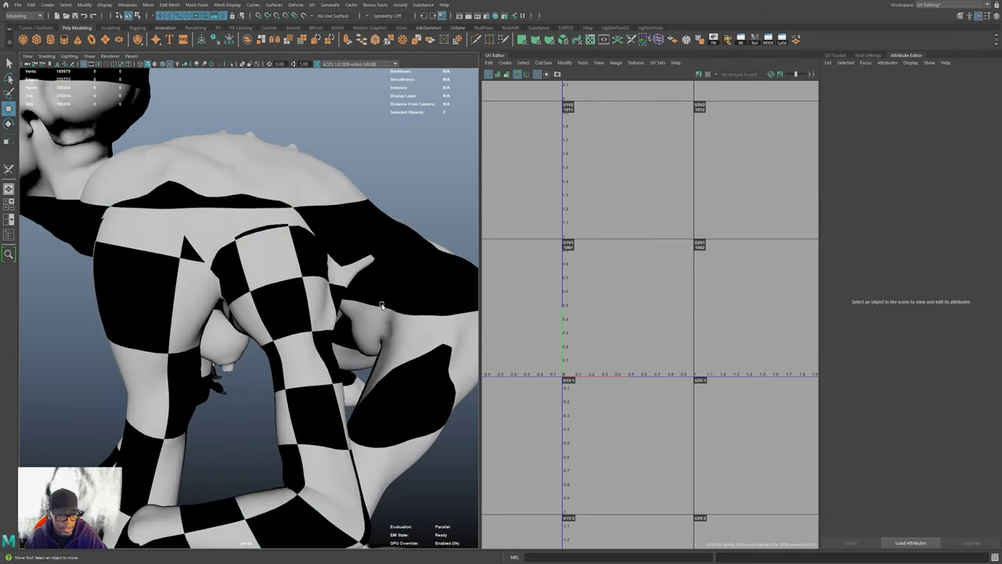
alt+drag(286, 423, 262, 439)
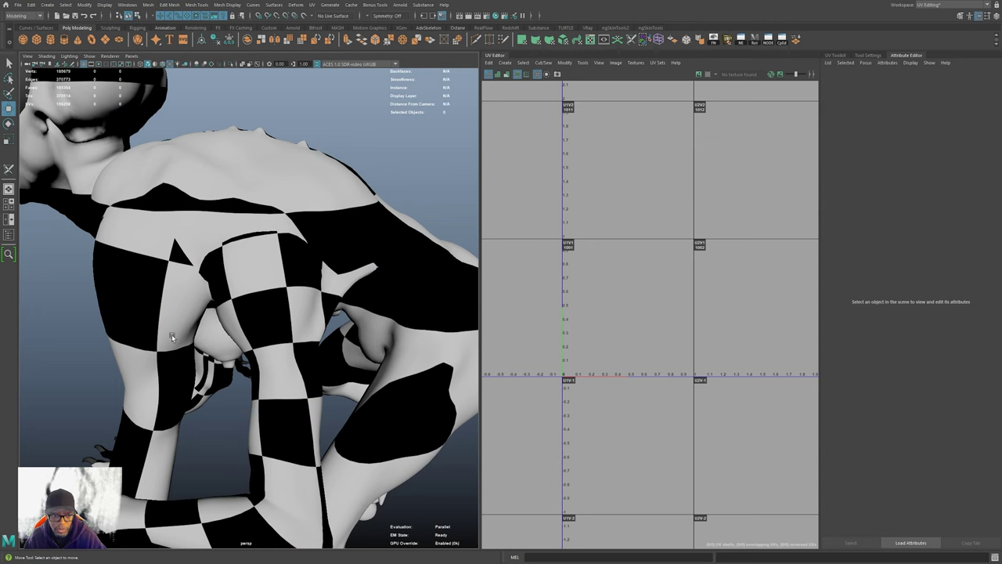
- Set the checker texture's Repeat UV to 50 in both directions on the creature's material
click(304, 299)
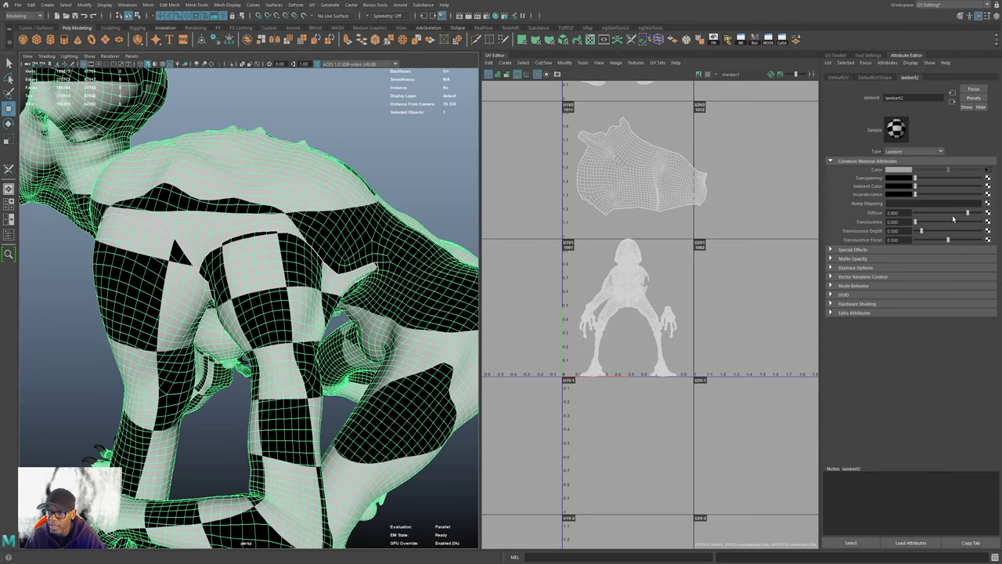
click(987, 170)
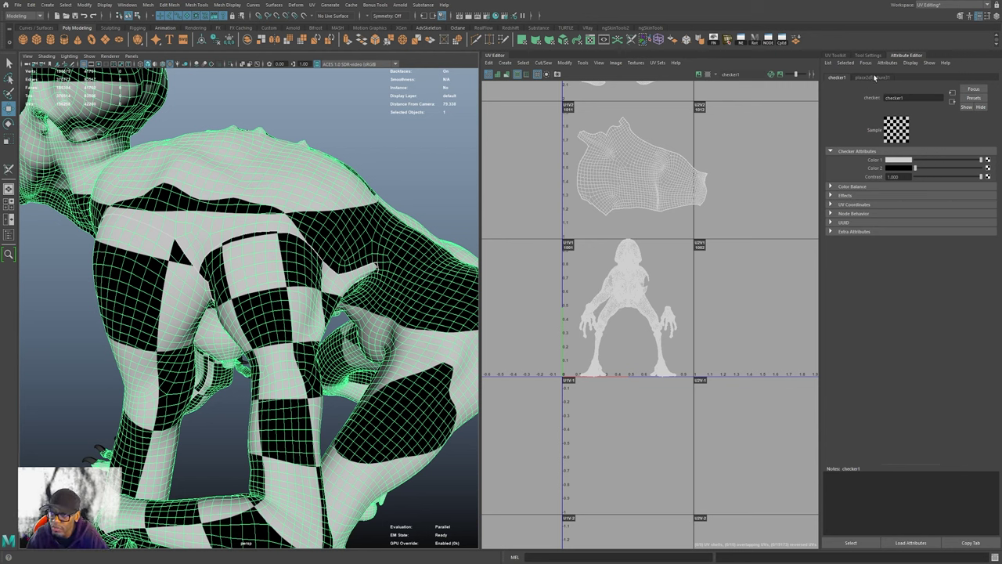
click(873, 77)
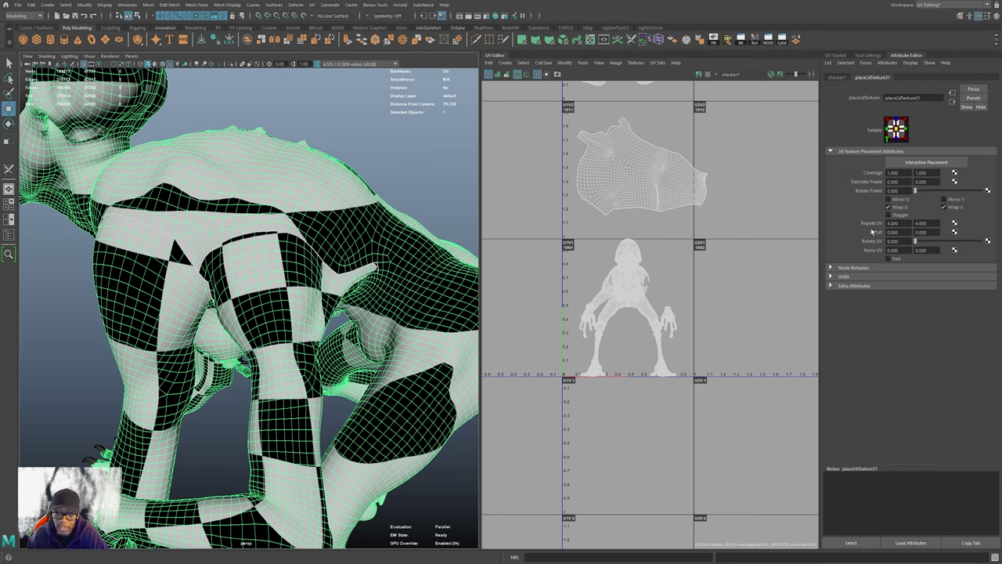
drag(904, 223, 852, 220)
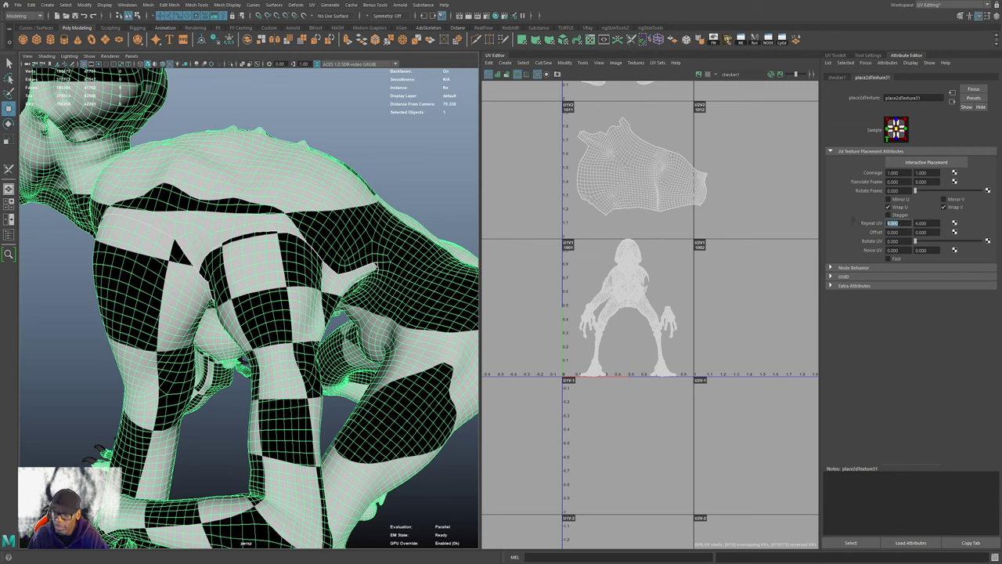
text(10)
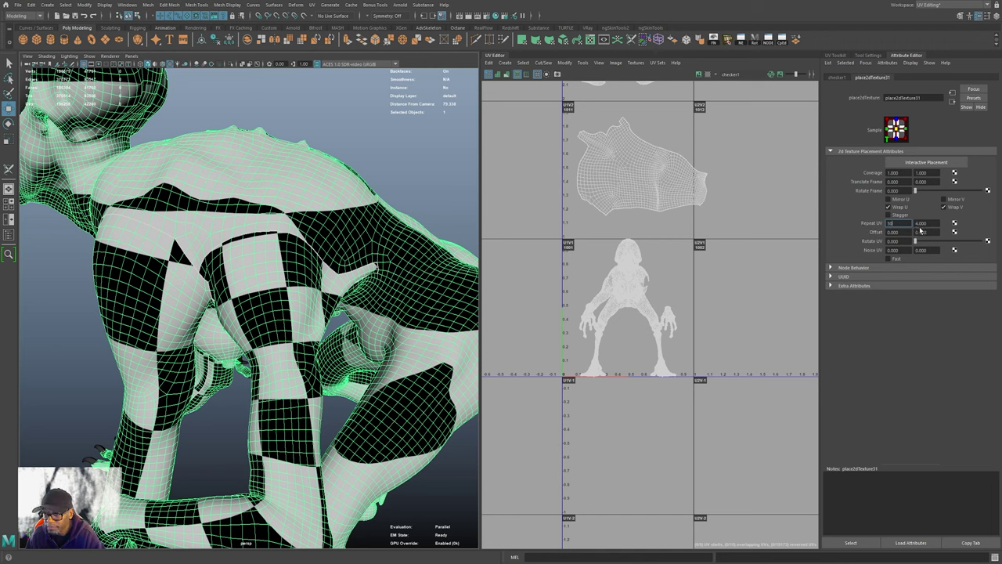
key(Tab)
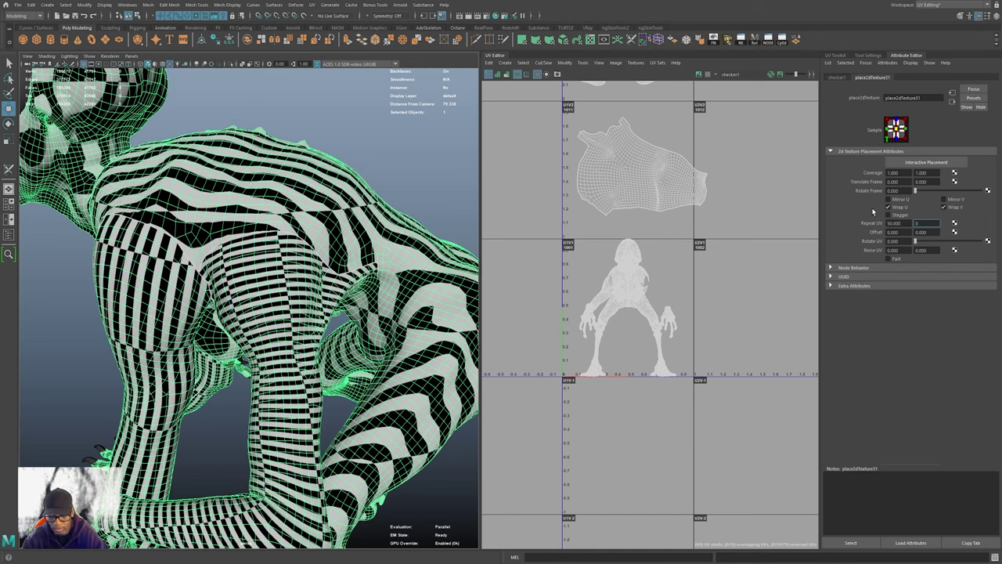
text(50)
key(Return)
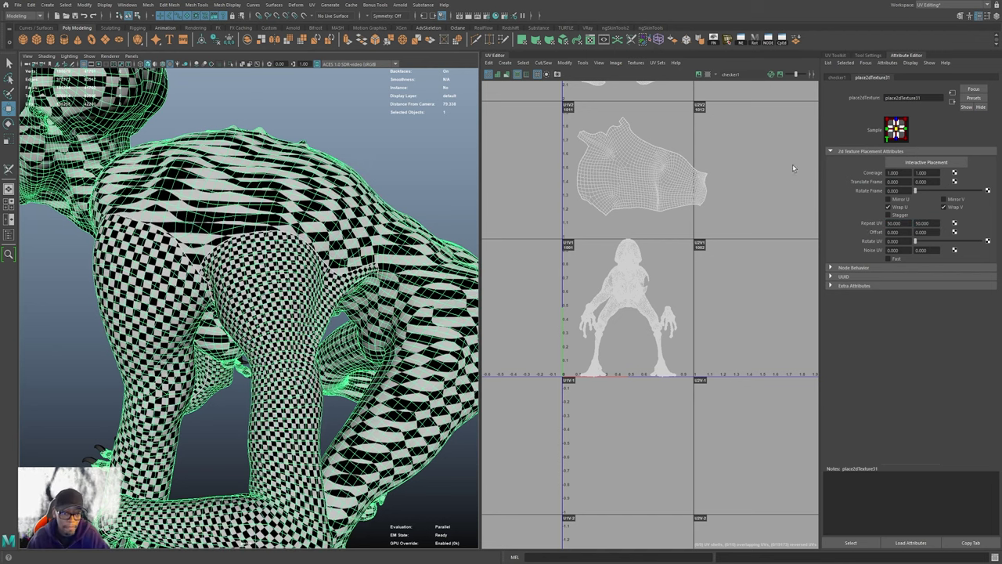
- Deselect the mesh and inspect the finer checker pattern on the middle limb for distortion
click(411, 168)
alt+drag(412, 167, 287, 406)
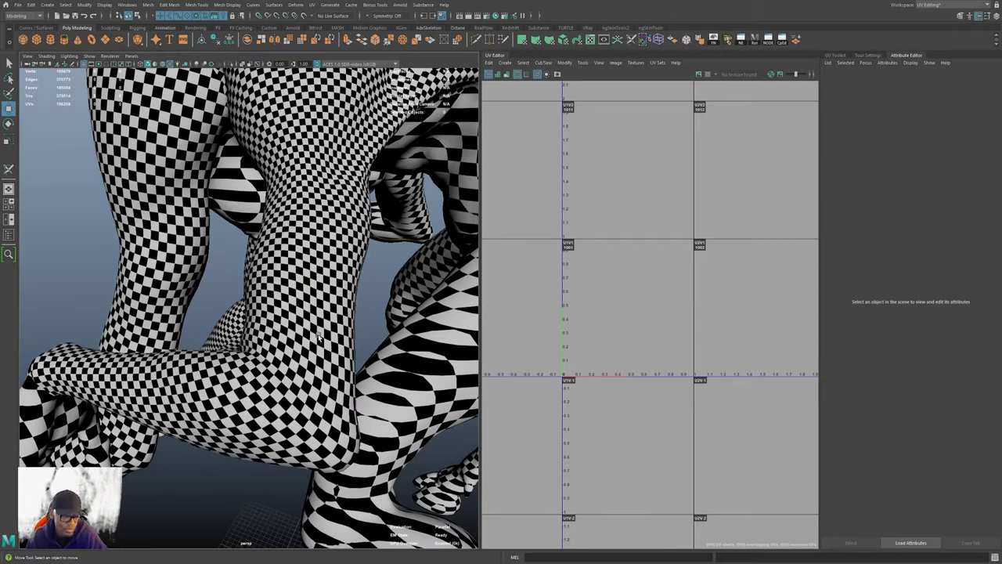
alt+drag(305, 384, 287, 375)
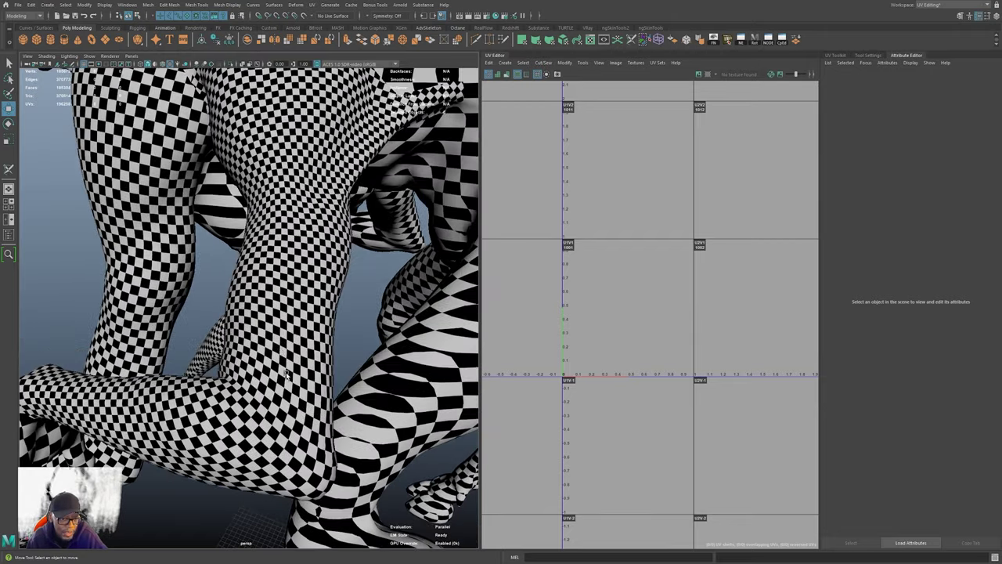
- Select the middle limb's UV shell in UDIM tile 1011 and run Optimize on it twice
click(299, 284)
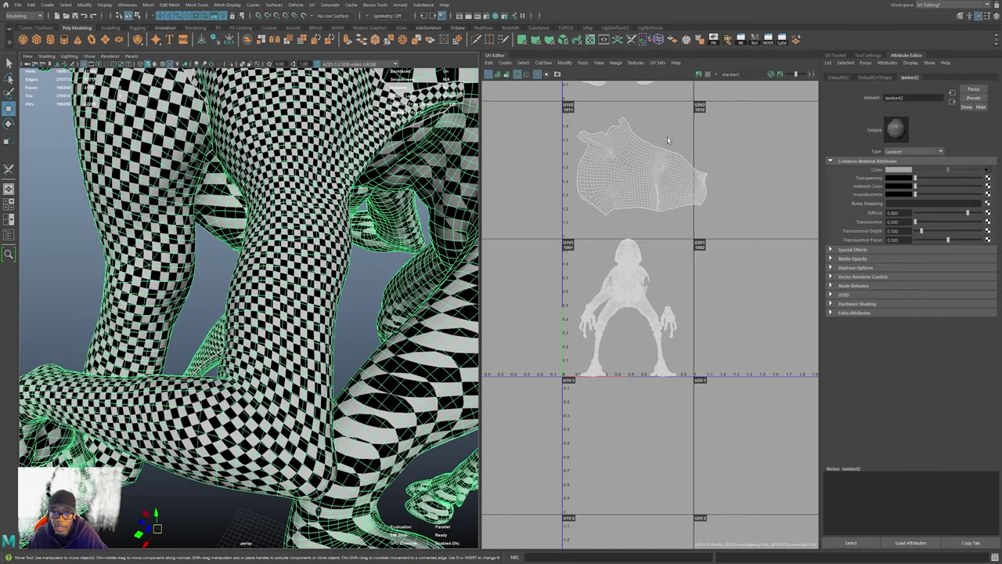
alt+middle_drag(667, 140, 653, 165)
click(837, 55)
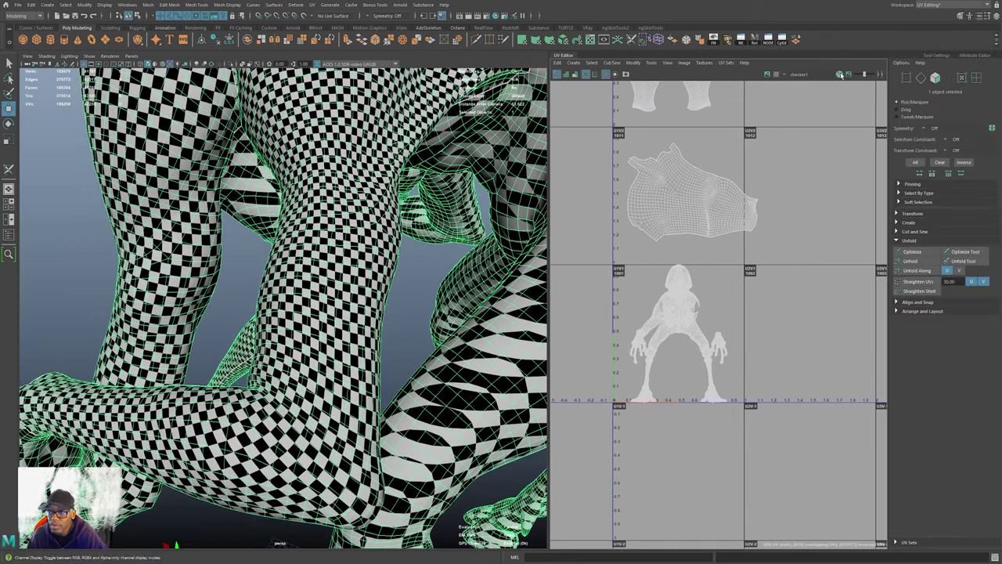
right_drag(699, 204, 661, 194)
click(715, 205)
click(715, 204)
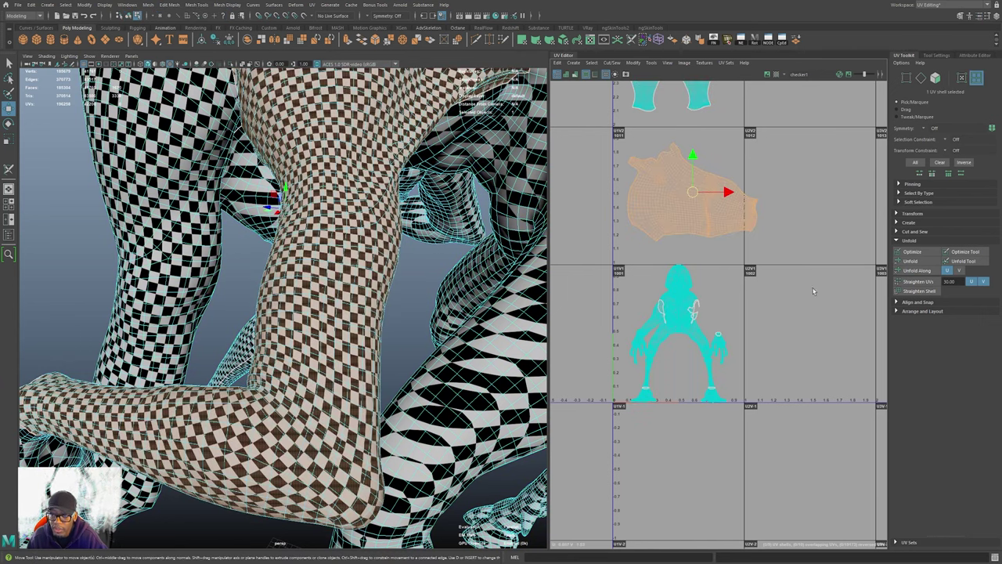
scroll(694, 224, up, 8)
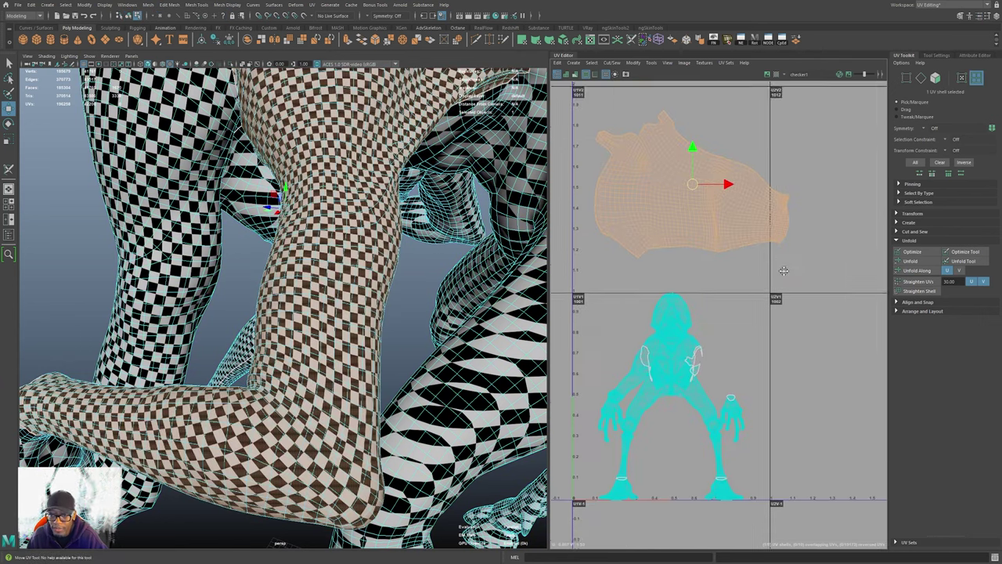
scroll(716, 345, up, 3)
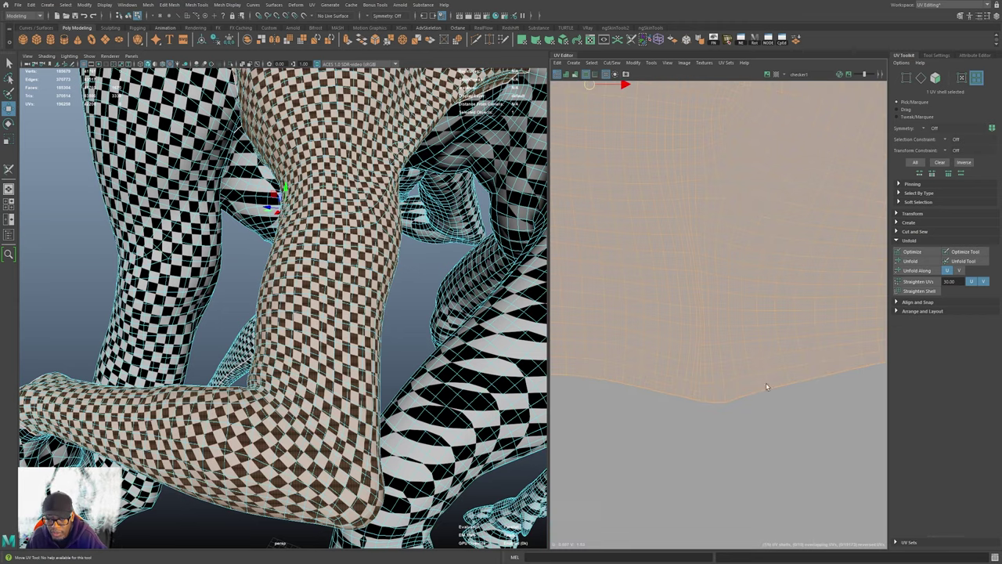
alt+right_drag(765, 363, 617, 347)
alt+right_drag(797, 347, 606, 334)
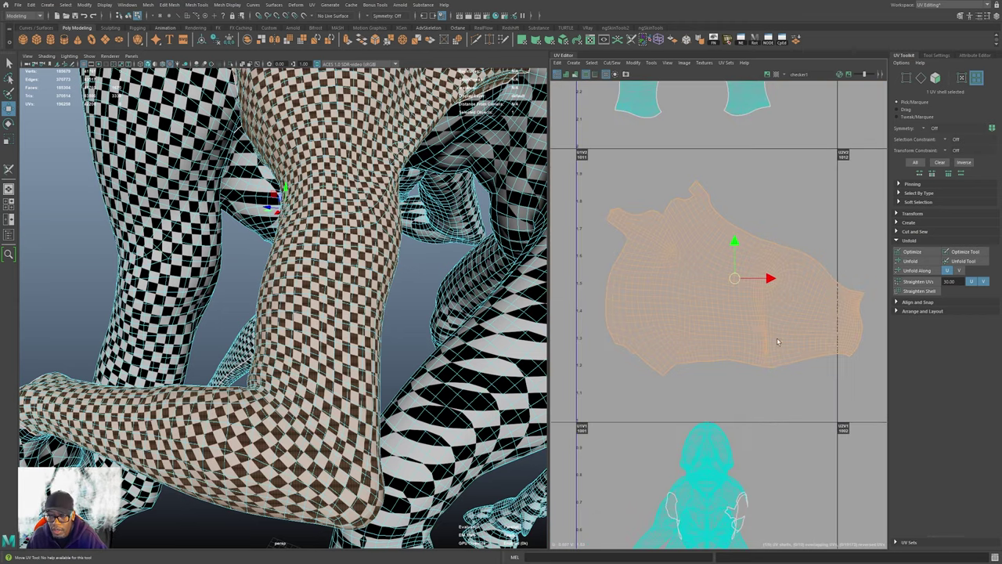
alt+middle_drag(781, 347, 783, 367)
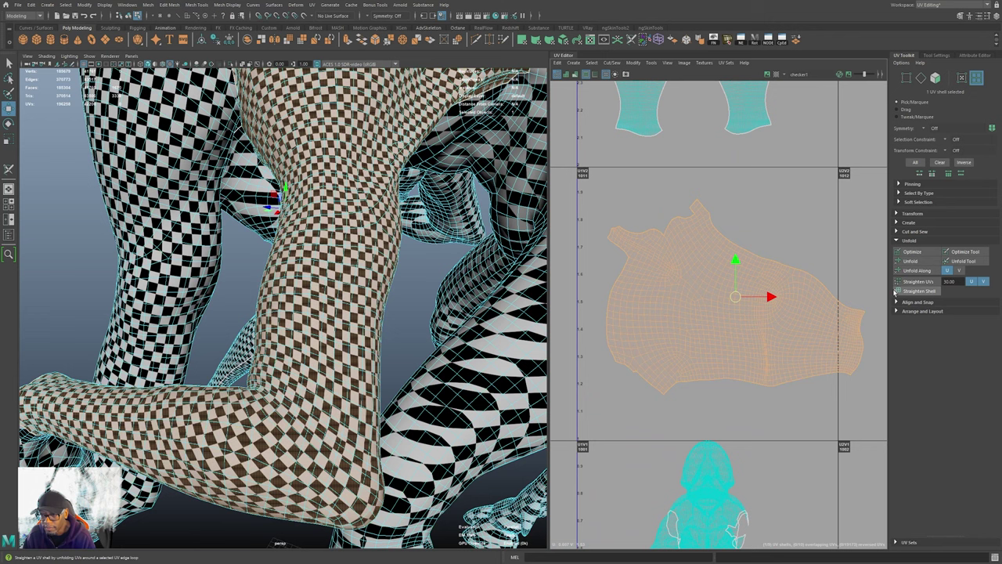
click(910, 252)
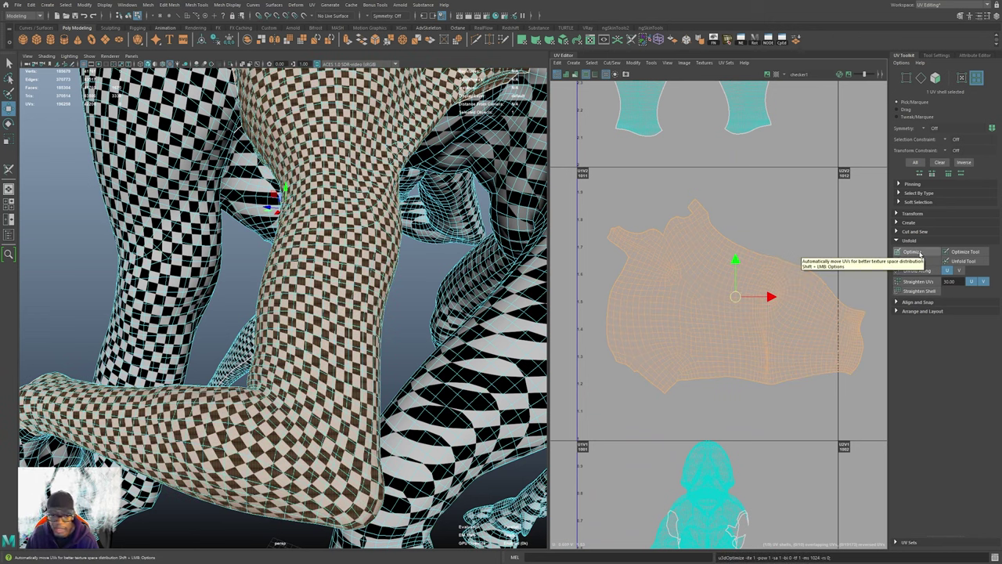
click(919, 252)
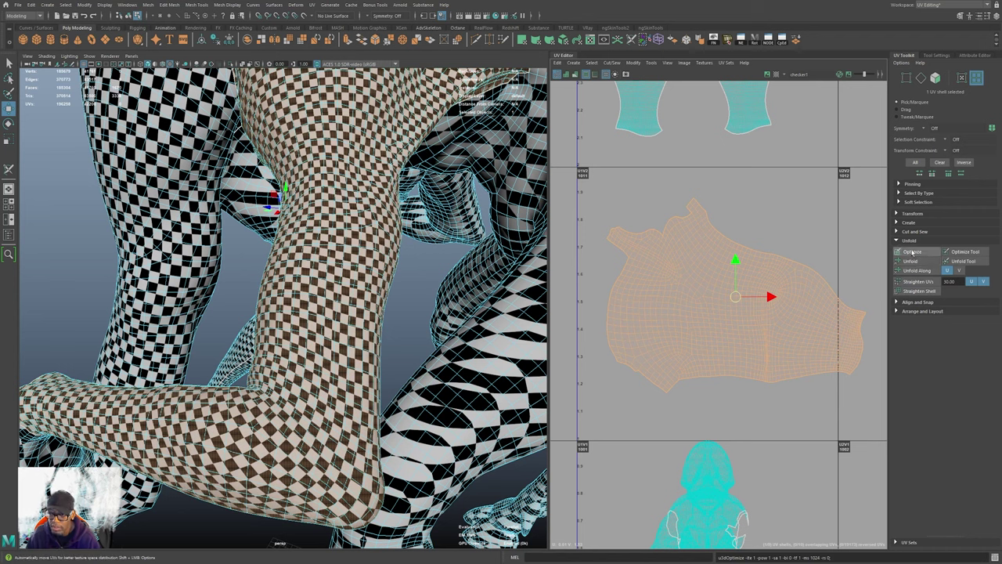
- Activate the Optimize UV brush and run the Optimize command on the middle limb's shell four more times
click(653, 63)
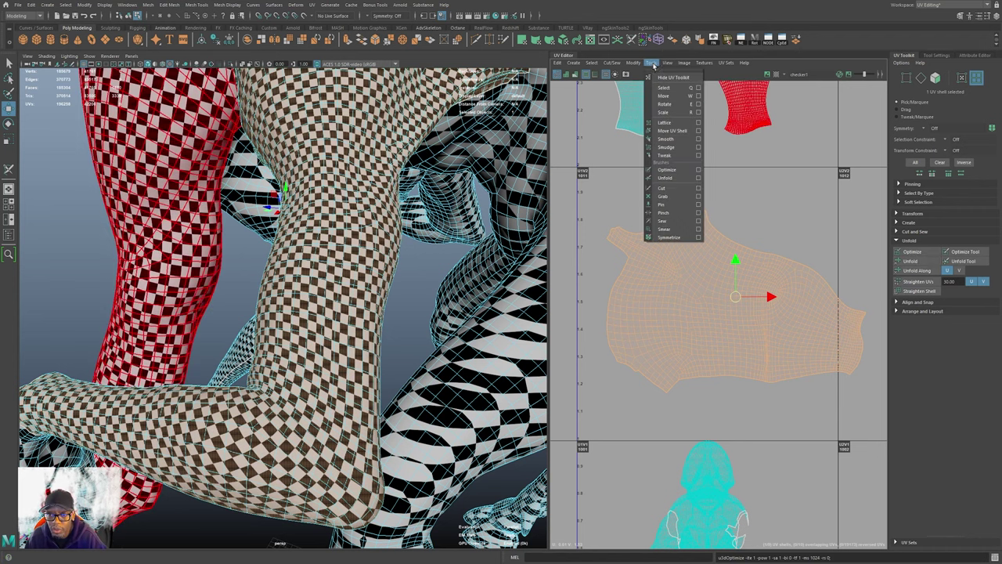
click(666, 169)
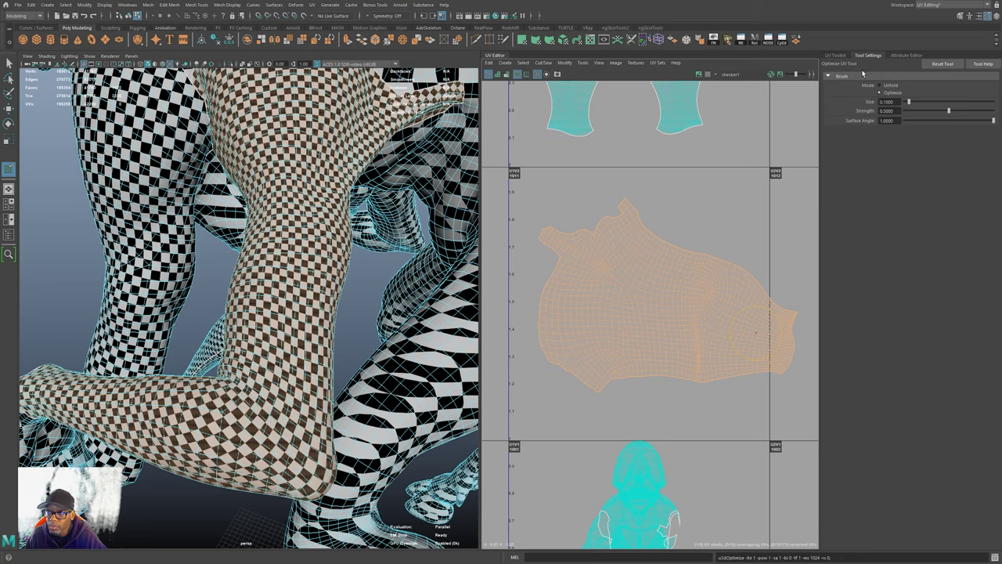
click(836, 56)
click(913, 252)
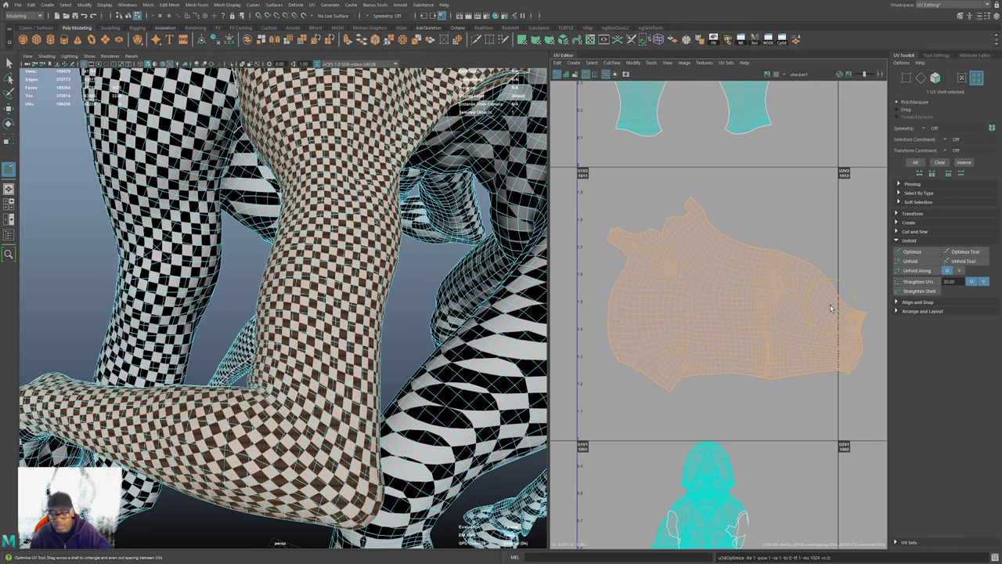
click(917, 252)
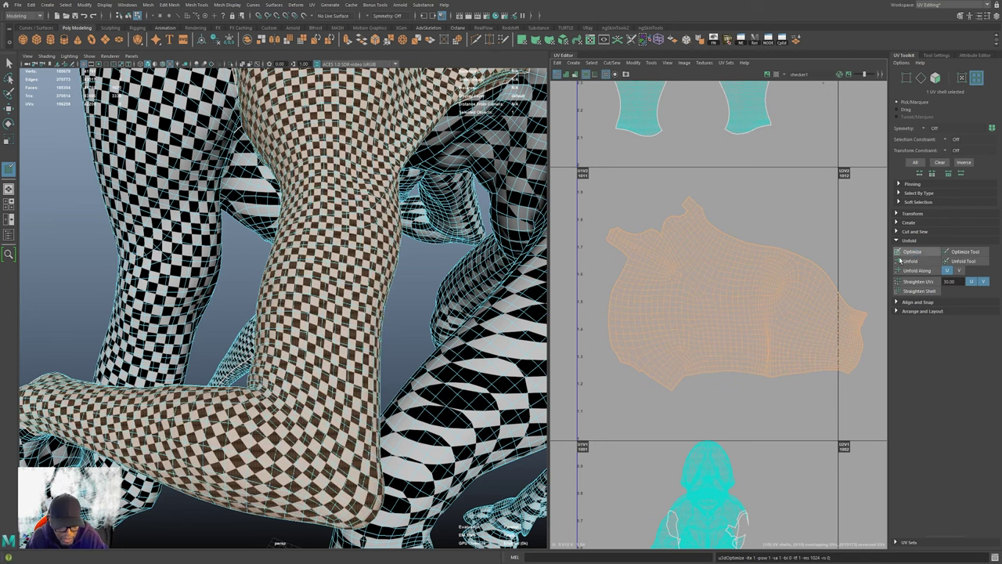
click(914, 252)
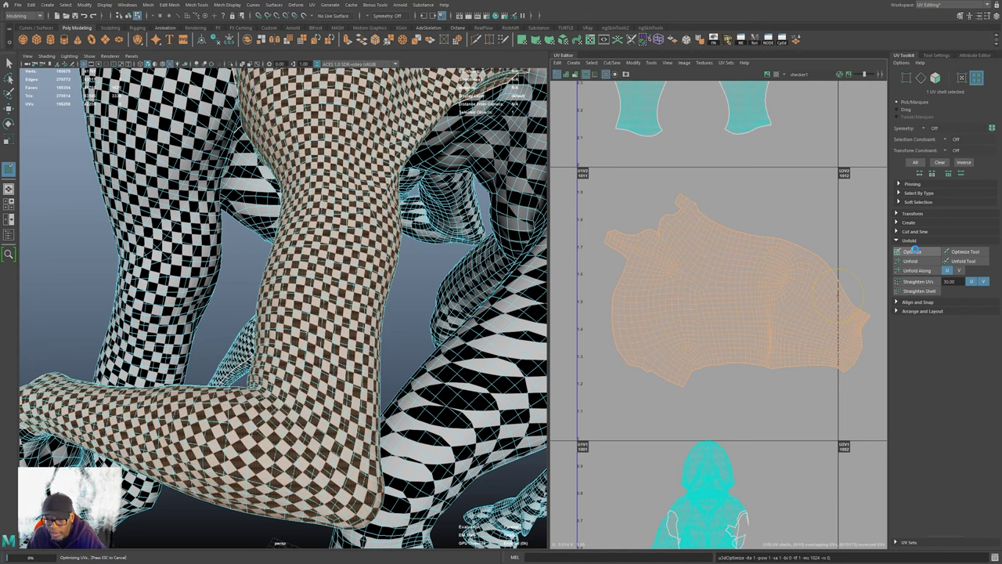
click(914, 251)
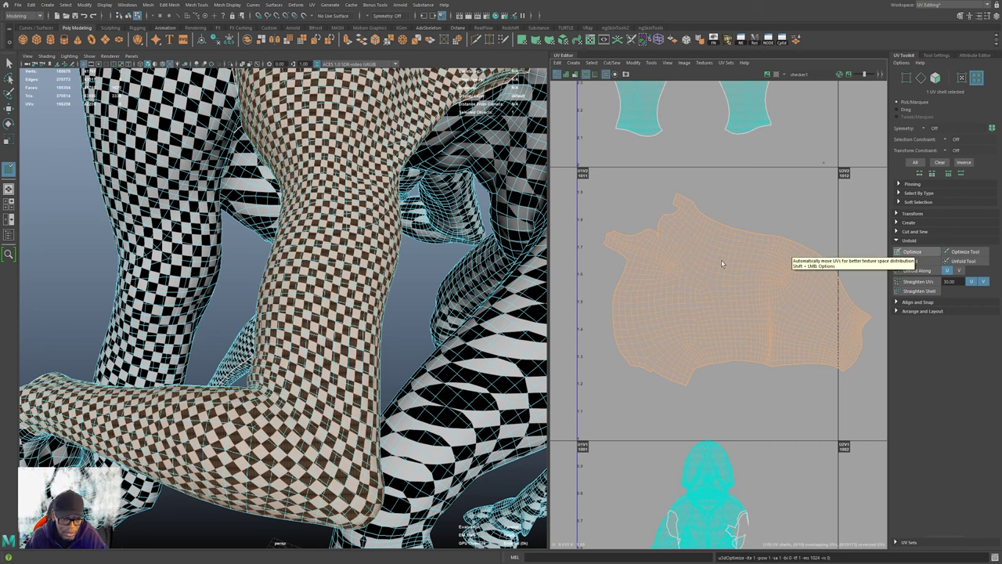
- Return to object mode, clear the selection and examine the checker pattern on the optimized middle limb
alt+drag(422, 360, 415, 338)
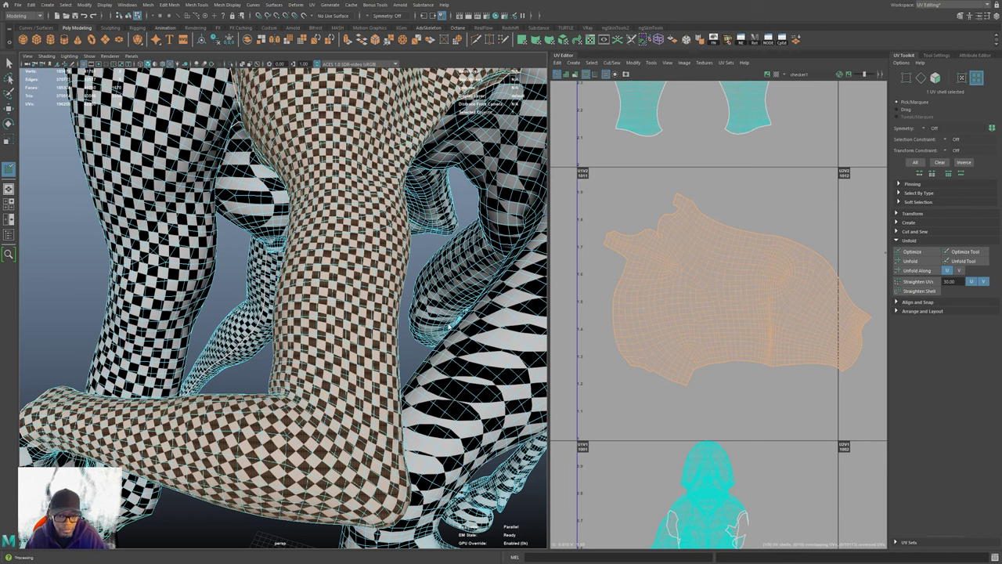
key(F8)
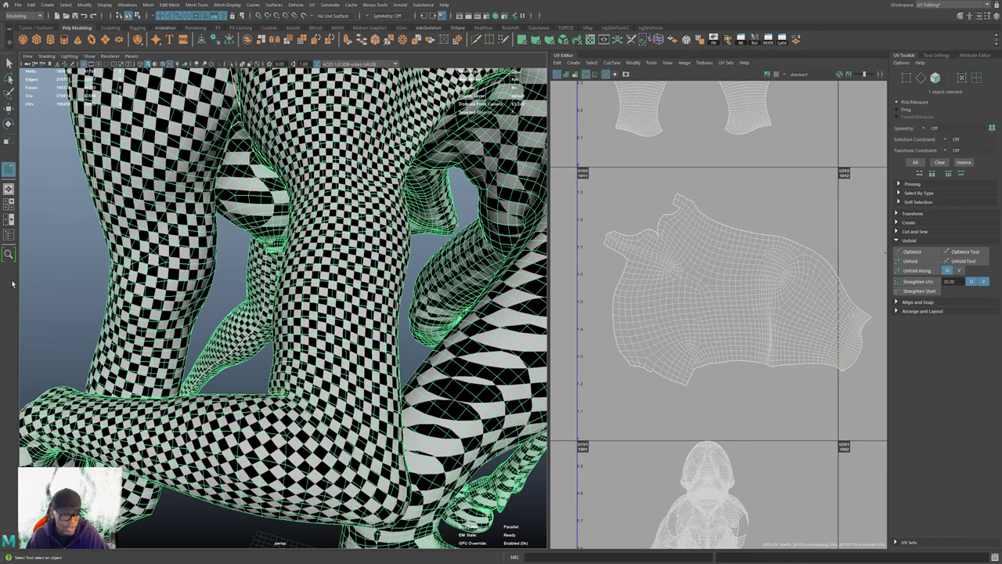
click(76, 278)
scroll(330, 332, down, 3)
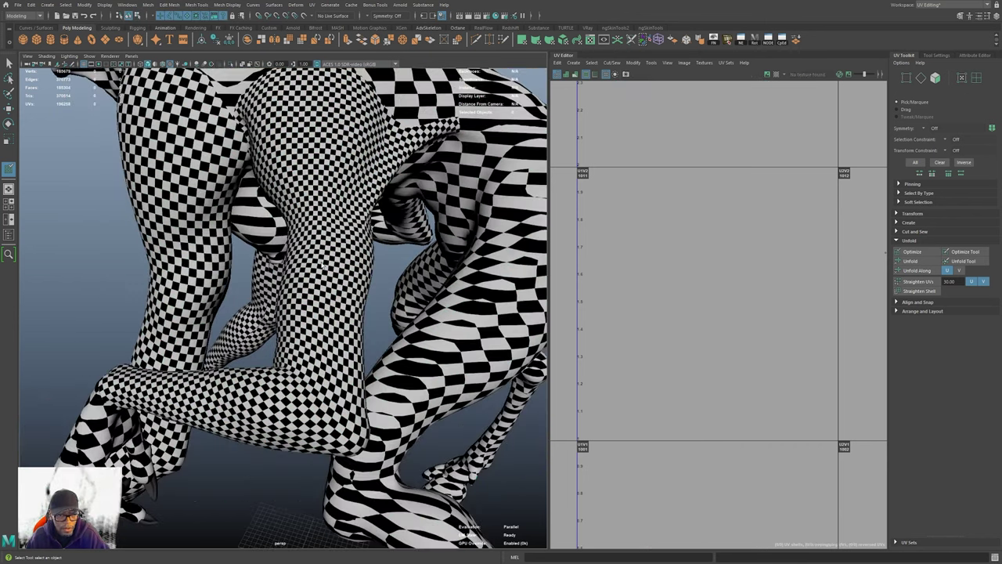
alt+drag(312, 420, 314, 426)
alt+right_drag(318, 427, 331, 342)
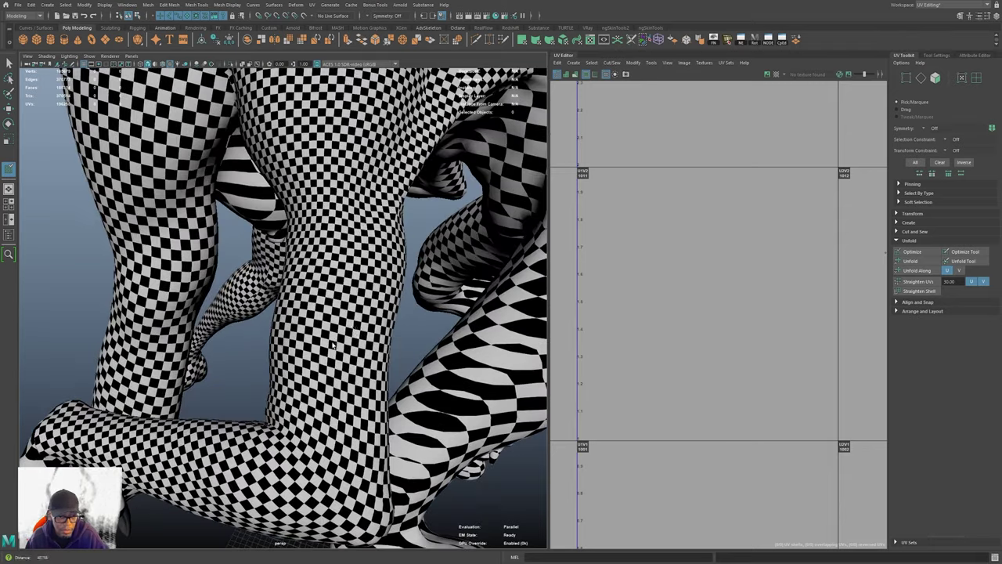
- Examine the checker squares around the optimized middle limb, from thigh to lower leg and up close, for remaining UV stretching
alt+right_drag(327, 298, 393, 362)
alt+drag(413, 413, 353, 383)
alt+drag(332, 416, 341, 395)
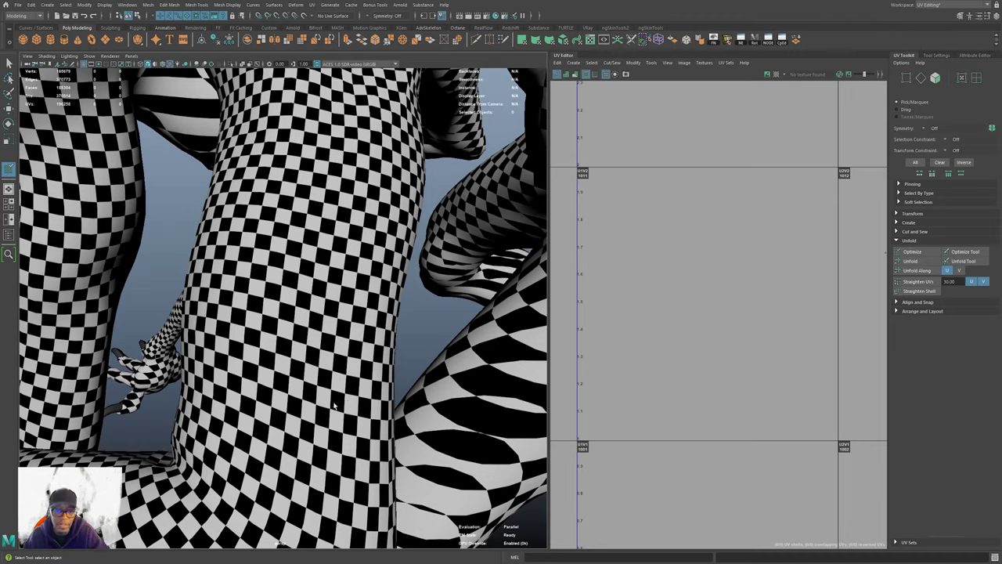
alt+middle_drag(328, 304, 335, 384)
alt+right_drag(335, 384, 283, 382)
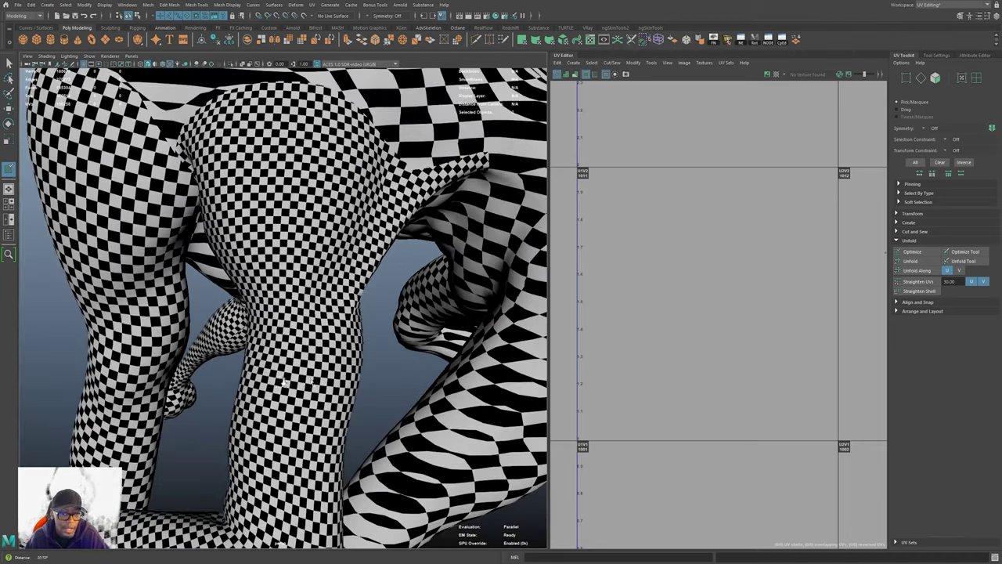
alt+drag(284, 381, 362, 322)
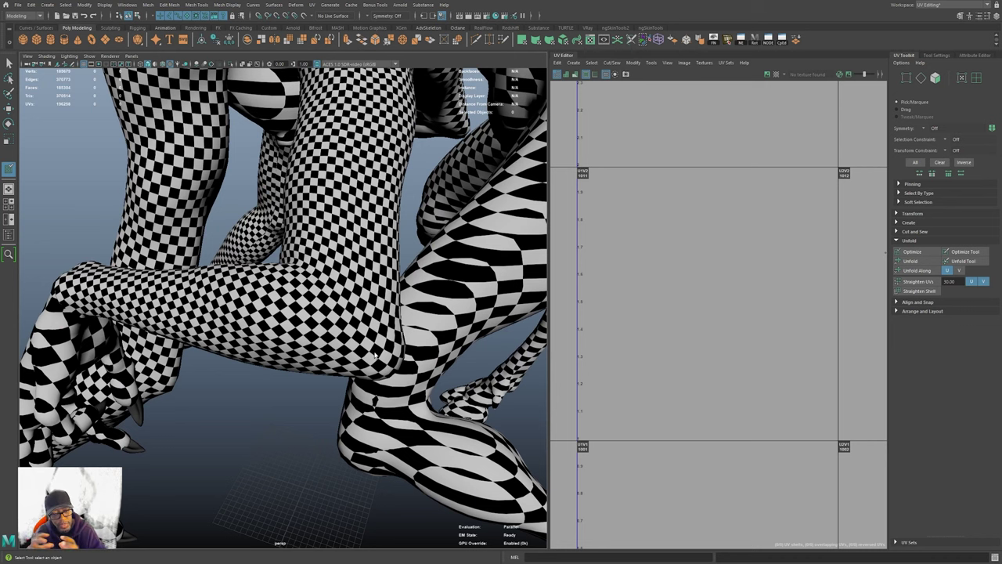
alt+drag(326, 282, 402, 380)
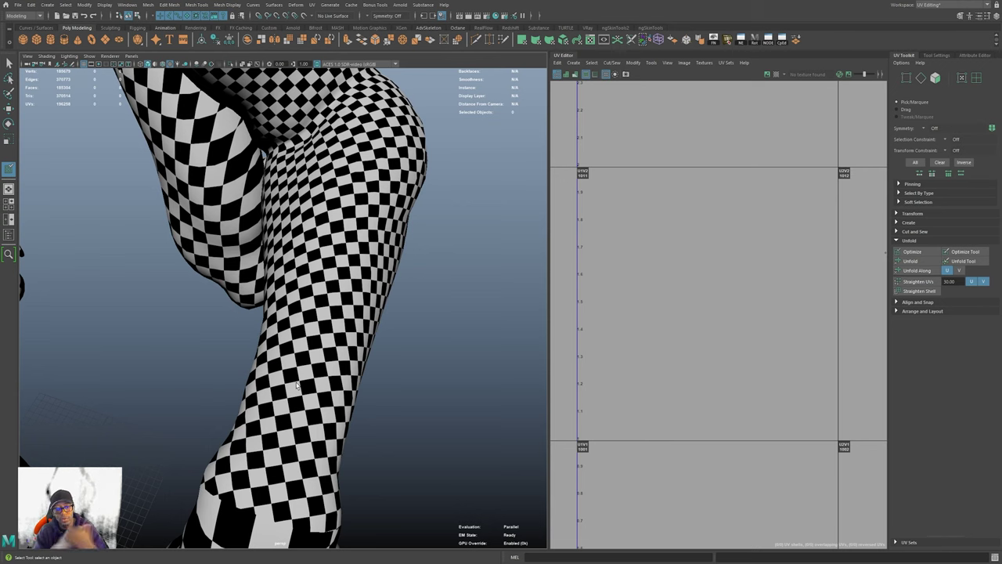
alt+drag(291, 421, 317, 425)
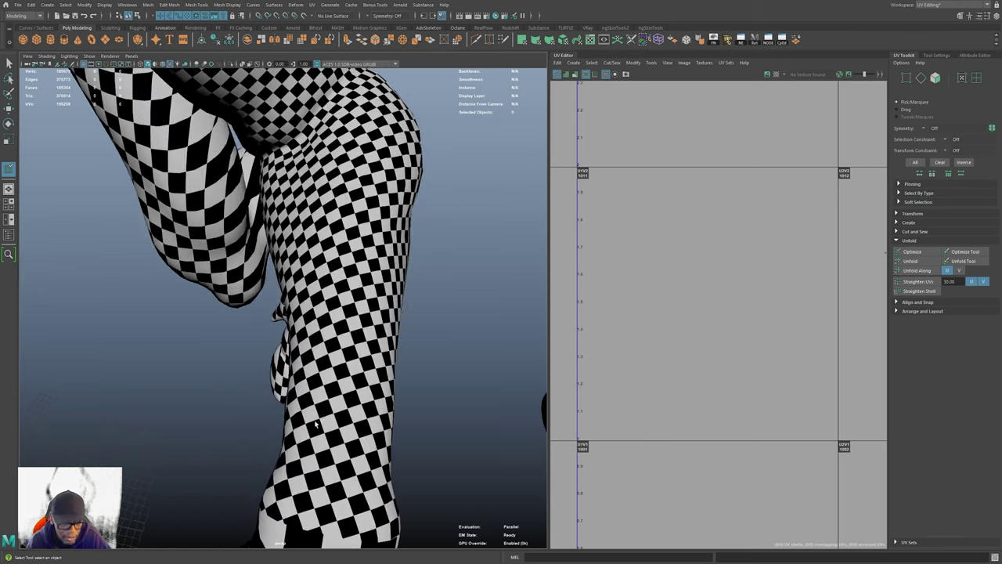
alt+right_drag(318, 425, 403, 421)
alt+middle_drag(403, 421, 376, 399)
alt+right_drag(377, 399, 401, 425)
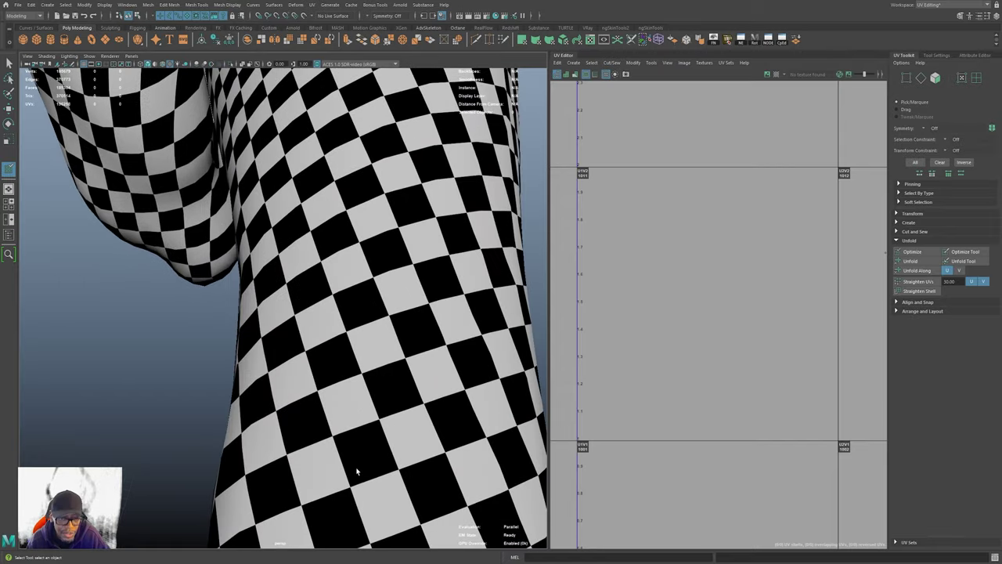
- Select the creature's body mesh to show its UV shells in the UV editor
alt+right_drag(369, 452, 338, 437)
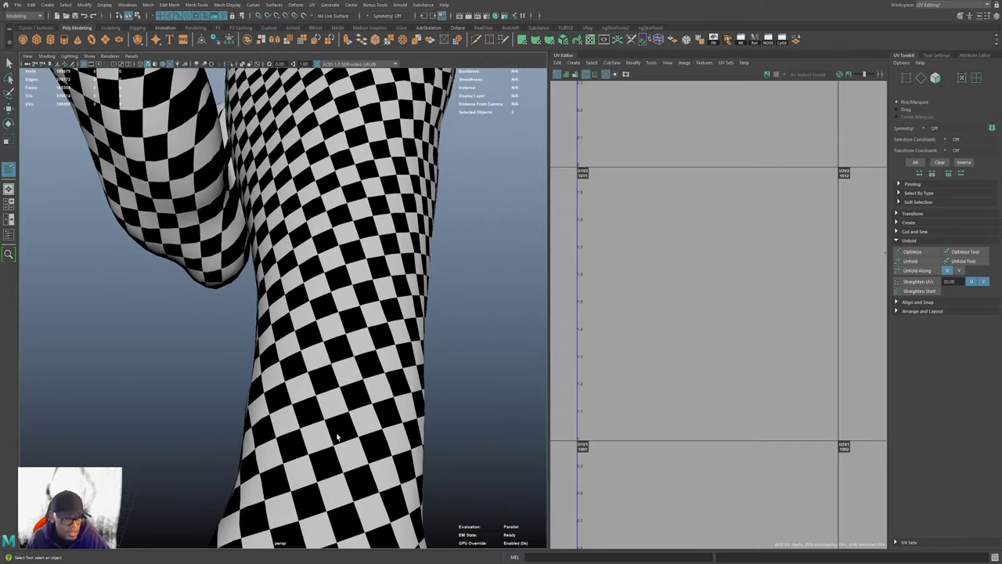
alt+drag(394, 419, 179, 314)
alt+right_drag(178, 314, 203, 372)
click(195, 342)
alt+right_drag(802, 319, 623, 238)
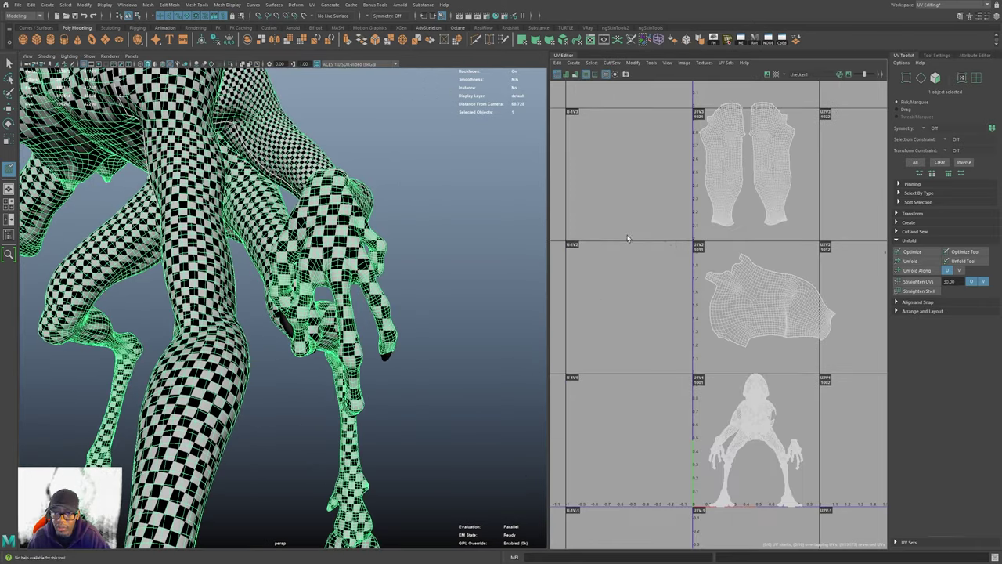
alt+middle_drag(666, 211, 556, 367)
scroll(657, 320, up, 1)
- Switch to UV shell selection and select the second leg shell in UV tile 1021
shift+right_click(671, 303)
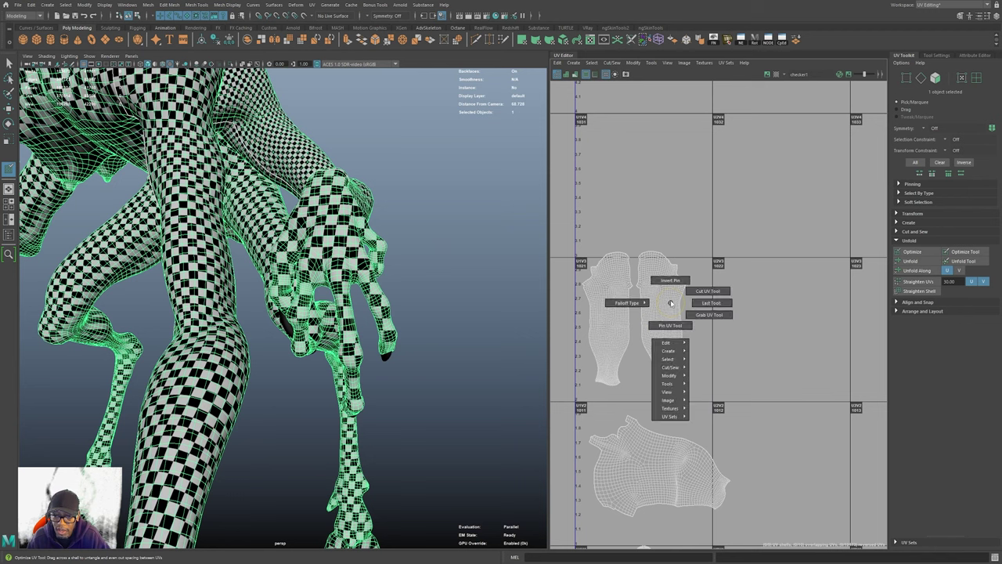
key(w)
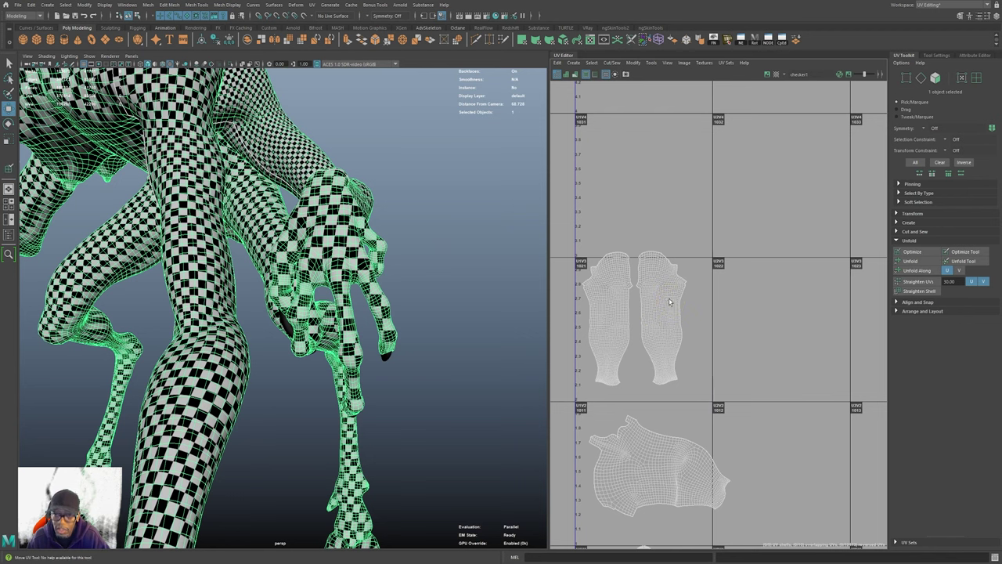
alt+middle_drag(677, 339, 689, 335)
right_drag(671, 297, 643, 290)
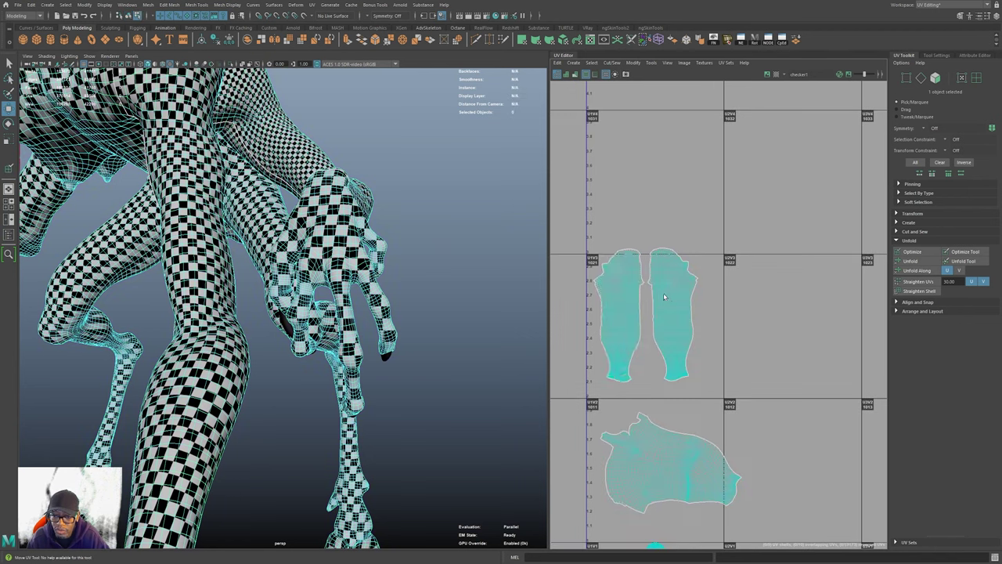
click(666, 302)
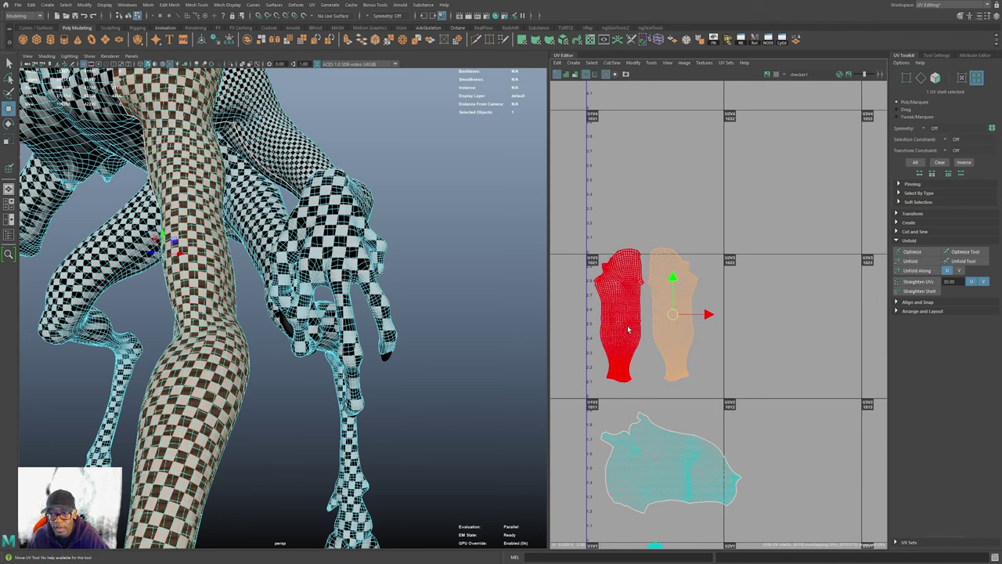
- Optimize the selected leg shell repeatedly to even out its texture space distribution
click(922, 251)
click(922, 251)
alt+middle_drag(266, 417, 391, 221)
alt+drag(390, 223, 356, 265)
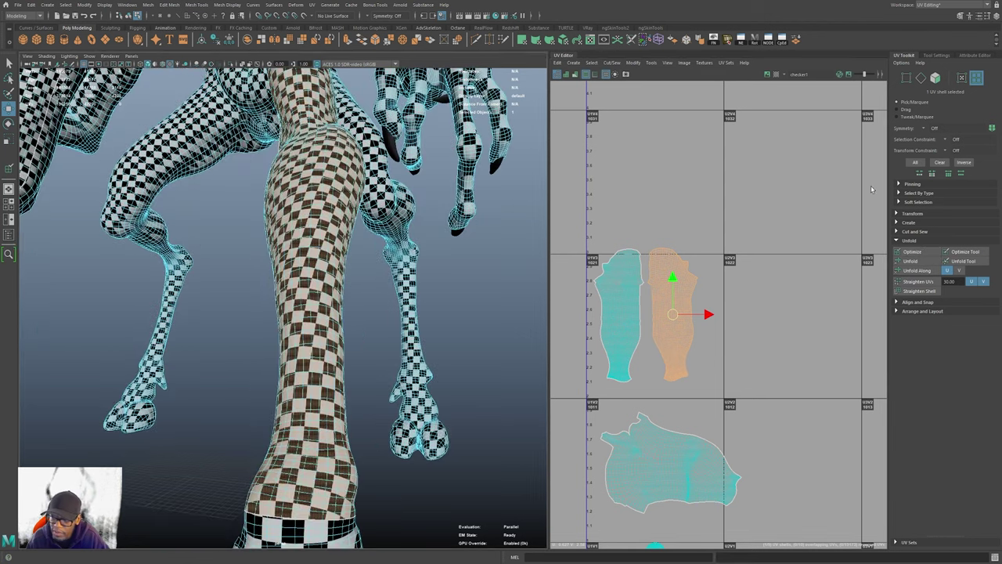
click(912, 251)
click(913, 252)
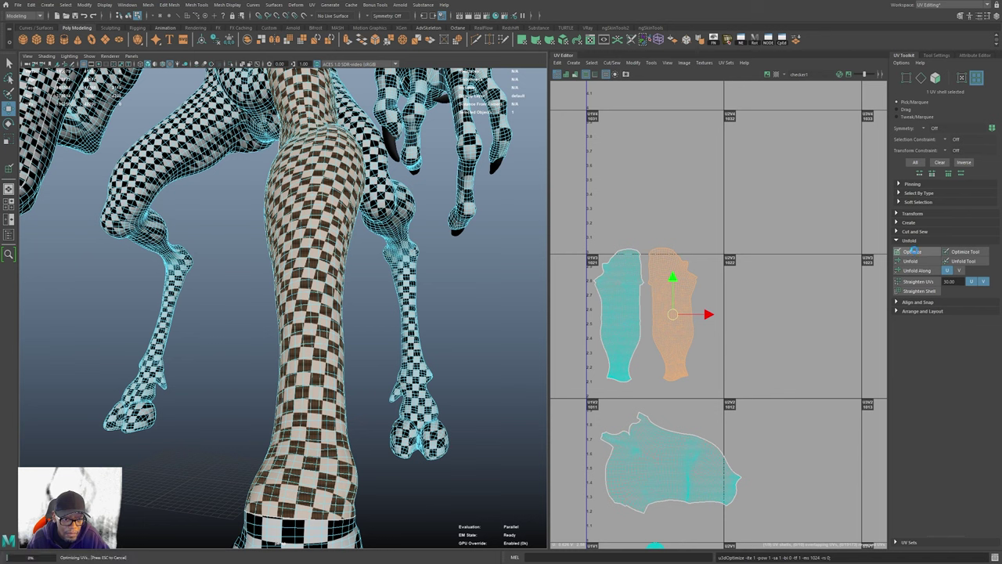
click(914, 251)
click(914, 251)
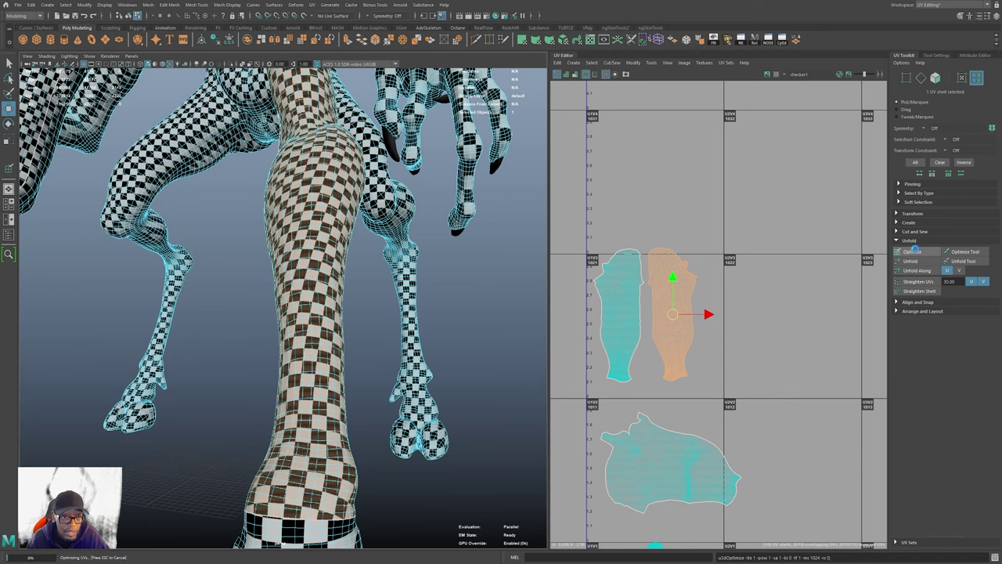
click(914, 251)
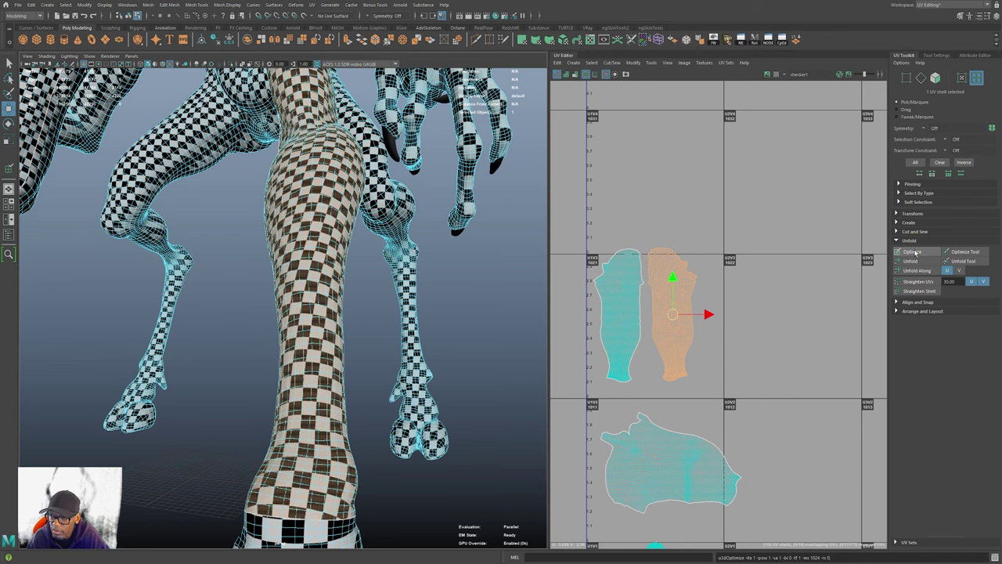
click(914, 251)
click(913, 250)
click(914, 251)
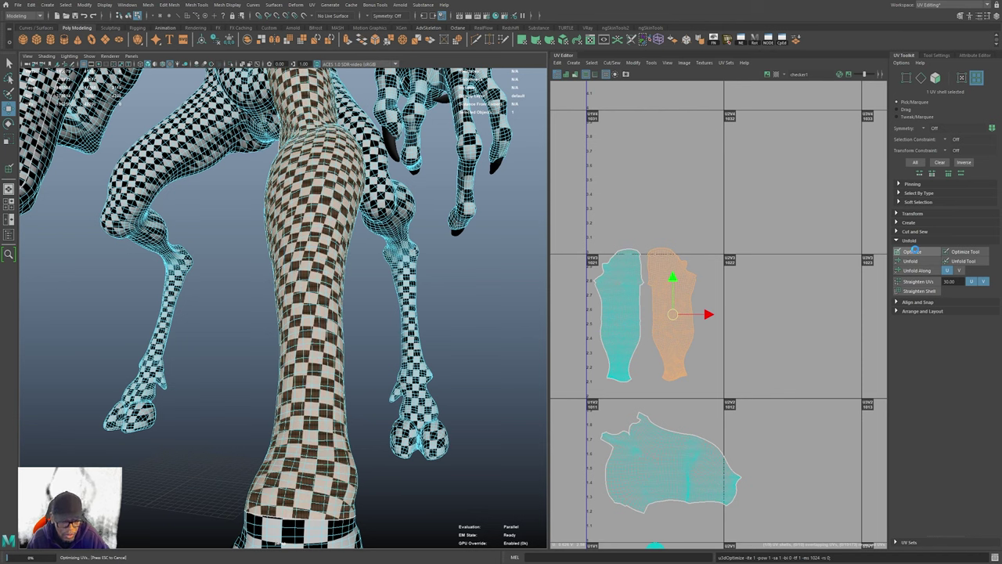
click(914, 252)
click(914, 251)
click(915, 251)
click(914, 251)
click(914, 251)
click(914, 251)
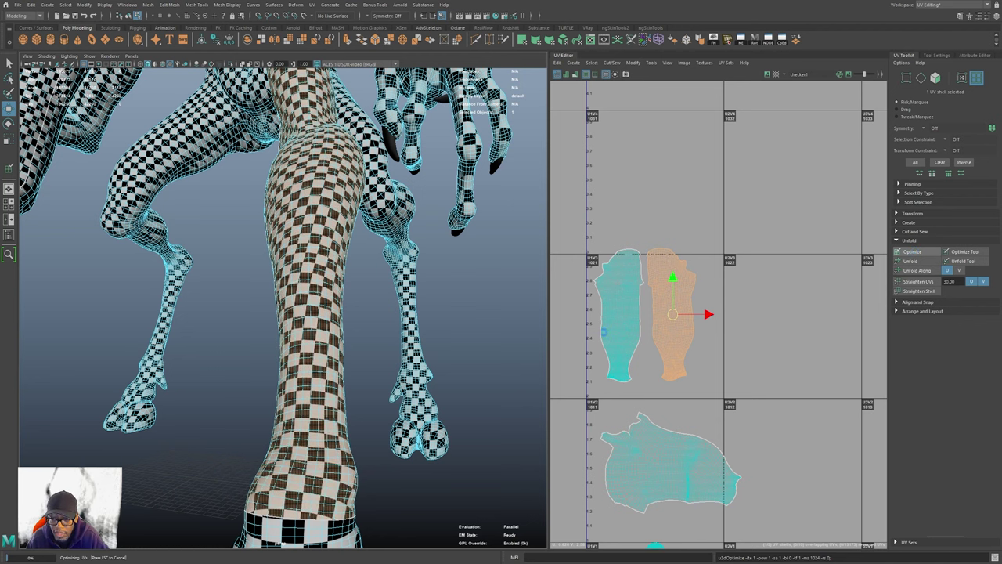
scroll(782, 337, up, 3)
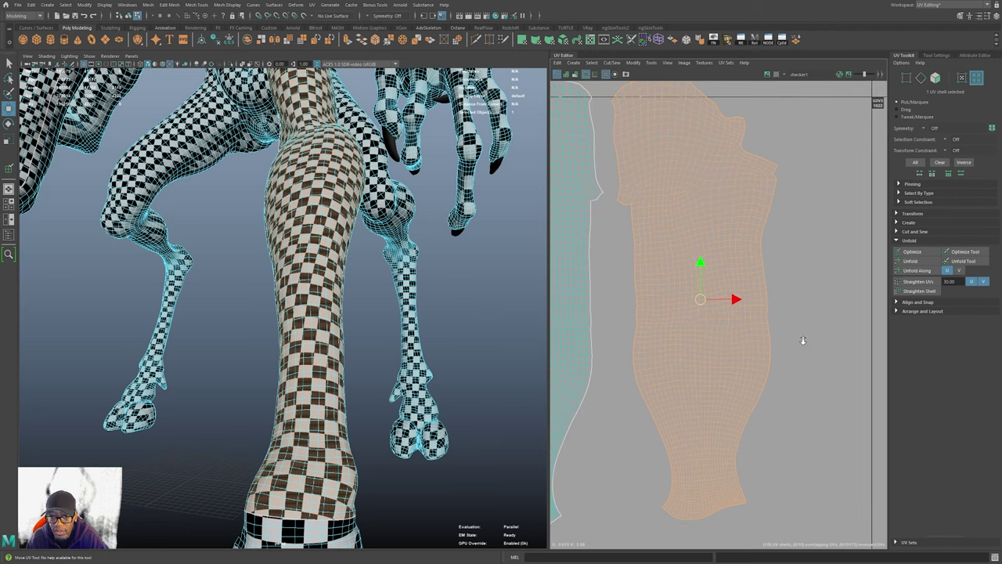
click(912, 251)
click(912, 252)
click(912, 251)
click(912, 251)
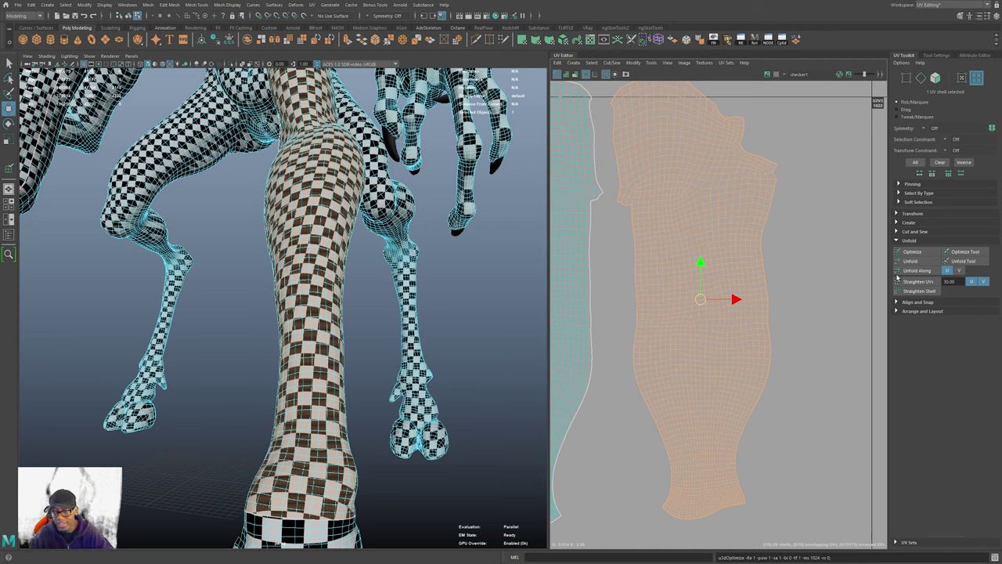
click(920, 251)
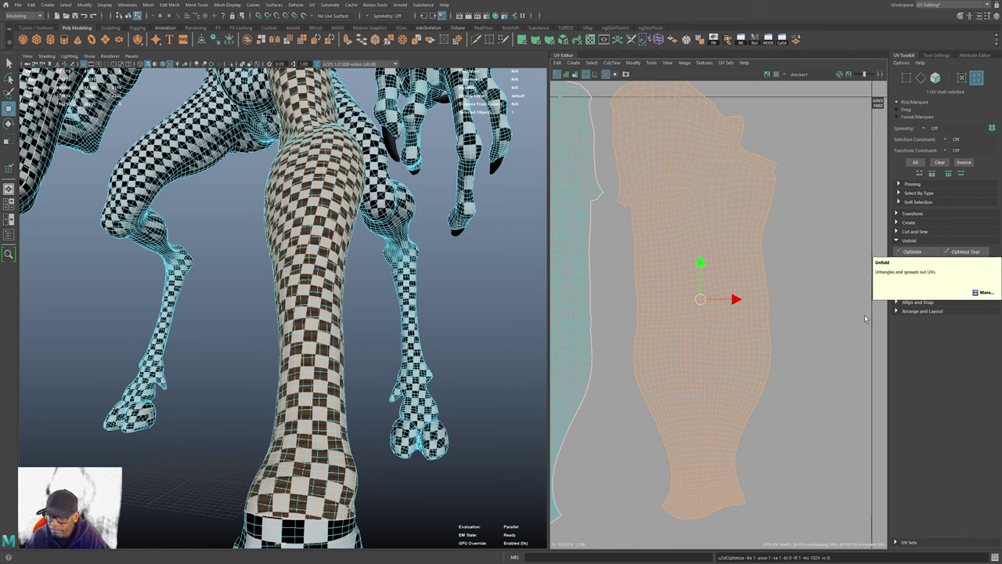
click(918, 253)
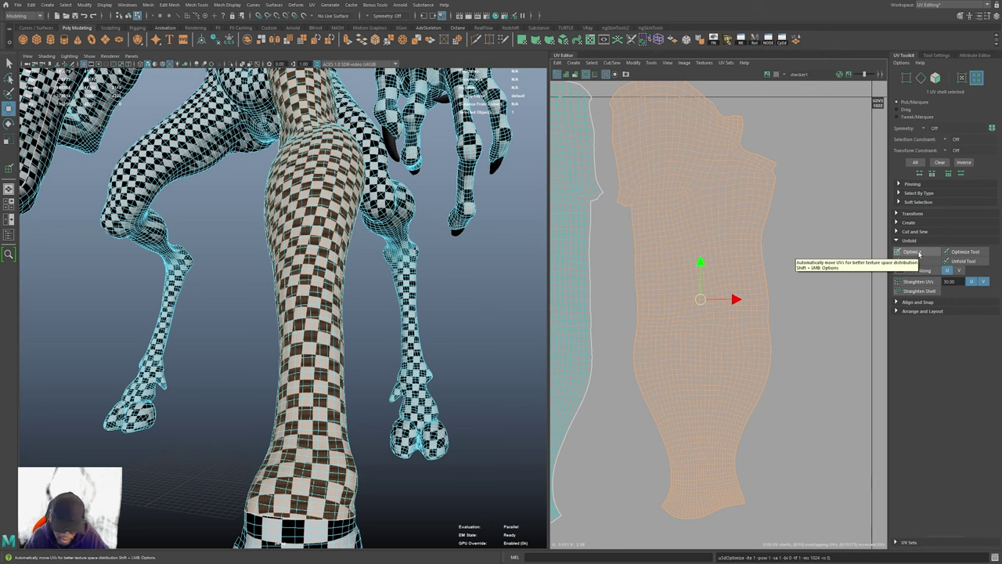
- Return to object mode, deselect the mesh, and compare the checker pattern across the creature's two legs and body
scroll(290, 384, down, 1)
alt+middle_drag(374, 401, 379, 431)
right_drag(322, 338, 430, 269)
click(449, 296)
alt+drag(417, 393, 298, 411)
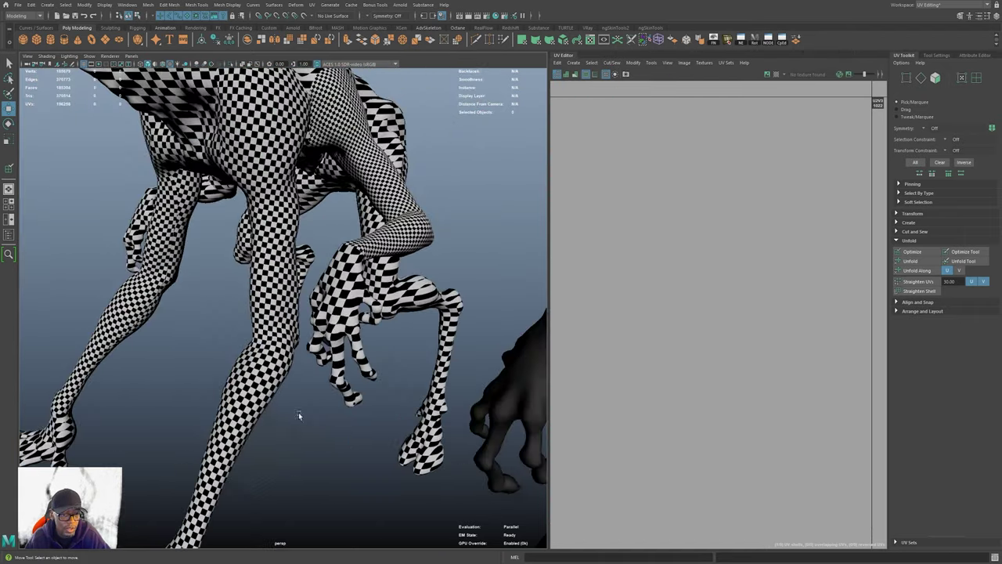
alt+drag(245, 316, 389, 348)
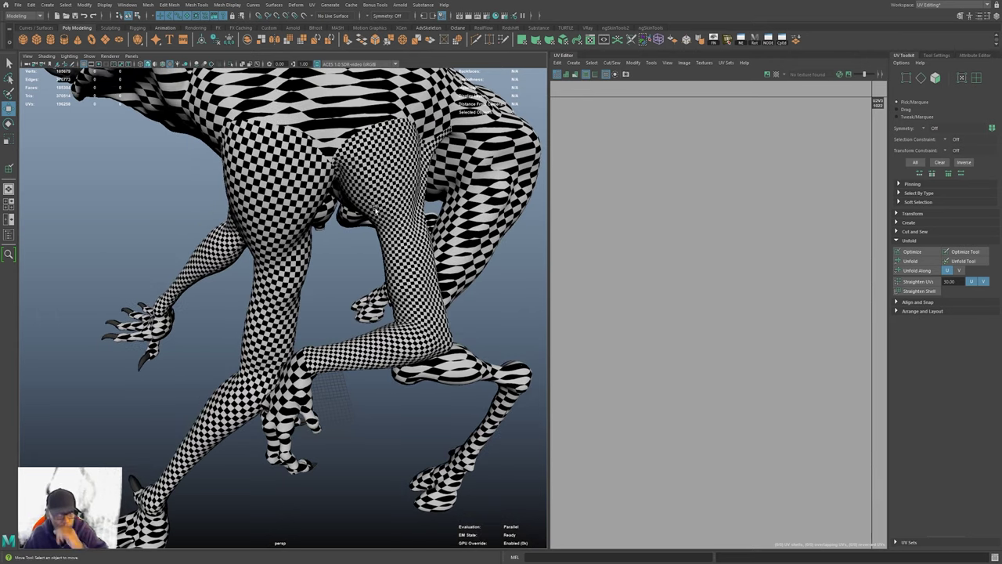
mouse_move(416, 225)
alt+mouse_down()
mouse_move(383, 227)
mouse_move(405, 214)
alt+mouse_up()
alt+drag(341, 221, 302, 270)
alt+right_drag(301, 270, 331, 319)
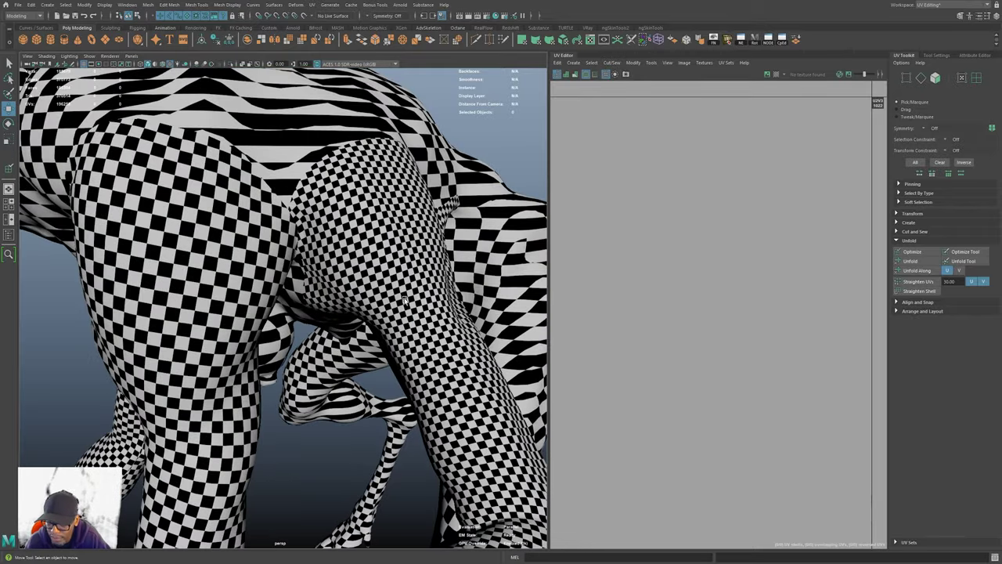
scroll(402, 307, down, 3)
alt+drag(377, 289, 313, 290)
scroll(311, 289, up, 5)
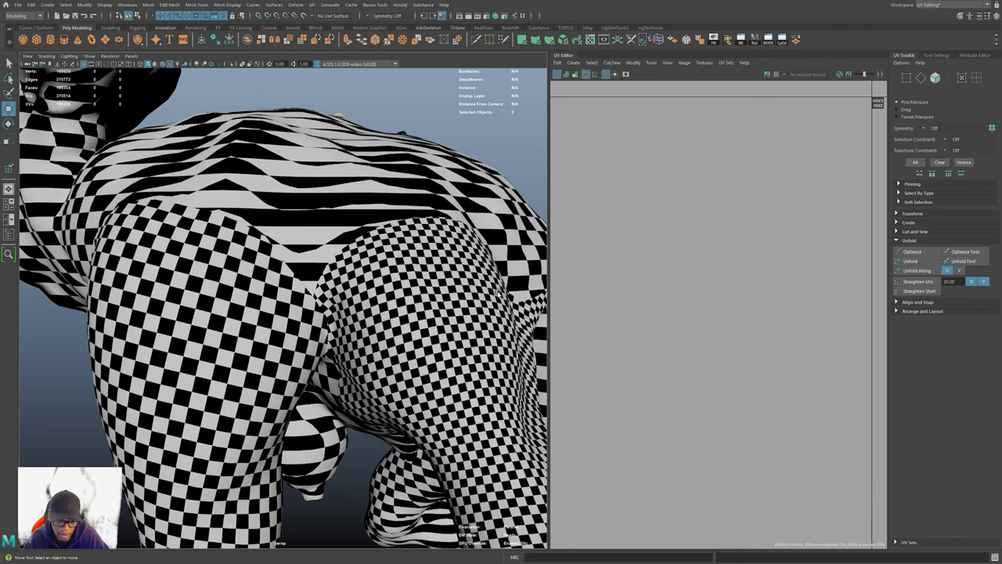
alt+drag(231, 369, 260, 368)
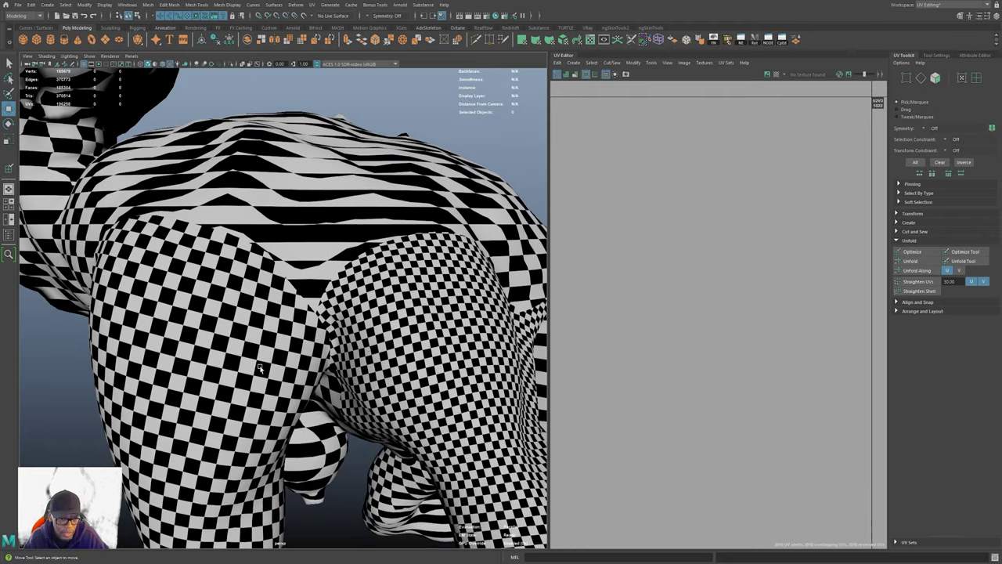
- Select the body mesh and set the UV editor's display mode to Shaded
click(407, 328)
scroll(693, 342, down, 3)
alt+middle_drag(708, 320, 734, 343)
scroll(734, 341, down, 2)
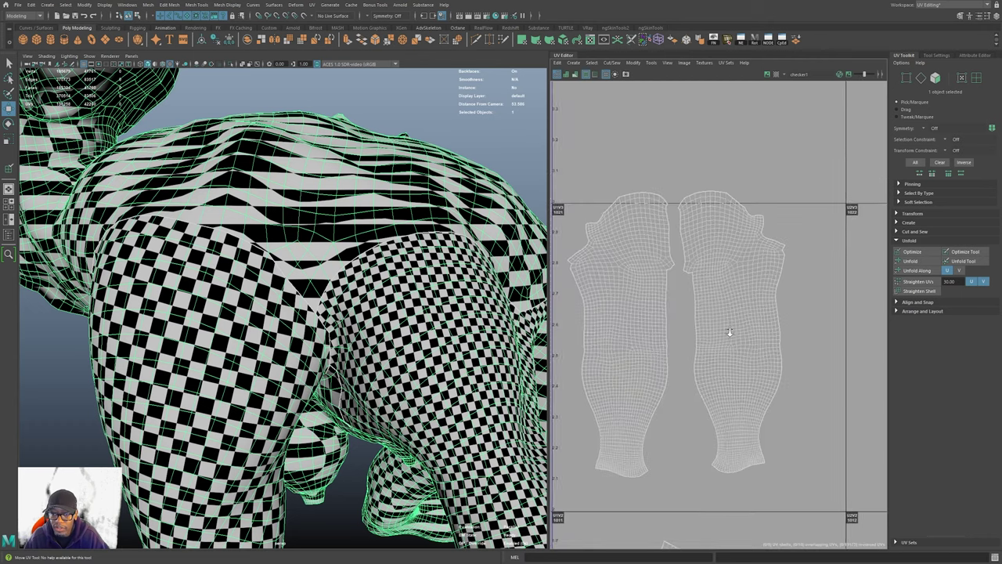
click(667, 63)
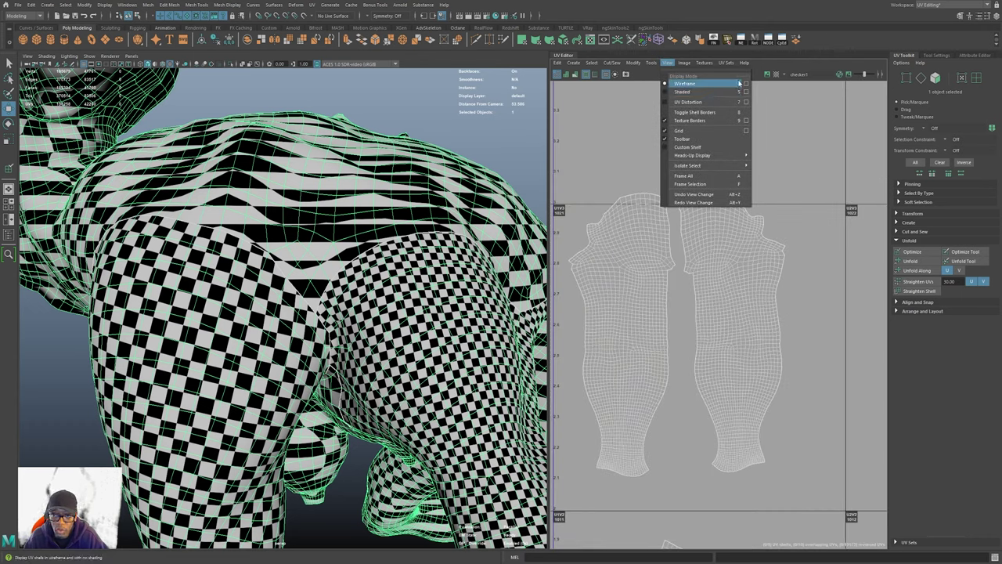
click(739, 93)
scroll(709, 295, up, 2)
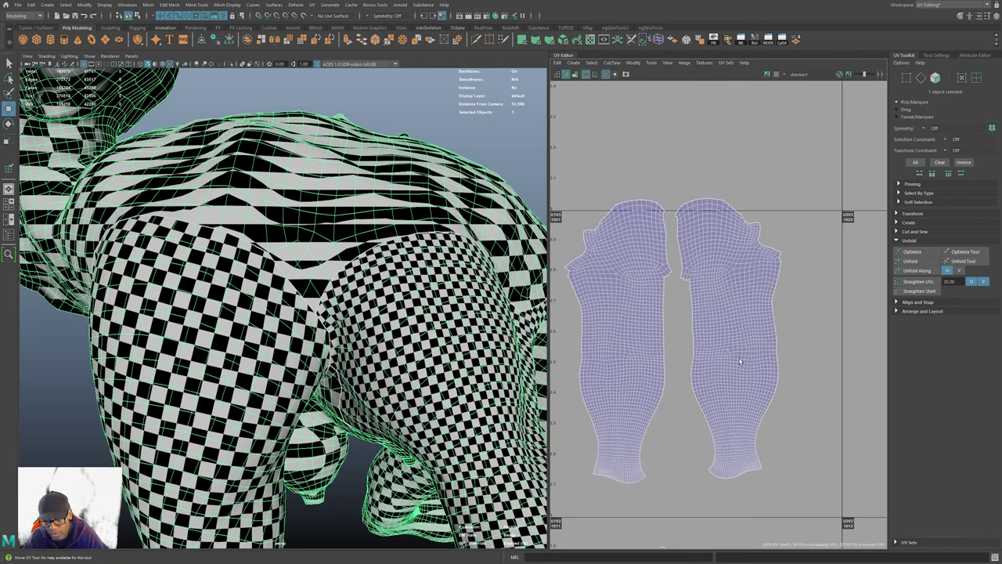
alt+right_drag(807, 345, 775, 247)
alt+right_drag(822, 388, 649, 376)
alt+middle_drag(713, 428, 699, 303)
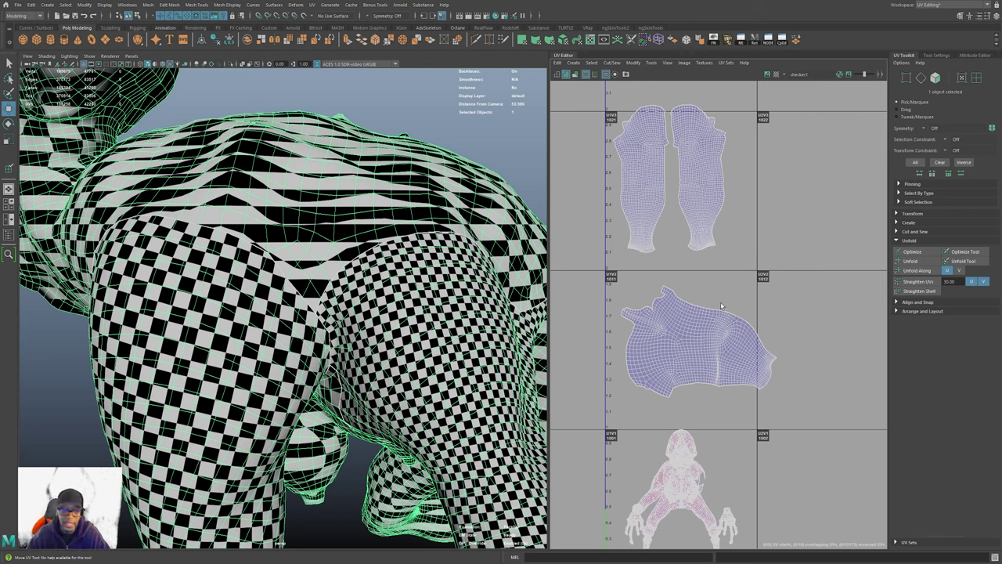
- Flip the second leg shell in UV tile 1021 along U and compare its shading with the neighbouring shell
alt+middle_drag(692, 239, 675, 329)
alt+right_drag(688, 289, 697, 257)
click(695, 258)
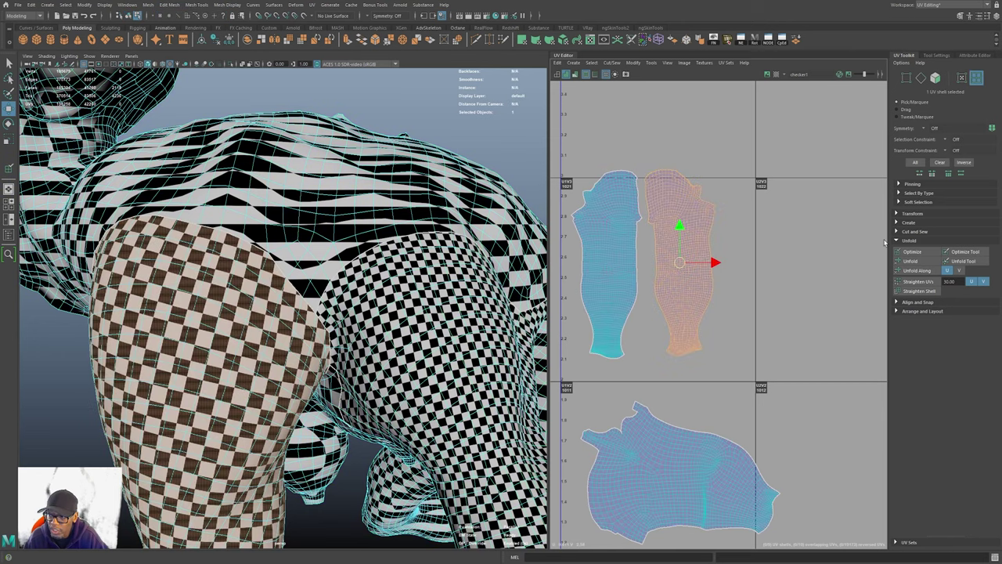
click(914, 214)
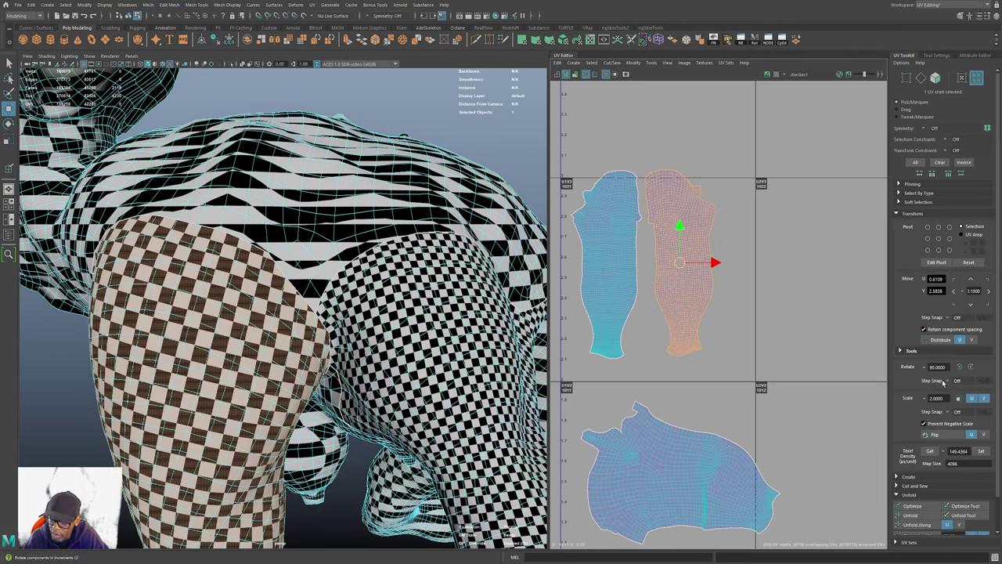
scroll(942, 427, down, 1)
click(934, 403)
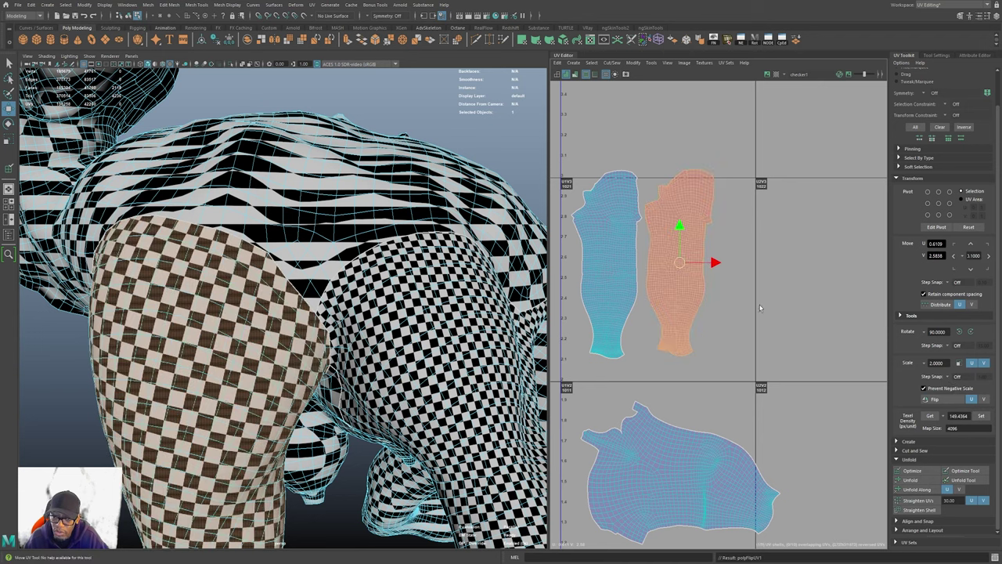
click(736, 278)
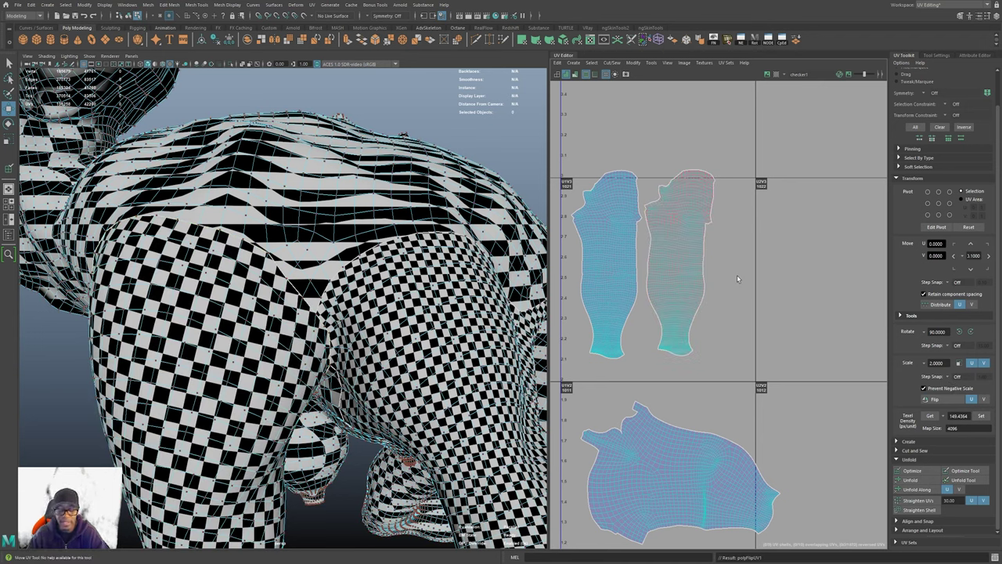
scroll(725, 277, up, 2)
alt+middle_drag(734, 269, 792, 318)
scroll(739, 289, up, 1)
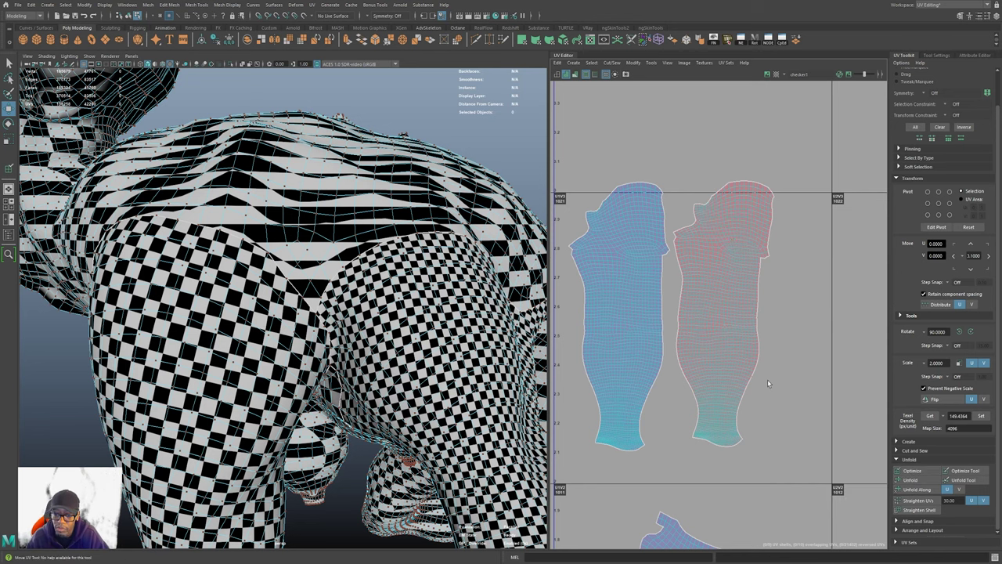
alt+right_drag(768, 382, 713, 385)
alt+middle_drag(722, 412, 652, 197)
alt+middle_drag(739, 249, 711, 484)
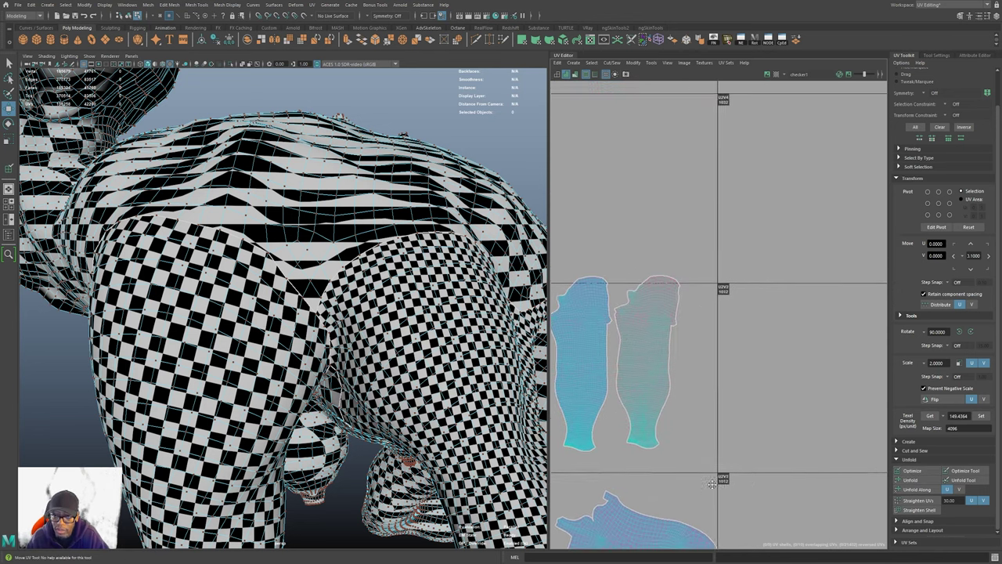
alt+right_drag(623, 335, 729, 370)
alt+middle_drag(729, 370, 739, 359)
- Undo the flip of the second leg shell and clear the UV selection
key(ctrl+z)
click(632, 391)
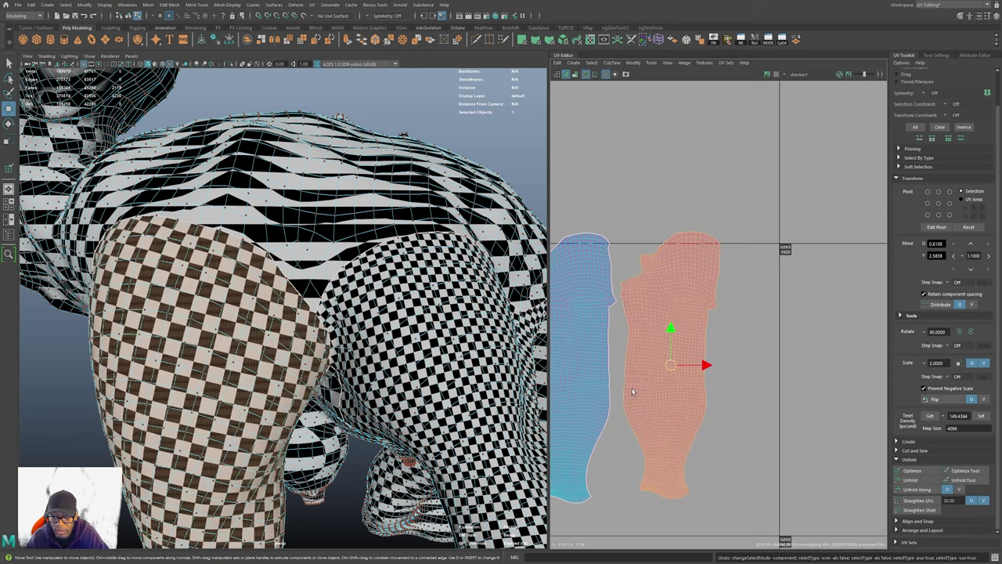
key(ctrl+z)
click(720, 285)
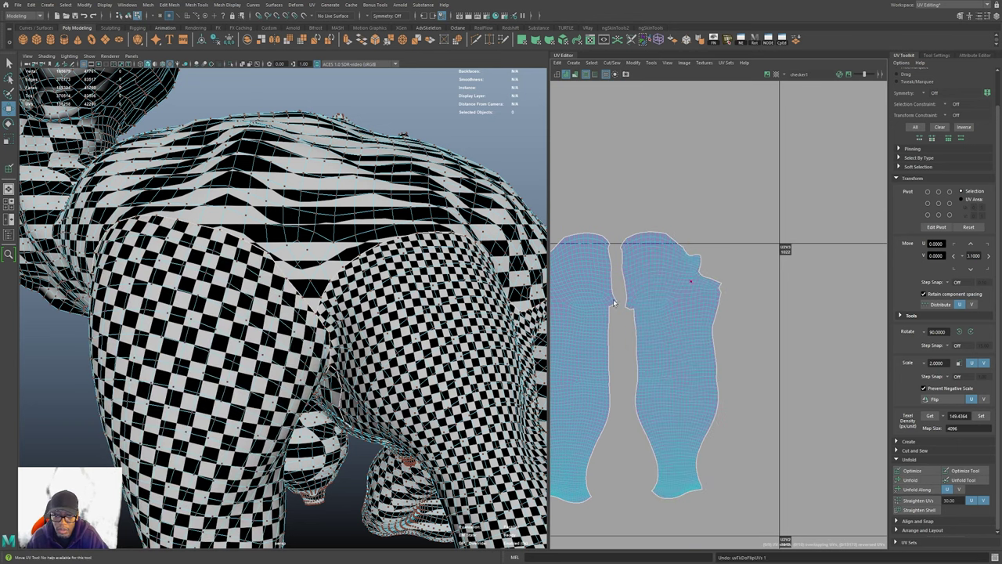
- Return to object mode and display the creature in shaded view without the checker texture to inspect the leg seams
alt+right_drag(440, 317, 401, 327)
key(F8)
alt+right_drag(471, 302, 333, 297)
alt+drag(333, 297, 470, 313)
alt+right_drag(235, 327, 307, 327)
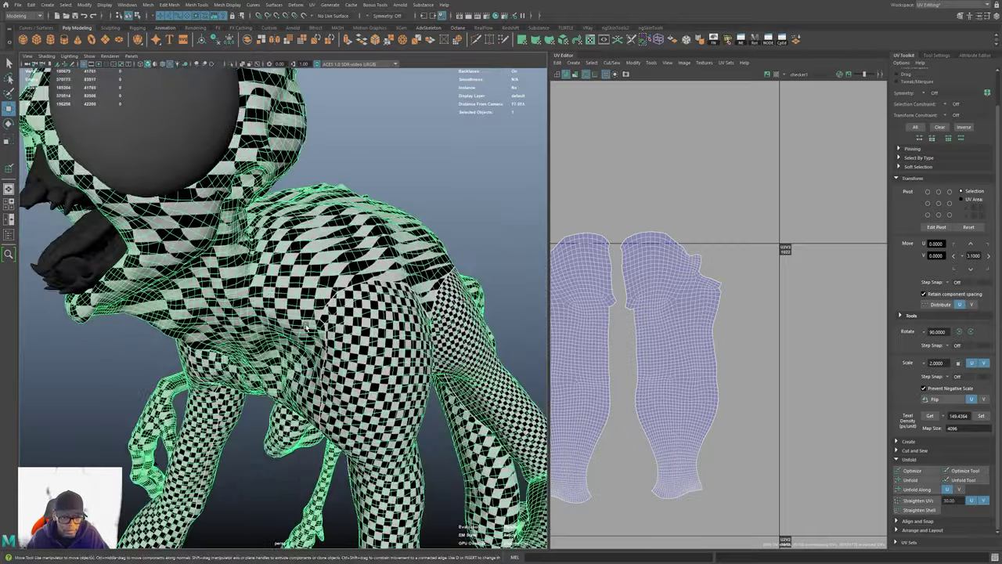
key(5)
alt+drag(396, 302, 364, 269)
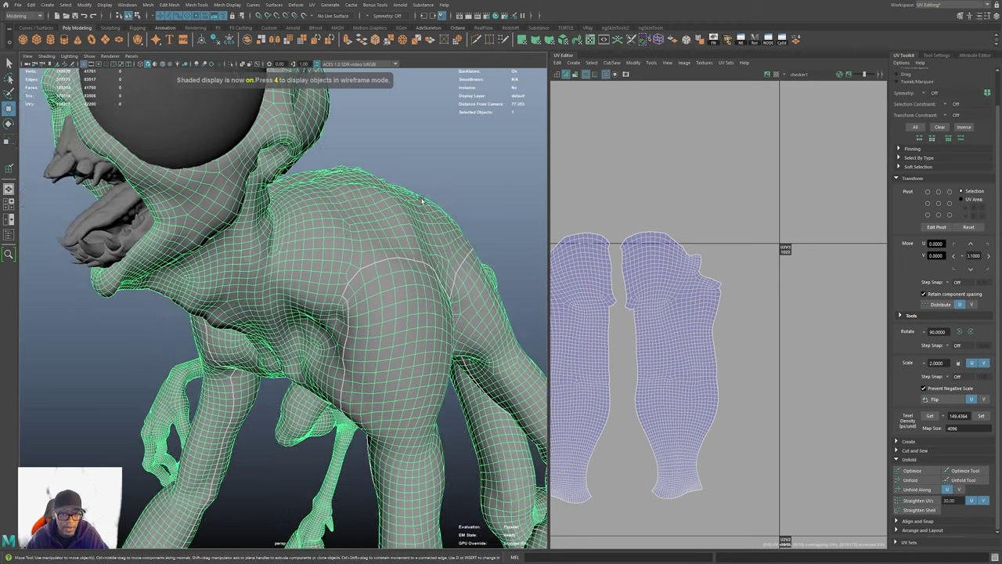
- Activate the 3D Cut and Sew UV Tool and examine the creature's neck, shoulders and back for seam placement
click(631, 40)
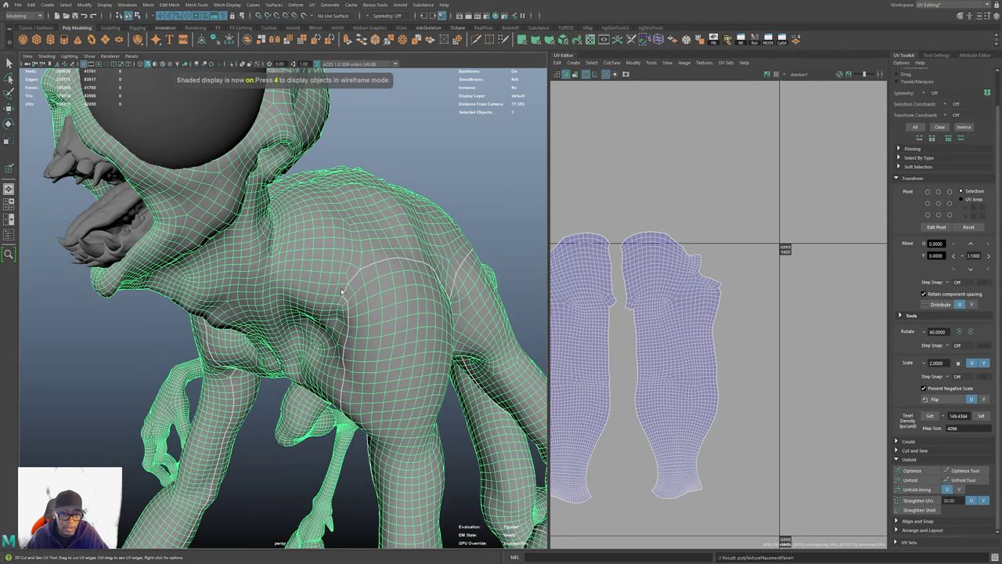
scroll(270, 234, up, 4)
mouse_move(269, 235)
alt+mouse_down()
mouse_move(290, 271)
mouse_move(262, 224)
alt+mouse_up()
alt+middle_drag(329, 259, 360, 424)
alt+drag(360, 424, 340, 358)
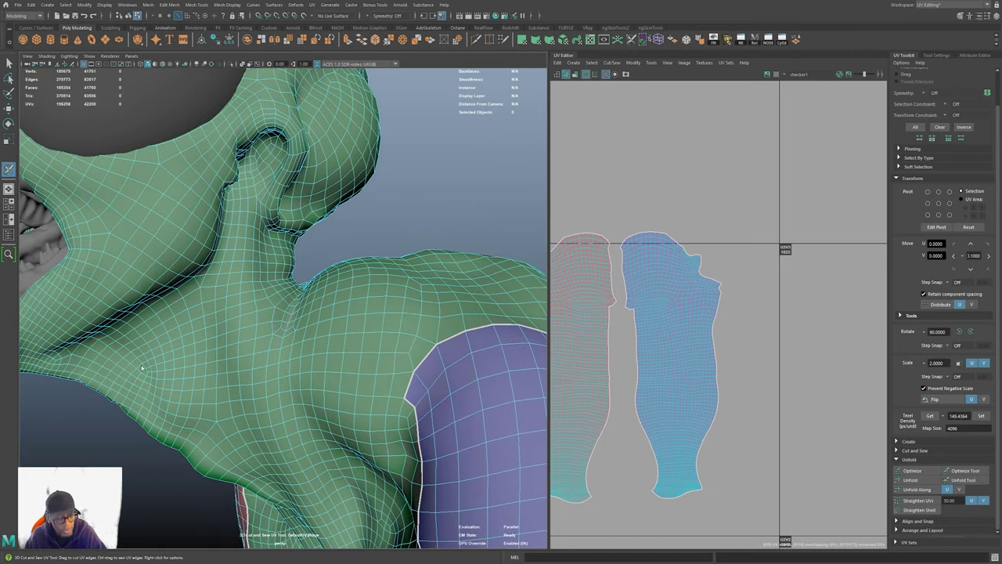
alt+drag(275, 391, 319, 335)
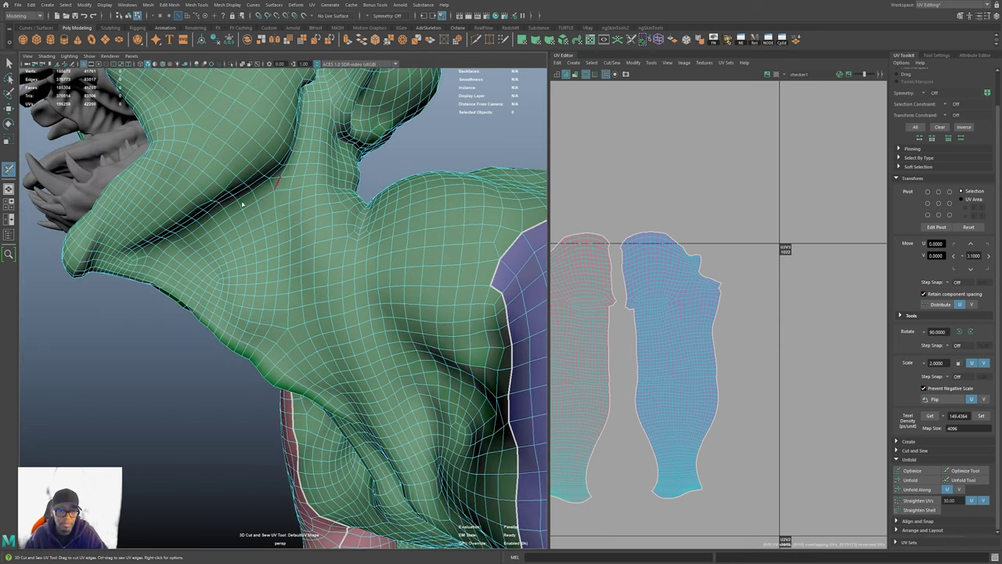
scroll(242, 206, down, 5)
alt+drag(328, 227, 423, 317)
alt+middle_drag(431, 320, 428, 281)
alt+right_drag(428, 280, 428, 210)
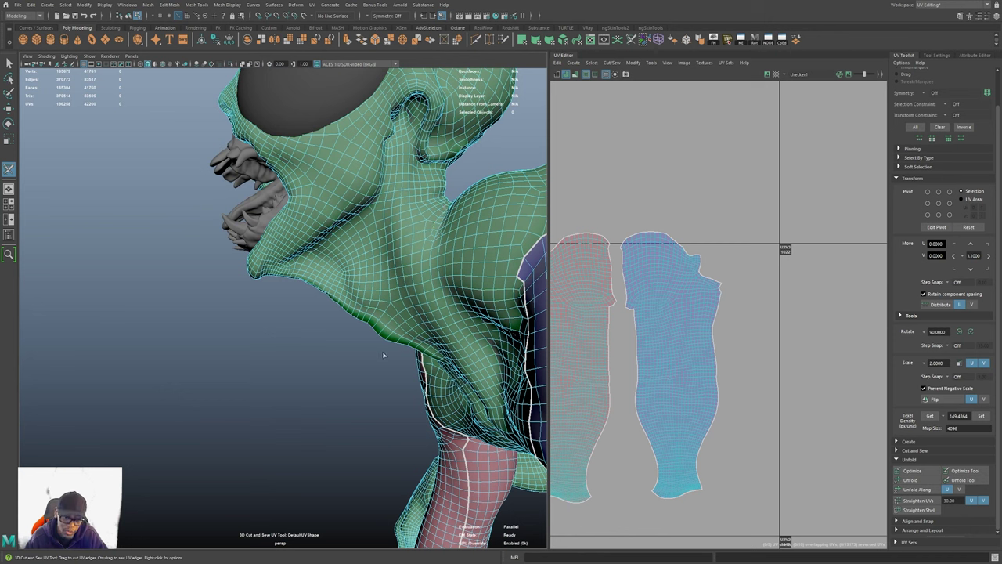
alt+drag(460, 274, 429, 139)
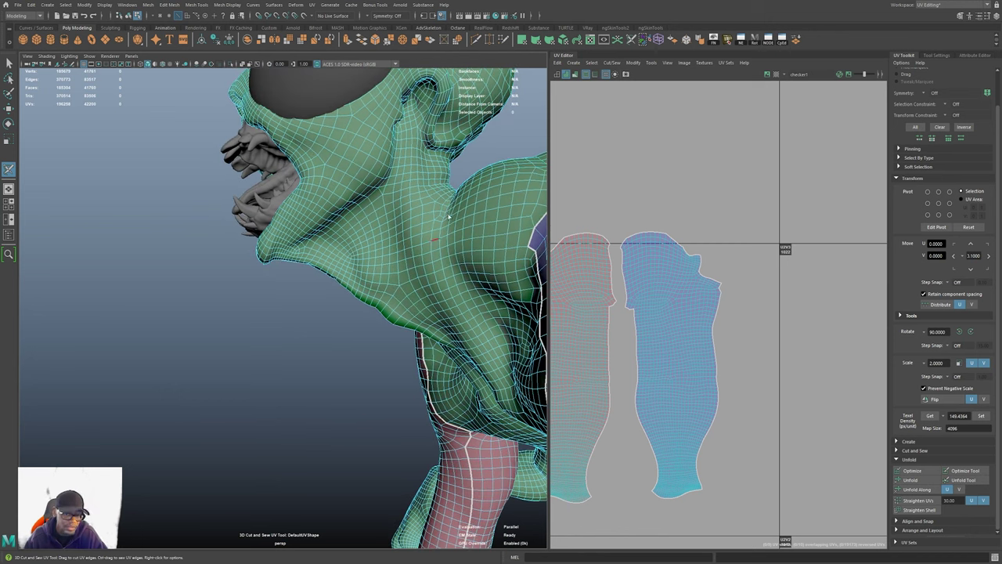
alt+drag(417, 226, 440, 249)
alt+drag(494, 383, 398, 344)
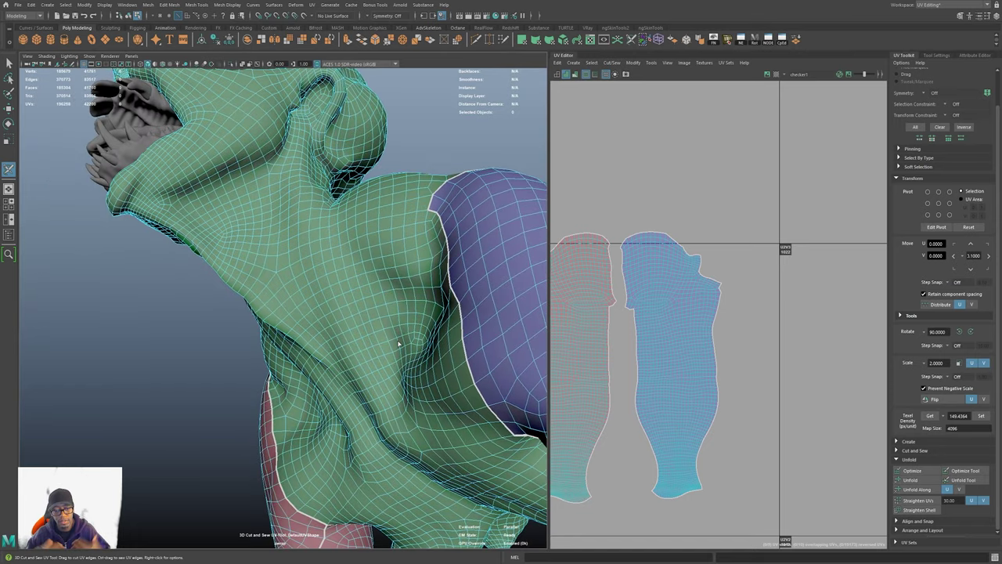
alt+drag(368, 331, 284, 315)
alt+right_drag(284, 315, 388, 402)
alt+middle_drag(188, 357, 420, 328)
alt+drag(419, 329, 300, 358)
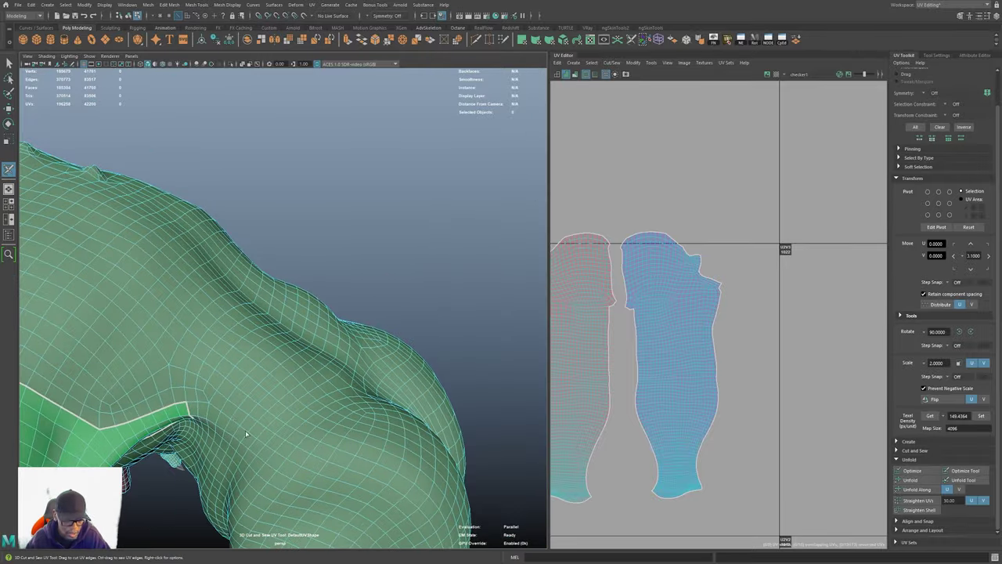
mouse_move(347, 389)
mouse_down()
mouse_move(231, 509)
mouse_move(328, 413)
mouse_move(298, 425)
mouse_move(301, 397)
mouse_up()
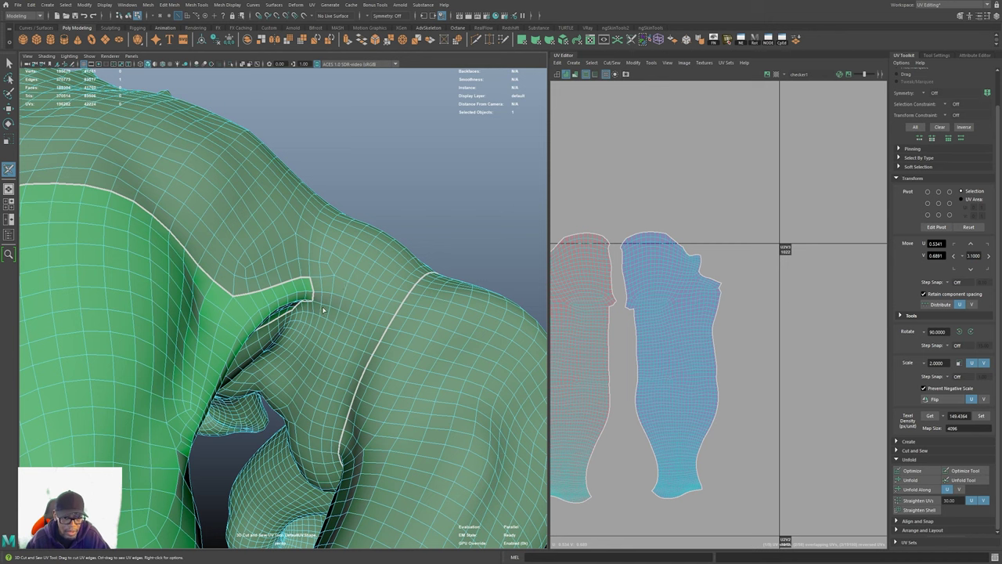
mouse_move(316, 303)
mouse_down()
mouse_move(391, 329)
mouse_move(380, 335)
mouse_move(438, 169)
mouse_move(409, 327)
mouse_up()
key(ctrl+z)
key(ctrl+z)
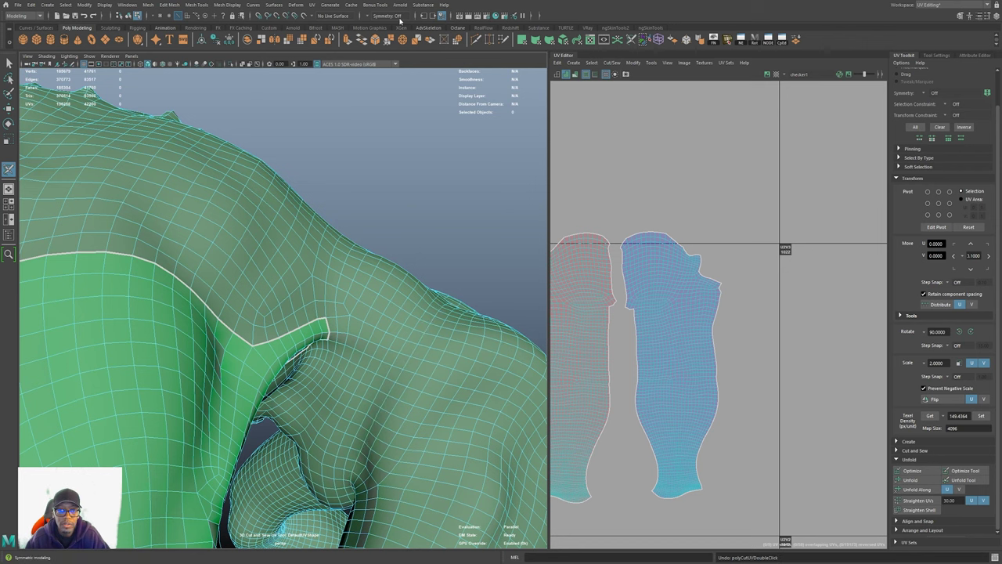
- Turn on Object X symmetry and cut UV seams around the tops of the hind legs, linking them to the arm seams
click(377, 17)
click(385, 32)
alt+drag(394, 346, 368, 307)
alt+right_drag(344, 301, 379, 288)
alt+middle_drag(379, 288, 385, 309)
alt+drag(385, 309, 353, 344)
double_click(336, 344)
alt+right_drag(352, 344, 317, 329)
alt+drag(317, 329, 241, 364)
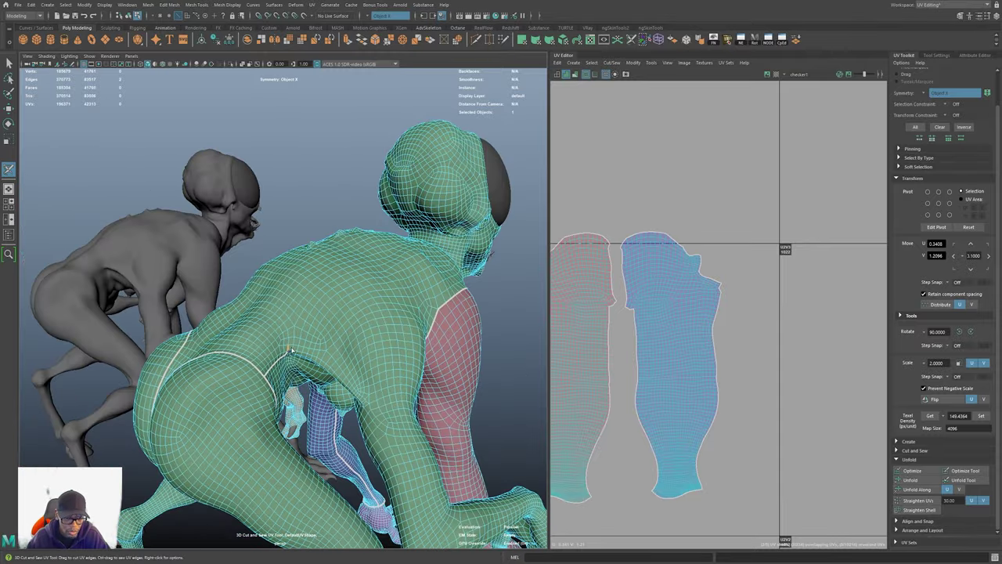
- Sew the stray edge beside the flank seam and extend the cut along the top of the arm on that side
alt+drag(295, 347, 272, 360)
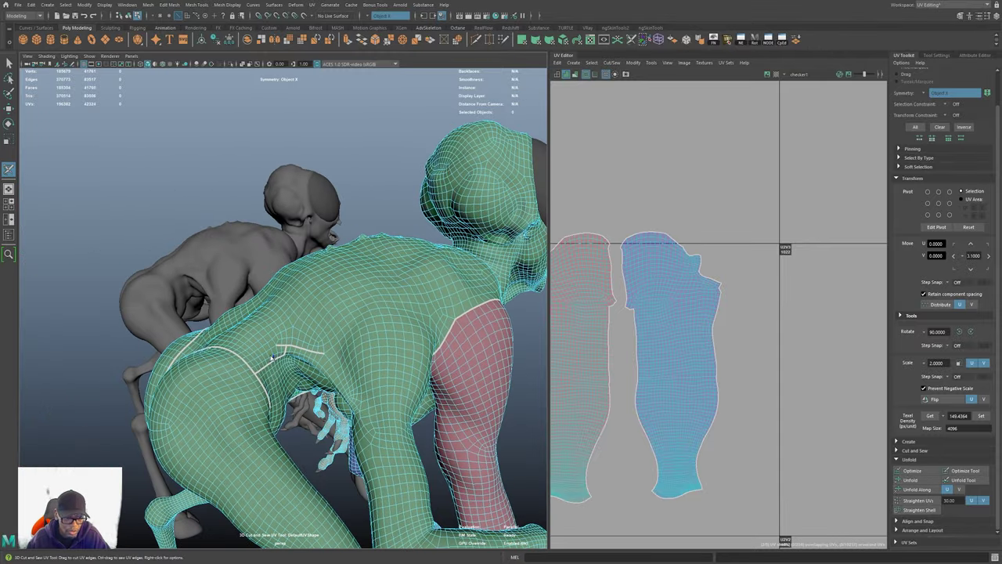
scroll(279, 345, up, 5)
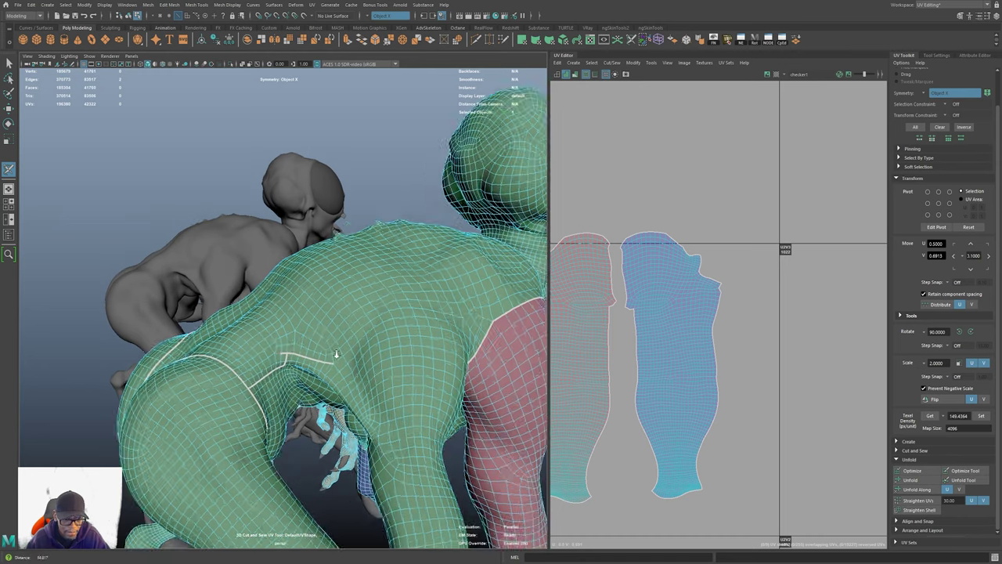
ctrl+click(285, 369)
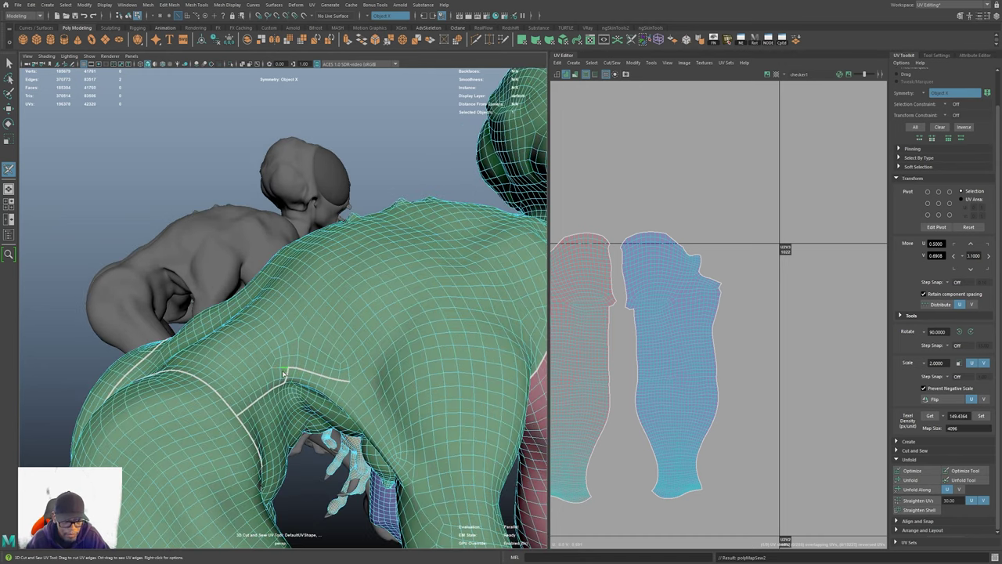
double_click(357, 378)
- Cut a mirrored seam from the corner of the front leg shell across the shoulder and around the base of the neck
alt+drag(414, 375, 88, 415)
scroll(423, 385, down, 5)
alt+middle_drag(88, 415, 232, 355)
alt+right_drag(232, 356, 426, 399)
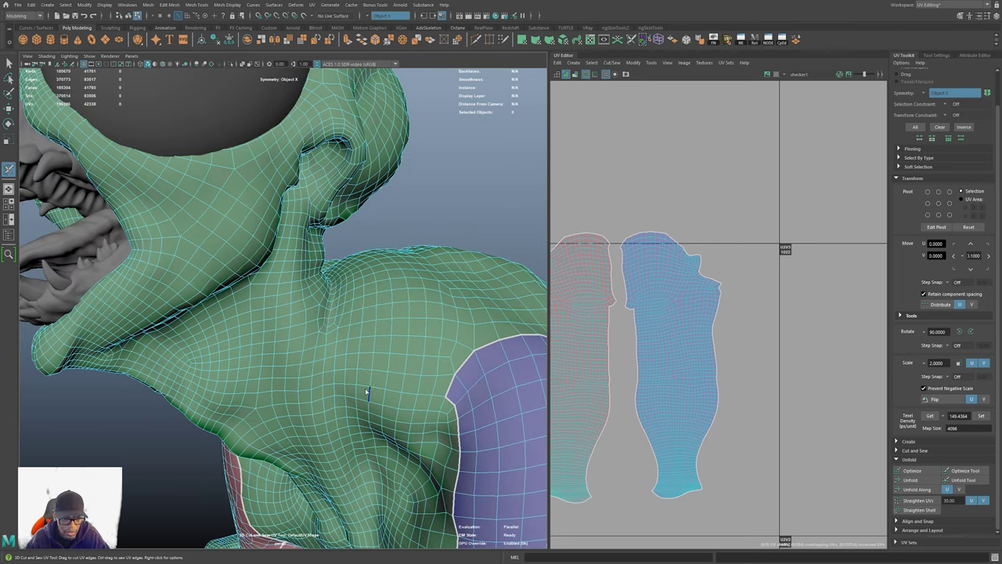
click(438, 397)
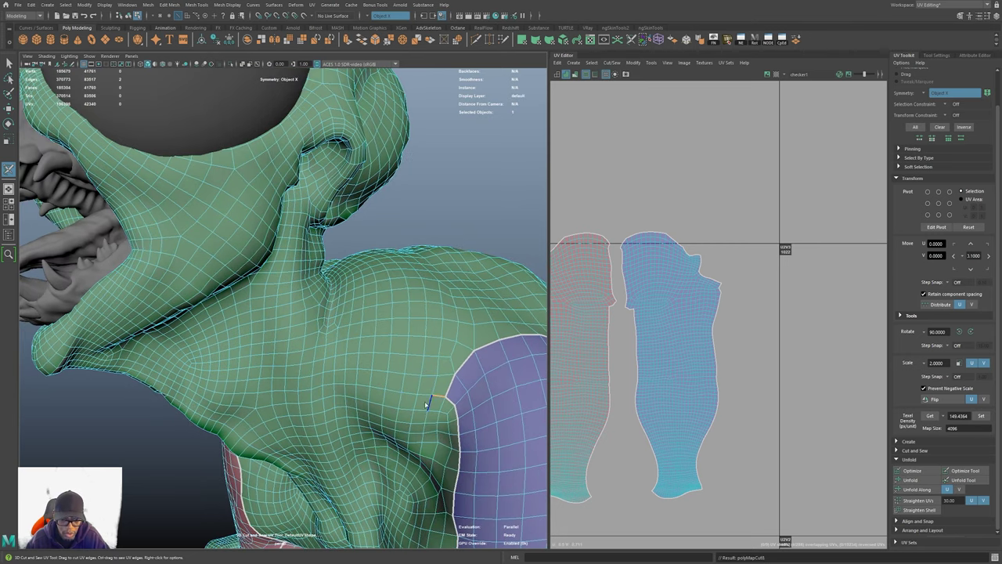
shift+click(328, 386)
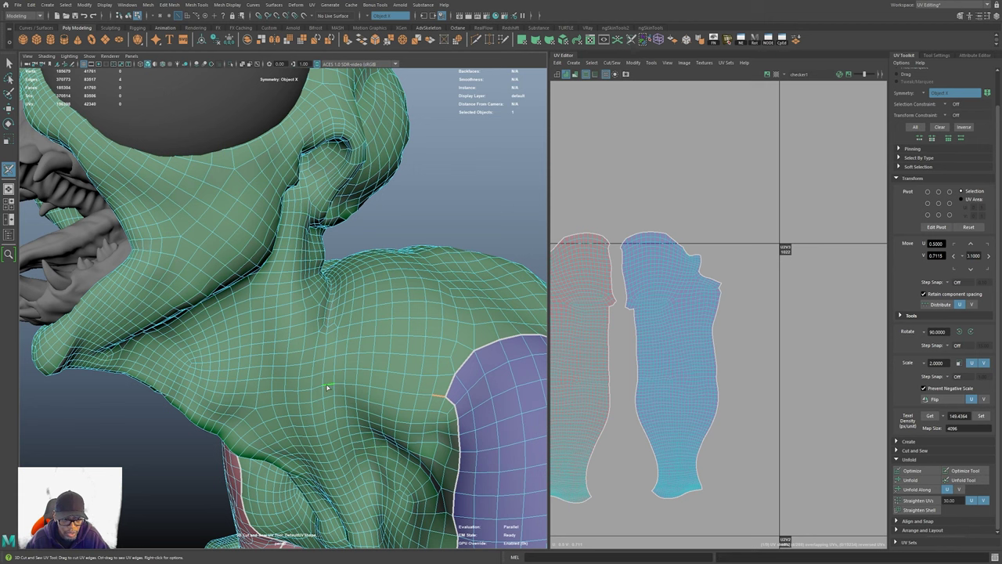
click(324, 379)
shift+click(327, 362)
click(323, 366)
- Cut the remaining edge between the hind legs to separate the back into its own UV shell
alt+drag(347, 353, 274, 355)
alt+right_drag(274, 356, 258, 358)
alt+drag(259, 357, 137, 188)
alt+right_drag(137, 188, 148, 370)
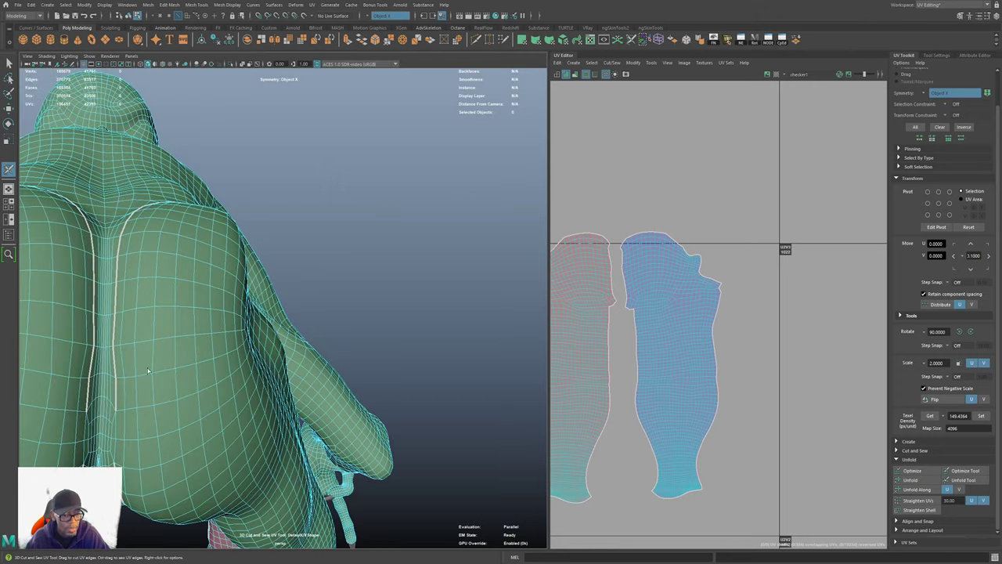
alt+drag(148, 371, 223, 422)
alt+right_drag(352, 445, 234, 418)
click(360, 473)
alt+drag(235, 418, 405, 425)
alt+right_drag(406, 425, 306, 393)
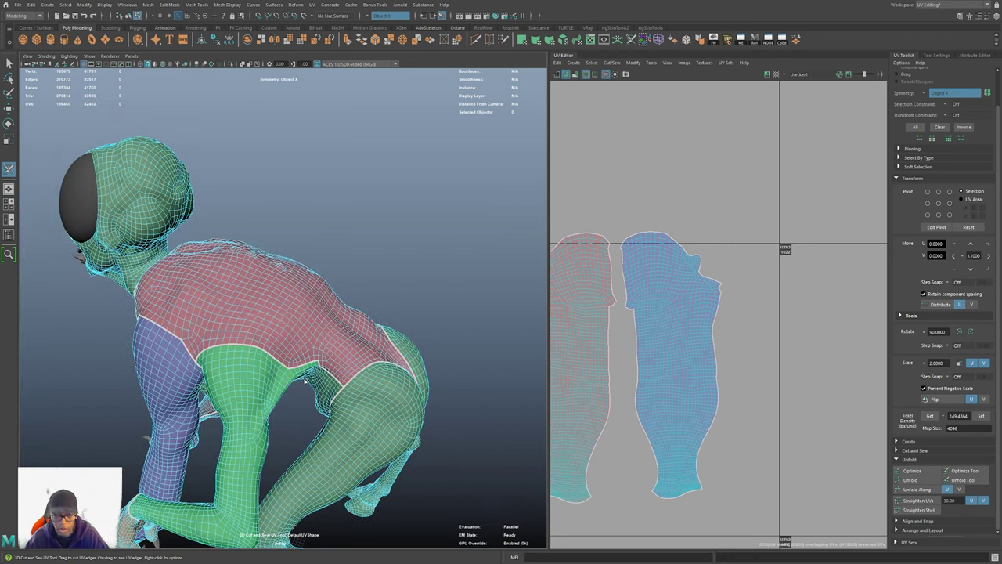
- Undo the last seam cut at the rump and inspect the shell colours around the body
click(667, 62)
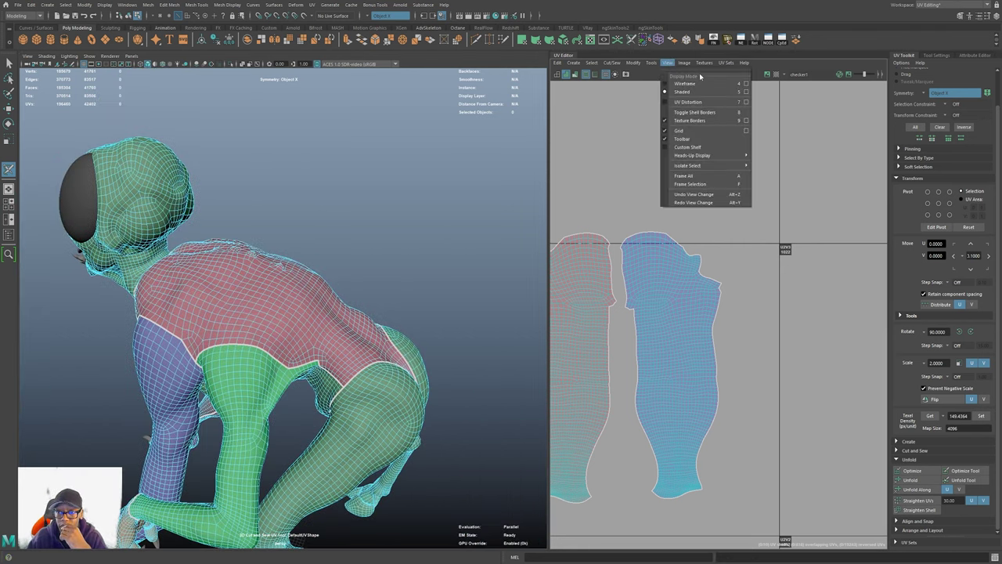
mouse_move(705, 62)
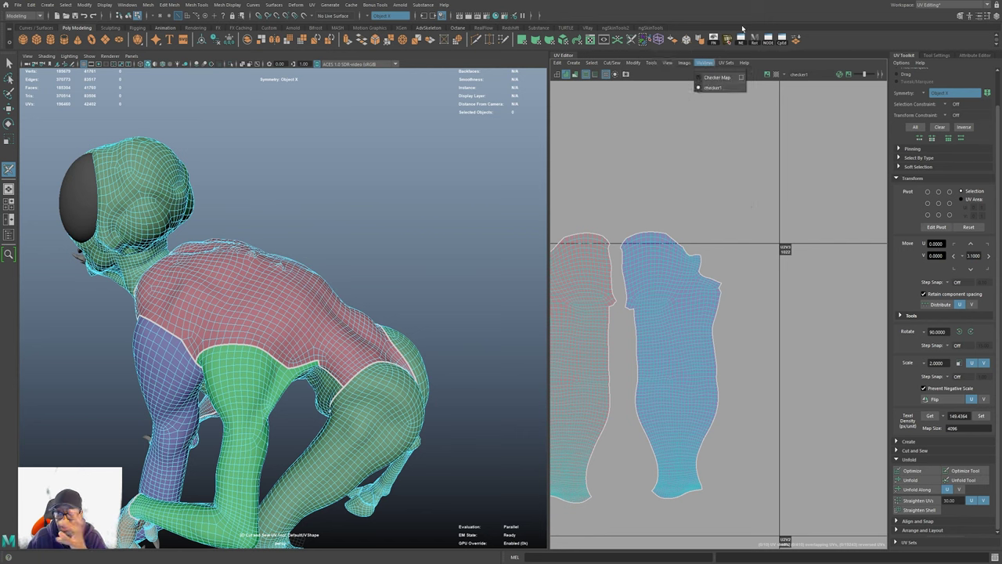
click(278, 380)
alt+drag(278, 380, 320, 334)
key(ctrl+z)
scroll(249, 332, up, 3)
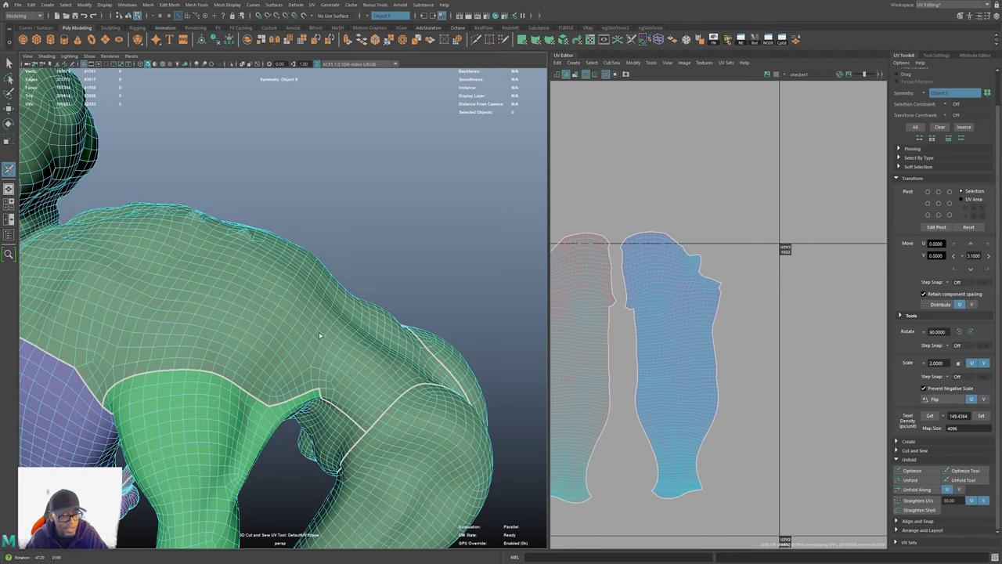
alt+right_drag(428, 485, 386, 401)
alt+middle_drag(386, 402, 439, 321)
alt+drag(235, 302, 244, 360)
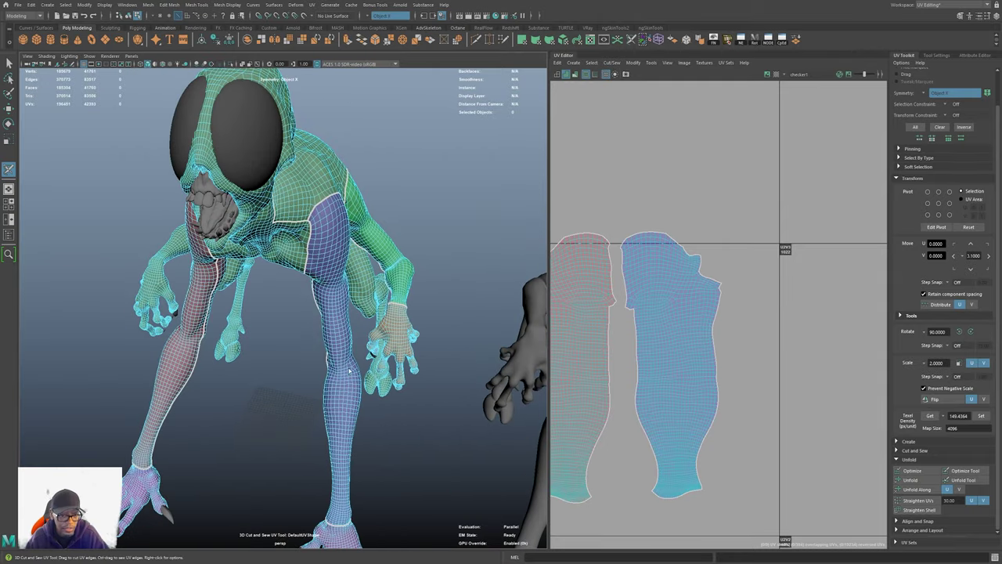
alt+drag(350, 371, 415, 345)
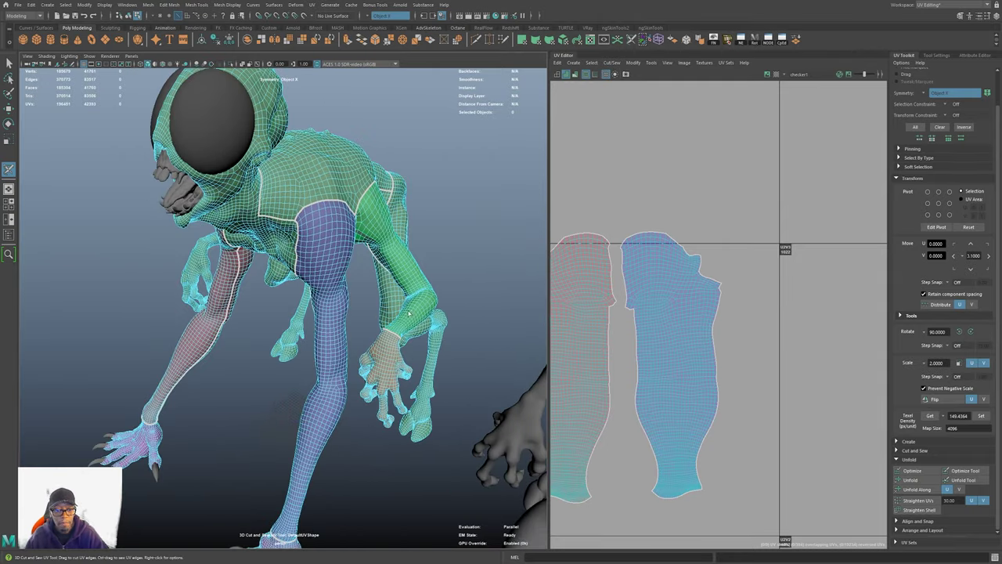
- Review the colour modes in the UV map shading options and close the dialog
click(667, 63)
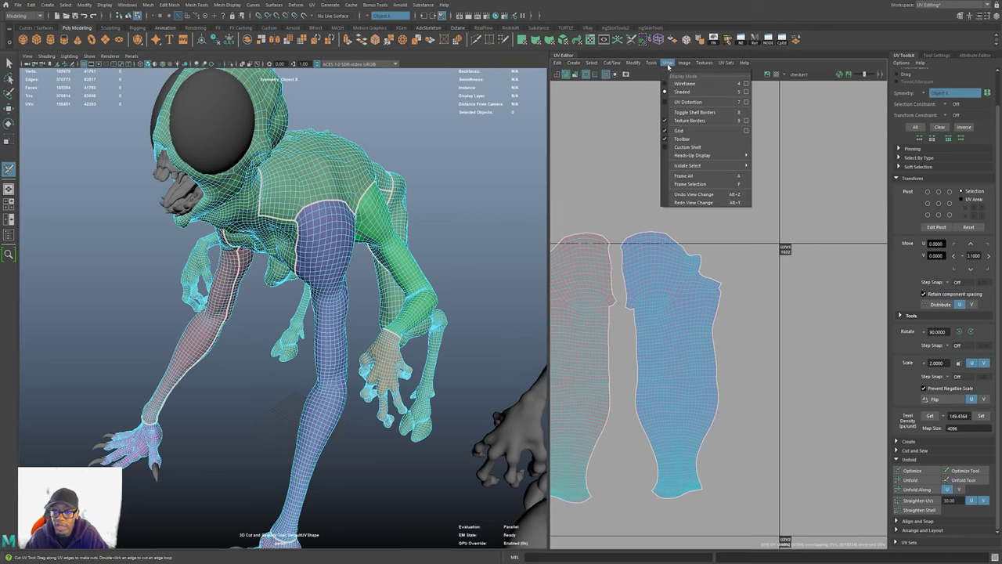
click(747, 104)
mouse_move(285, 232)
mouse_down()
mouse_move(724, 186)
mouse_move(716, 154)
mouse_up()
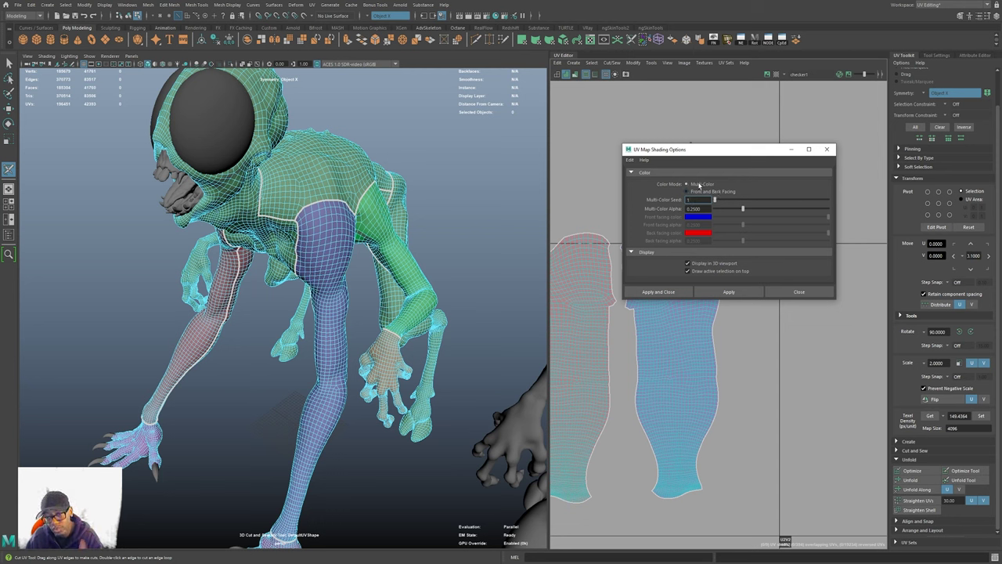
click(787, 289)
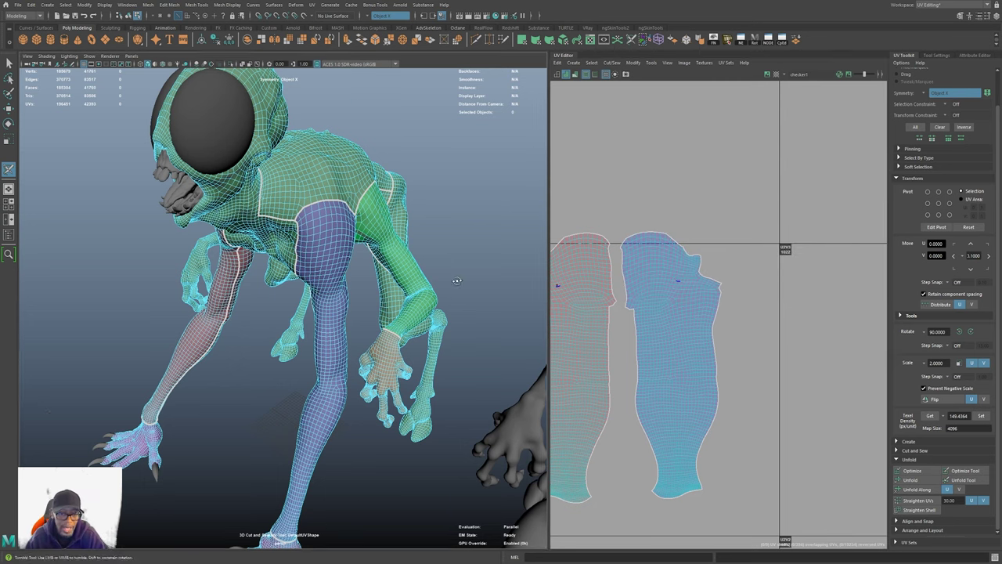
- Cut across the narrow strip between the hind legs at the rump to detach the back shell
alt+drag(454, 281, 271, 348)
scroll(272, 346, up, 5)
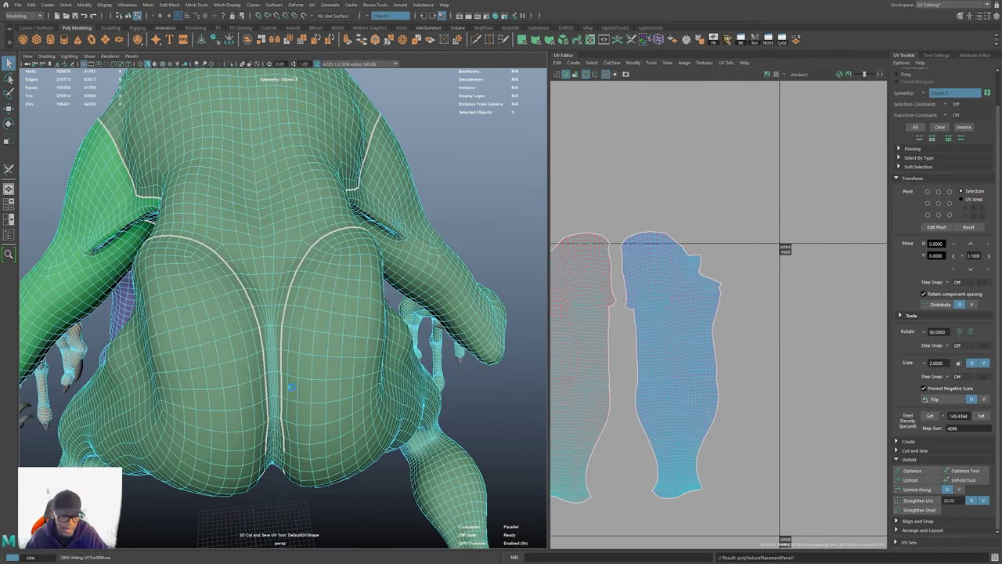
scroll(253, 394, up, 8)
alt+drag(253, 393, 286, 385)
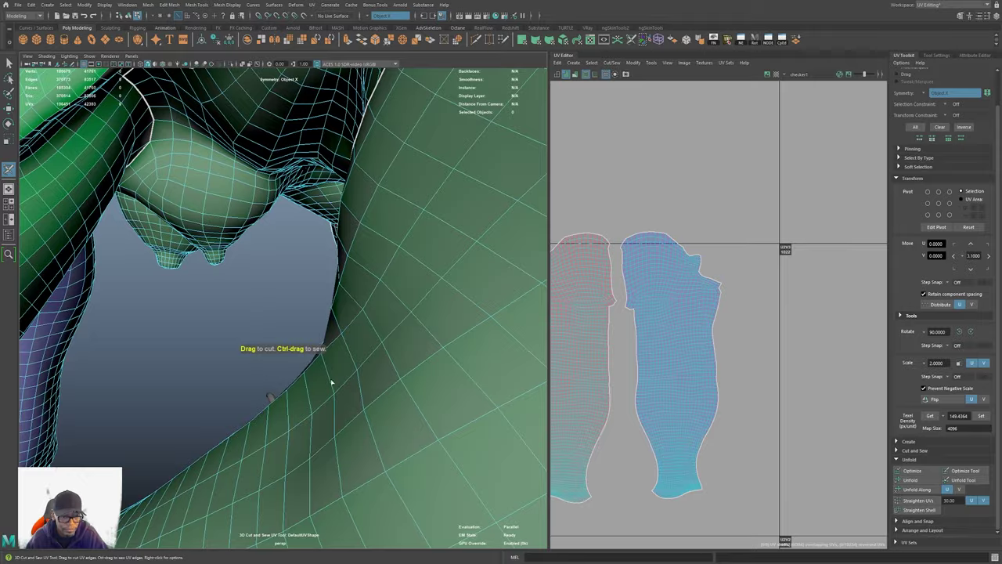
scroll(289, 367, down, 8)
alt+right_drag(289, 367, 330, 417)
mouse_move(330, 417)
alt+mouse_down()
mouse_move(368, 399)
mouse_move(286, 429)
mouse_move(313, 429)
alt+mouse_up()
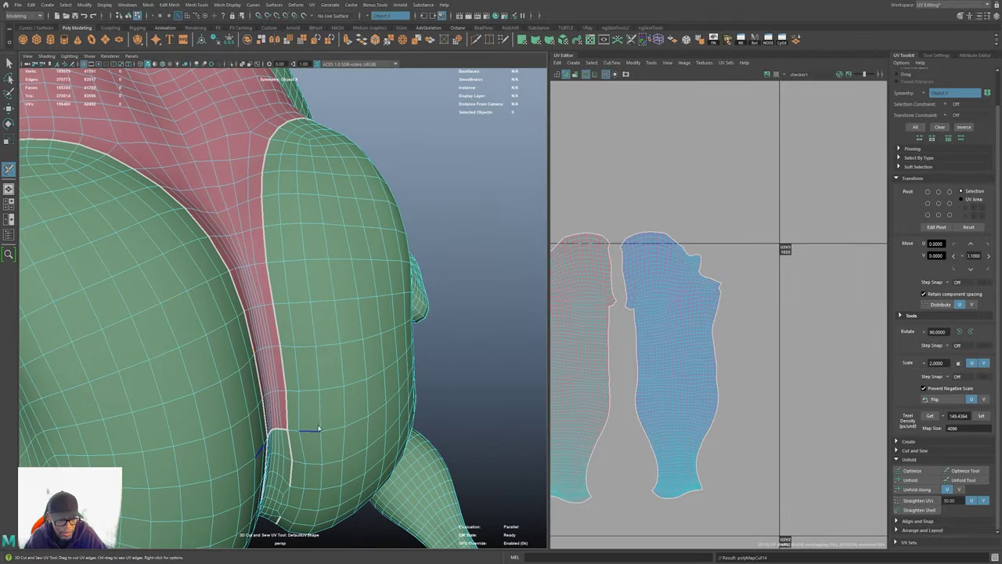
alt+drag(353, 306, 373, 359)
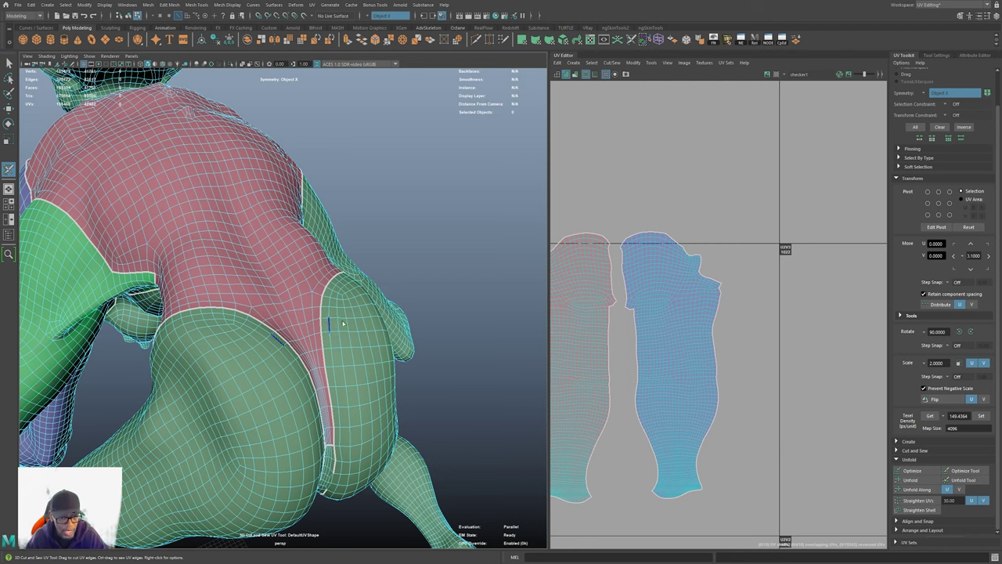
- Select the back's entire UV shell and unfold it
alt+right_drag(331, 337, 234, 304)
alt+drag(235, 303, 336, 316)
alt+right_drag(298, 321, 353, 351)
right_drag(300, 313, 337, 281)
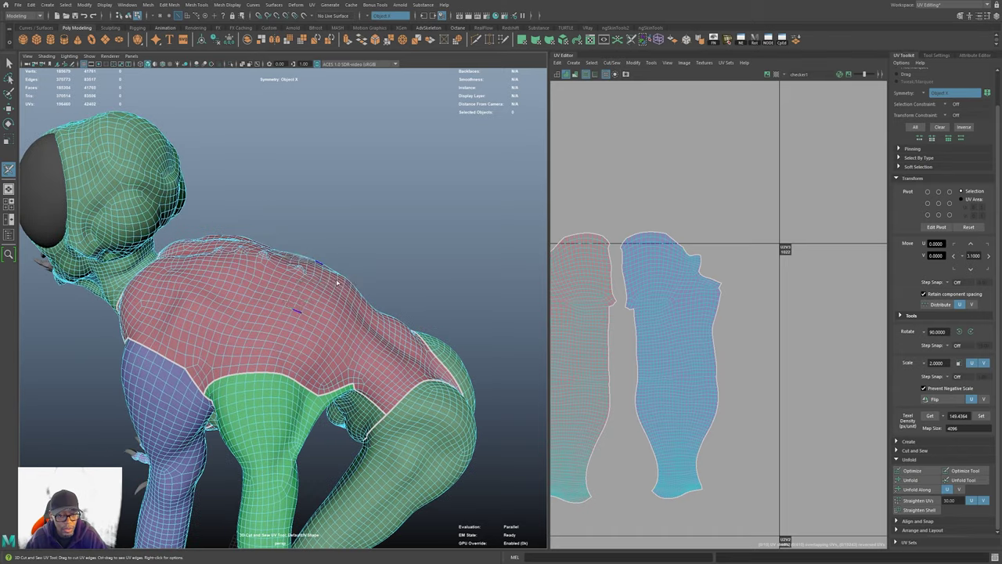
click(286, 317)
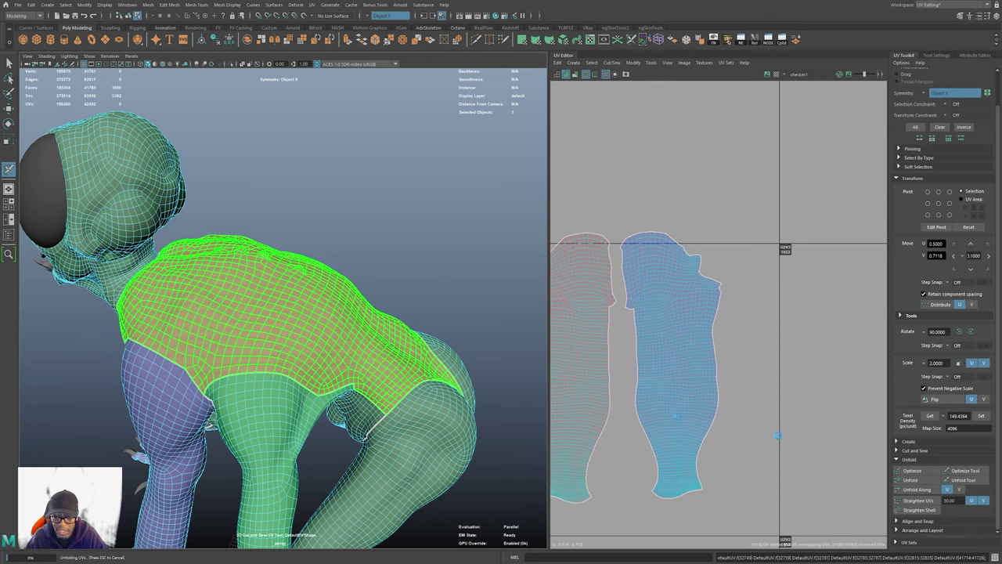
alt+right_drag(758, 418, 658, 393)
key(ctrl+z)
alt+middle_drag(737, 386, 689, 162)
alt+middle_drag(630, 282, 567, 288)
key(ctrl+z)
alt+middle_drag(185, 326, 124, 333)
alt+right_drag(124, 333, 246, 329)
alt+middle_drag(592, 361, 622, 350)
key(ctrl+u)
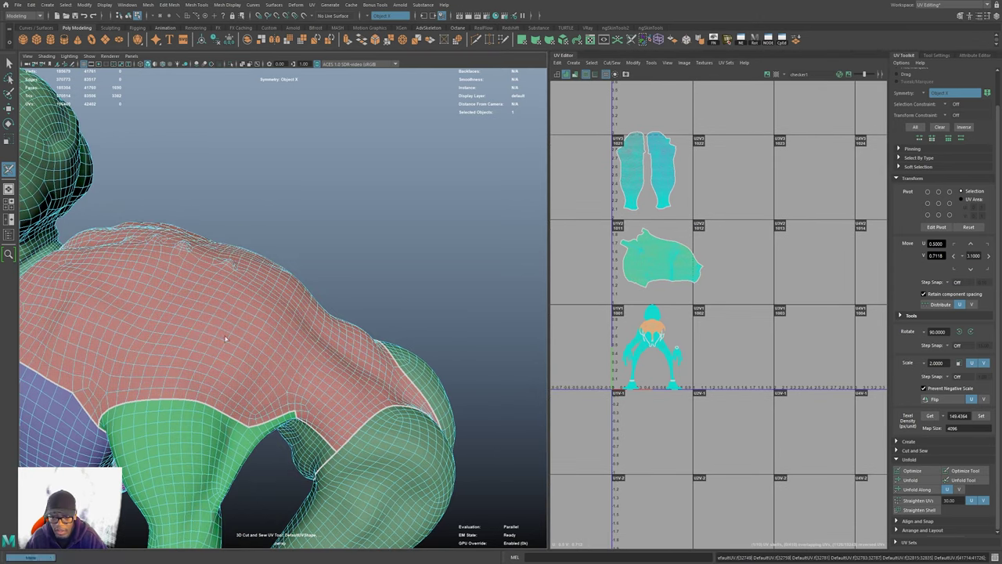
- Move the unfolded back shell into UV tile 1022
alt+middle_drag(650, 366, 621, 418)
click(647, 412)
key(w)
drag(623, 414, 737, 193)
- Return to object mode and select the creature's body mesh to view the separated back shell
right_drag(163, 330, 262, 281)
click(306, 255)
key(q)
click(217, 316)
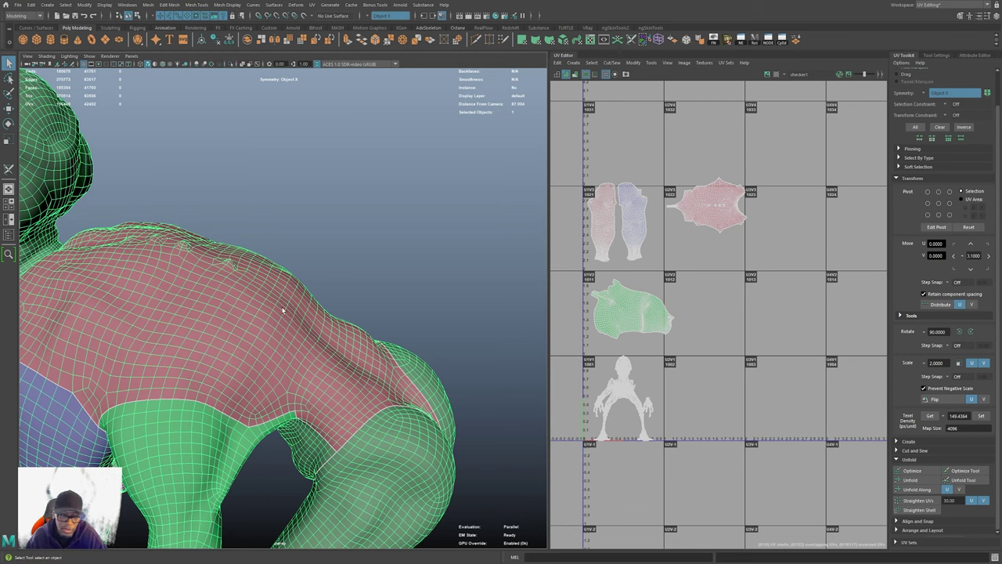
scroll(262, 338, up, 2)
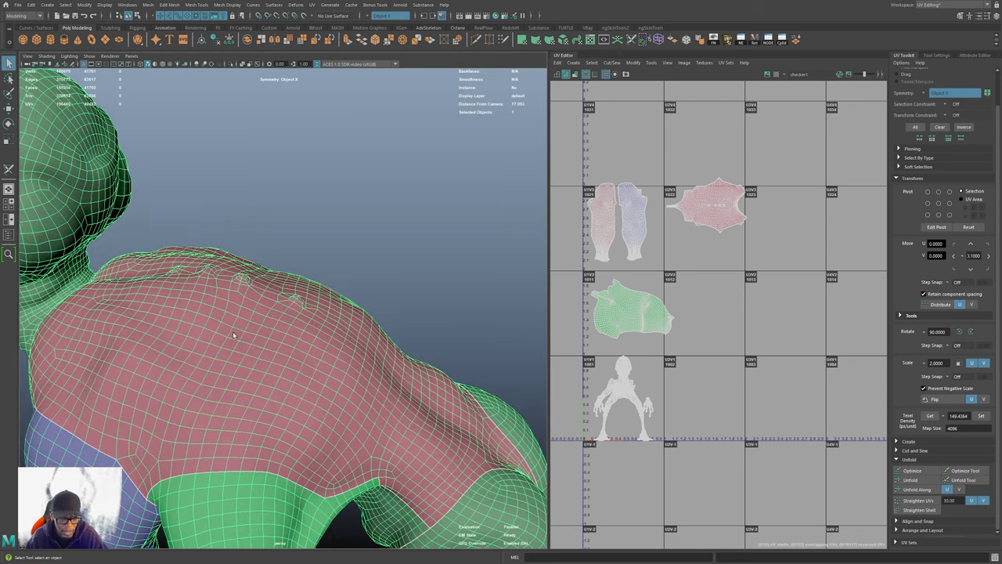
- Show the checker texture on the creature's body and compare the checker size between the back and limbs
key(6)
right_drag(327, 342, 443, 227)
click(415, 258)
alt+drag(407, 270, 429, 259)
scroll(430, 259, up, 5)
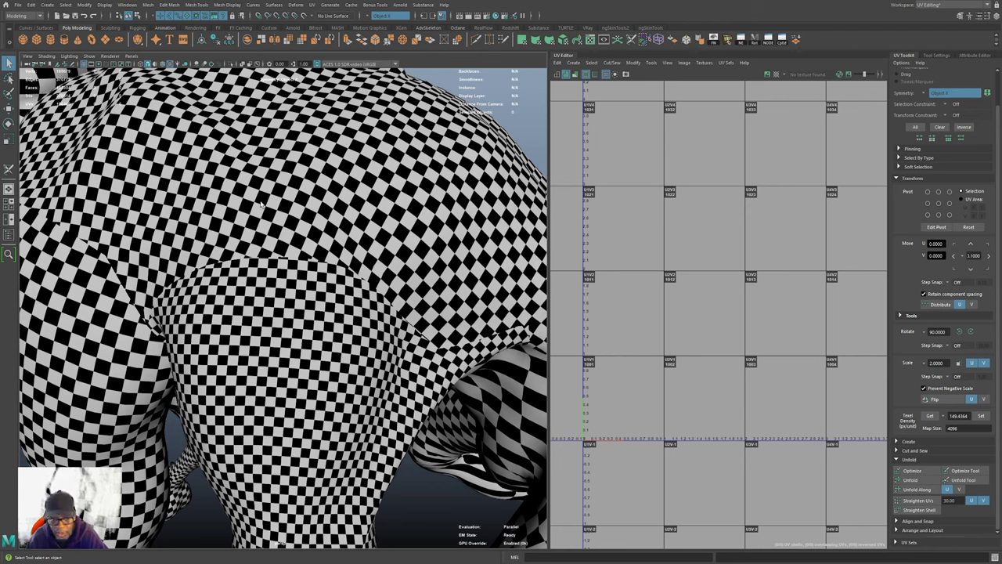
alt+drag(394, 365, 415, 219)
click(420, 222)
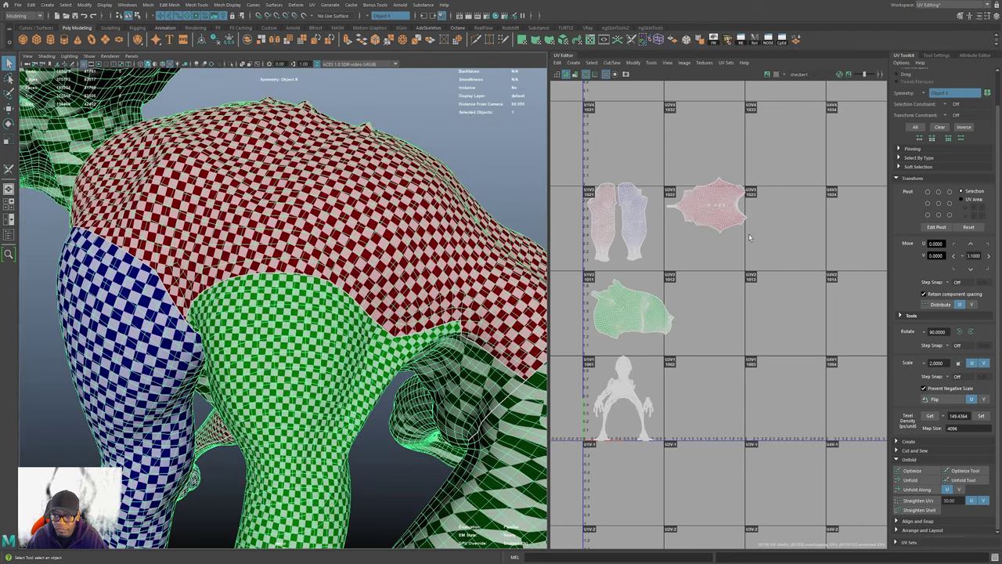
- Try to scale up the back's UV shell to match its checker size to the neighbouring limb
right_drag(757, 240, 712, 204)
click(712, 205)
key(r)
drag(710, 213, 717, 212)
drag(719, 213, 720, 212)
alt+right_drag(266, 282, 356, 244)
alt+middle_drag(356, 244, 295, 308)
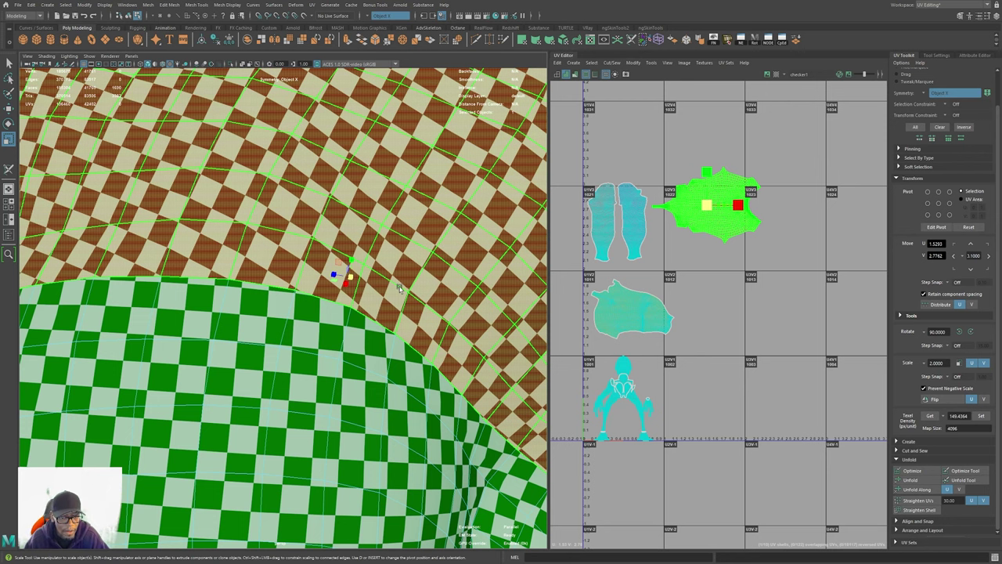
- Undo the scaling of the back shell
scroll(399, 289, down, 5)
key(w)
key(ctrl+z)
key(ctrl+z)
key(ctrl+z)
key(ctrl+z)
key(ctrl+z)
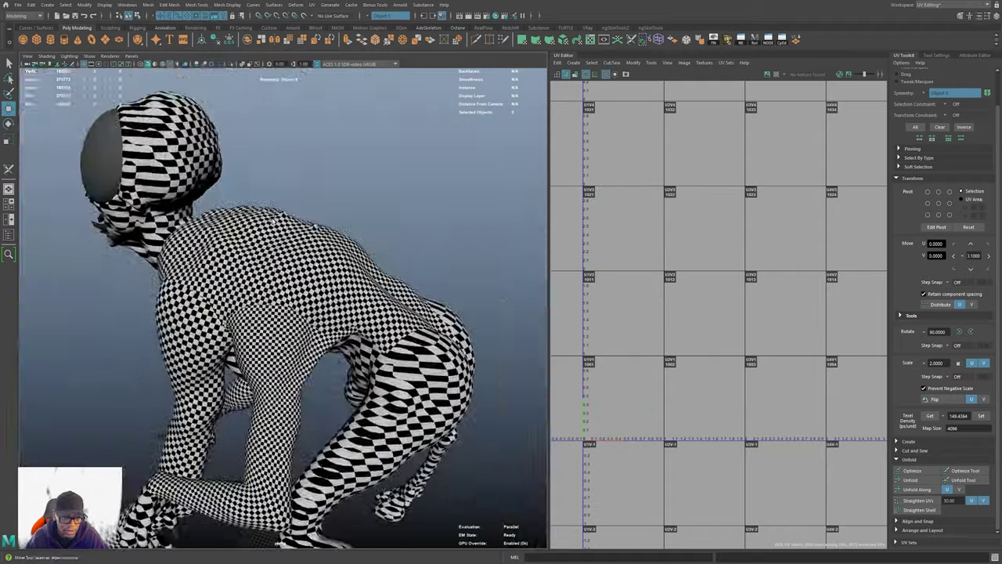
- Inspect how the checker size differs between the back, the front limbs and the middle limb
alt+drag(272, 221, 258, 250)
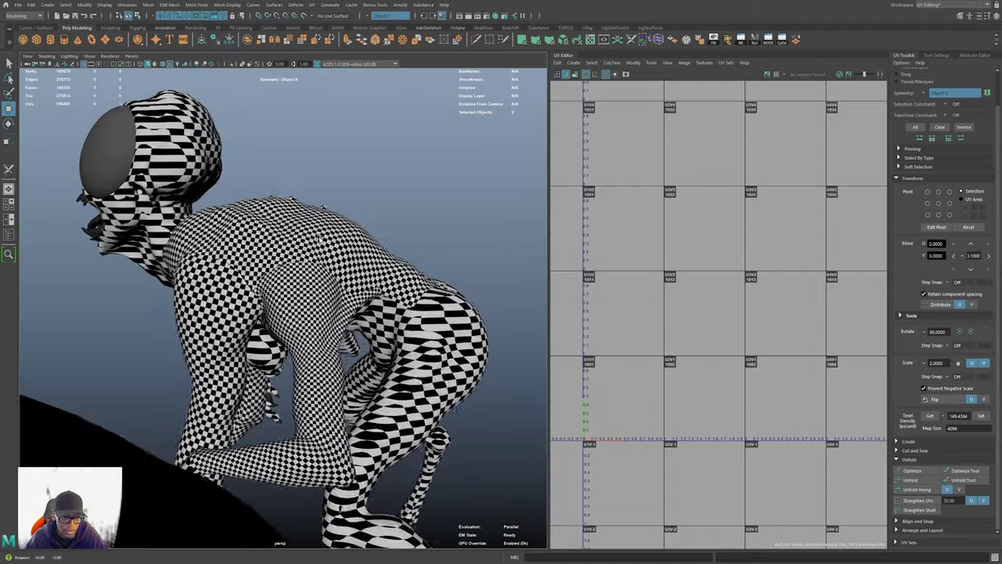
scroll(258, 258, up, 5)
alt+middle_drag(259, 266, 282, 290)
alt+drag(282, 290, 296, 303)
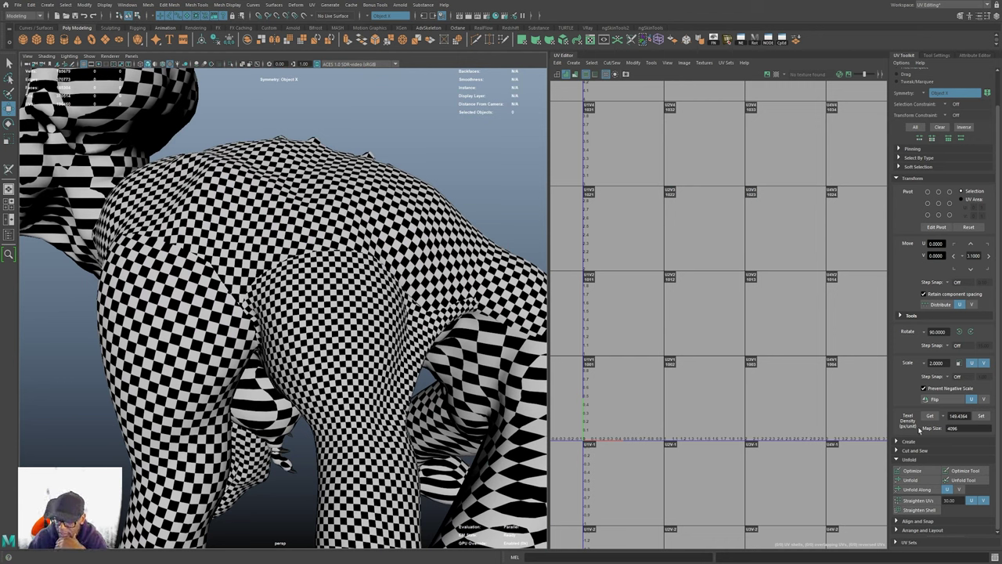
drag(962, 428, 934, 425)
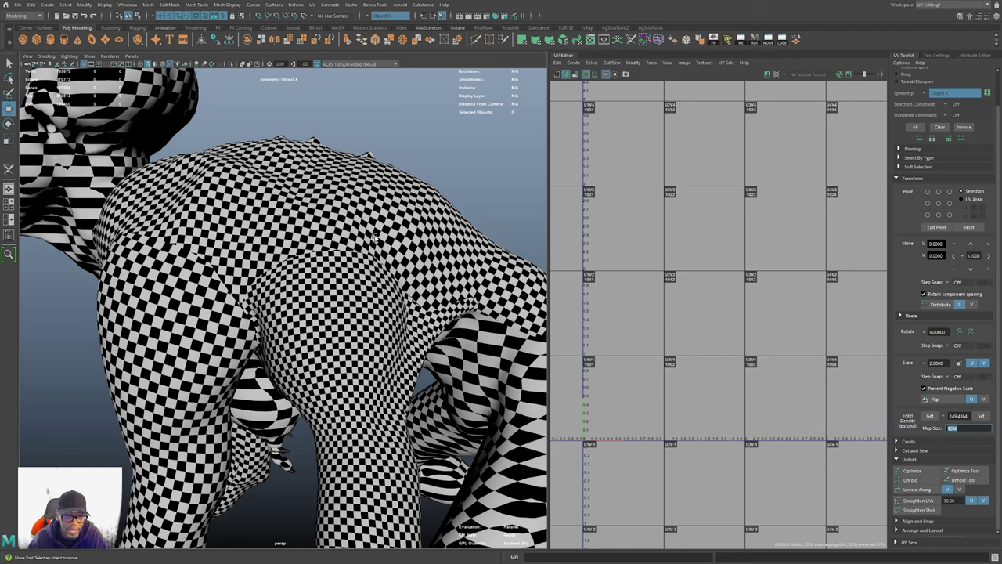
- Select the back's UV shell in tile 1022 and get its texel density
click(436, 169)
alt+drag(461, 290, 351, 298)
right_drag(729, 228, 717, 205)
click(718, 205)
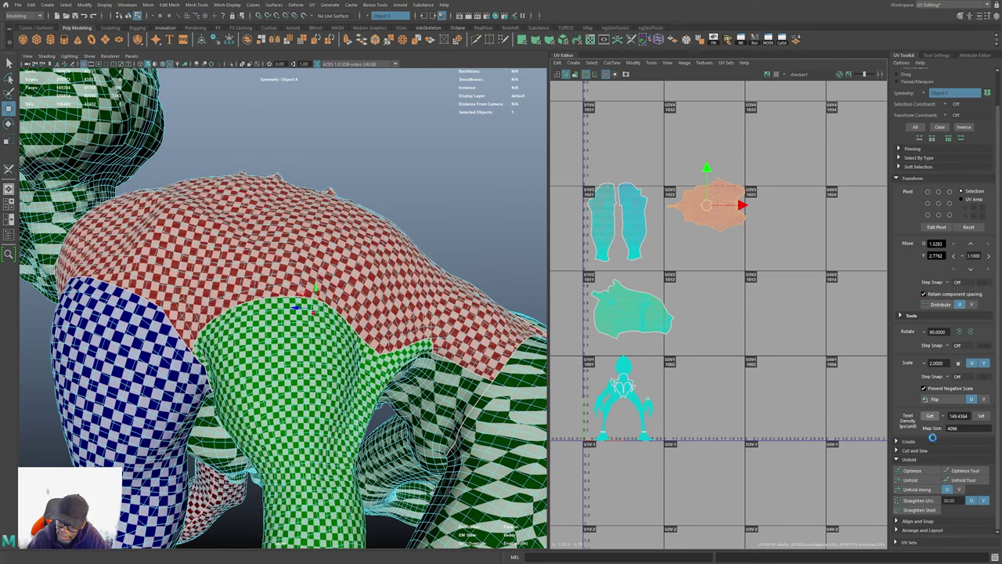
click(953, 421)
double_click(957, 415)
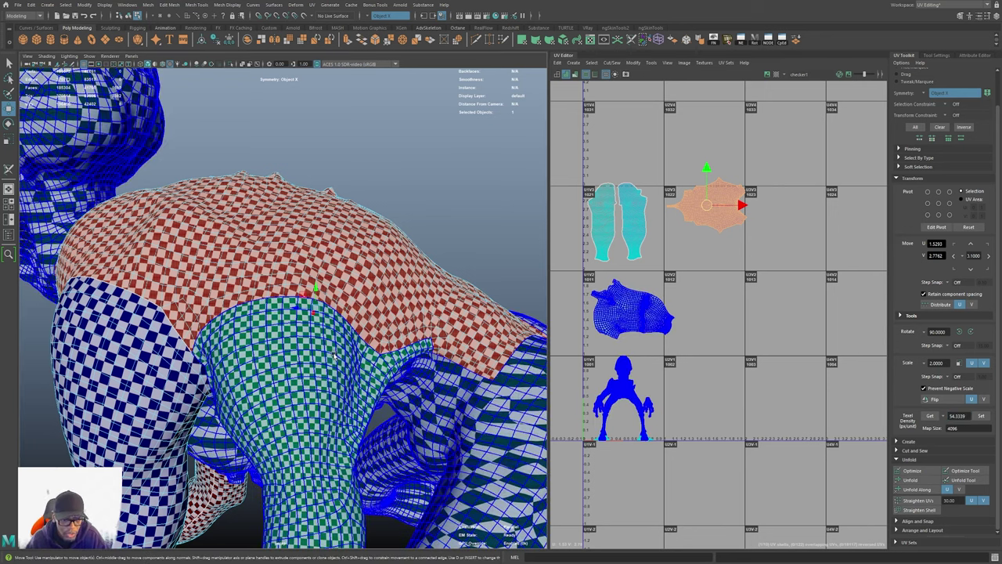
- Select the middle limb shell in tile 1011 with both front limb shells in tile 1021, and check the selection on the body
click(638, 317)
shift+click(150, 371)
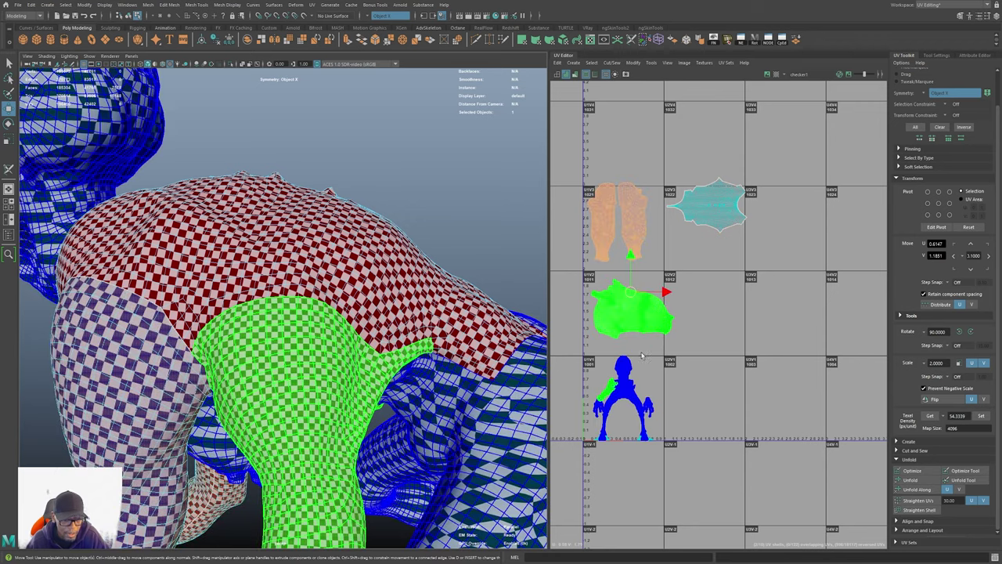
scroll(271, 263, down, 6)
alt+drag(271, 263, 493, 285)
alt+drag(329, 305, 407, 313)
alt+drag(247, 310, 328, 274)
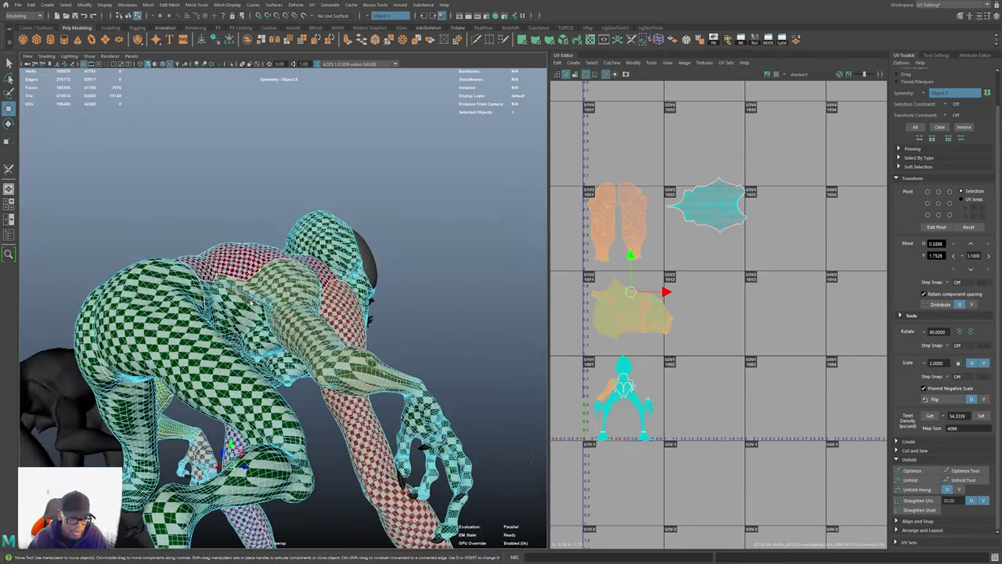
alt+drag(317, 410, 368, 313)
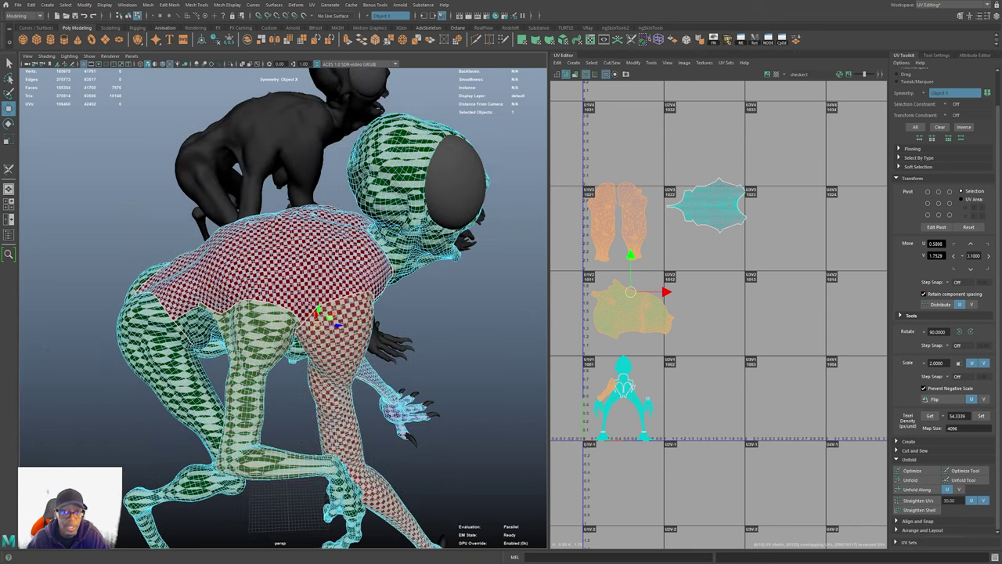
- Turn symmetry off and remove the opposite, still uncut limb's UVs from the selection
click(373, 17)
click(379, 21)
alt+drag(324, 367, 149, 458)
drag(109, 425, 222, 503)
alt+right_drag(216, 407, 255, 362)
alt+drag(288, 356, 291, 331)
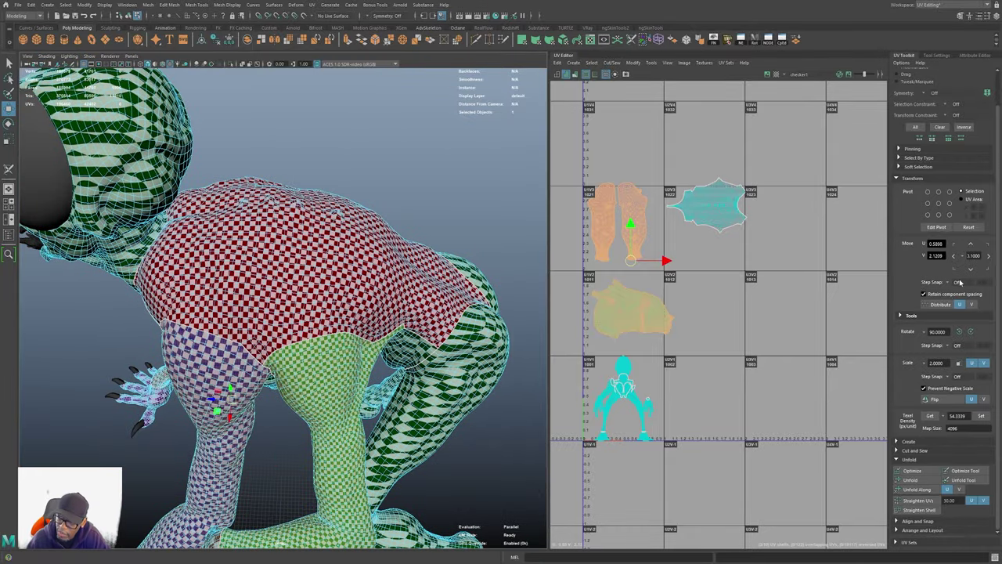
- Apply a texel density of 54.3339 to the selected limb shells and check the checker pattern in object mode
click(981, 416)
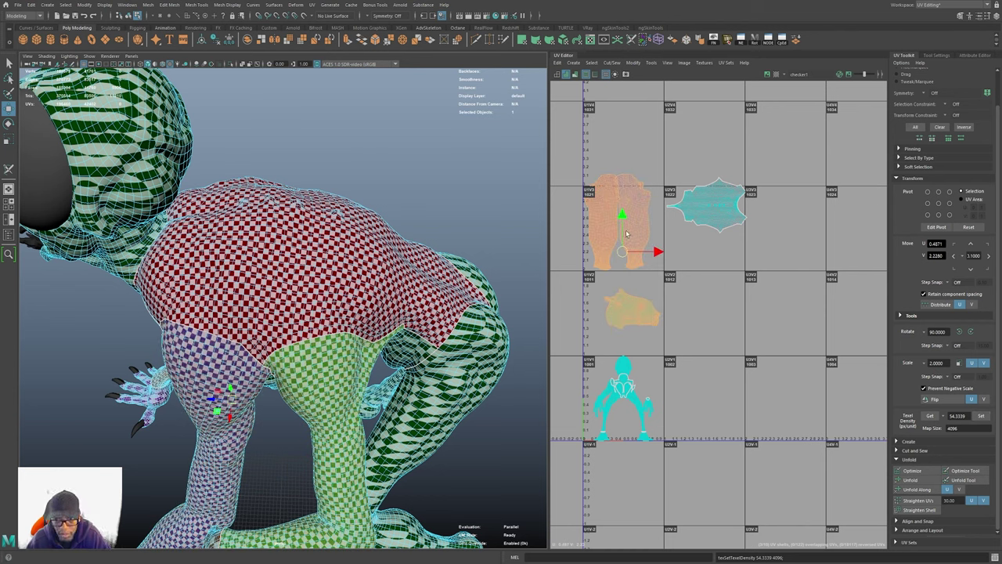
alt+right_drag(288, 349, 475, 260)
right_drag(355, 363, 500, 152)
click(500, 152)
alt+drag(411, 372, 398, 318)
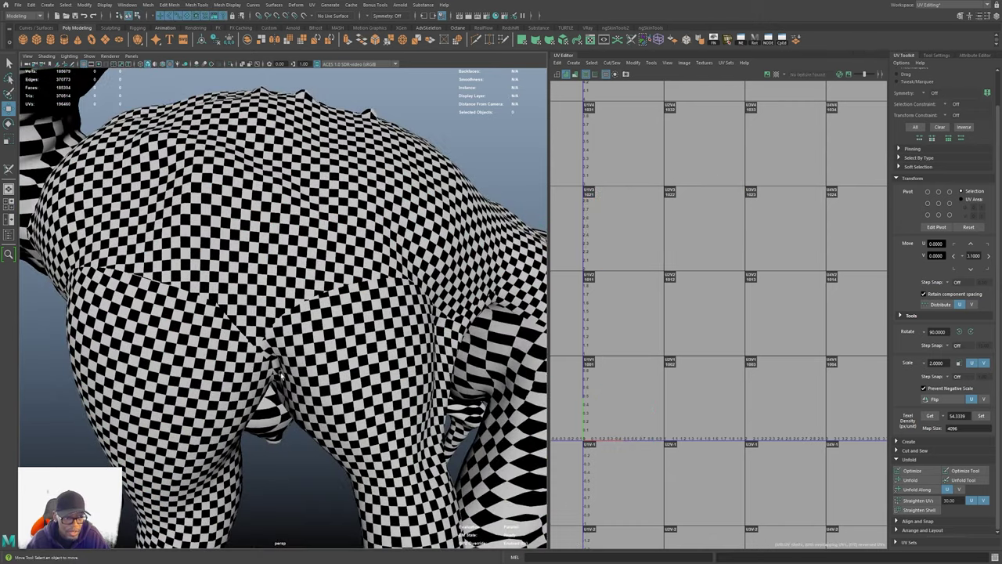
alt+right_drag(454, 302, 434, 312)
mouse_move(433, 313)
alt+mouse_down()
mouse_move(267, 474)
mouse_move(442, 313)
alt+mouse_up()
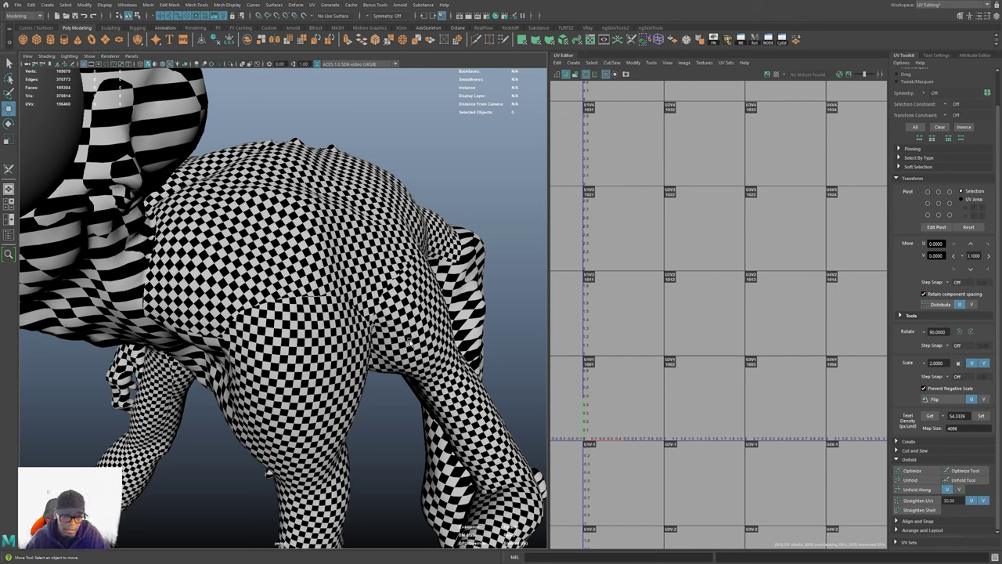
- Scale down the middle limb shell in tile 1011 and compare its checkers with the rest of the body
click(319, 302)
right_drag(649, 201, 678, 233)
click(636, 311)
key(e)
key(r)
drag(636, 312, 618, 316)
right_drag(409, 317, 462, 263)
click(498, 206)
alt+drag(498, 206, 413, 255)
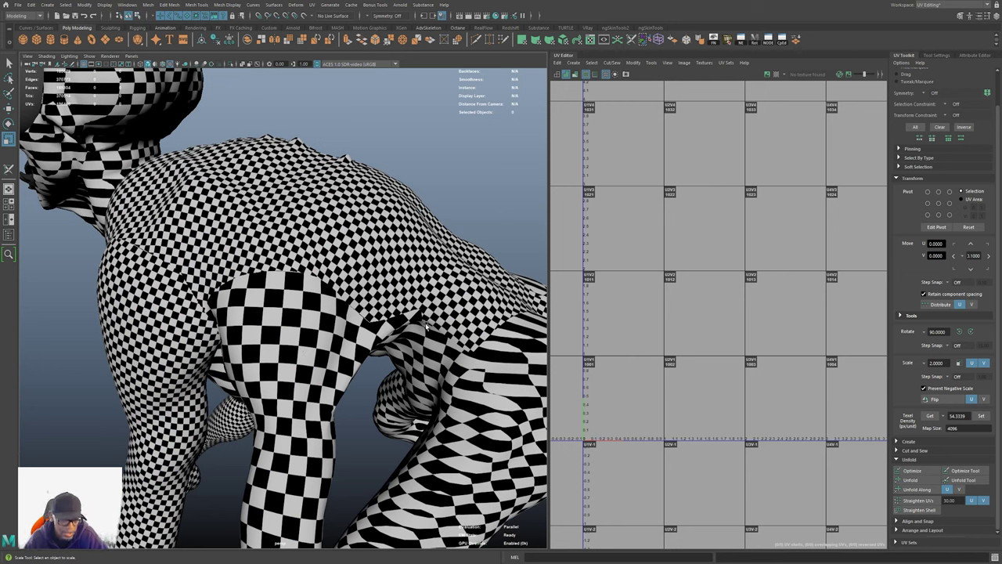
- Undo the scaling of the middle limb shell
click(363, 328)
key(ctrl+z)
key(ctrl+z)
key(ctrl+z)
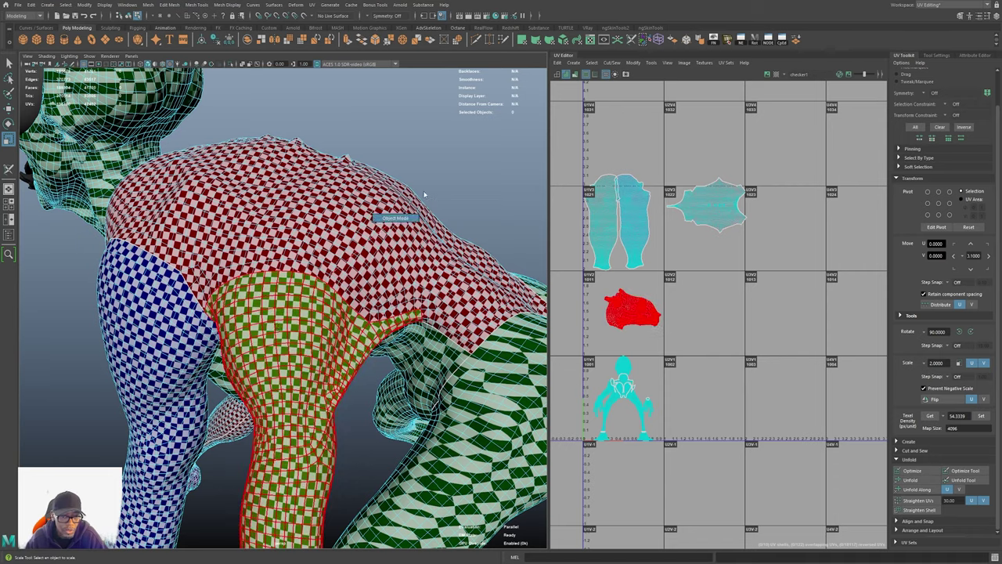
key(ctrl+z)
key(ctrl+z)
alt+drag(397, 221, 423, 235)
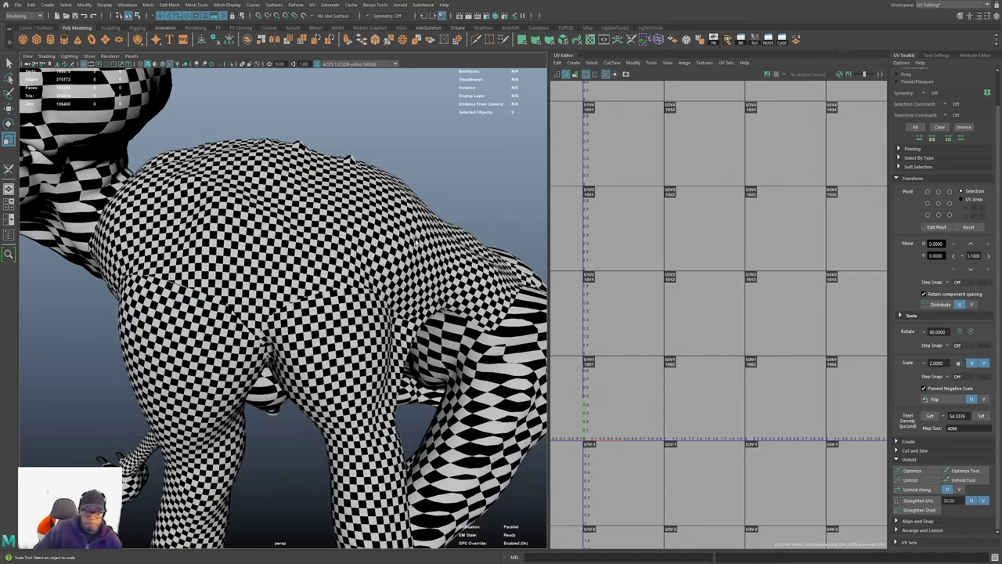
- Select the back shell and move it down to sit centred within UV tile 1022
click(453, 246)
alt+middle_drag(705, 214, 648, 310)
right_drag(659, 315, 656, 327)
click(655, 327)
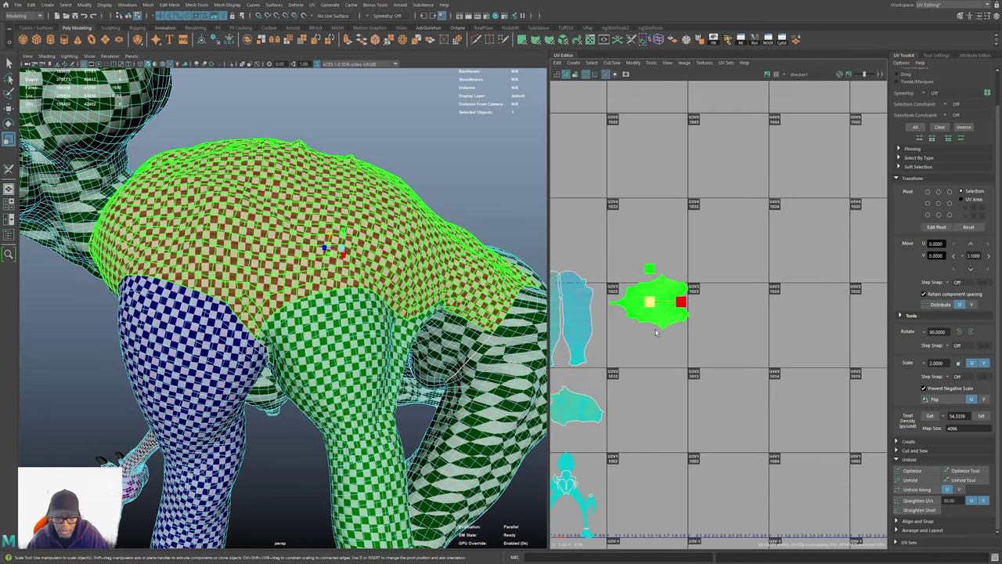
key(w)
drag(650, 301, 648, 322)
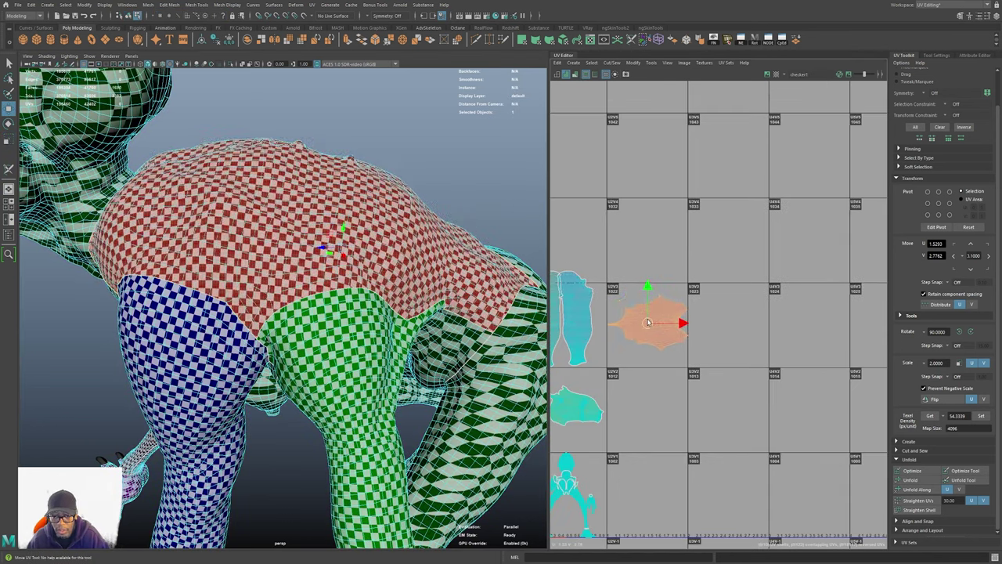
key(f)
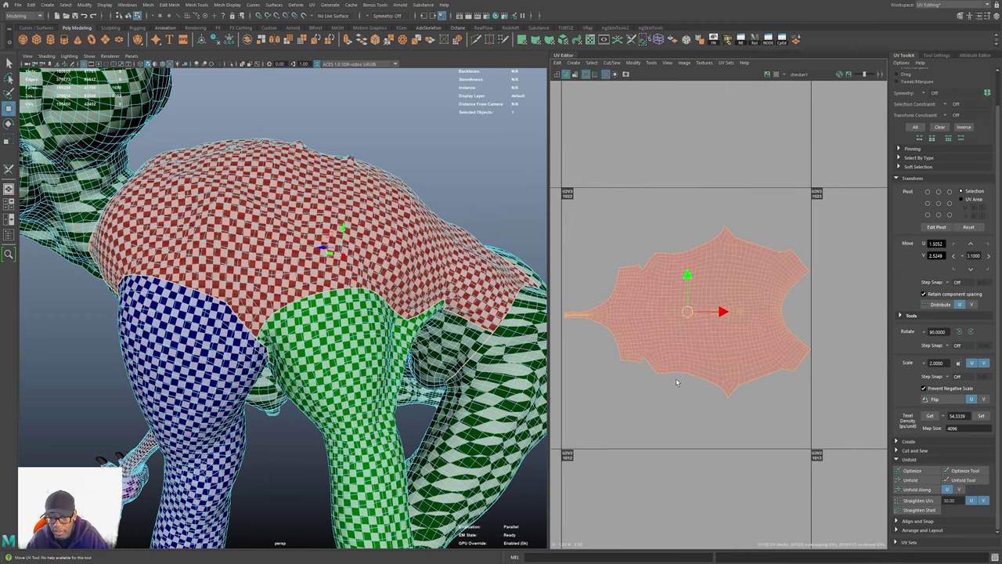
alt+middle_drag(711, 390, 730, 392)
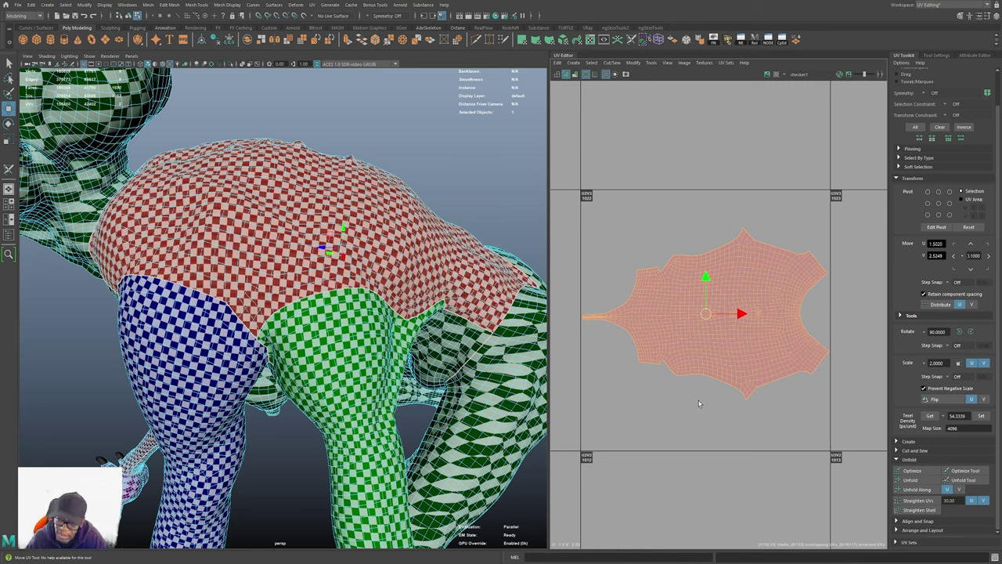
- Enlarge the back shell past the borders of tile 1022 and get its texel density
key(r)
drag(706, 313, 769, 329)
scroll(769, 329, down, 2)
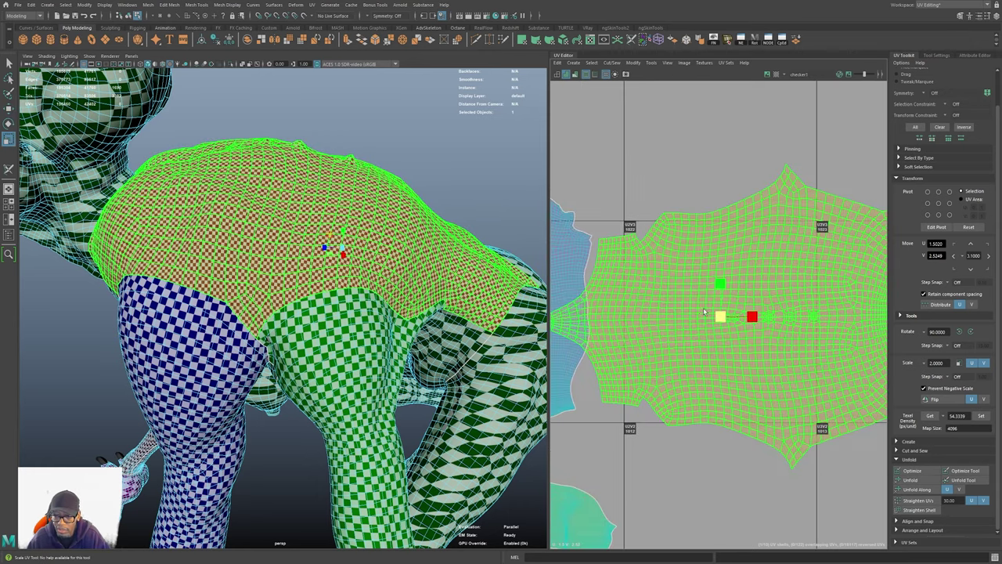
alt+middle_drag(761, 368, 724, 376)
click(930, 415)
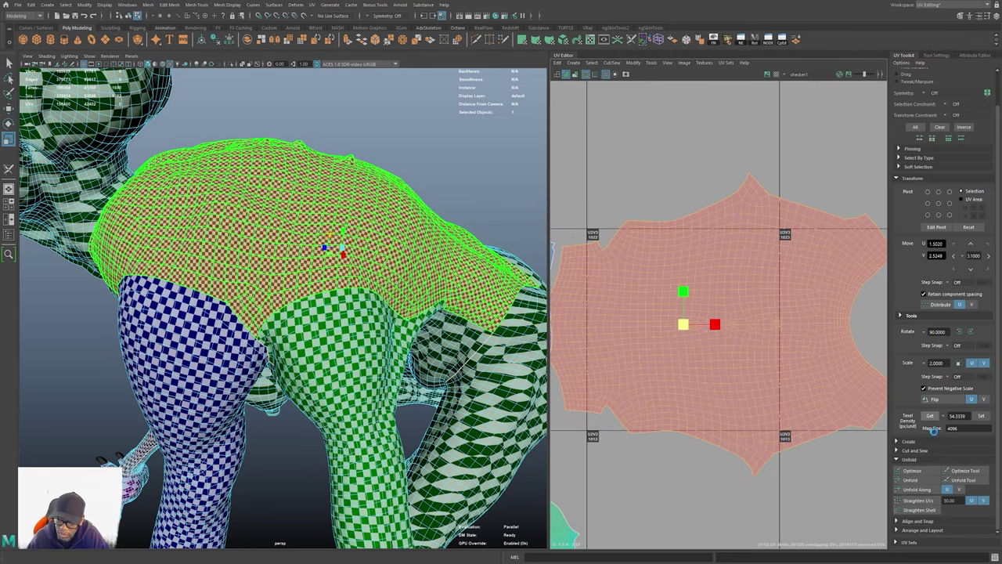
scroll(749, 372, down, 1)
scroll(704, 365, down, 1)
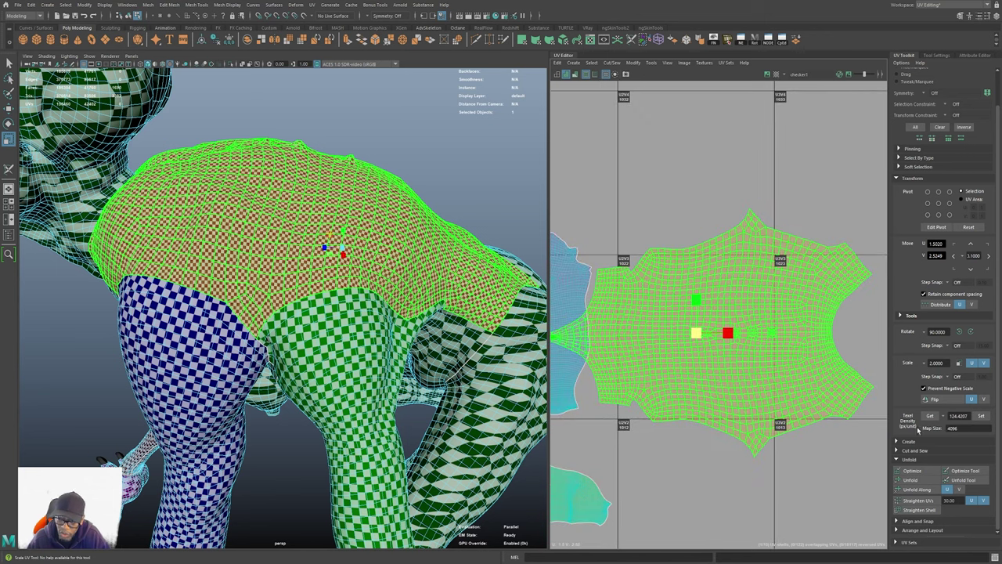
alt+middle_drag(317, 297, 328, 354)
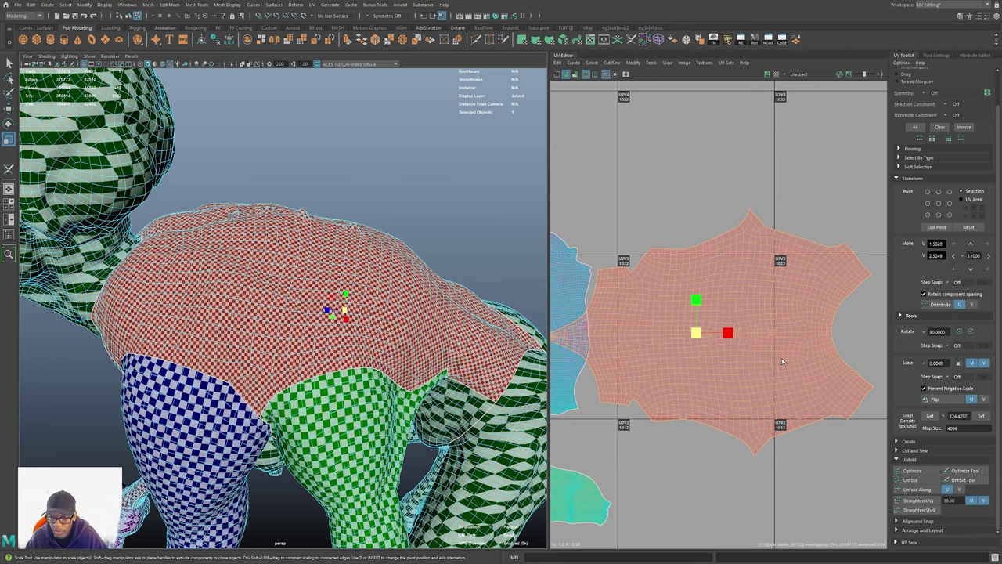
- Scale the back shell down to fit inside tile 1022, checking its narrow tail against the tile border
scroll(677, 436, down, 1)
mouse_move(677, 436)
alt+middle_down()
mouse_move(766, 359)
mouse_move(670, 441)
alt+middle_up()
key(ctrl+F12)
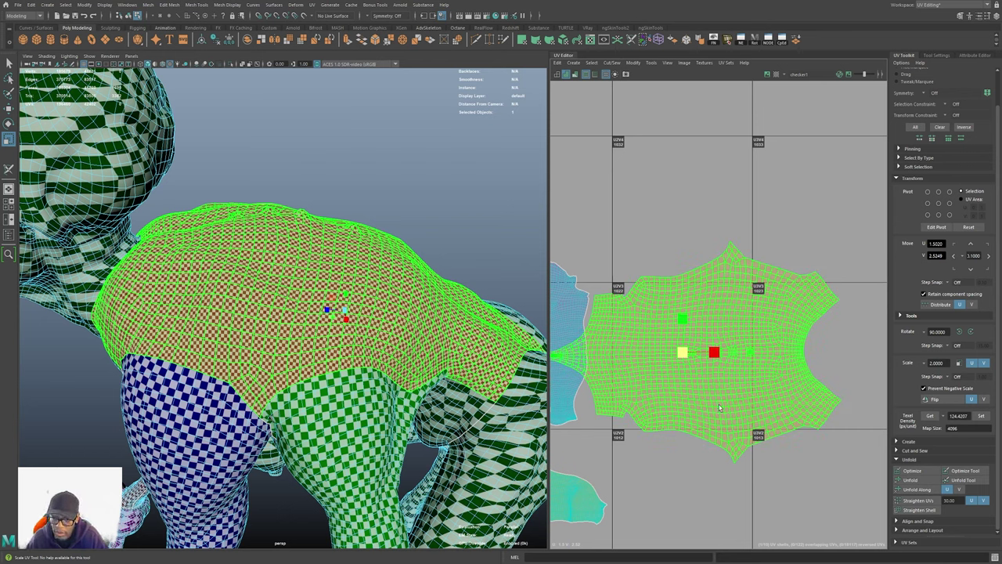
mouse_move(679, 352)
mouse_down()
mouse_move(638, 352)
mouse_move(664, 349)
mouse_up()
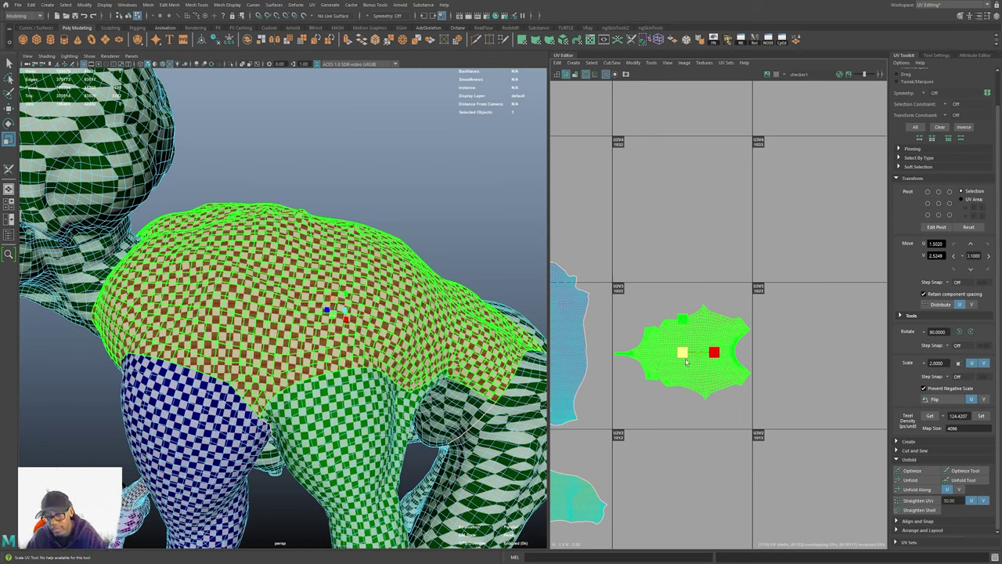
alt+right_drag(805, 415, 770, 410)
alt+middle_drag(769, 410, 827, 396)
alt+right_drag(828, 397, 849, 408)
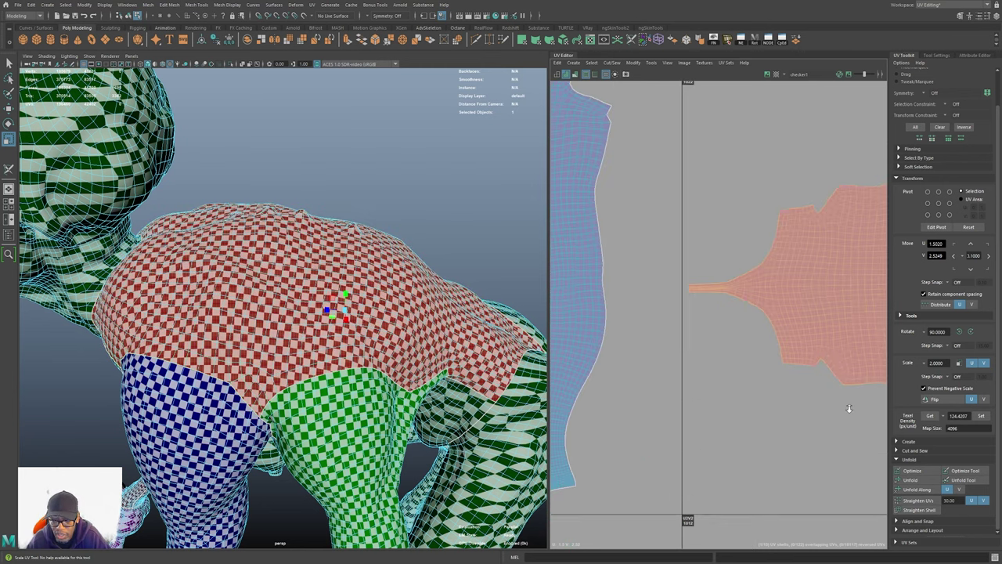
scroll(849, 408, up, 1)
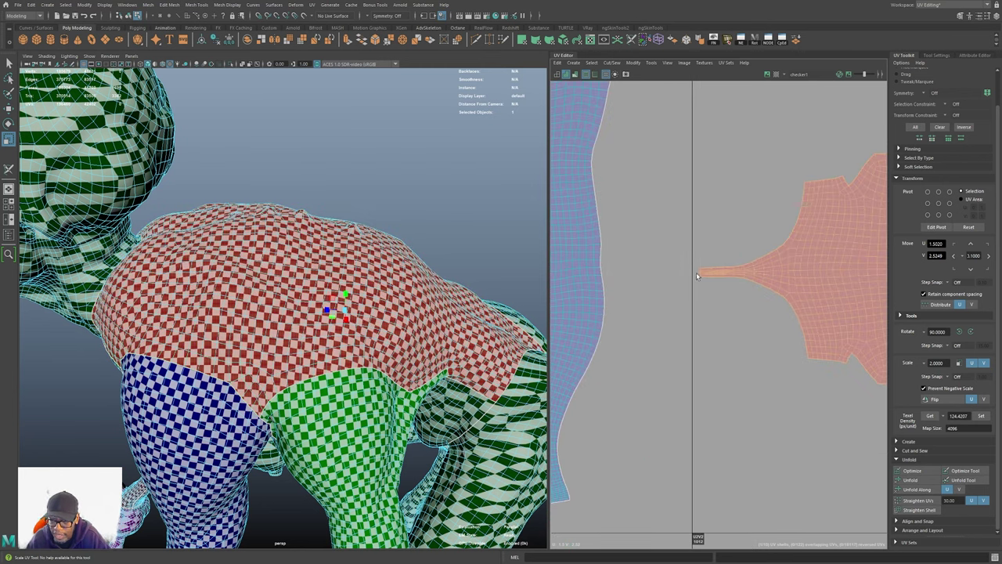
scroll(697, 282, up, 1)
alt+middle_drag(752, 343, 662, 359)
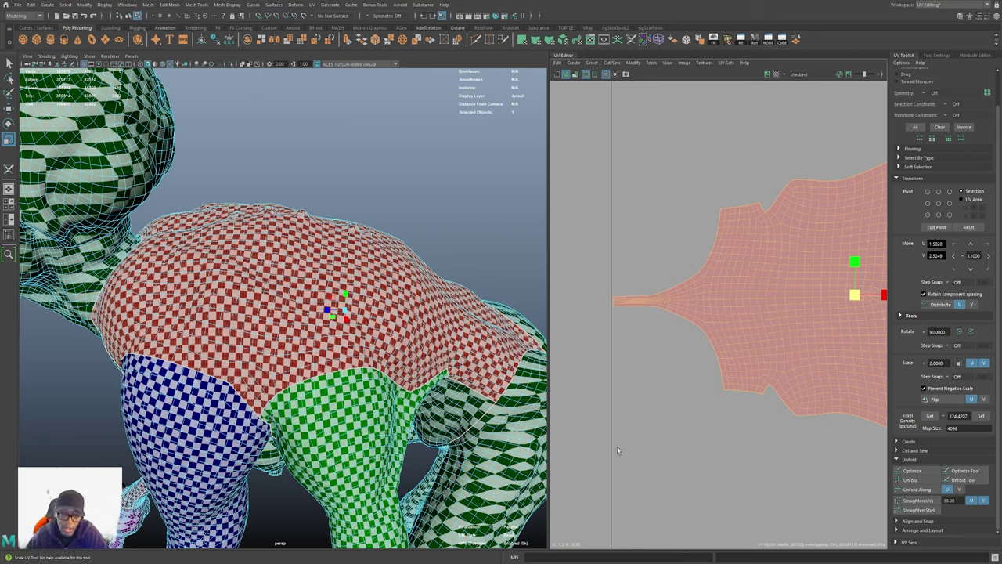
alt+middle_drag(872, 302, 822, 329)
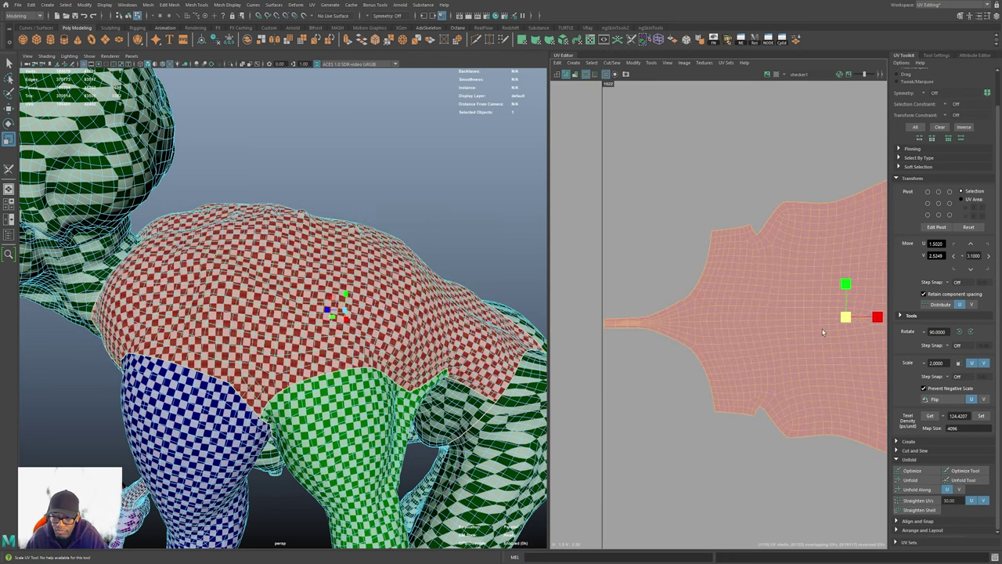
drag(846, 317, 846, 317)
- Nudge the second front limb shell in tile 1021 beside its neighbour, clear the selection and check the gap between them
scroll(818, 340, down, 2)
alt+middle_drag(832, 382, 947, 382)
scroll(678, 388, down, 3)
alt+middle_drag(705, 297, 653, 365)
click(682, 373)
key(w)
mouse_move(744, 402)
mouse_down()
mouse_move(760, 402)
mouse_move(743, 401)
mouse_up()
scroll(671, 305, up, 4)
alt+right_drag(559, 409, 734, 403)
alt+middle_drag(779, 377, 673, 431)
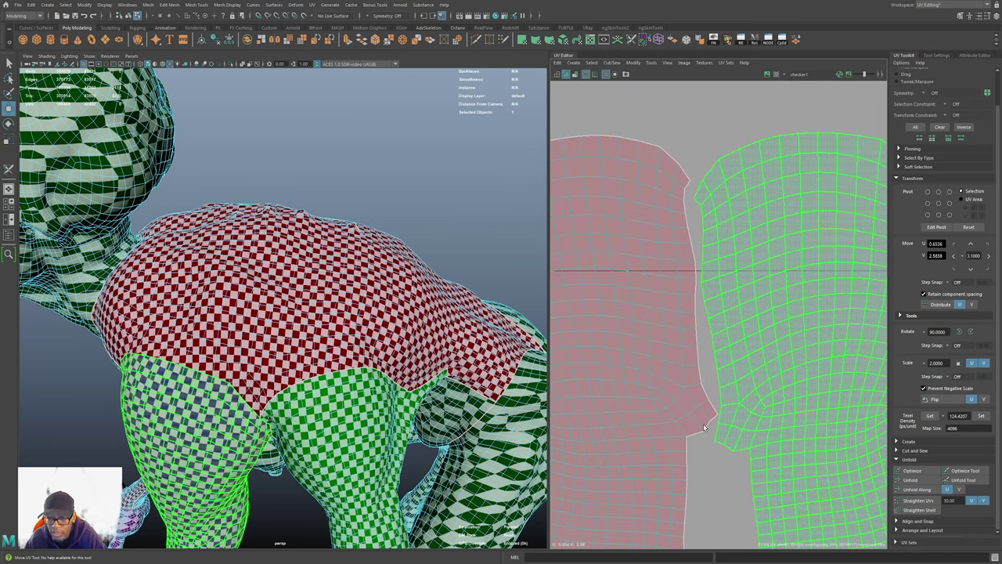
click(704, 427)
click(716, 474)
alt+middle_drag(722, 480, 679, 458)
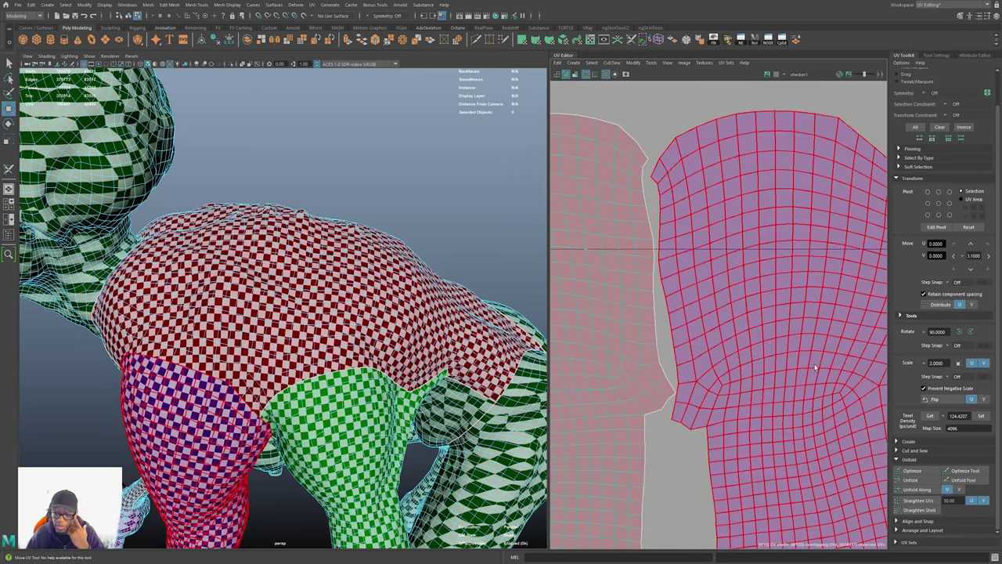
- Move the second front limb shell in tile 1021 slightly away from its neighbour to widen the gap between them
scroll(701, 415, down, 4)
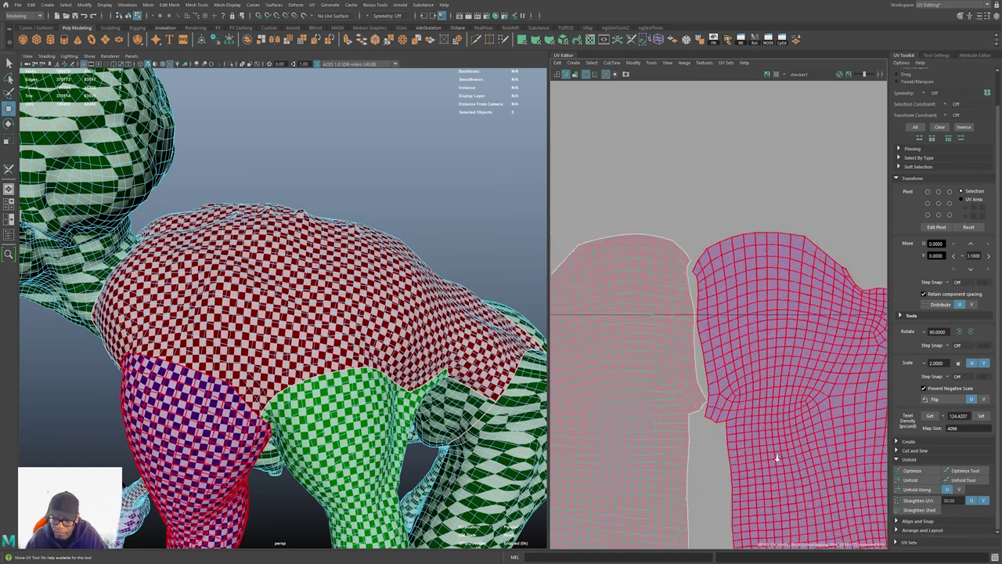
scroll(754, 419, down, 1)
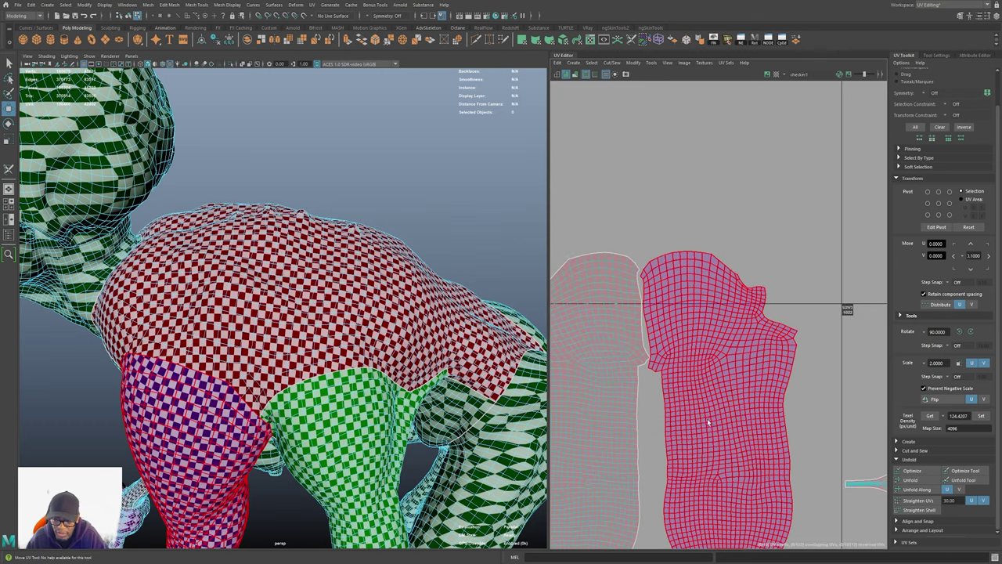
click(708, 423)
drag(752, 457, 762, 458)
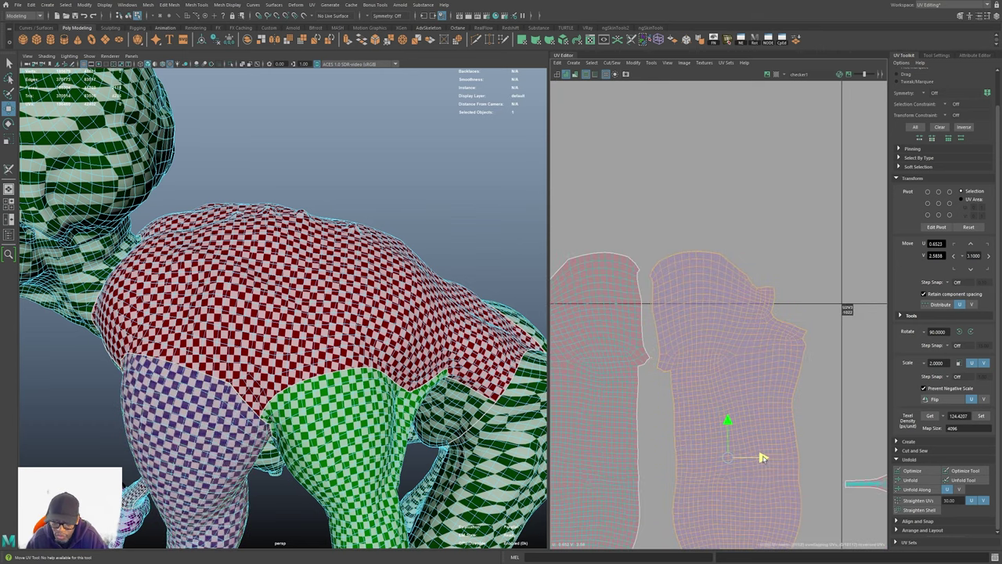
scroll(691, 389, down, 3)
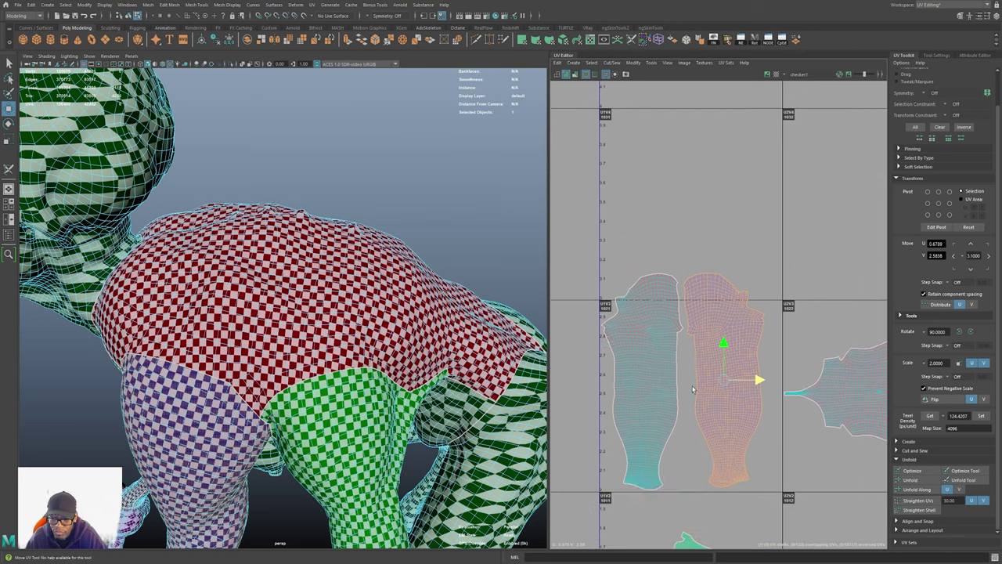
- Select both front limb shells and scale them down together to fit within the borders of tile 1021
shift+click(664, 387)
key(r)
drag(682, 383, 683, 397)
key(w)
key(r)
alt+middle_drag(712, 395, 668, 398)
alt+middle_drag(820, 451, 729, 447)
- Get the texel density of the two front limb shells in tile 1021
click(609, 399)
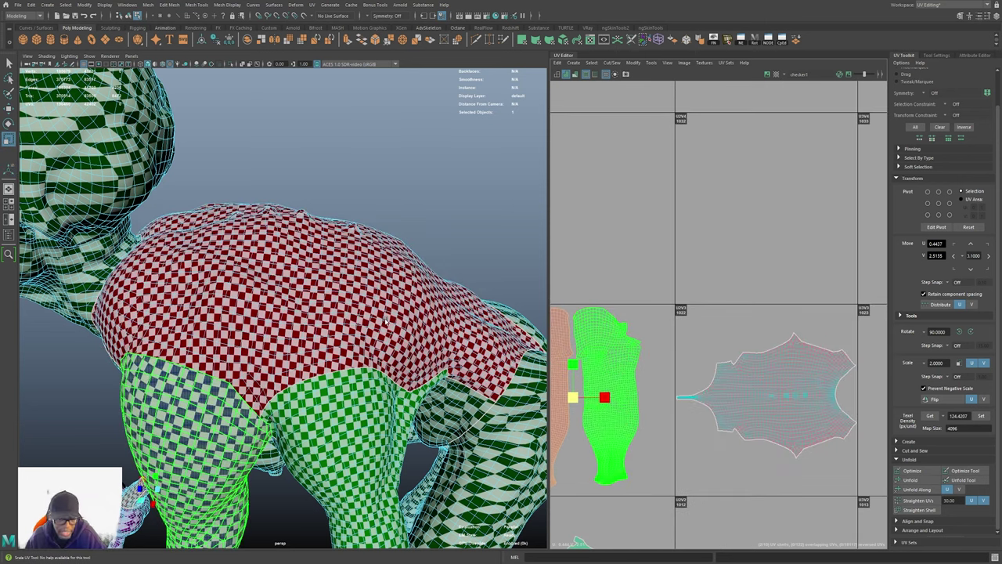
click(649, 458)
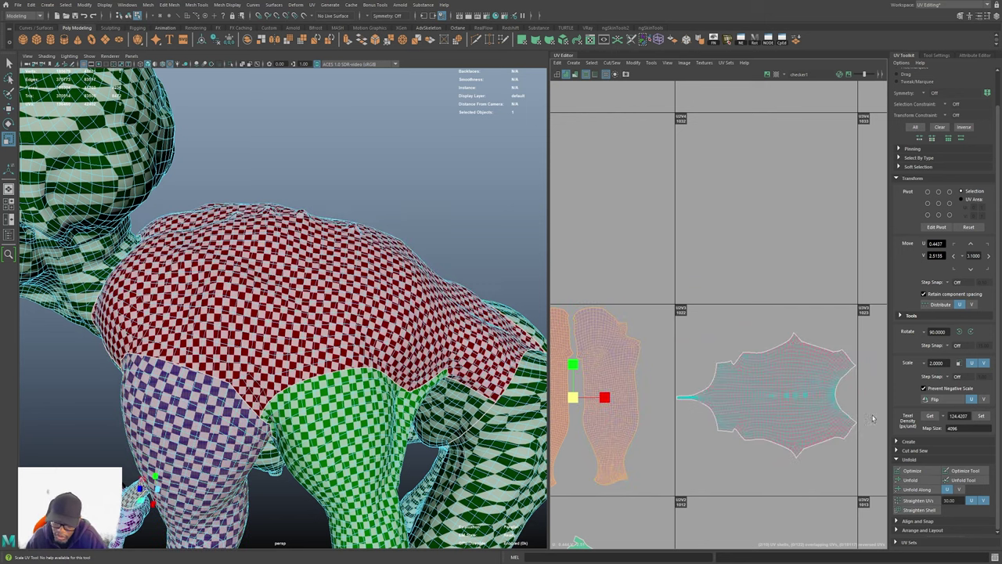
click(750, 417)
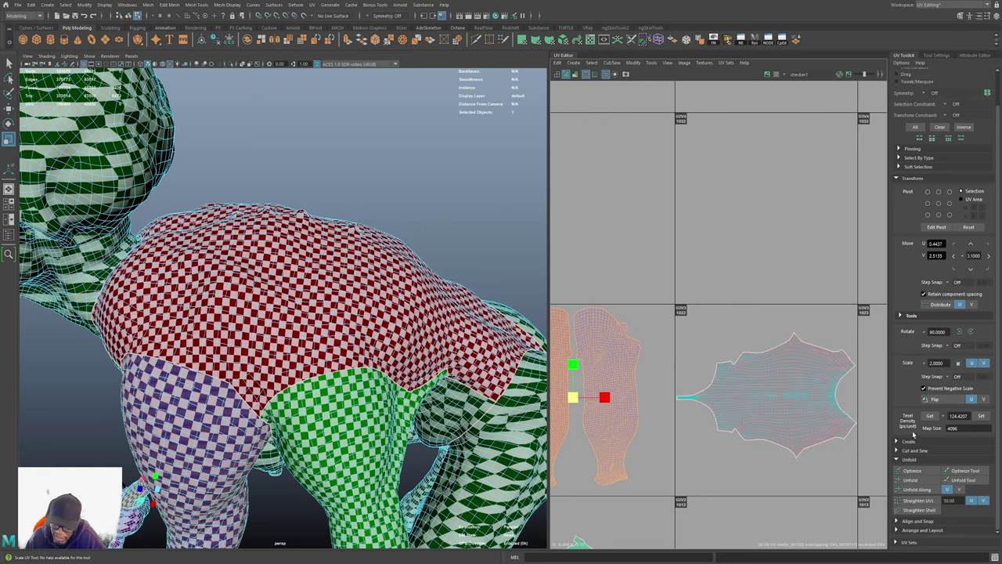
click(929, 416)
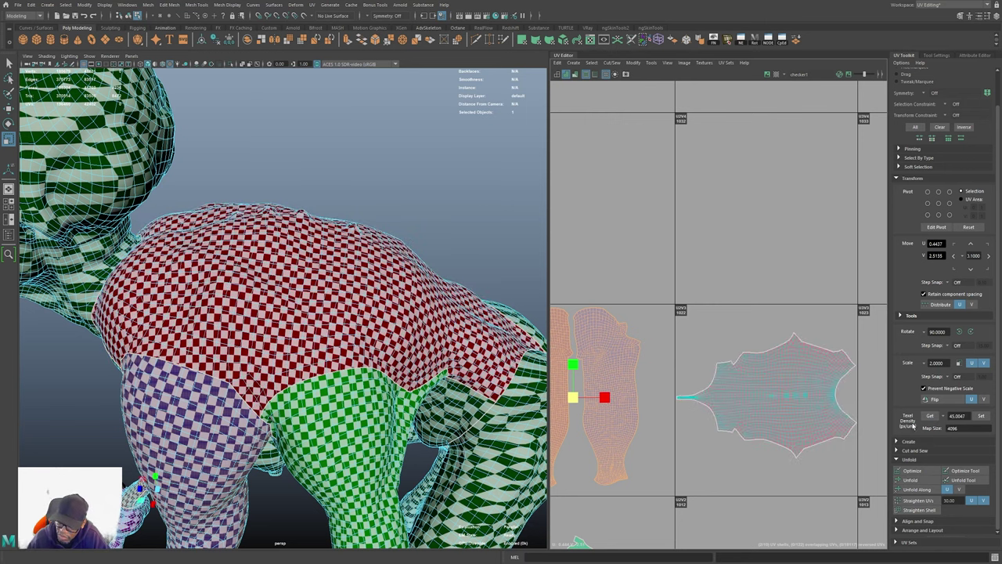
- Apply the 45.0047 texel density at map size 4096 to the two front limb shells
alt+middle_drag(601, 350, 627, 342)
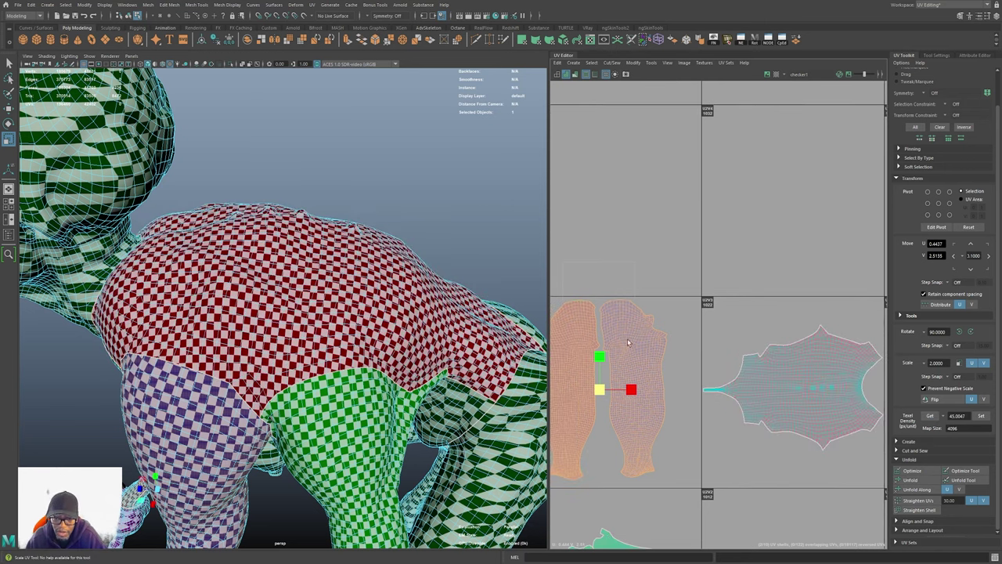
click(980, 416)
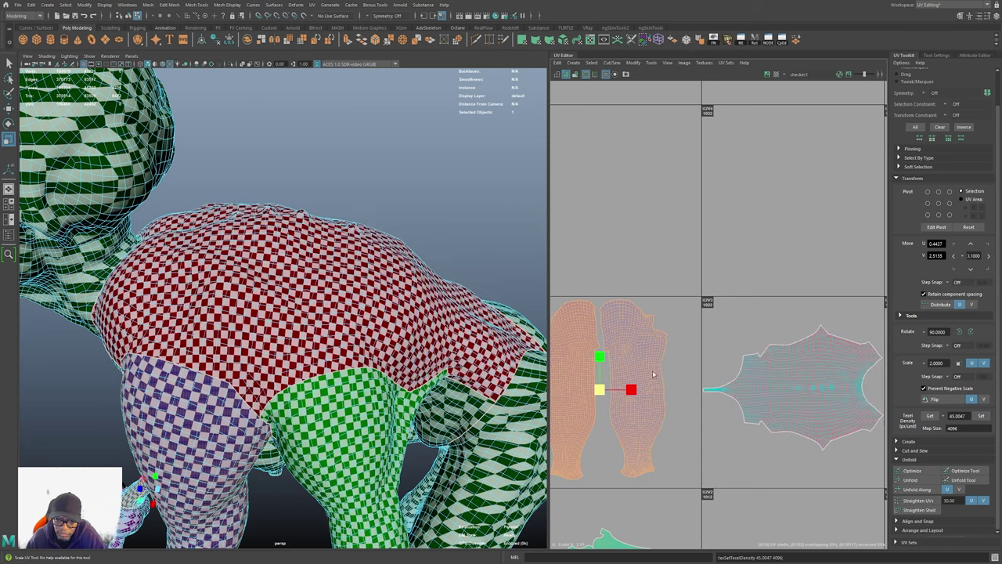
alt+middle_drag(602, 377, 627, 369)
click(814, 376)
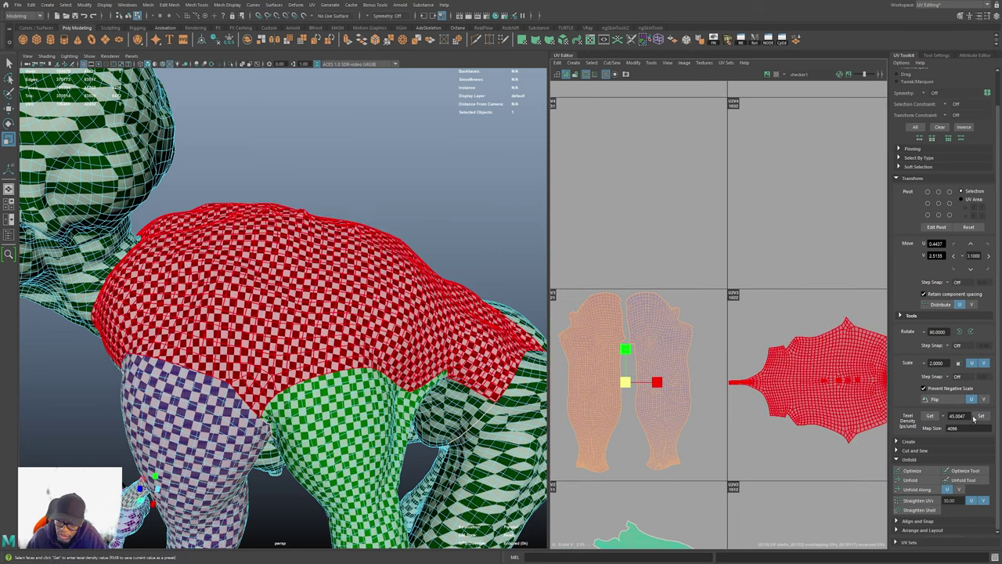
click(980, 415)
click(627, 332)
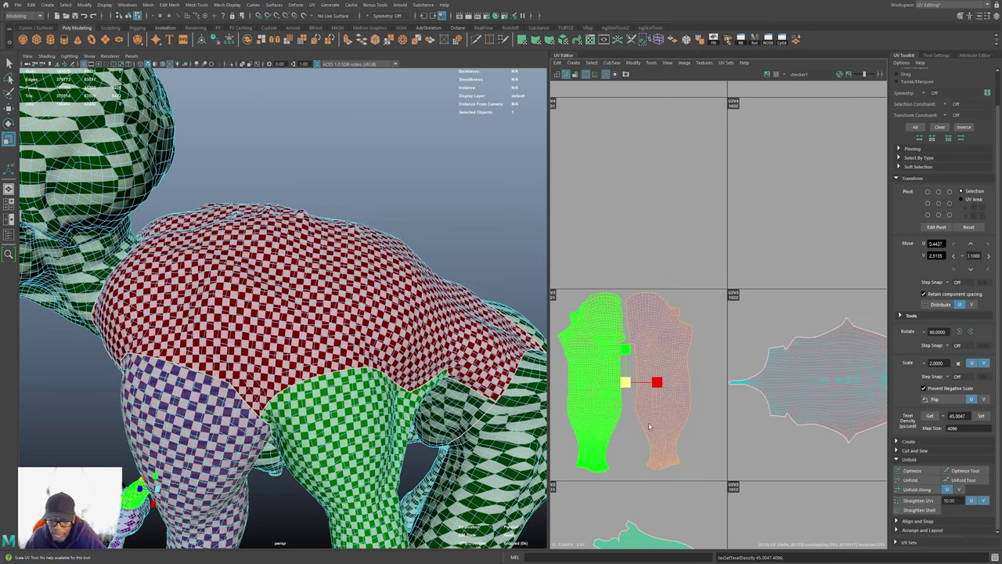
alt+middle_drag(724, 413, 710, 385)
alt+right_drag(711, 385, 572, 380)
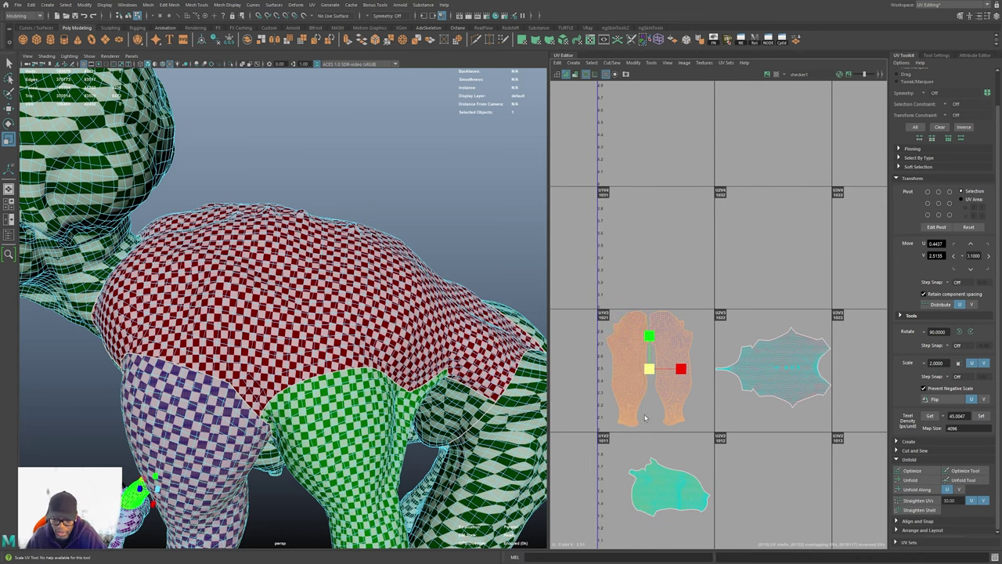
- Set the limb shell in tile 1011 to a texel density of 45.0047 and move it to the tile's upper-left area
click(667, 484)
click(981, 415)
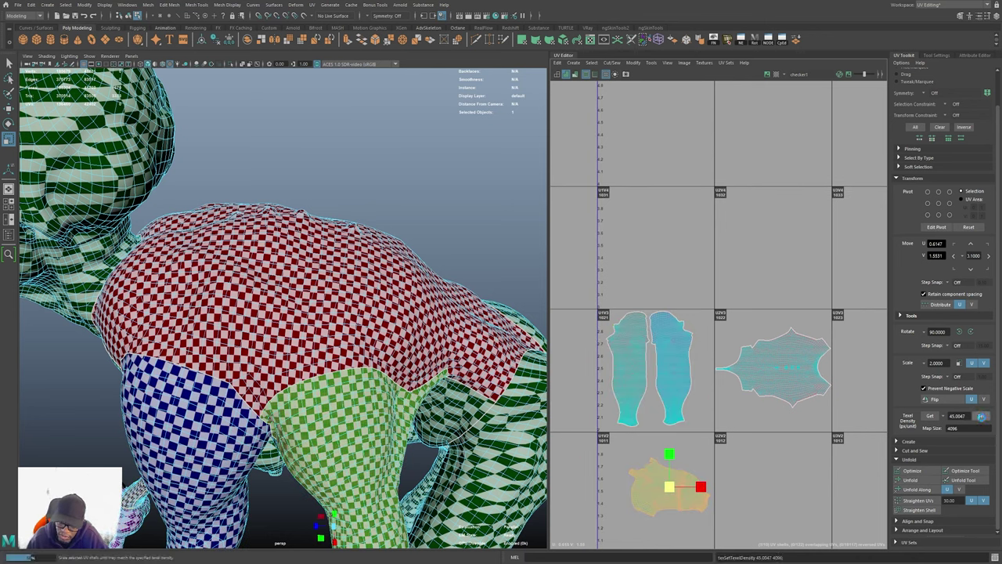
alt+middle_drag(710, 497, 718, 445)
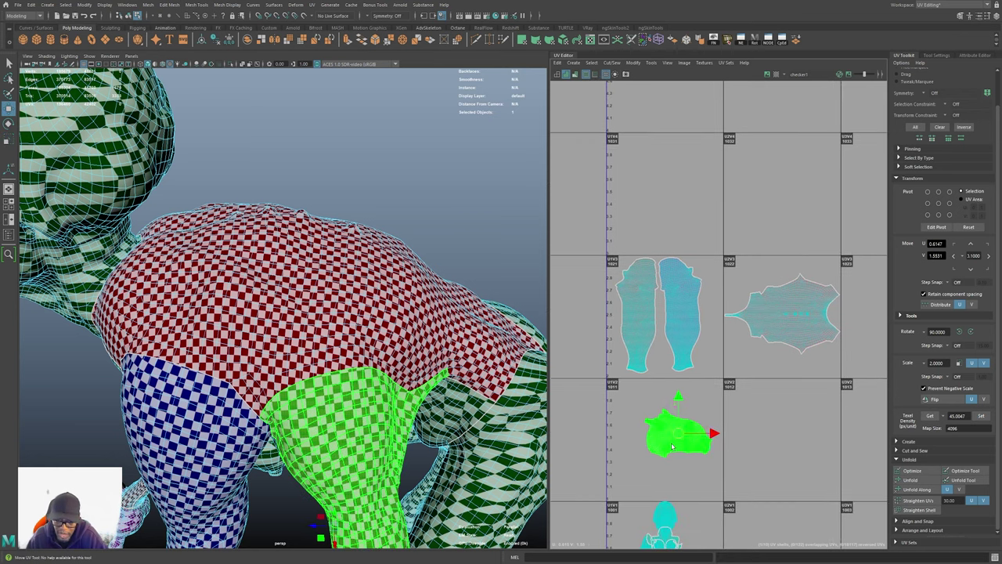
drag(677, 433, 644, 409)
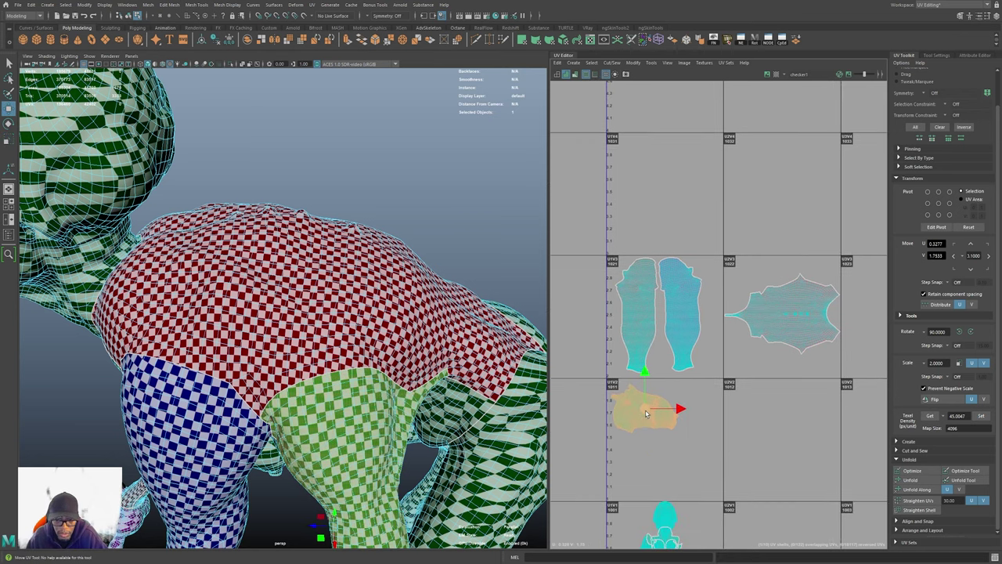
alt+middle_drag(636, 435, 646, 435)
alt+right_drag(333, 430, 312, 362)
alt+middle_drag(312, 362, 316, 339)
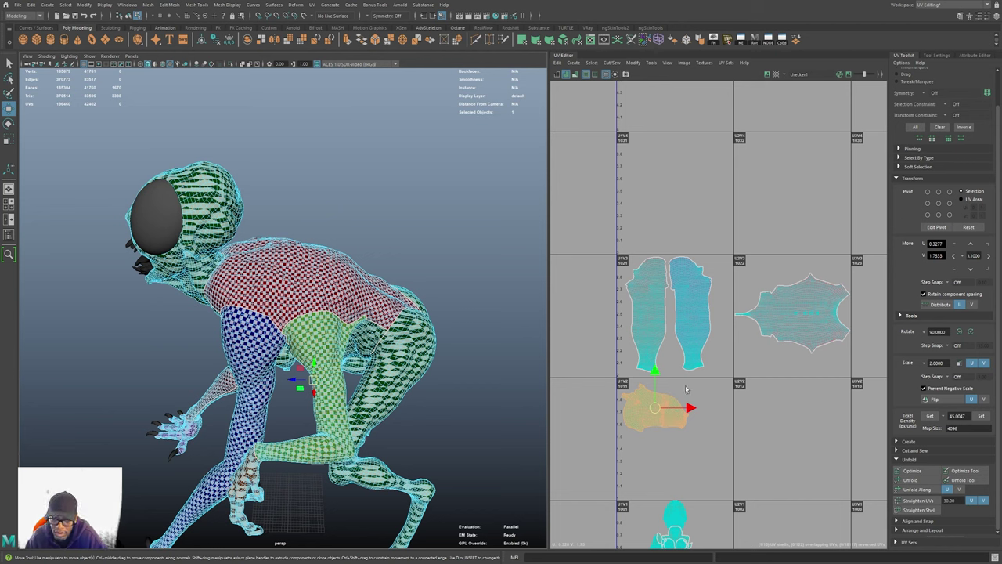
- Try enlarging the limb shell to span the width of tile 1011 and select the map size value
key(r)
drag(654, 408, 678, 422)
key(w)
key(r)
key(w)
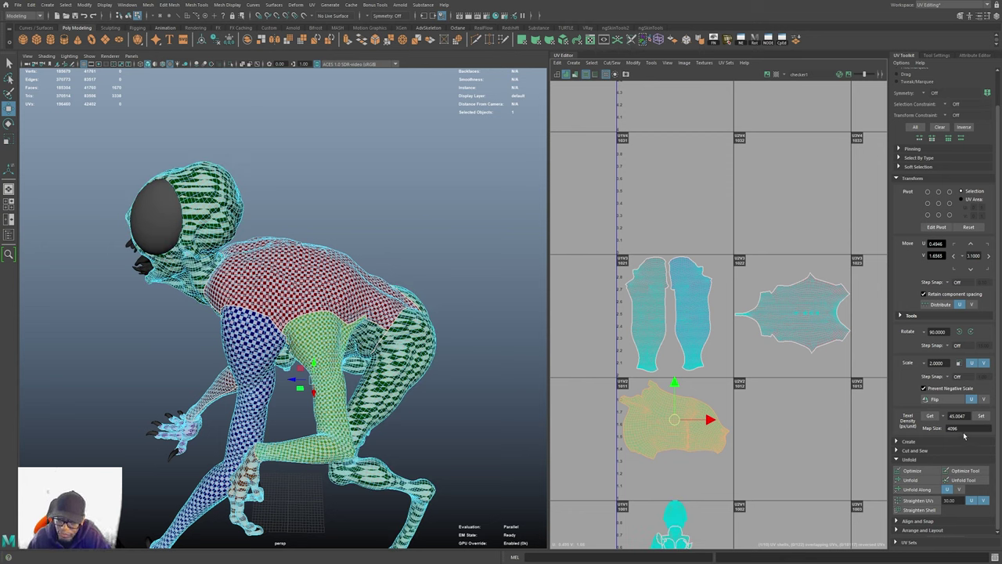
click(704, 408)
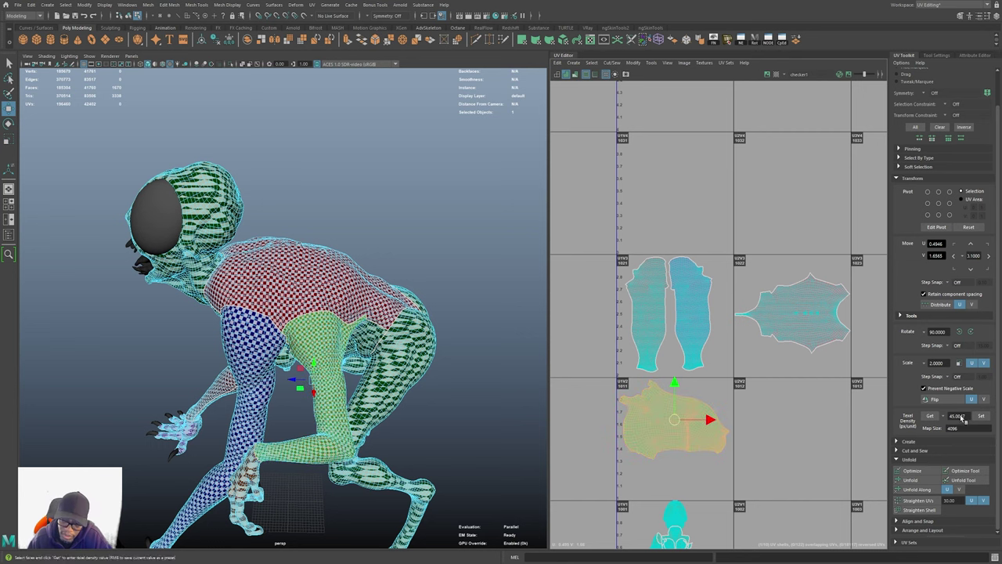
drag(970, 428, 919, 433)
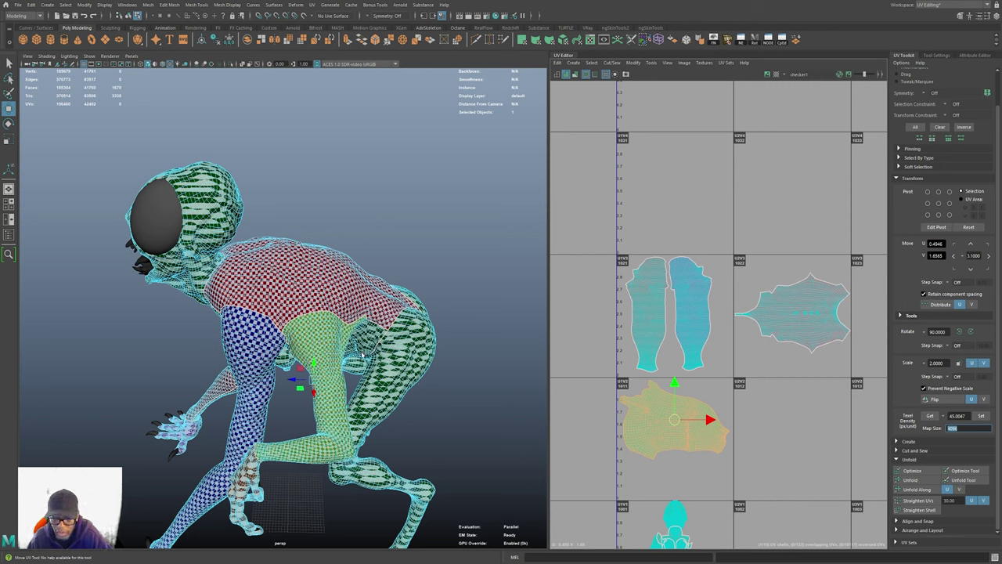
- Undo the last shell edits, reapply the 45.0047 texel density and place the shell in the upper-left corner of tile 1011
alt+middle_drag(718, 466, 720, 419)
key(ctrl+z)
key(ctrl+z)
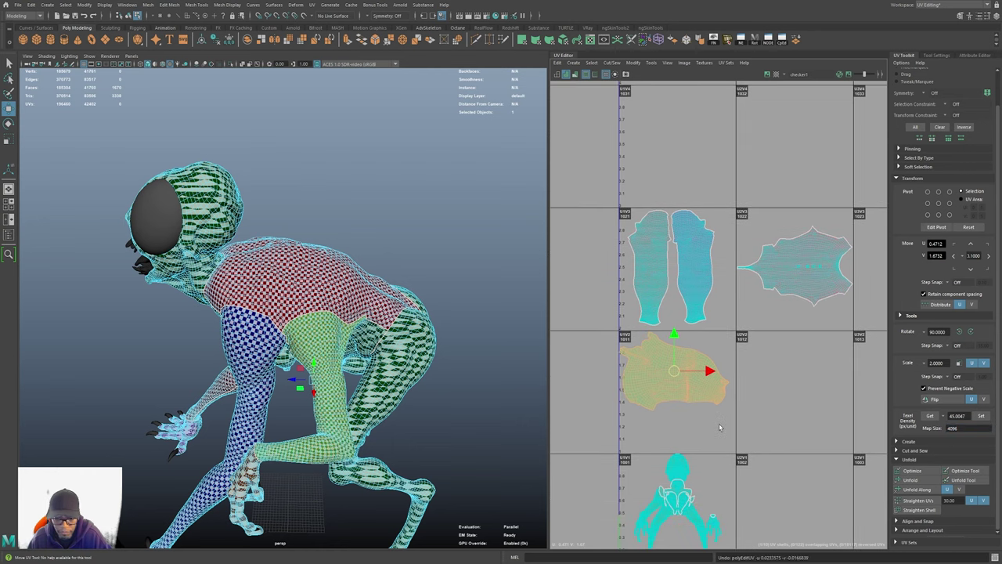
key(ctrl+z)
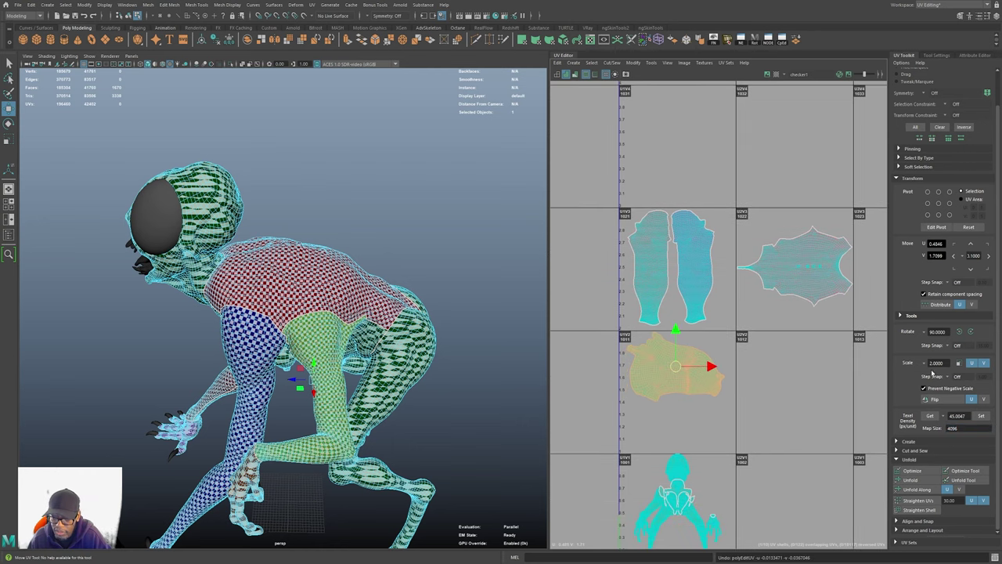
click(981, 416)
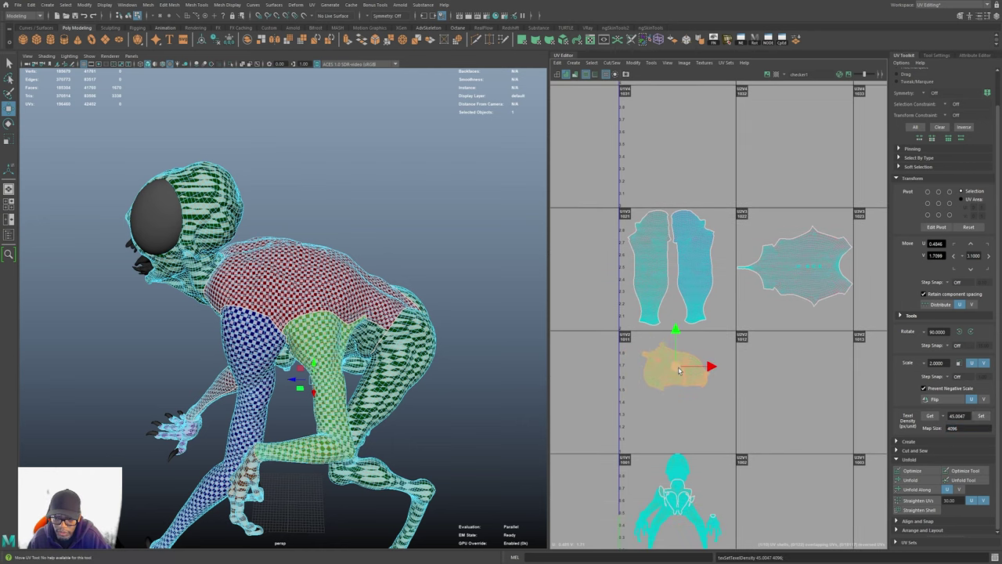
drag(662, 362, 655, 364)
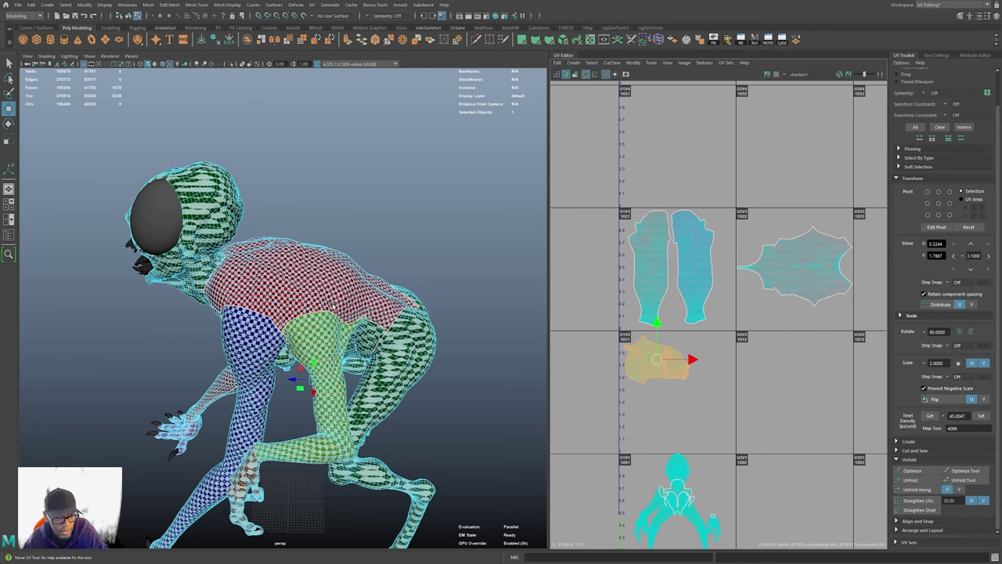
- Examine the checker pattern on the head, back and limbs from several angles, comparing the square sizes between shells
alt+drag(198, 291, 242, 246)
click(240, 265)
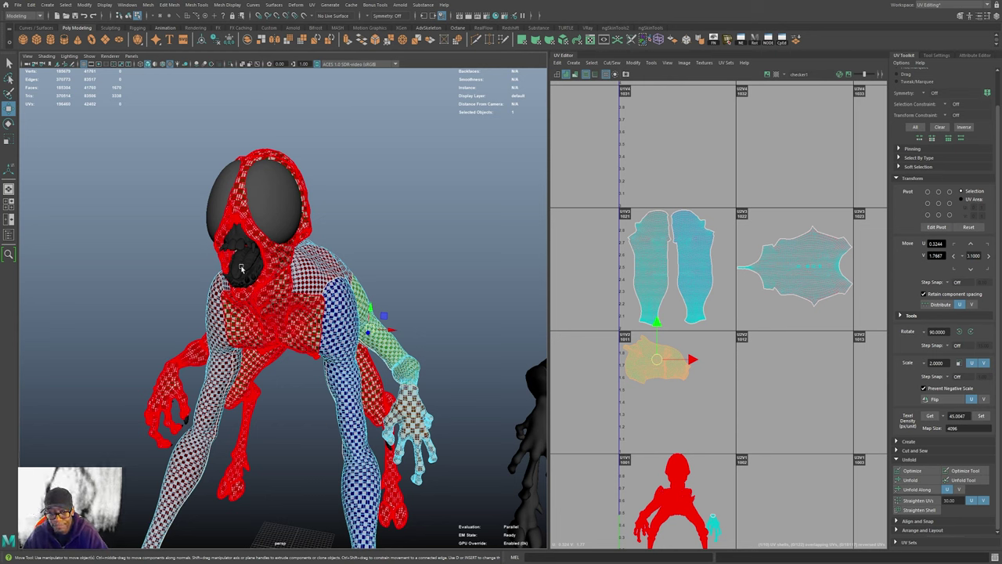
click(296, 269)
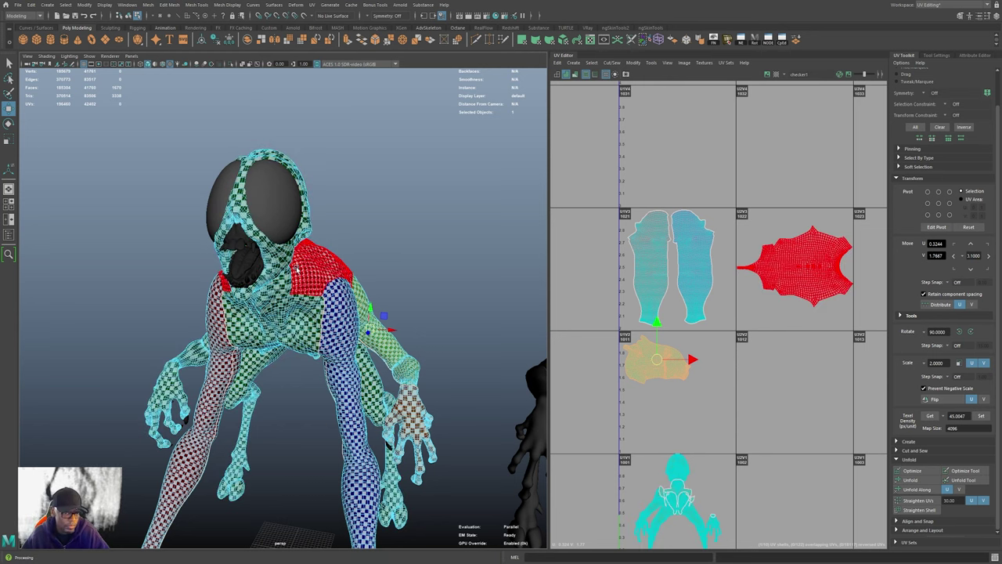
click(313, 222)
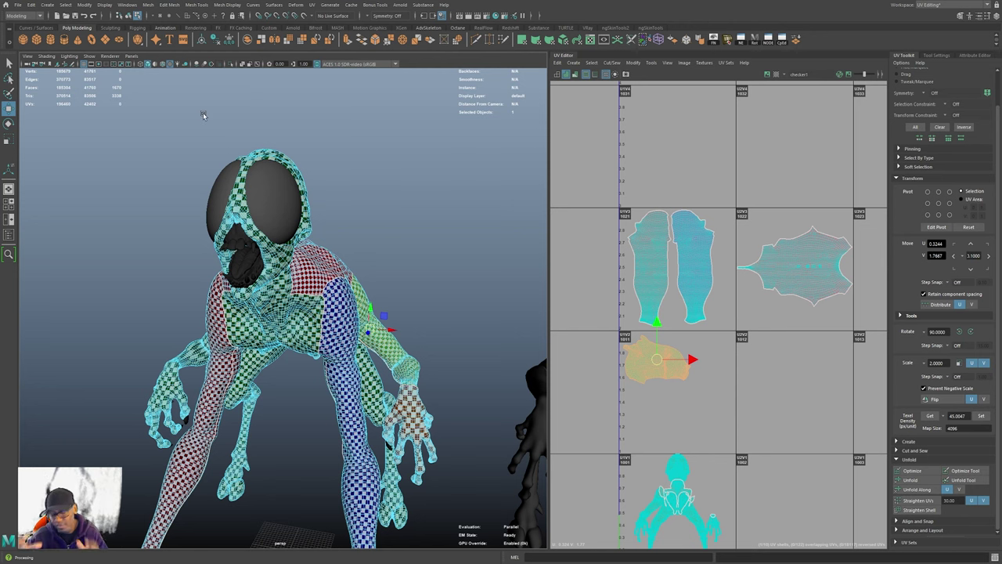
alt+drag(427, 315, 308, 316)
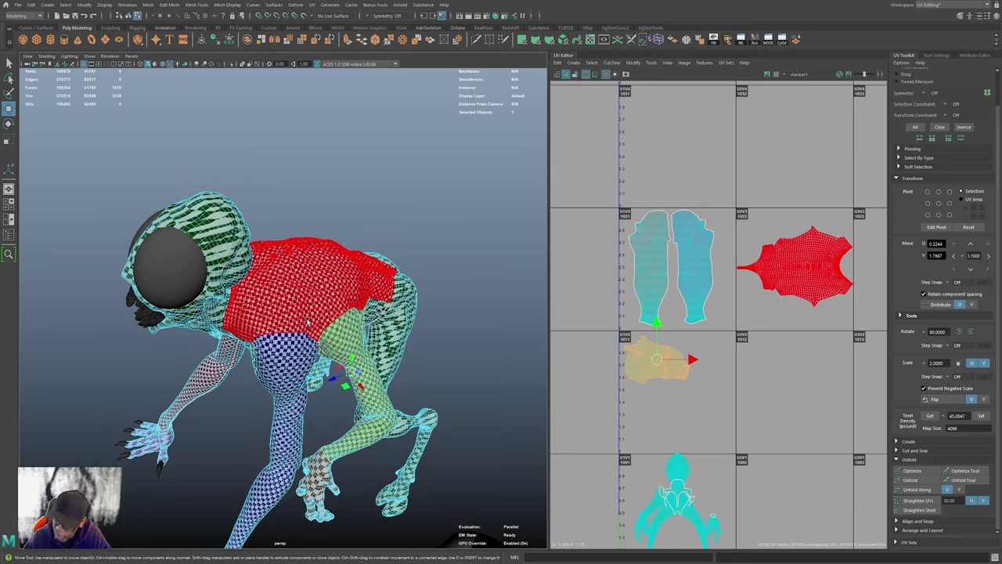
alt+drag(309, 320, 398, 316)
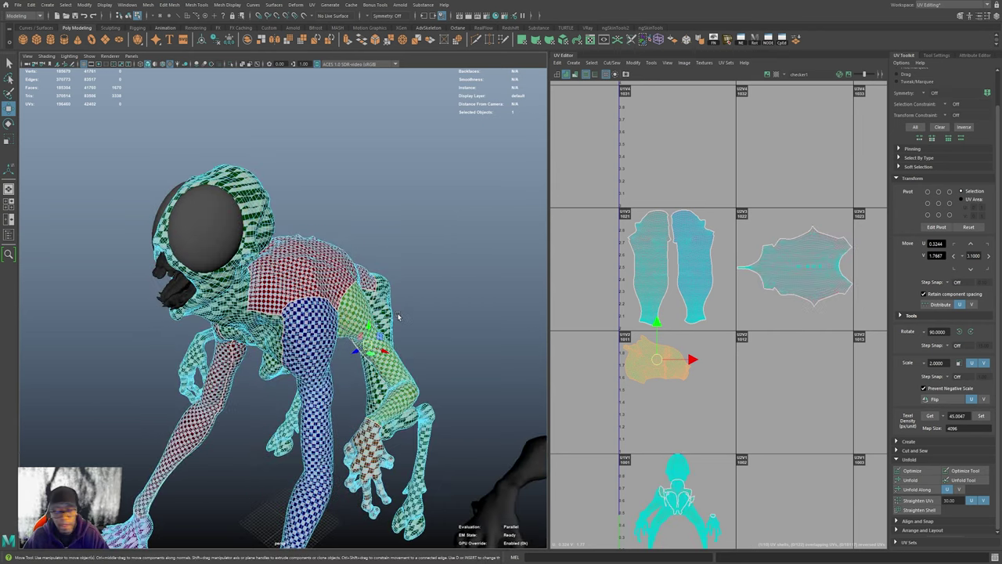
alt+drag(333, 406, 360, 374)
alt+right_drag(336, 353, 381, 347)
alt+drag(357, 339, 323, 341)
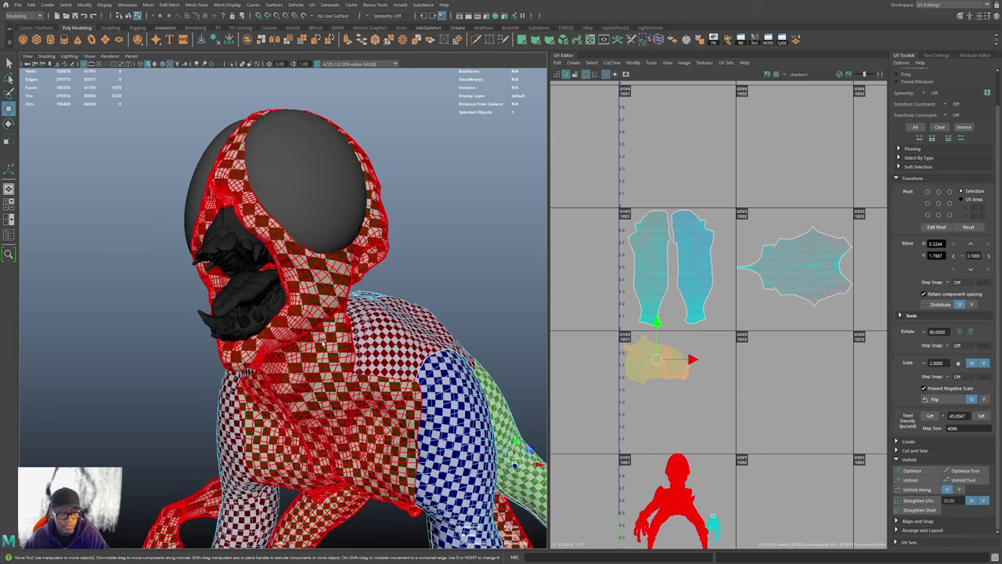
- Return to object mode, switch the viewport to untextured shading and clear the selection
click(454, 222)
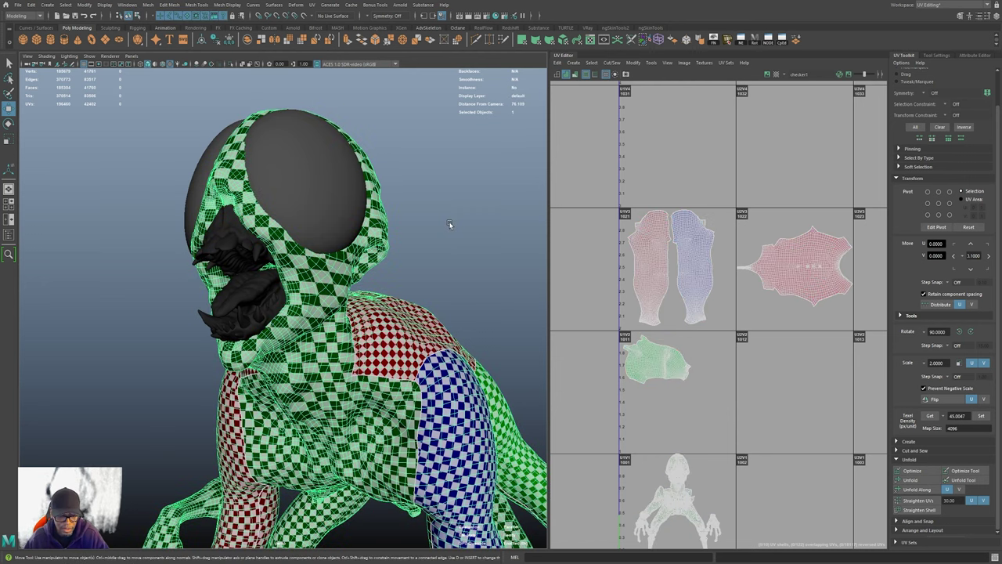
key(6)
key(5)
alt+drag(447, 222, 421, 253)
click(451, 230)
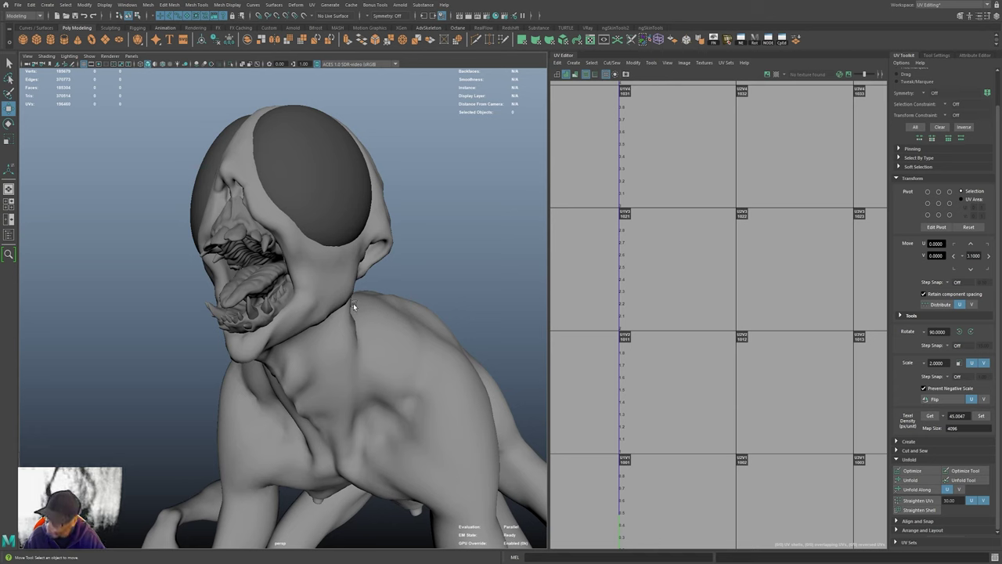
- Reselect the body mesh and examine how the back shell fills UV tile 1022
alt+drag(447, 381, 428, 364)
click(427, 364)
alt+middle_drag(327, 379, 402, 314)
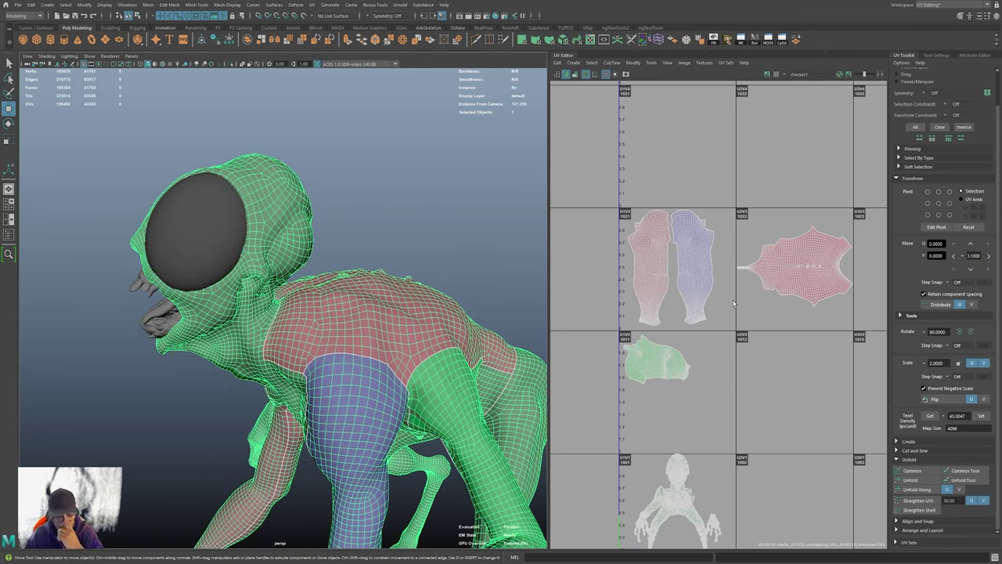
alt+middle_drag(814, 313, 746, 324)
scroll(742, 319, up, 2)
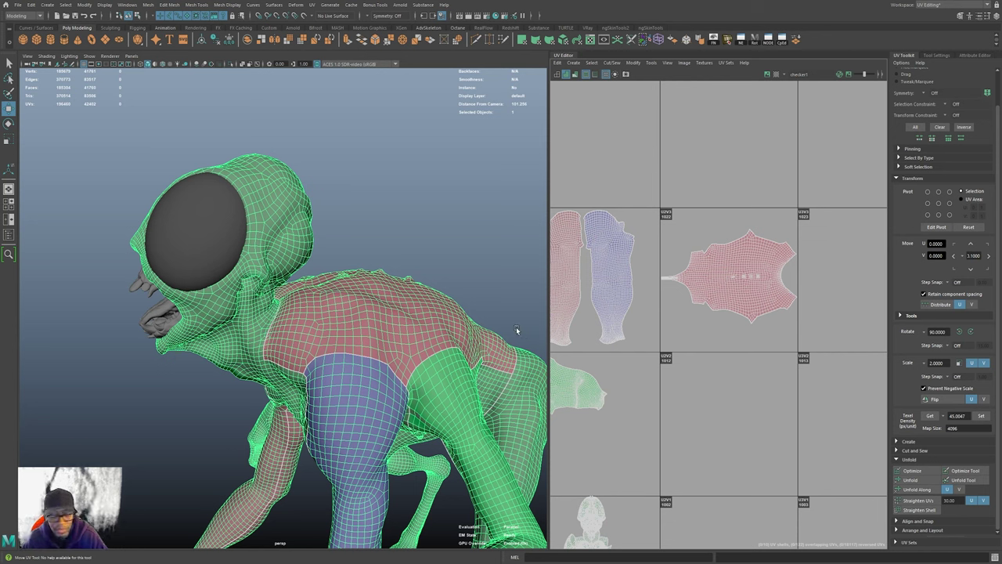
alt+middle_drag(736, 361, 684, 436)
alt+right_drag(683, 436, 752, 404)
scroll(751, 405, up, 2)
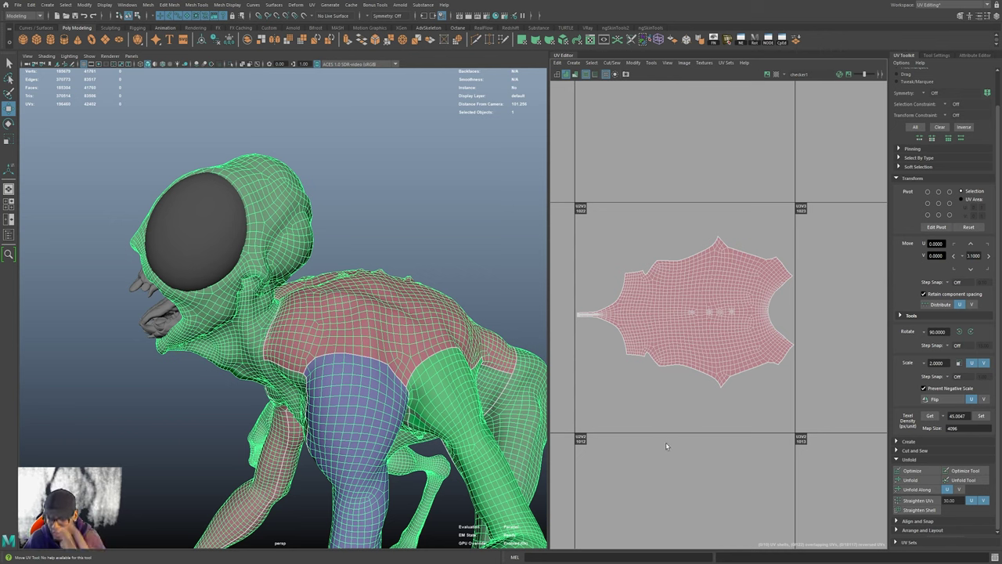
- Cut the back shell into upper and lower parts along a full edge loop around the mid-back with the Cut and Sew tool
alt+drag(442, 363, 326, 434)
click(632, 40)
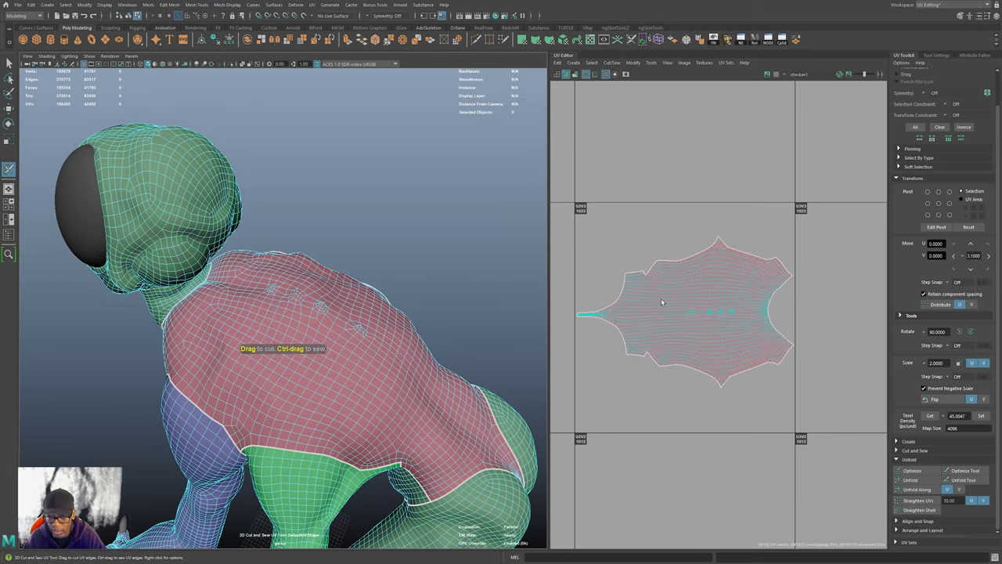
scroll(681, 354, up, 3)
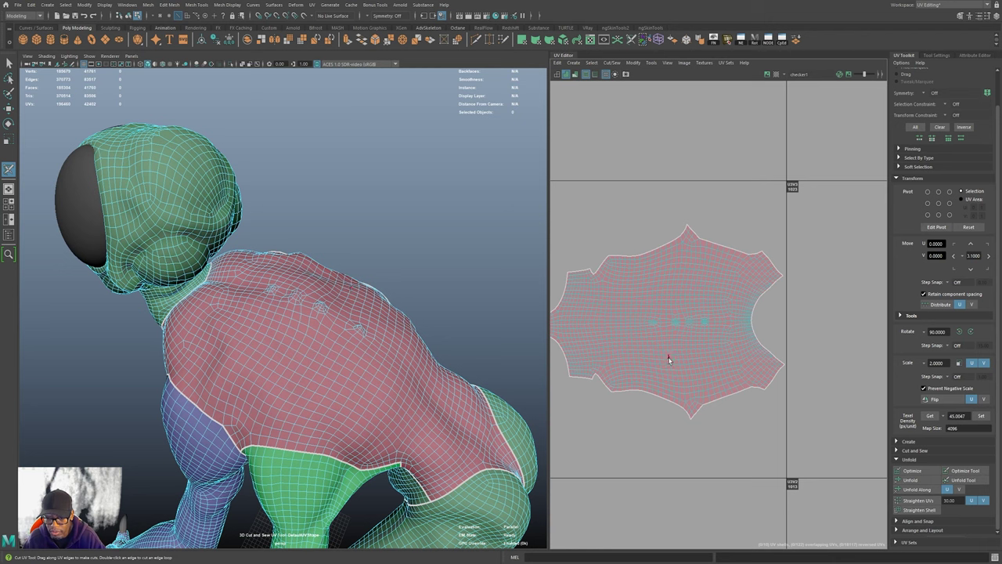
drag(671, 353, 678, 368)
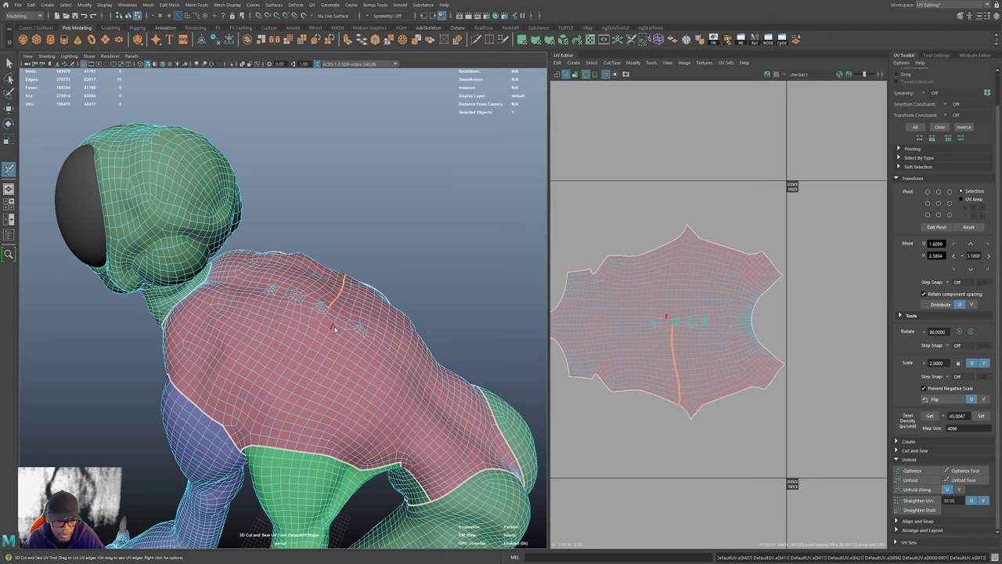
key(ctrl+z)
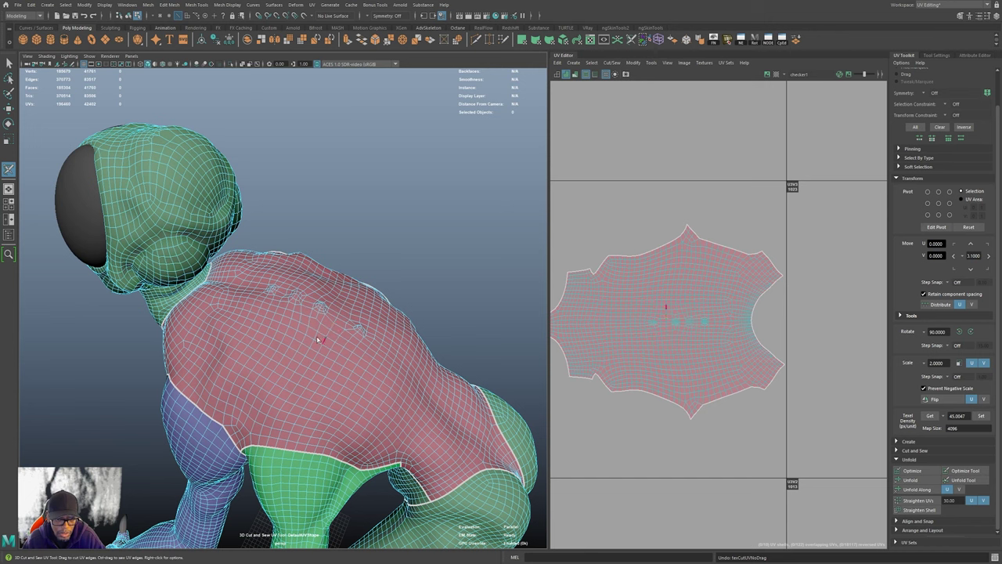
click(332, 328)
double_click(331, 325)
scroll(668, 316, down, 3)
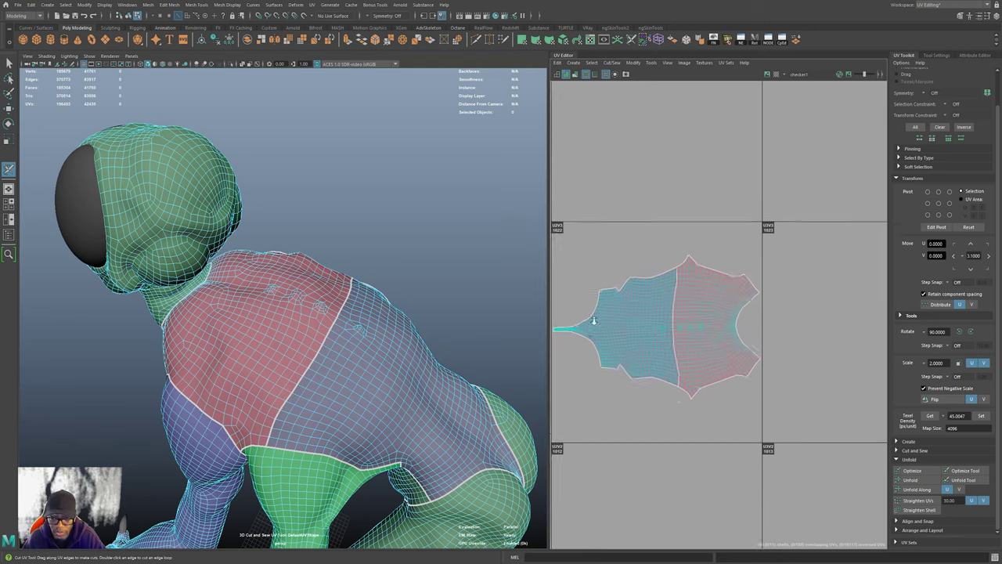
scroll(728, 380, down, 2)
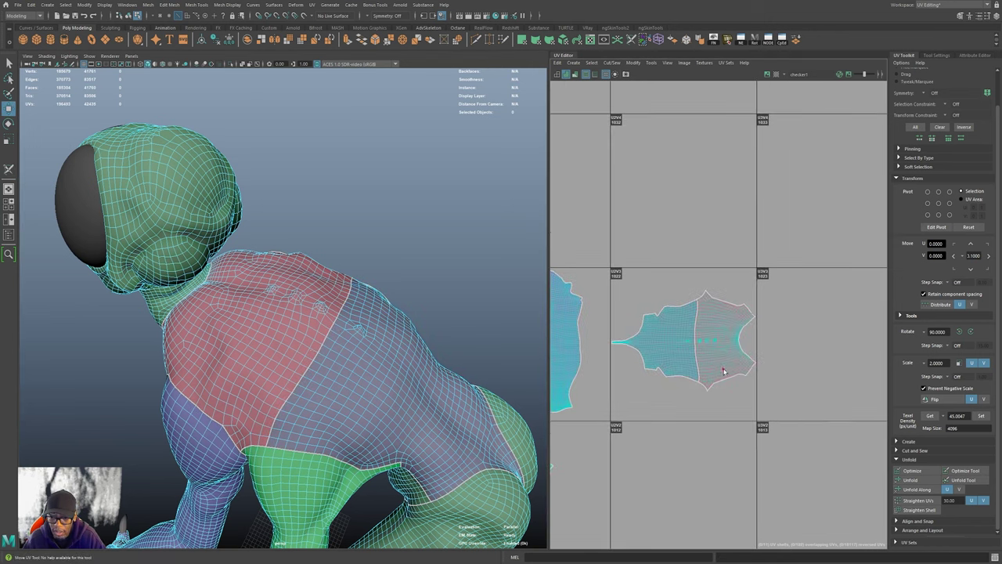
- Move the upper-back shell into UV tile 1023 and shift the lower-back shell to the open side of tile 1022
key(w)
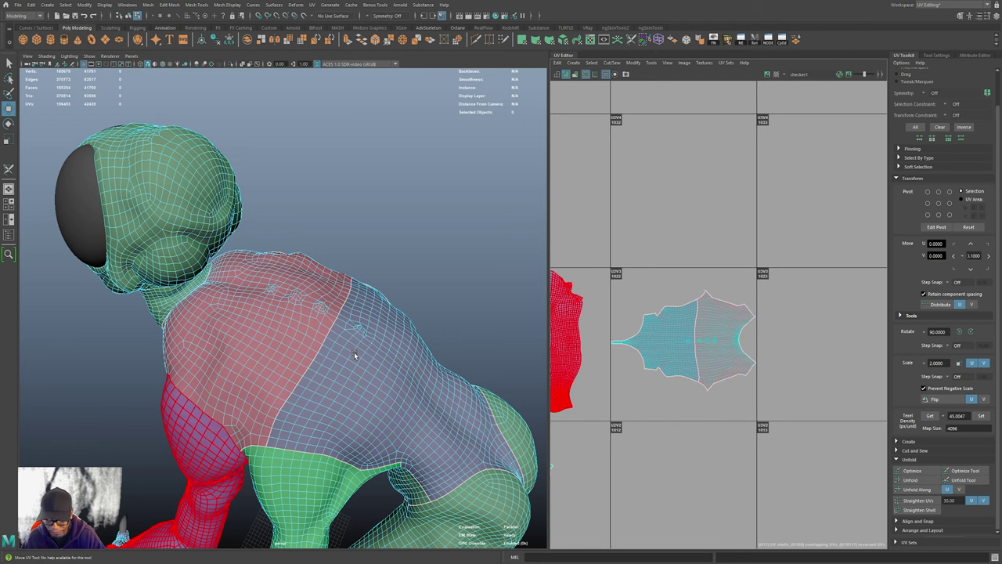
click(932, 398)
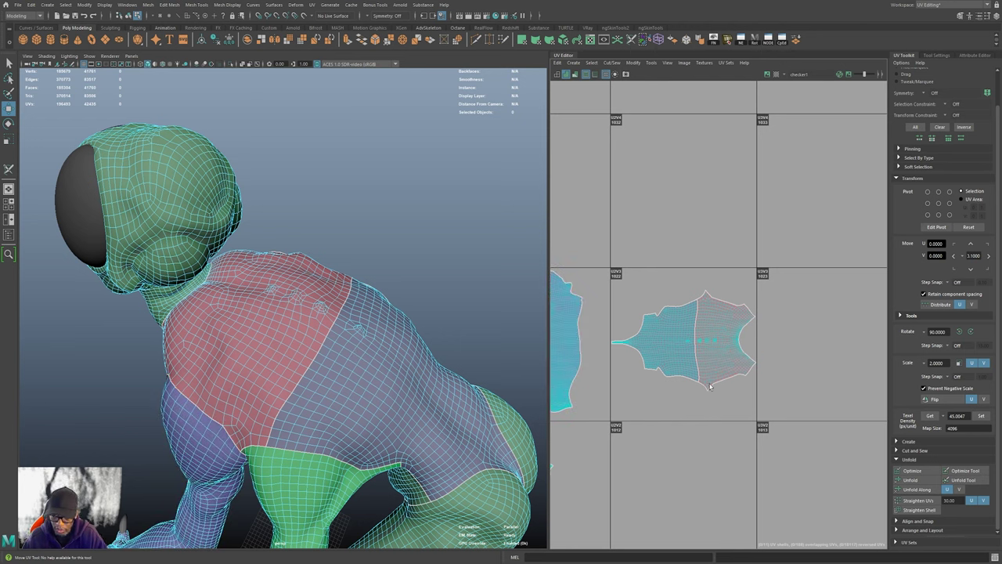
click(235, 313)
drag(756, 342, 813, 335)
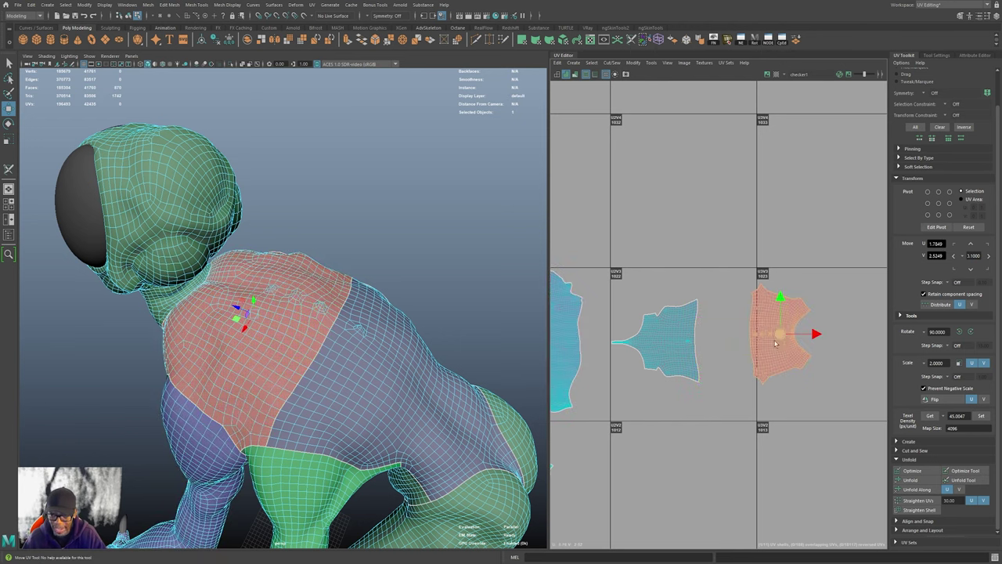
drag(821, 415, 674, 307)
drag(711, 334, 744, 340)
click(709, 351)
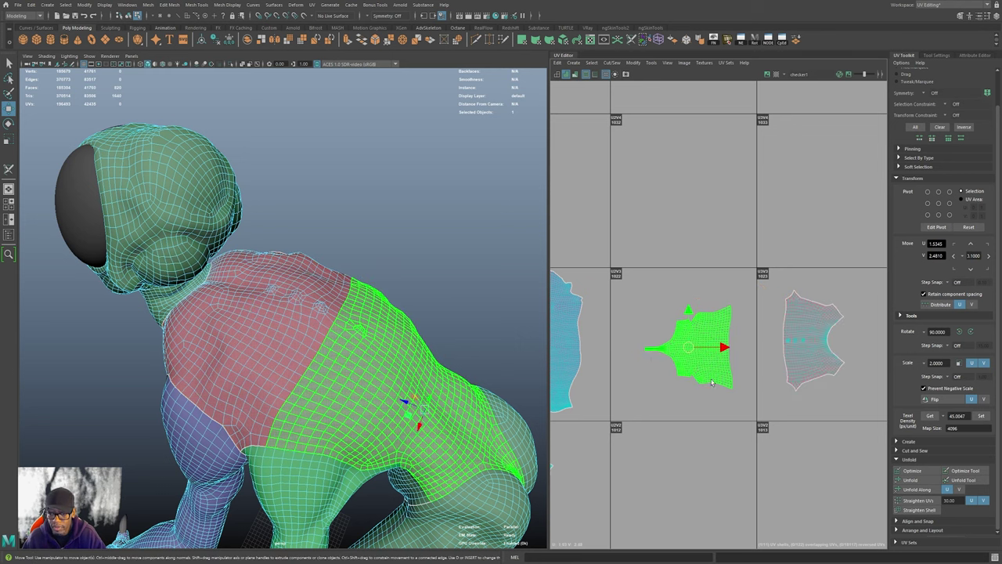
- Enlarge the lower-back shell so it spans the width of tile 1022 and sample its texel density
key(r)
mouse_move(689, 348)
mouse_down()
mouse_move(708, 351)
mouse_move(682, 347)
mouse_up()
key(w)
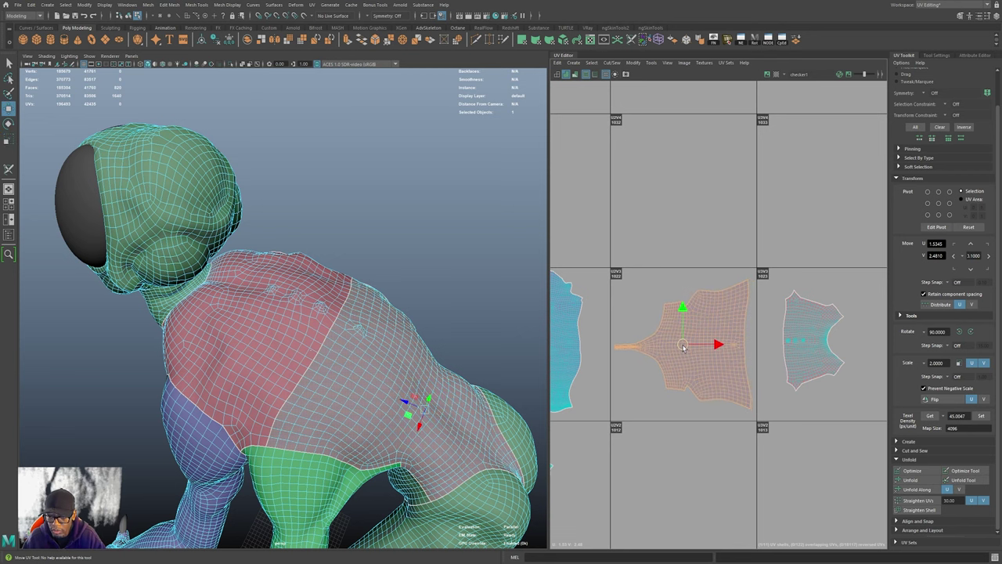
alt+middle_drag(803, 362, 708, 362)
click(726, 320)
click(664, 372)
click(929, 414)
- Apply the sampled 84.8098 texel density to the upper-back shell and position it within tile 1023, comparing its tips with the tile borders
click(763, 336)
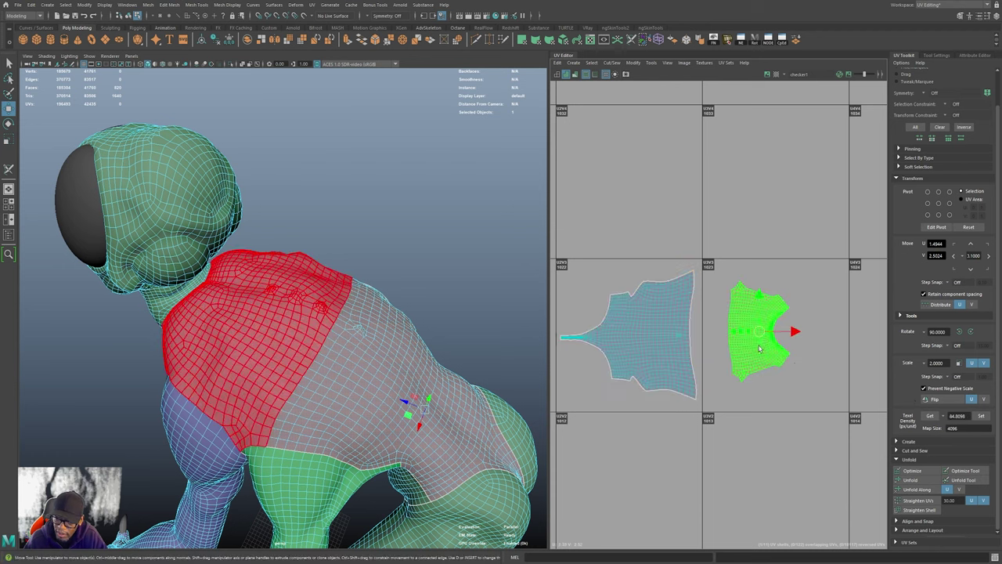
key(g)
alt+middle_drag(782, 363, 760, 380)
drag(738, 349, 742, 352)
alt+middle_drag(748, 355, 744, 344)
alt+right_drag(744, 345, 842, 485)
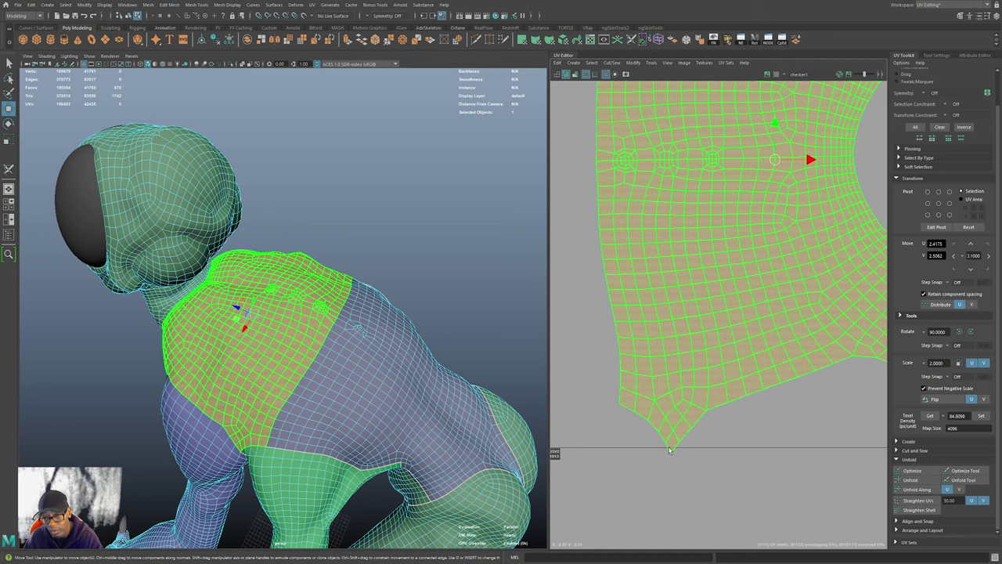
scroll(684, 402, down, 4)
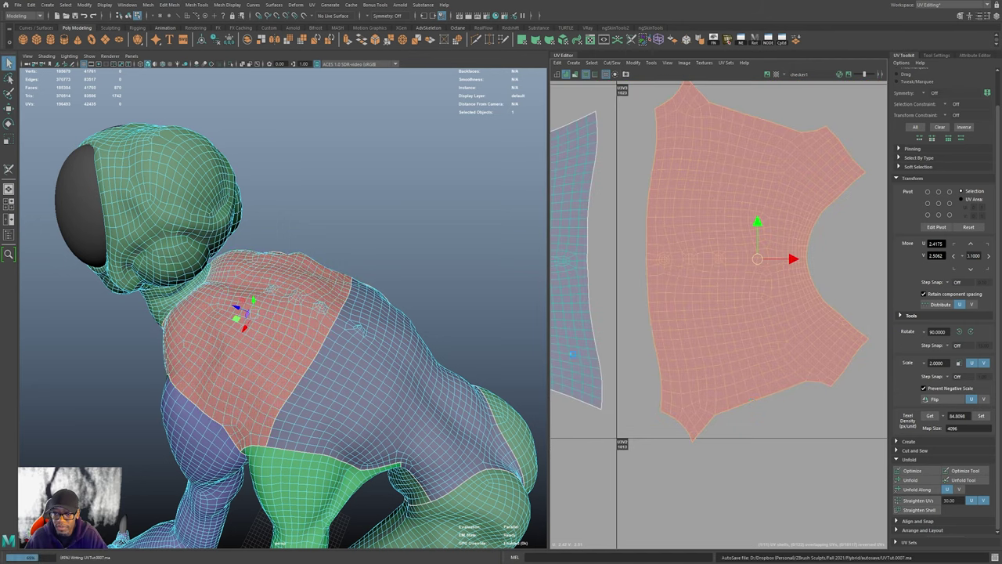
scroll(756, 406, down, 3)
scroll(726, 324, down, 3)
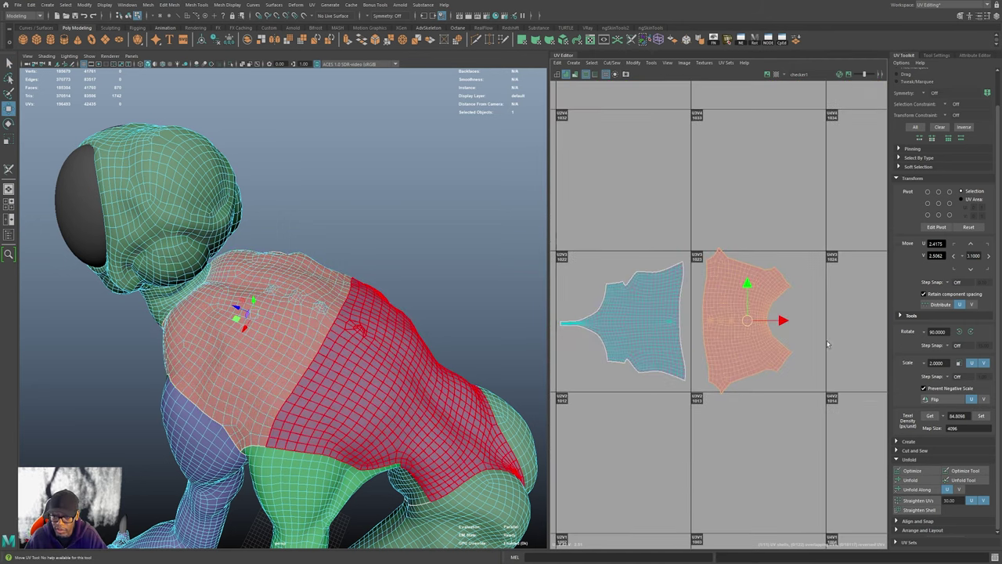
- Scale the upper-back shell down uniformly until it fits inside the borders of tile 1023 with a small margin
key(r)
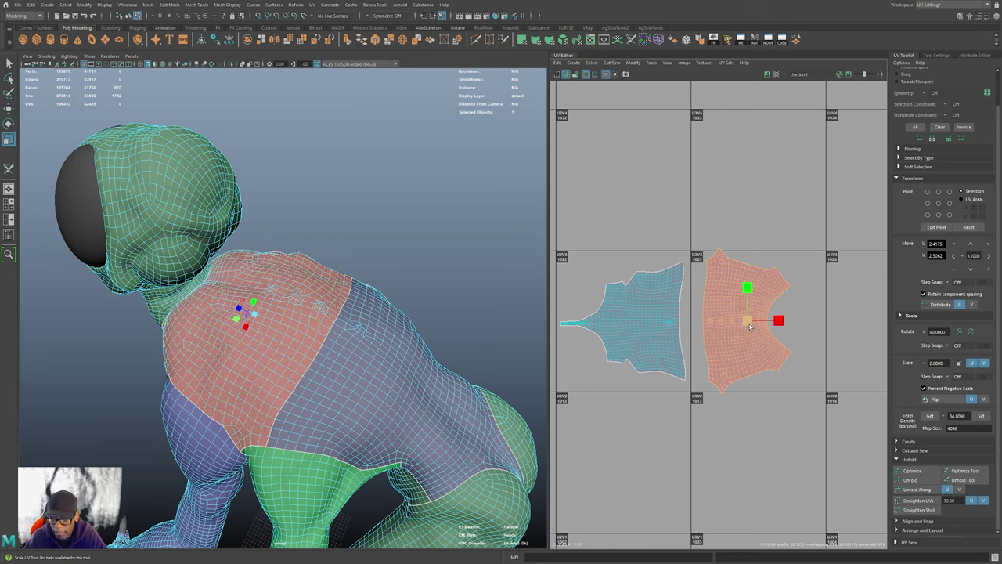
drag(748, 327, 743, 320)
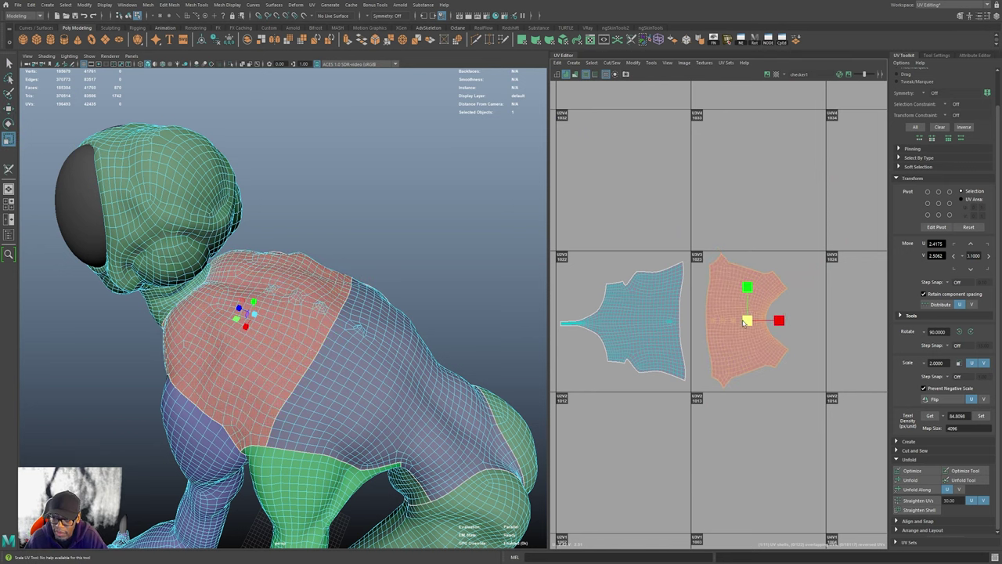
drag(746, 321, 743, 324)
key(w)
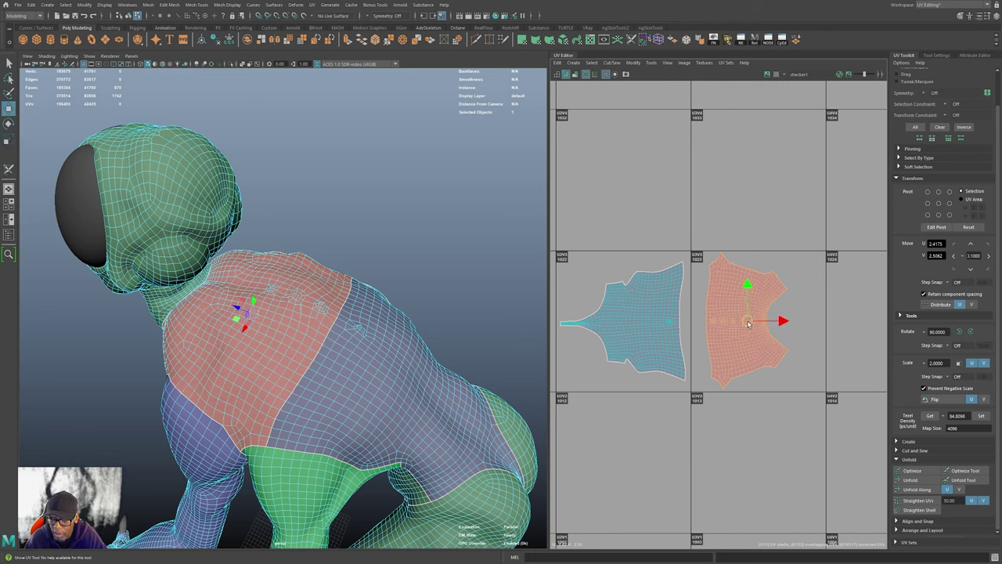
- Sample the upper-back shell's texel density and apply the resulting 78.3833 to the lower-back shell
click(929, 416)
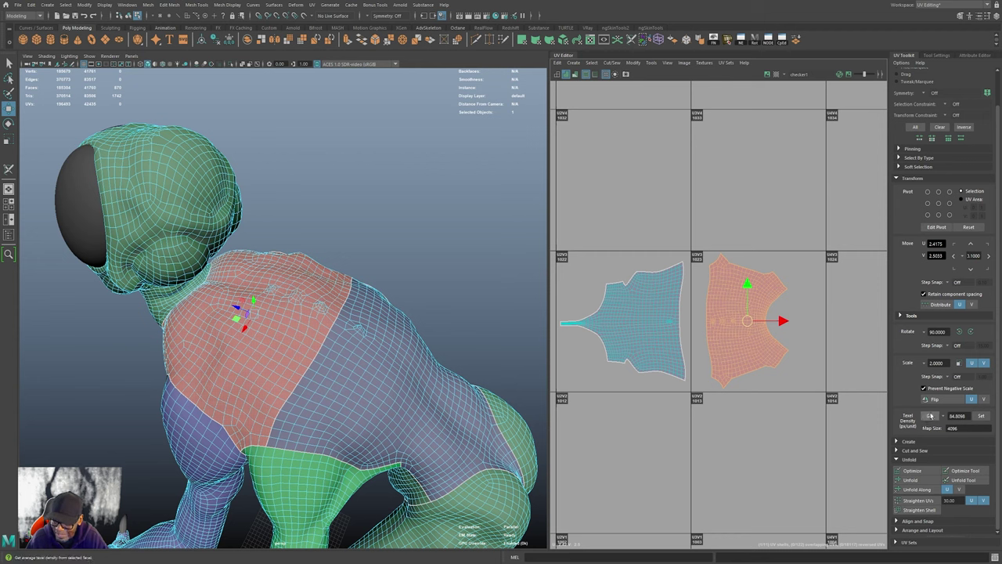
click(671, 338)
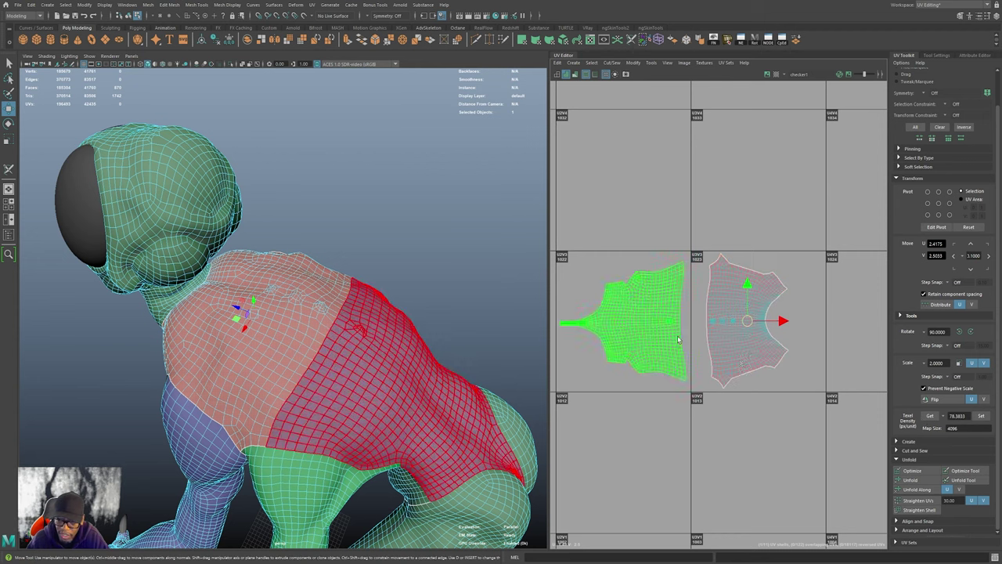
click(980, 415)
key(ctrl+shift+i)
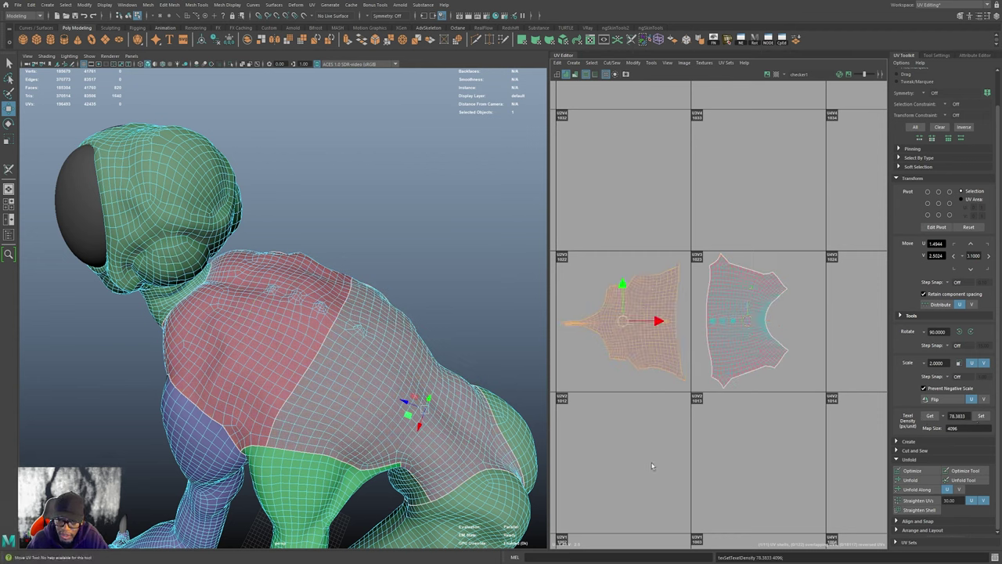
- Select both front-limb shells in tile 1021 plus the shell in tile 1011 and set their texel density to 78.3833
alt+middle_drag(582, 316, 627, 303)
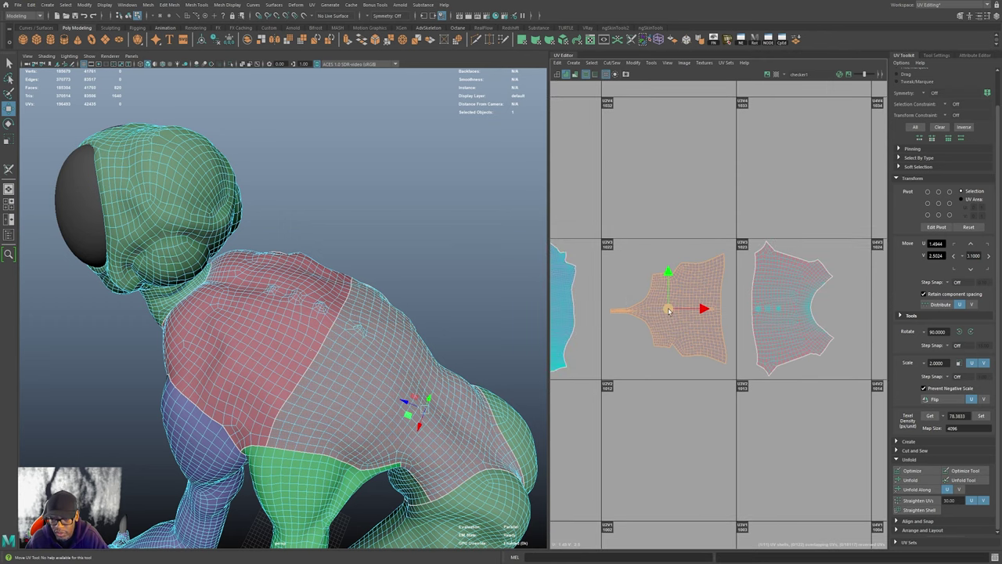
key(ctrl+F12)
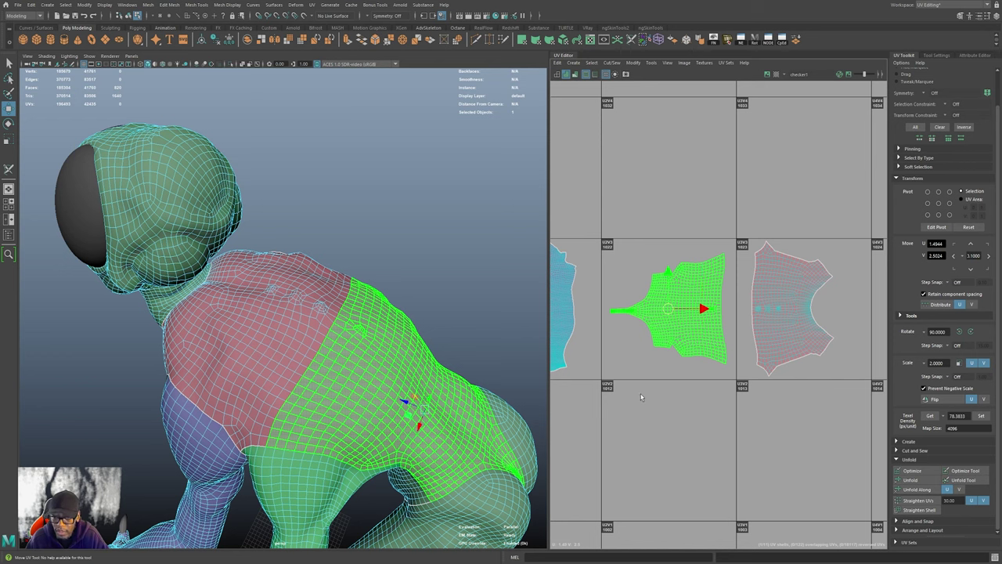
alt+middle_drag(618, 393, 728, 402)
click(670, 315)
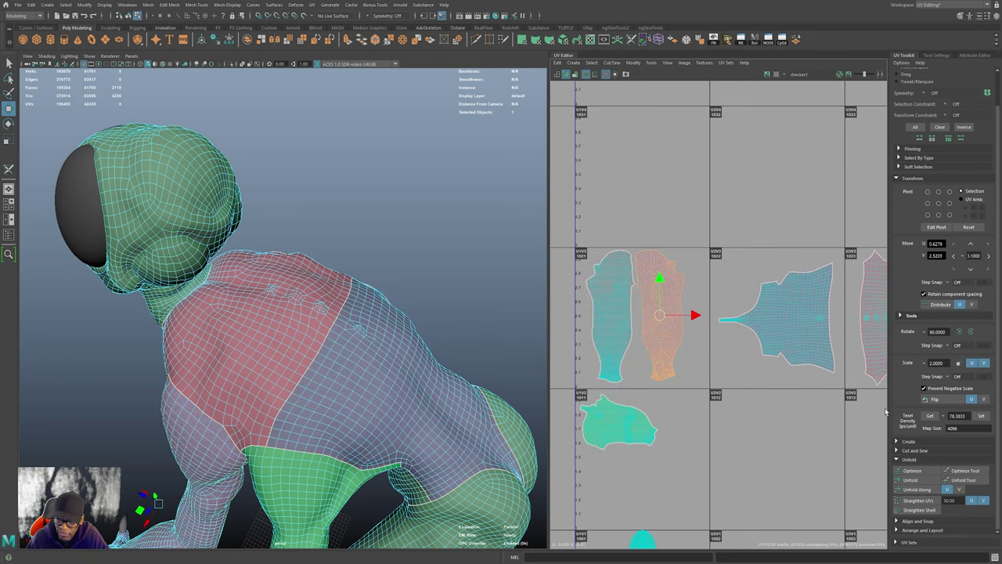
drag(587, 245, 697, 331)
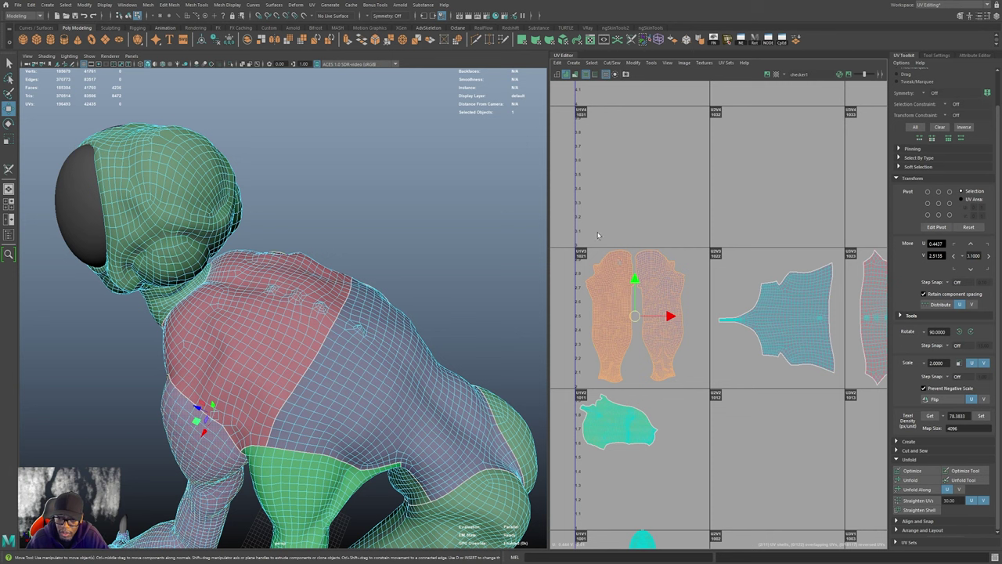
shift+click(651, 438)
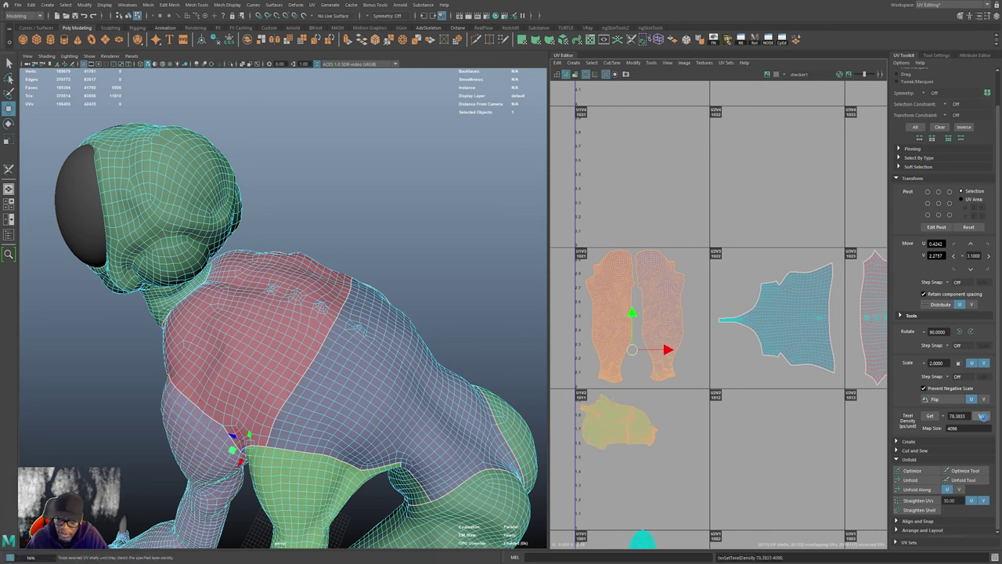
click(981, 417)
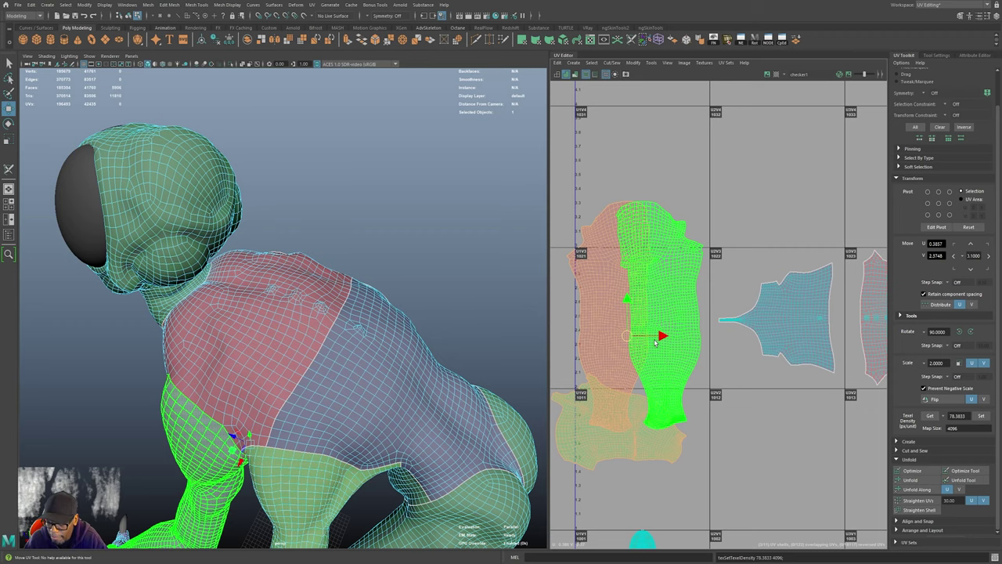
- Cut the blue front limb's shell across the outer side of its elbow with the 3D Cut and Sew UV tool
alt+drag(337, 266, 368, 392)
alt+right_drag(295, 425, 390, 418)
alt+middle_drag(390, 418, 392, 313)
alt+drag(391, 313, 352, 332)
click(641, 39)
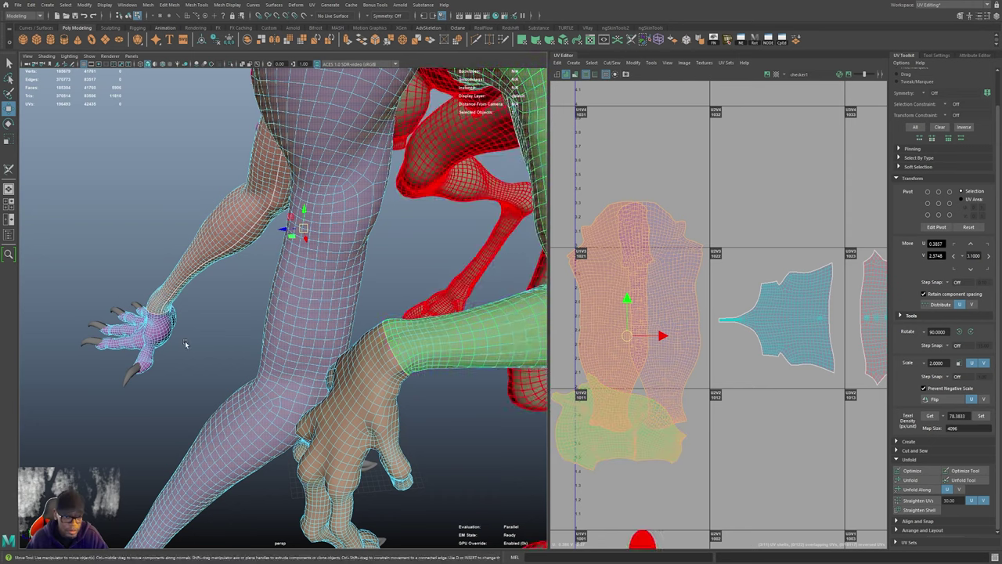
alt+drag(258, 301, 325, 267)
alt+right_drag(325, 268, 405, 346)
alt+drag(501, 329, 342, 353)
right_drag(341, 354, 332, 316)
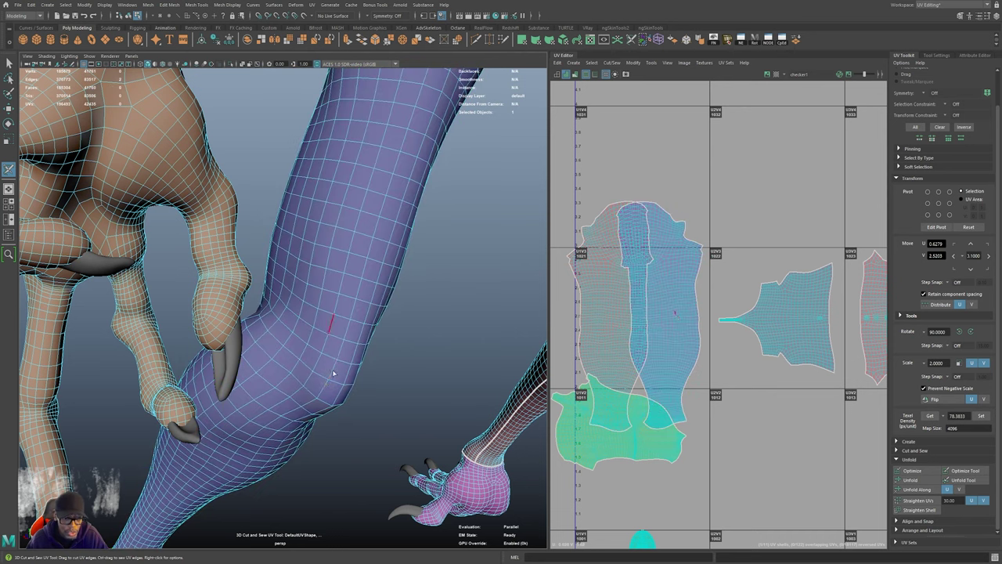
double_click(309, 391)
- Complete the elbow cut around the rest of the blue limb, separating the lower limb into its own shell
alt+drag(338, 454, 230, 329)
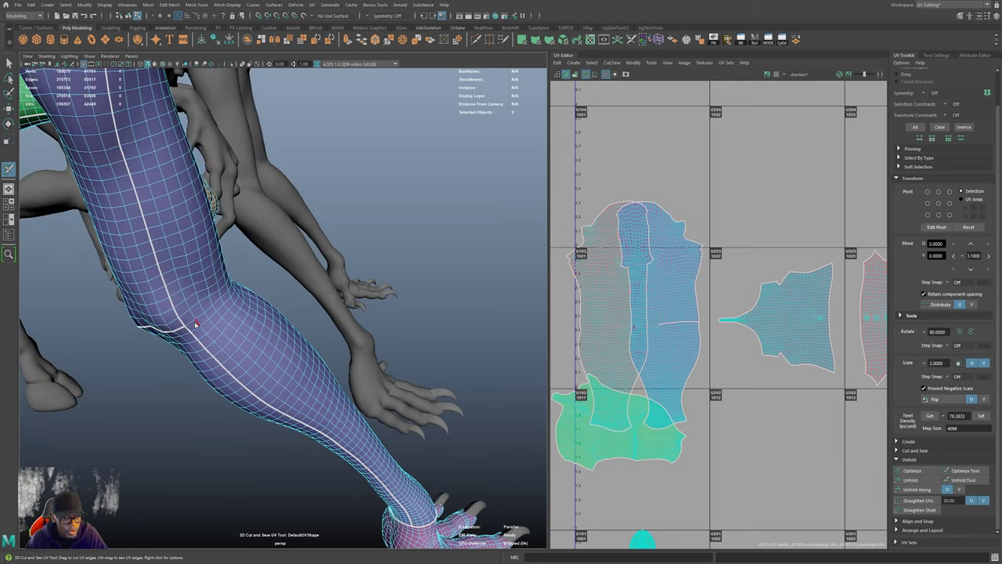
double_click(193, 324)
alt+drag(291, 316, 180, 317)
scroll(434, 319, down, 3)
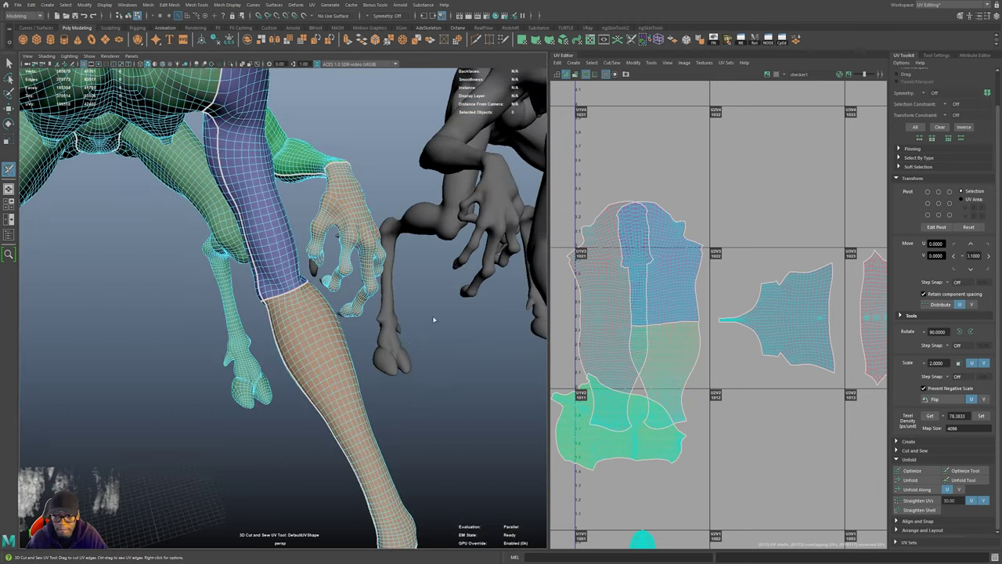
alt+middle_drag(415, 334, 393, 376)
alt+drag(393, 376, 376, 221)
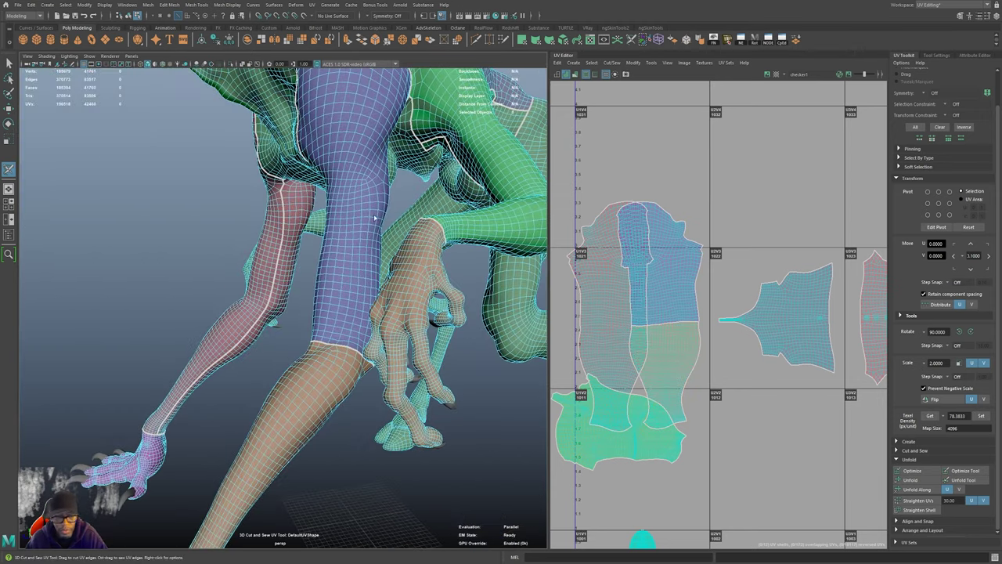
- Set symmetry to Object X and retrace the elbow cut so the opposite front limb is split at the matching edge loop
alt+drag(246, 316, 429, 371)
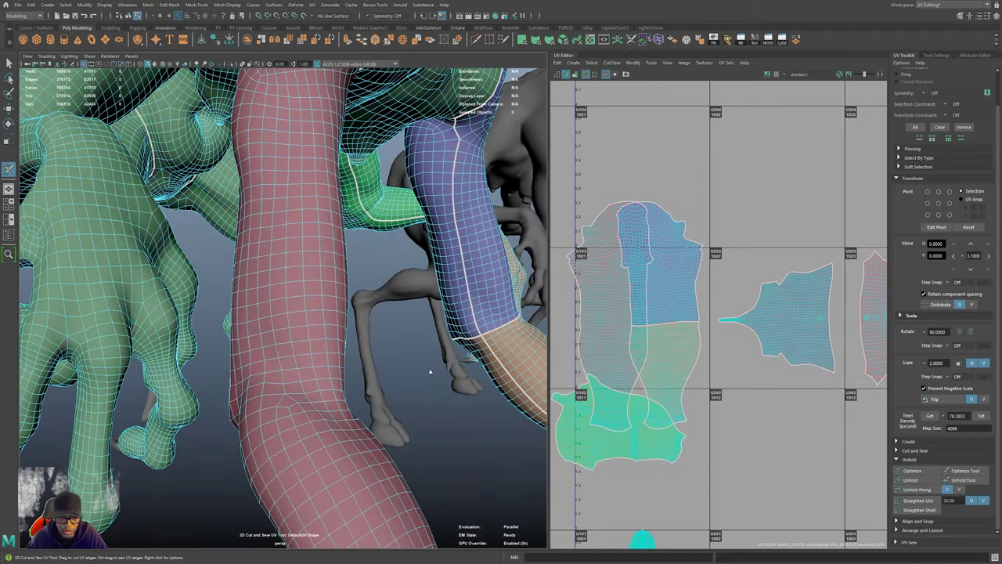
alt+drag(284, 394, 232, 395)
alt+middle_drag(230, 387, 286, 366)
alt+drag(287, 366, 309, 356)
alt+drag(163, 355, 219, 341)
click(367, 17)
click(386, 28)
alt+middle_drag(233, 410, 204, 415)
alt+drag(203, 415, 487, 381)
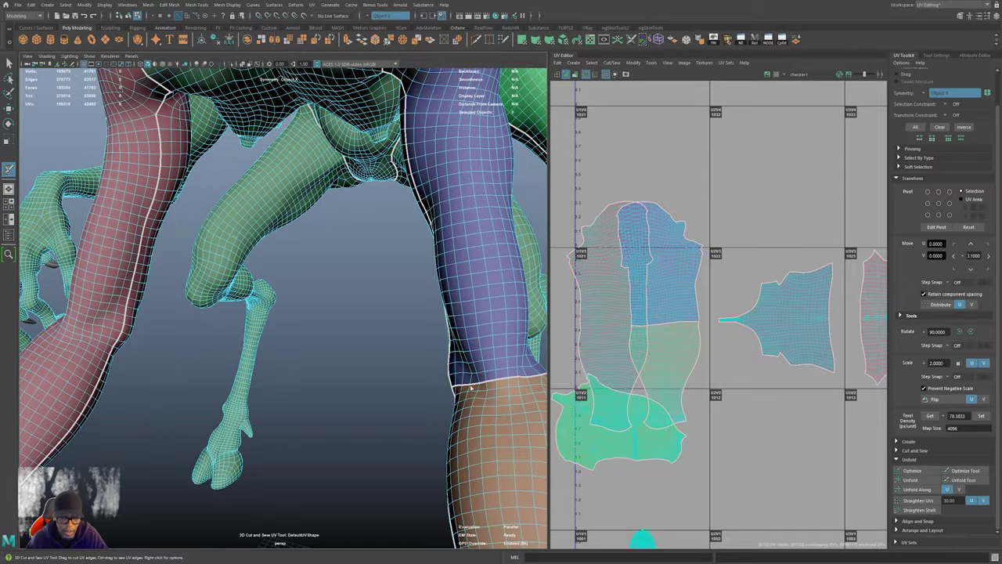
click(490, 382)
alt+drag(236, 389, 22, 371)
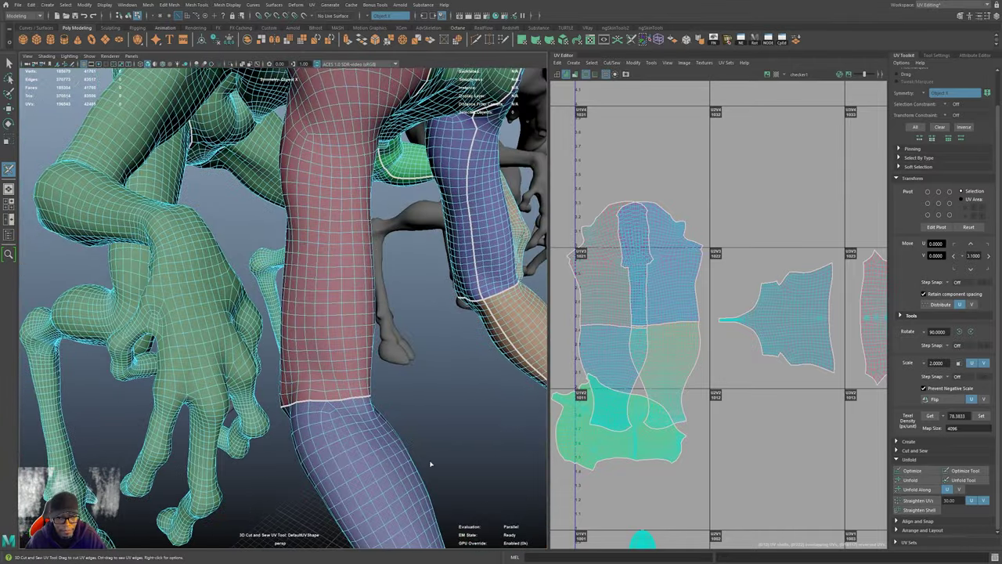
- Move the two newly cut lower front-limb shells away from the upper-limb shells within tile 1021
alt+right_drag(470, 494, 403, 358)
alt+drag(403, 358, 321, 347)
scroll(769, 381, down, 3)
key(w)
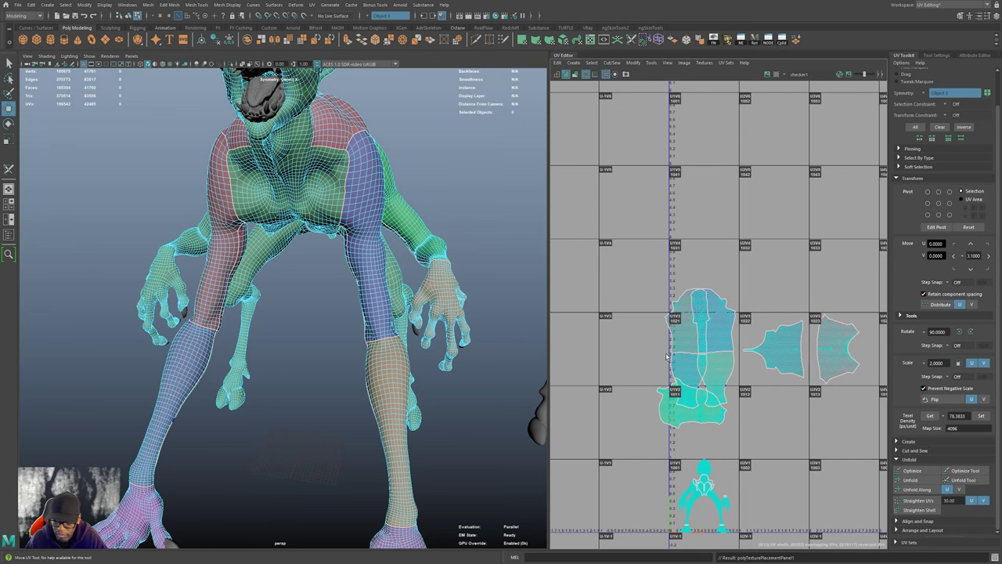
click(707, 388)
drag(708, 388, 725, 373)
alt+middle_drag(693, 340, 646, 384)
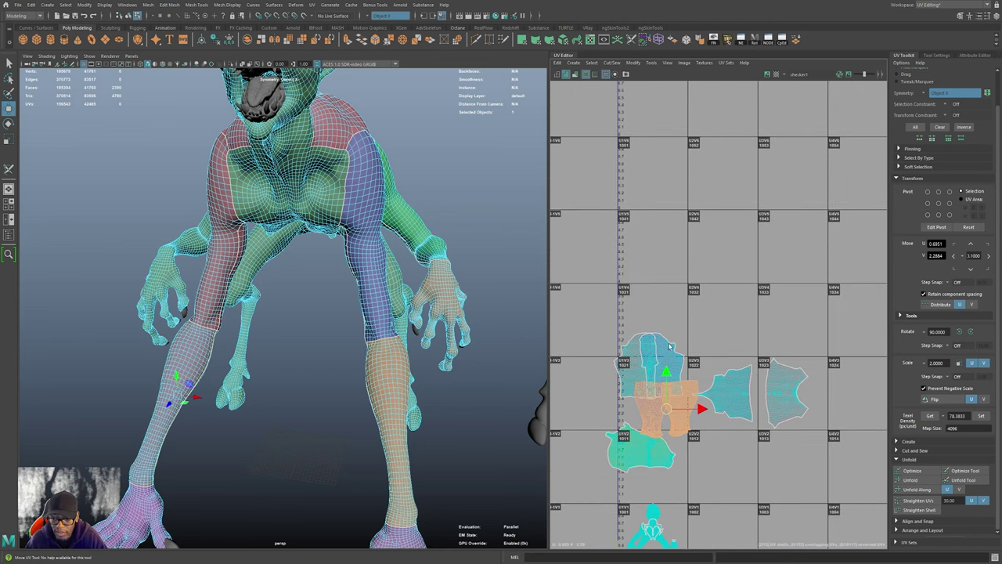
- Move the pair of upper front-limb shells out of tile 1021 to the empty area around tile 1032
click(658, 371)
drag(658, 370, 736, 299)
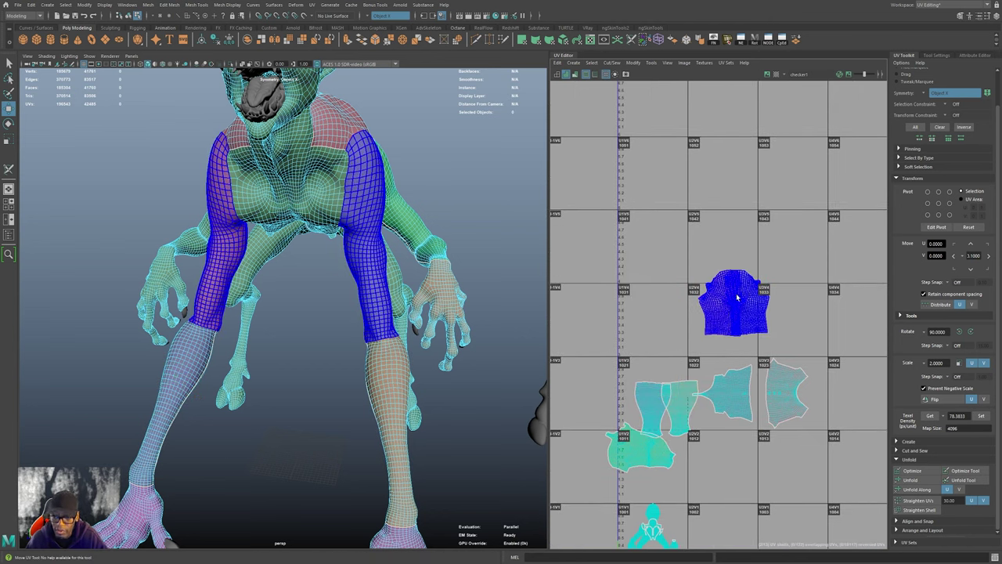
click(720, 313)
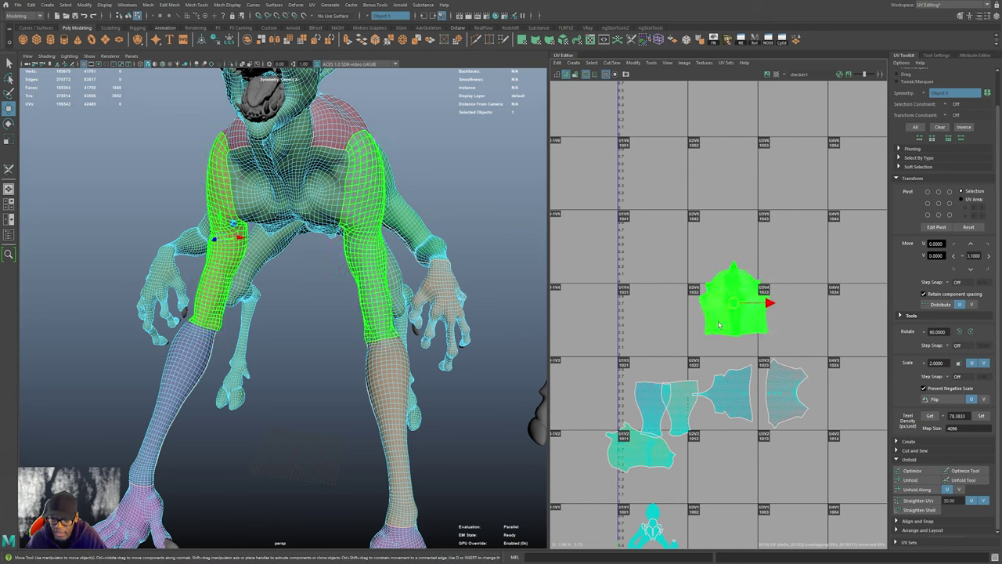
click(658, 403)
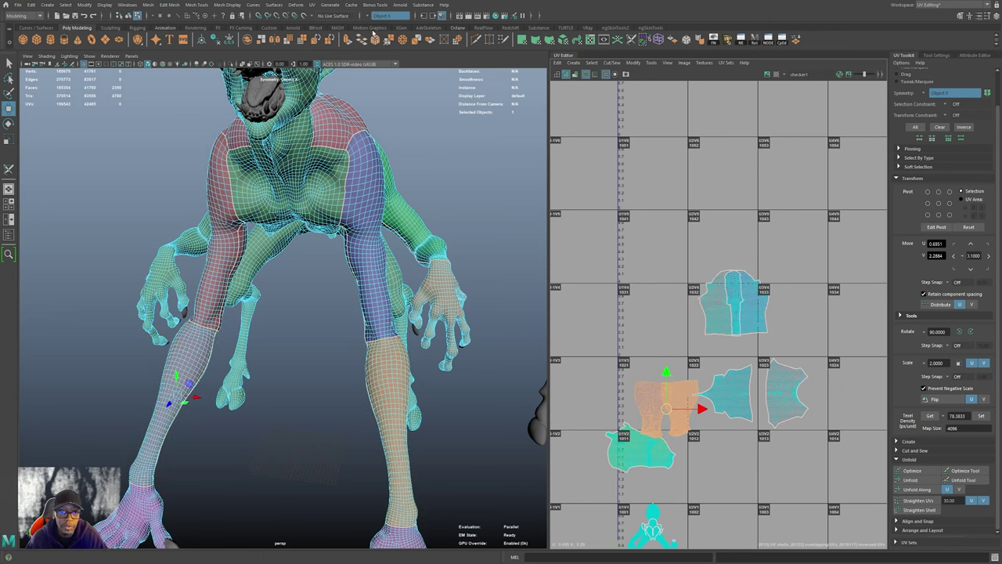
- Turn symmetry off and place the red upper-limb shell in tile 1031 and the blue one in tile 1032
click(392, 16)
click(384, 25)
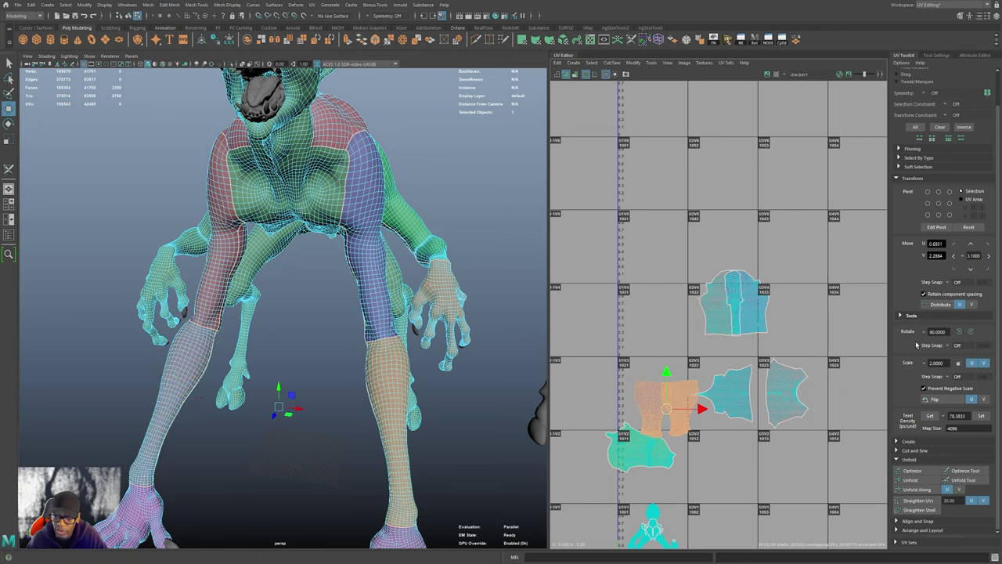
click(736, 321)
click(716, 316)
drag(716, 316, 698, 328)
middle_drag(656, 332, 603, 340)
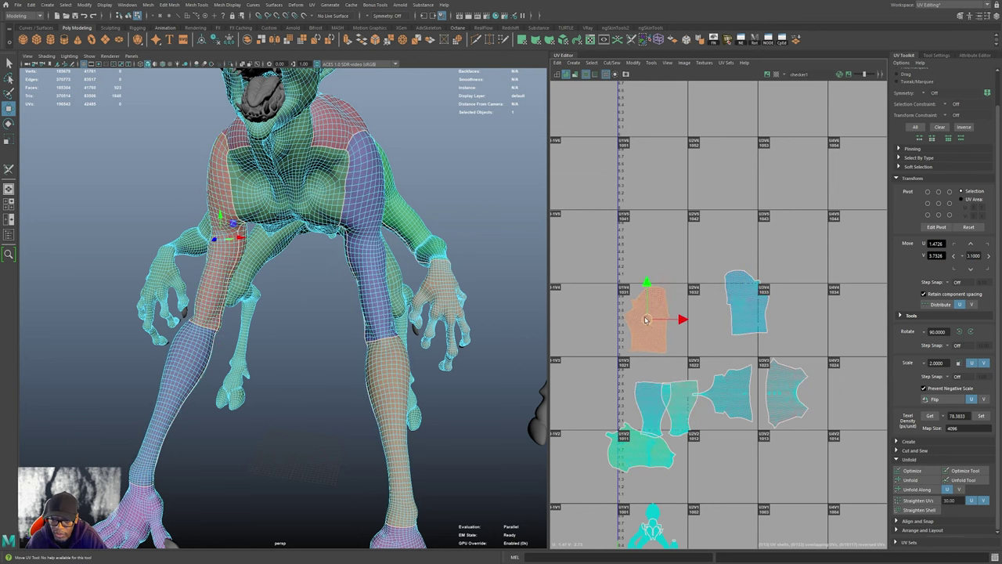
click(729, 323)
middle_drag(740, 315, 718, 329)
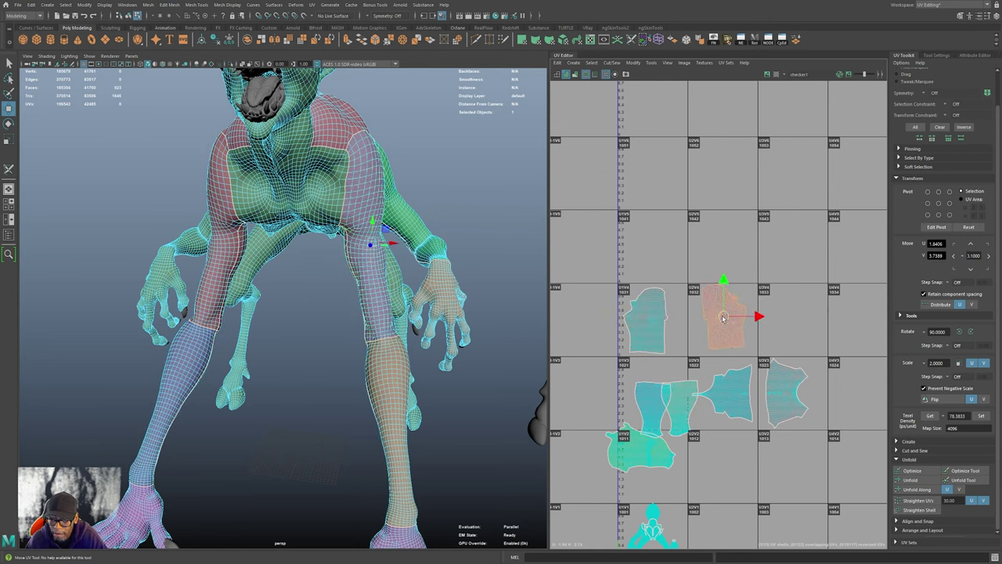
- Place the lower front-limb shells side by side in tile 1021, rotating the orange limb's shell 180 degrees
click(652, 400)
middle_drag(652, 400, 643, 387)
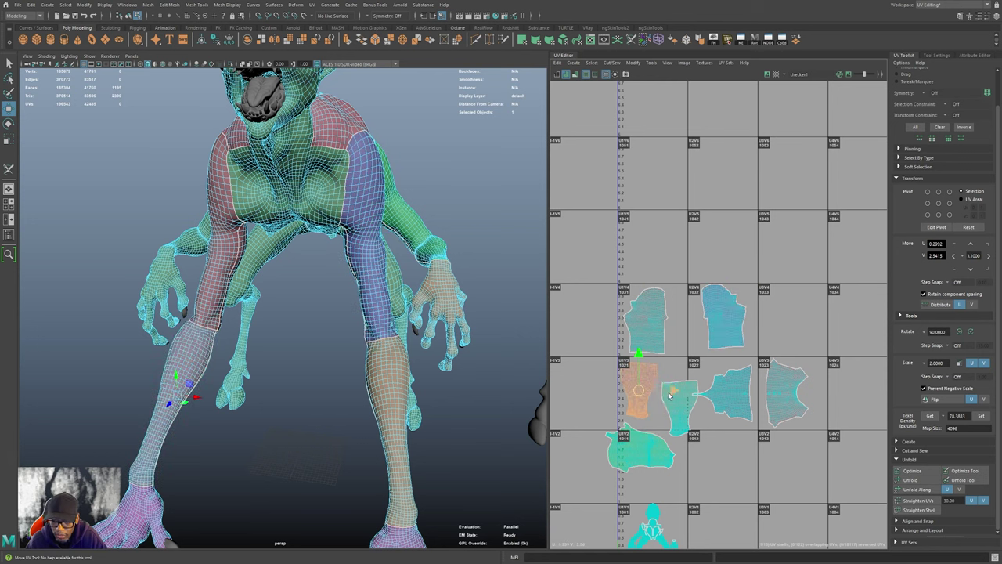
click(680, 424)
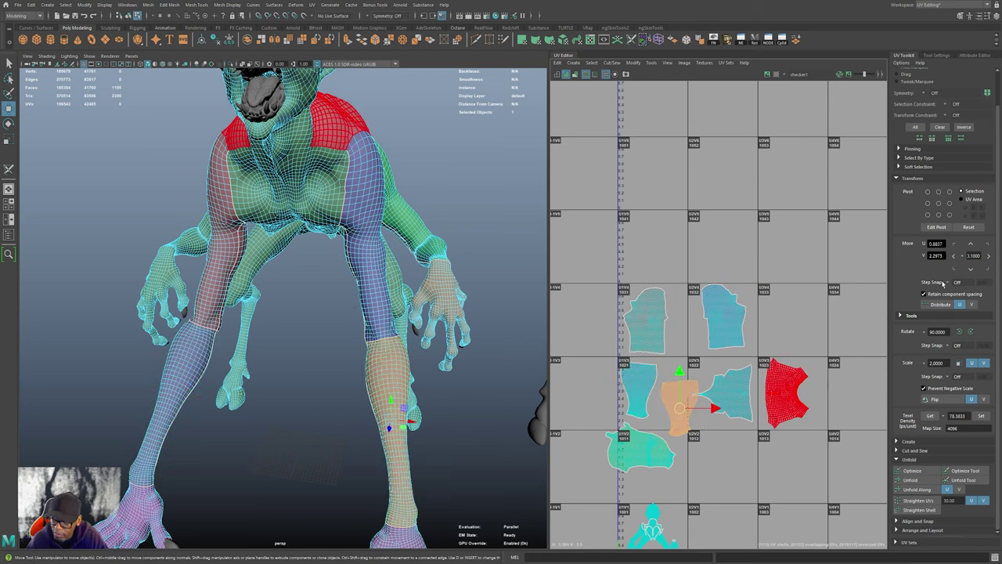
click(969, 331)
click(970, 332)
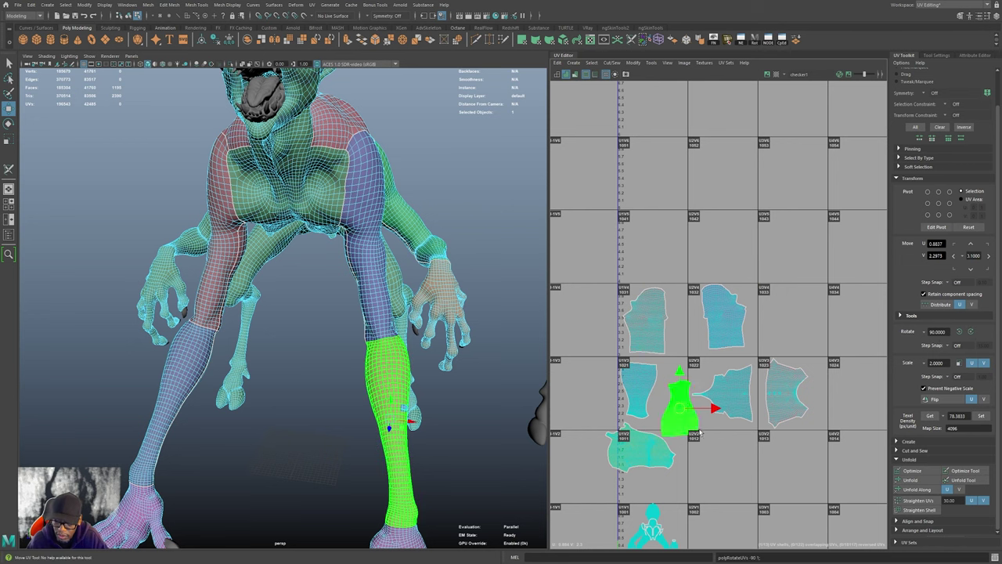
drag(682, 407, 675, 403)
middle_drag(675, 402, 672, 398)
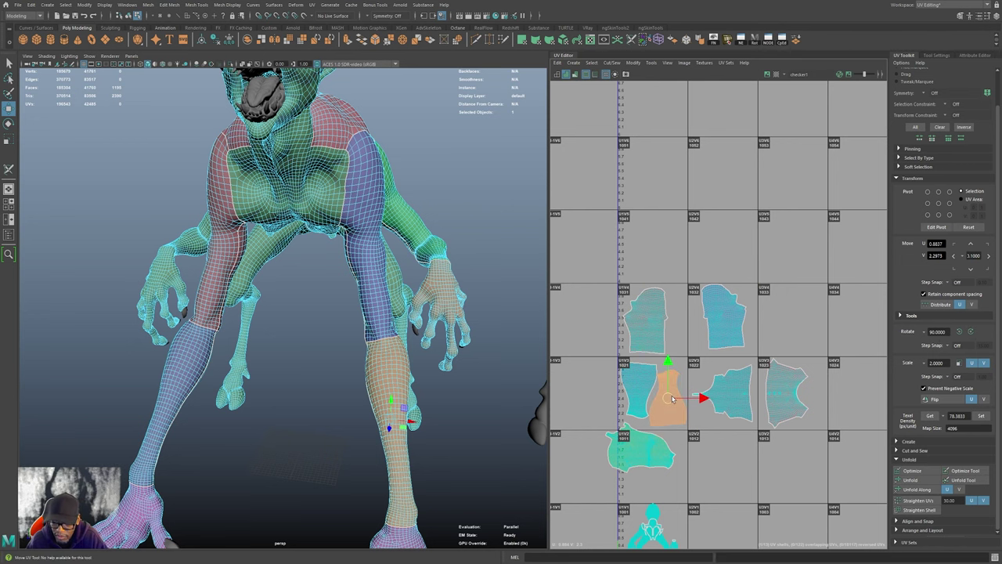
- Fine-tune the positions of both lower-limb shells so they fit inside tile 1021 without overlapping
scroll(672, 399, up, 10)
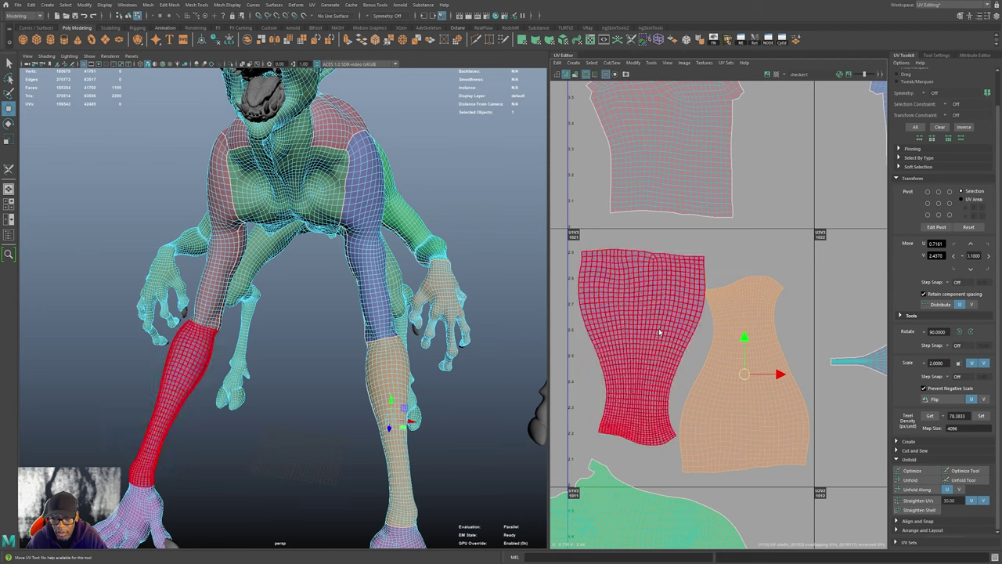
click(657, 332)
middle_drag(658, 331, 650, 322)
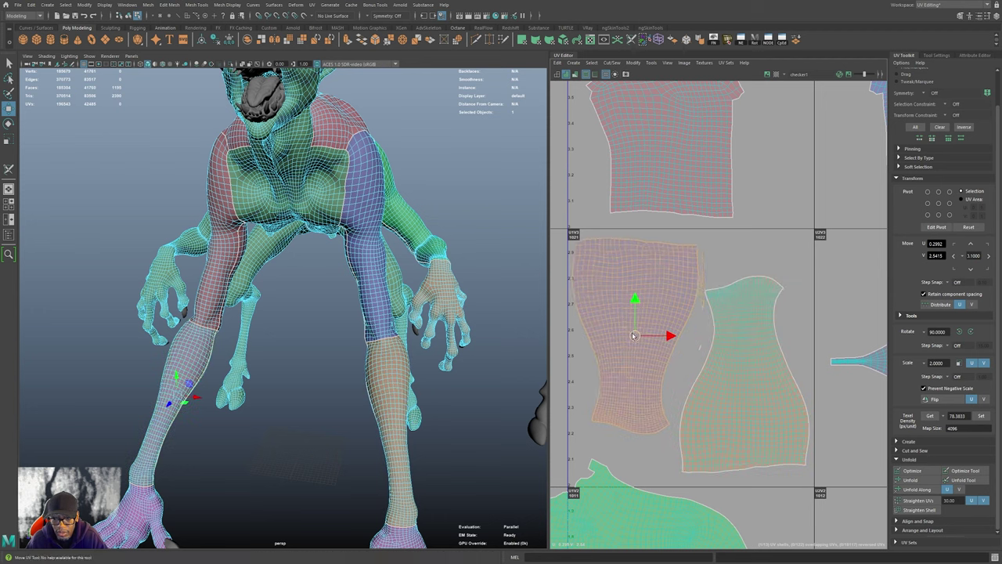
click(707, 433)
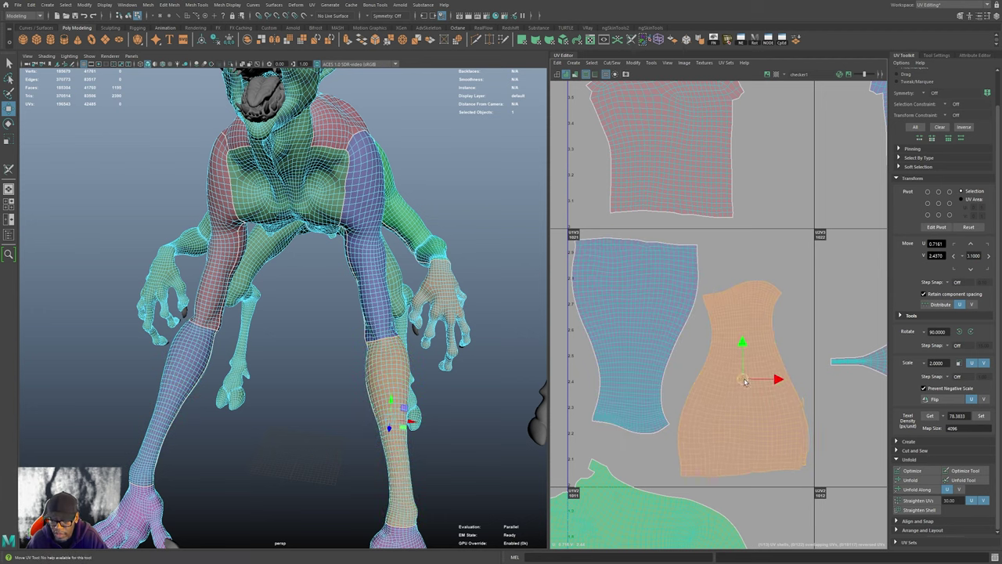
scroll(744, 381, down, 2)
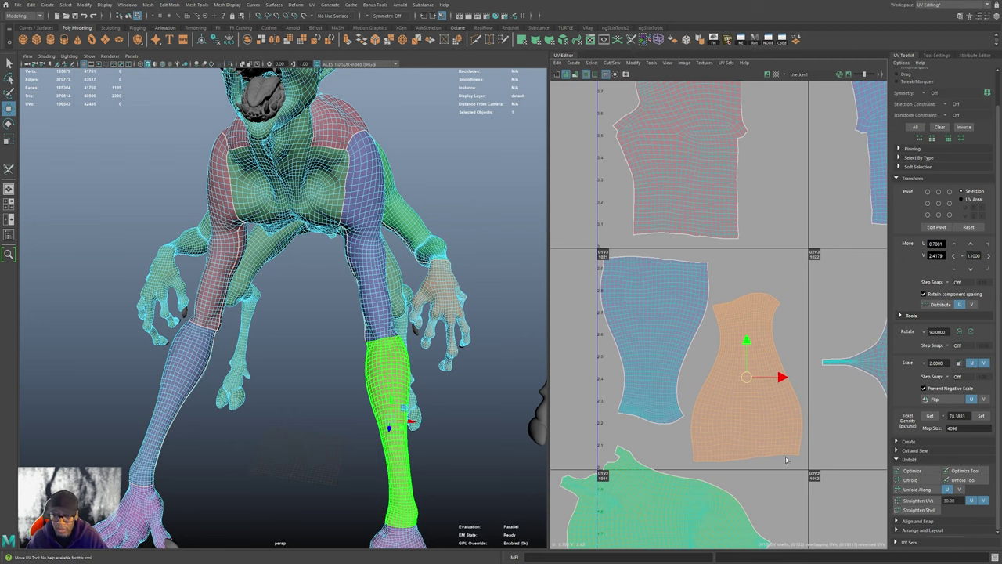
scroll(736, 367, down, 4)
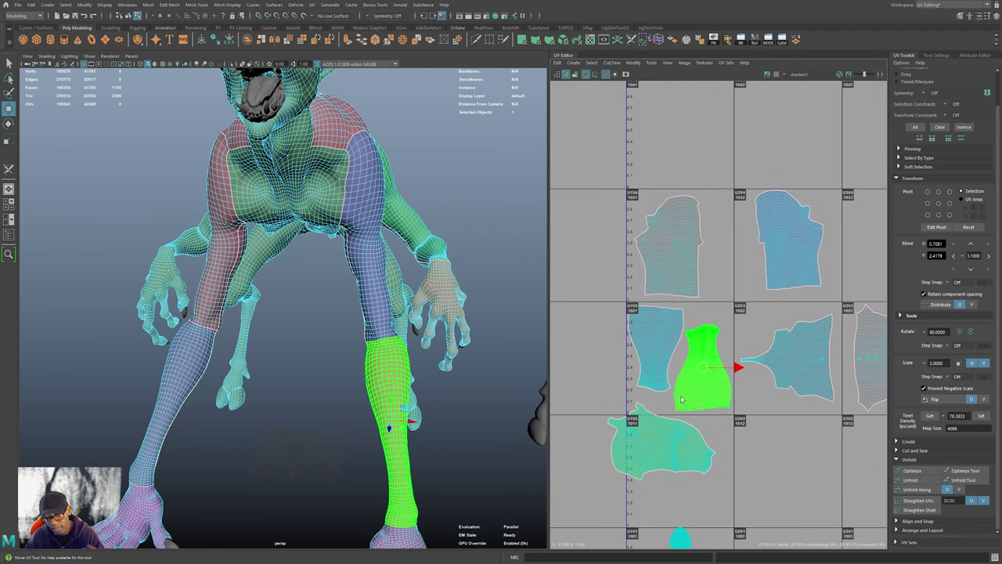
- Move the green arm shell fully into tile 1011 and rotate it diagonally to fit within the tile
drag(667, 452, 681, 465)
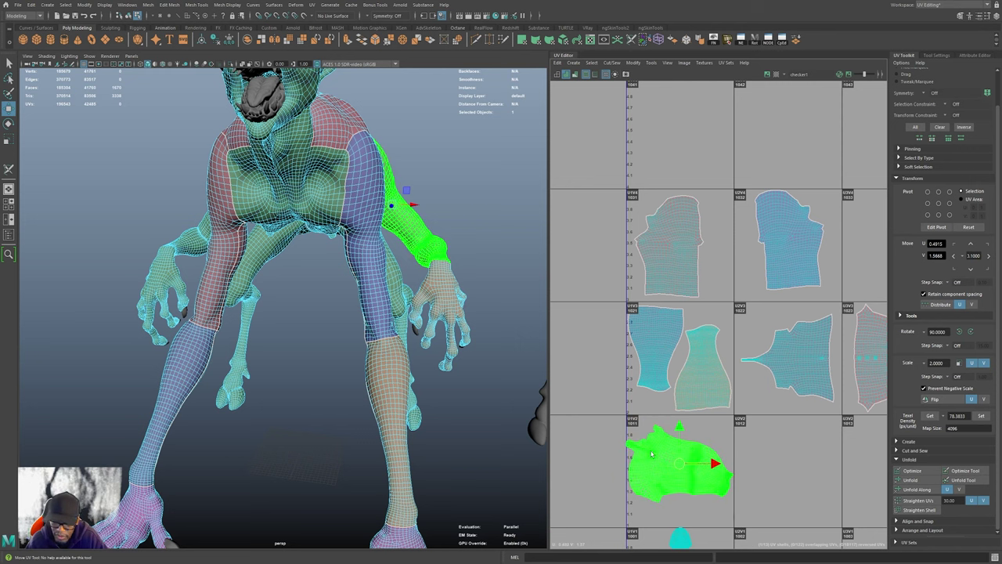
drag(668, 454, 681, 465)
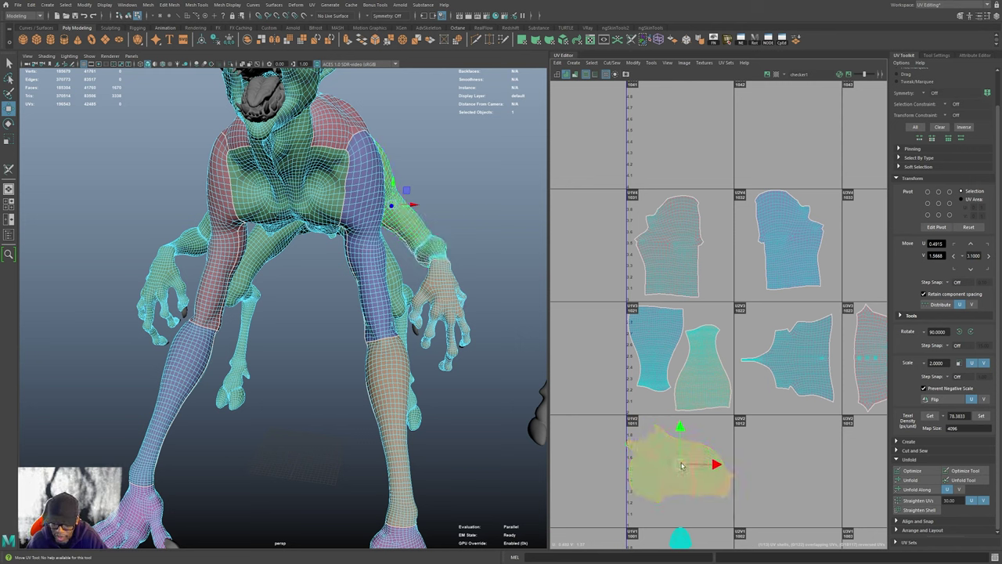
key(r)
key(e)
drag(714, 464, 686, 474)
key(w)
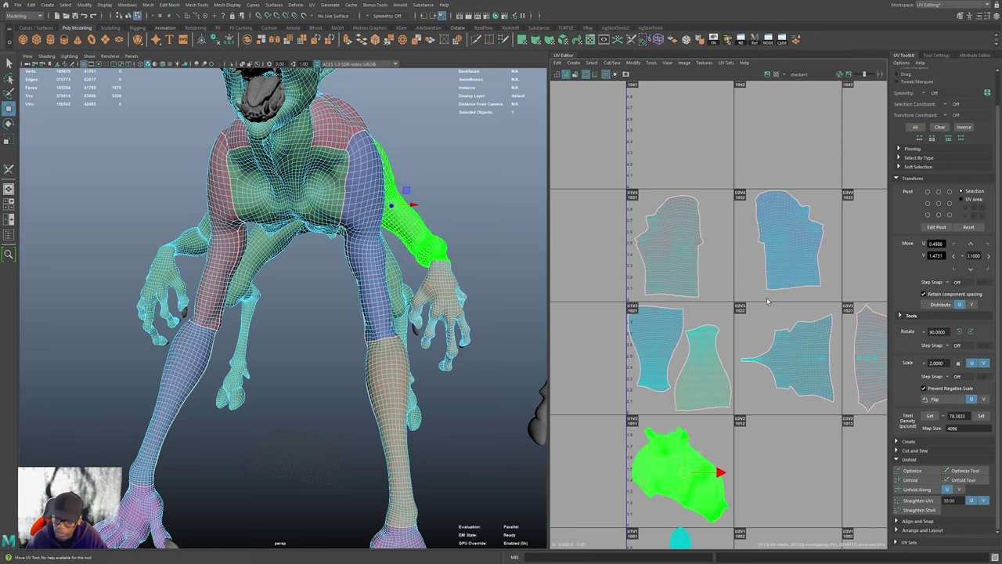
- Select all remaining body shells in tile 1001 and move them sideways into the negative U area, clear of the numbered tiles
alt+middle_drag(768, 481, 741, 284)
alt+right_drag(741, 283, 668, 342)
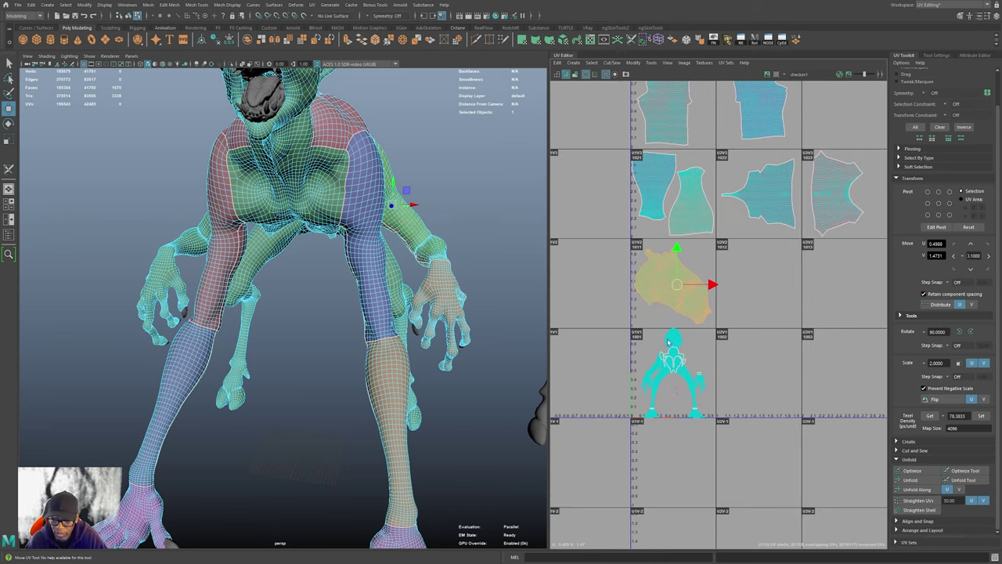
click(676, 366)
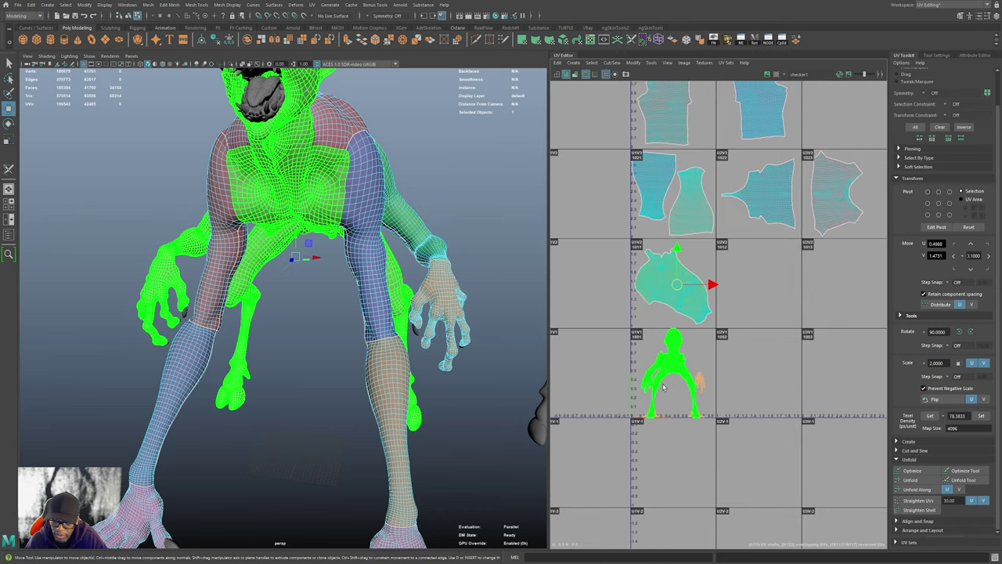
click(659, 350)
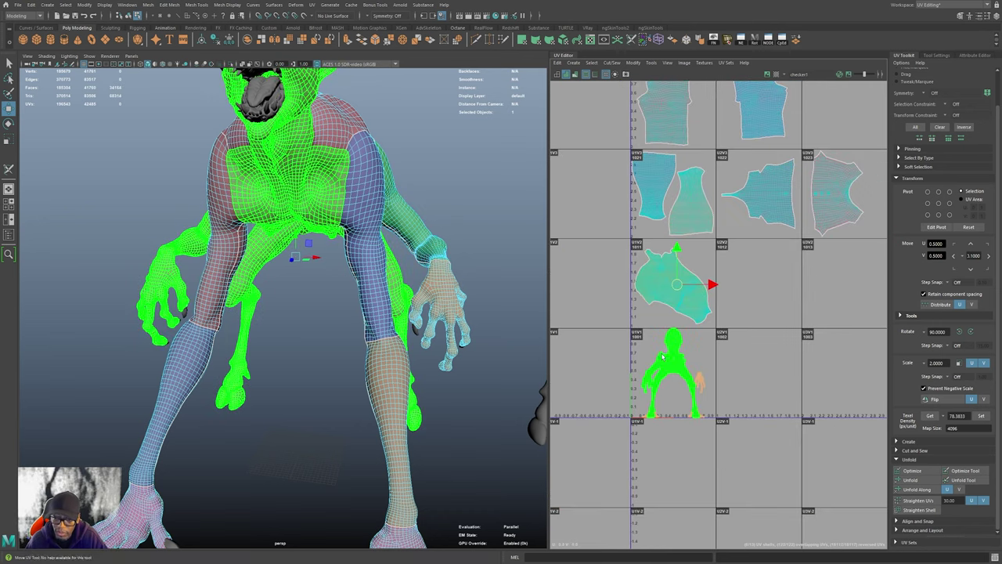
drag(724, 405, 725, 423)
drag(706, 373, 455, 382)
alt+middle_drag(614, 439, 837, 442)
middle_drag(717, 372, 774, 373)
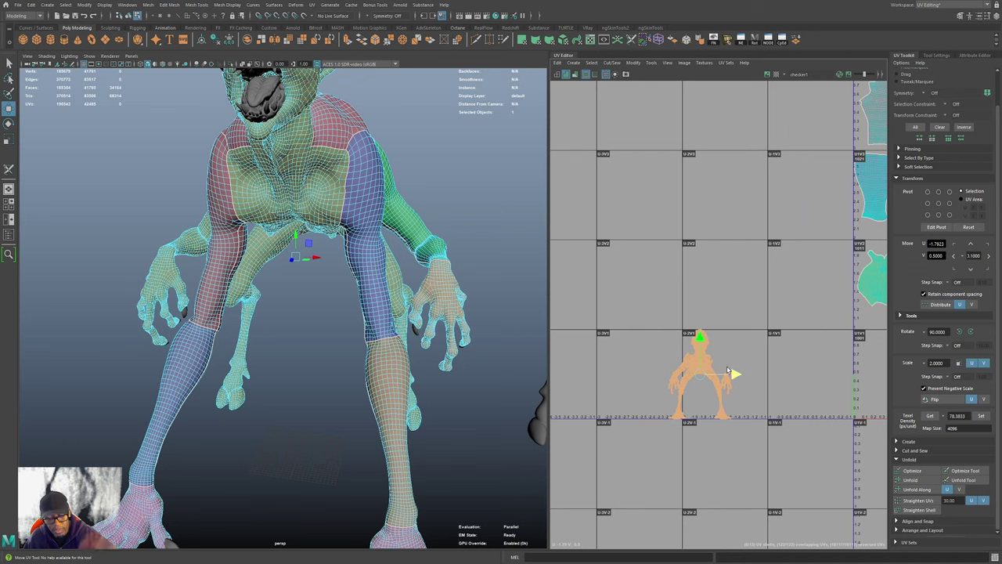
- Select all the arranged limb, back and arm shells and move them down one row so the arm shell sits in tile 1001
alt+middle_drag(869, 393, 623, 453)
mouse_move(825, 429)
alt+middle_down()
mouse_move(640, 186)
mouse_move(820, 441)
alt+middle_up()
alt+right_drag(820, 441, 768, 434)
drag(629, 164, 626, 161)
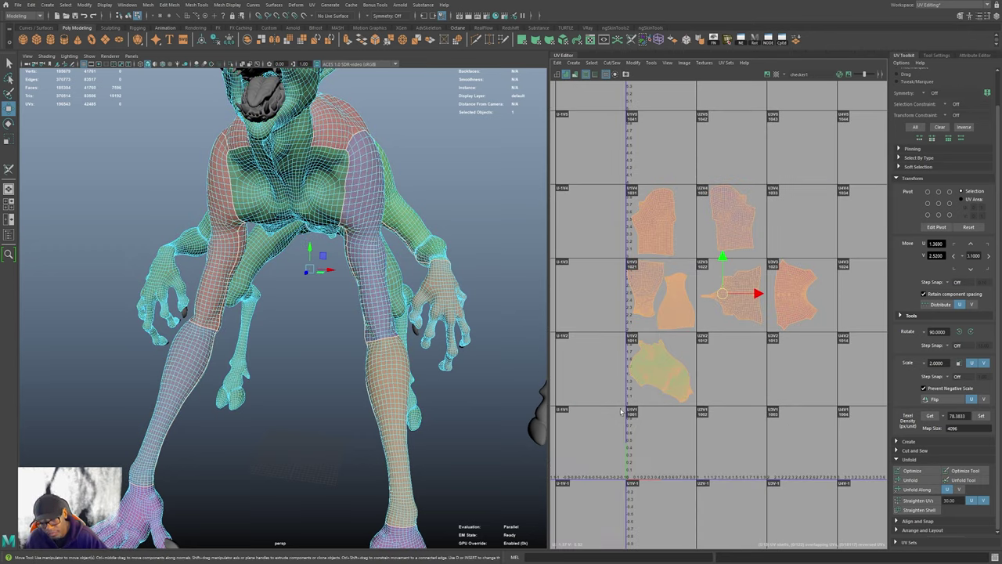
drag(721, 294, 725, 371)
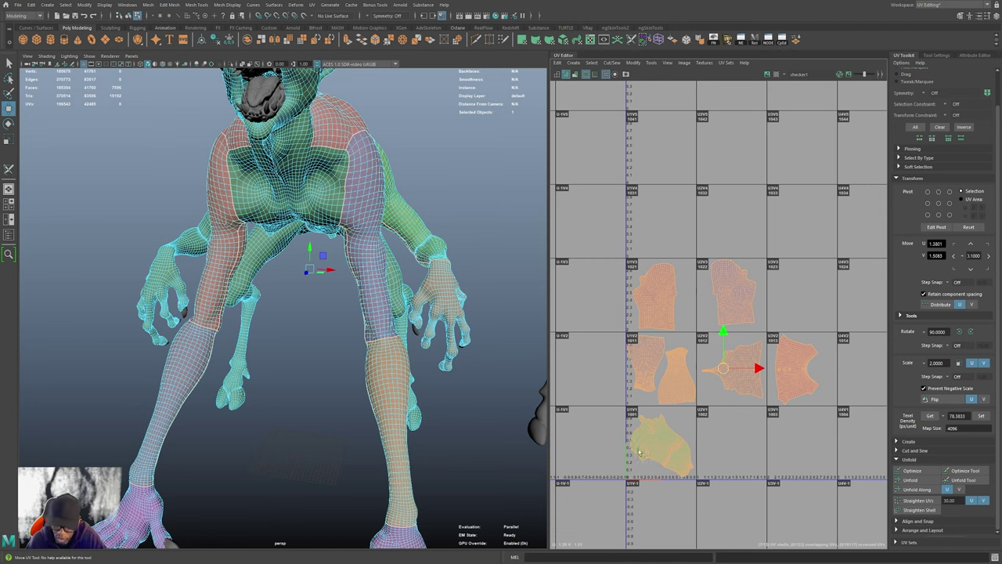
- Move the two back shells into tiles 1002 and 1003 and the upper front-limb shells into tiles 1012 and 1013
alt+middle_drag(711, 450, 677, 460)
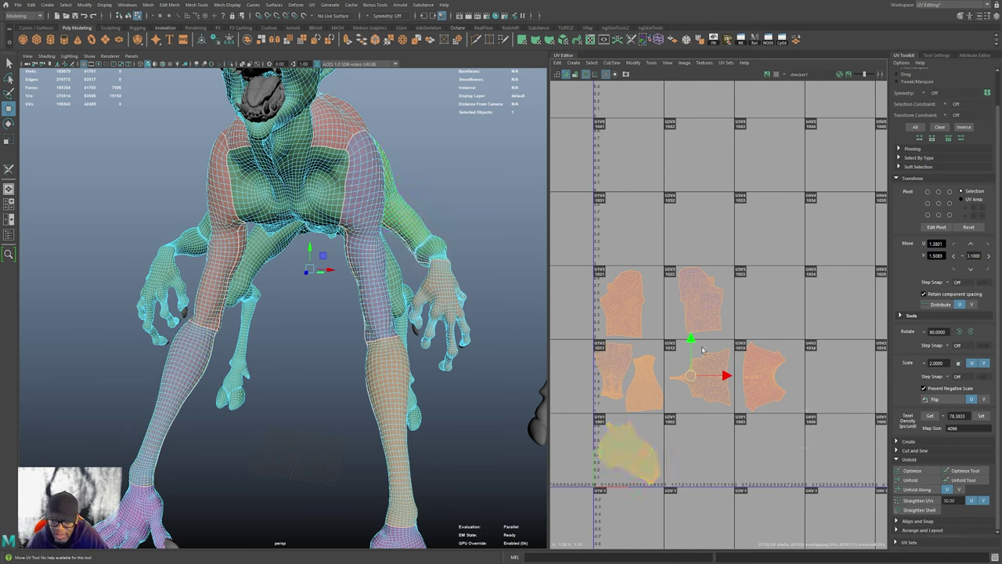
key(ctrl+z)
drag(732, 345, 727, 413)
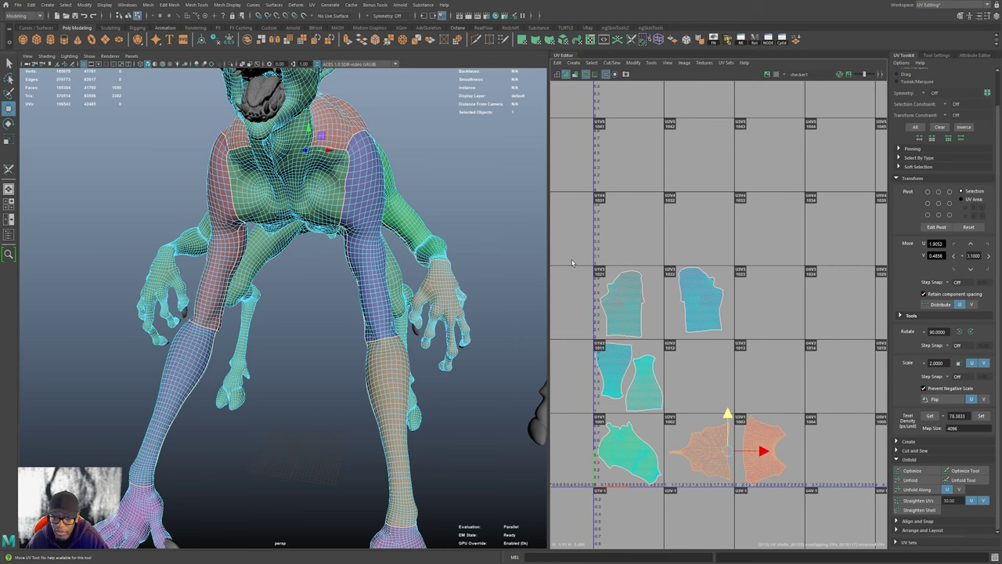
drag(604, 249, 810, 374)
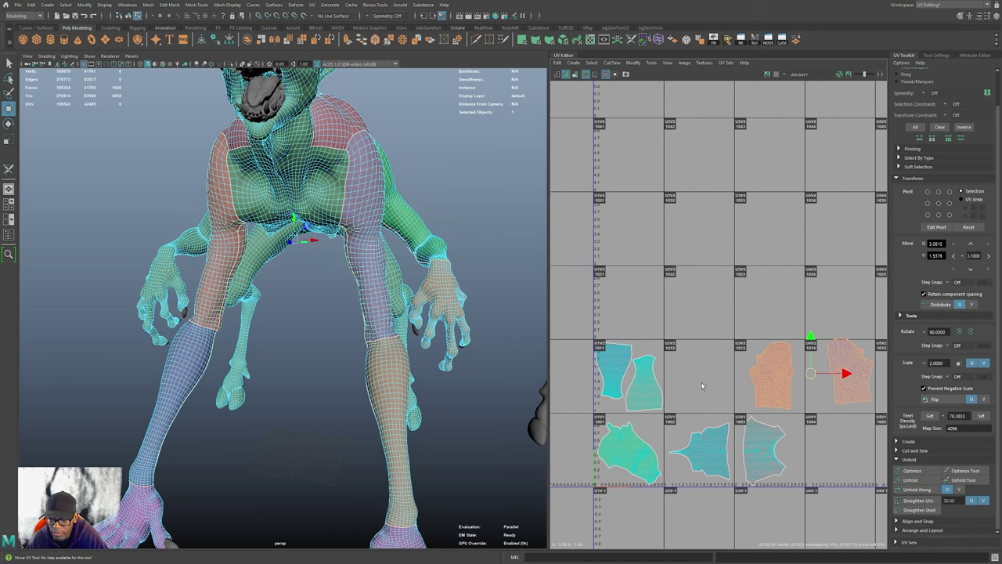
drag(810, 374, 732, 376)
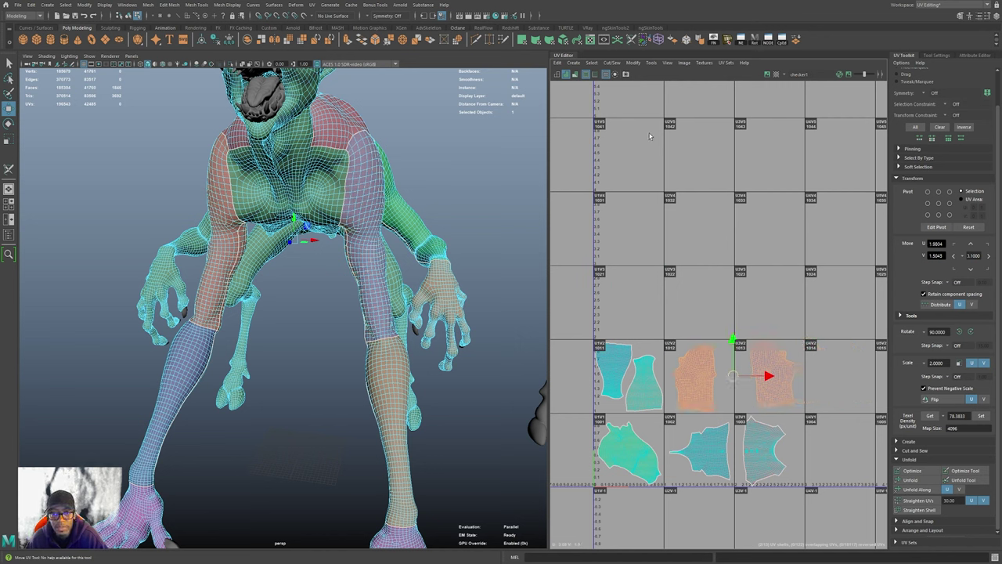
- Open the UV Snapshot options to view the export settings, and close them without exporting
click(625, 74)
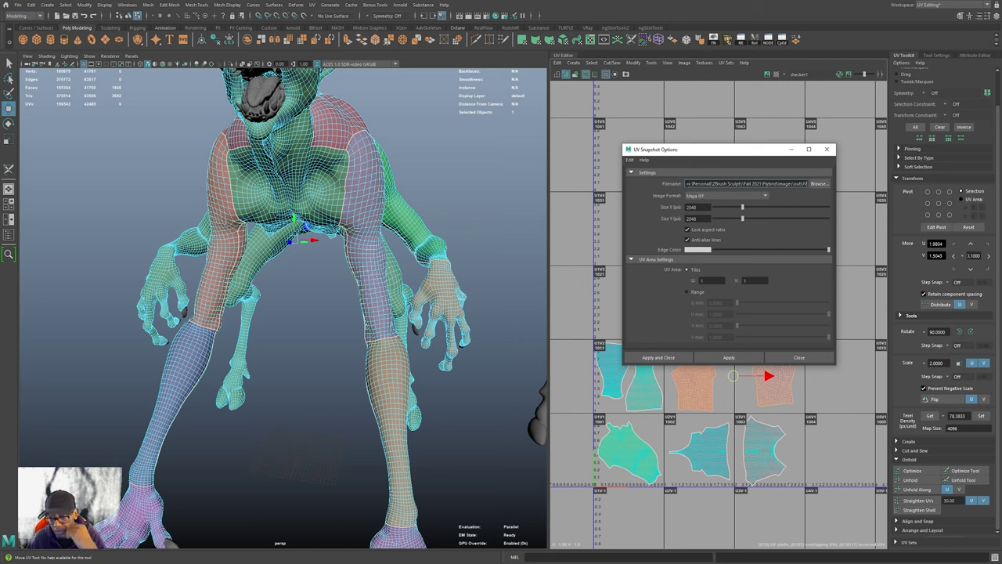
click(825, 149)
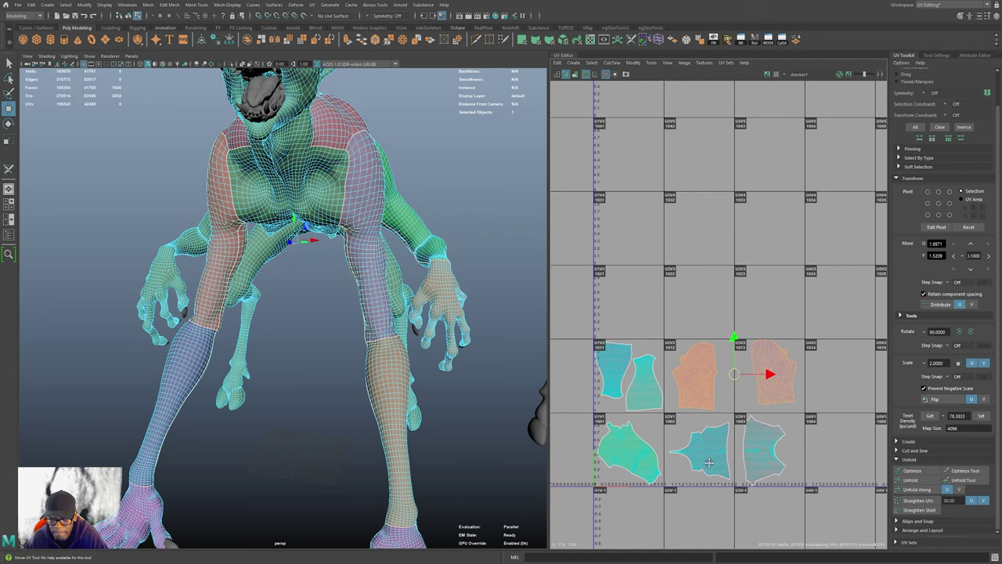
- Examine the full UDIM tile grid and how the arranged shells sit within its numbered rows
alt+middle_drag(771, 441, 745, 443)
alt+right_drag(744, 442, 608, 430)
alt+middle_drag(731, 441, 560, 414)
alt+right_drag(857, 464, 760, 413)
alt+middle_drag(761, 413, 707, 432)
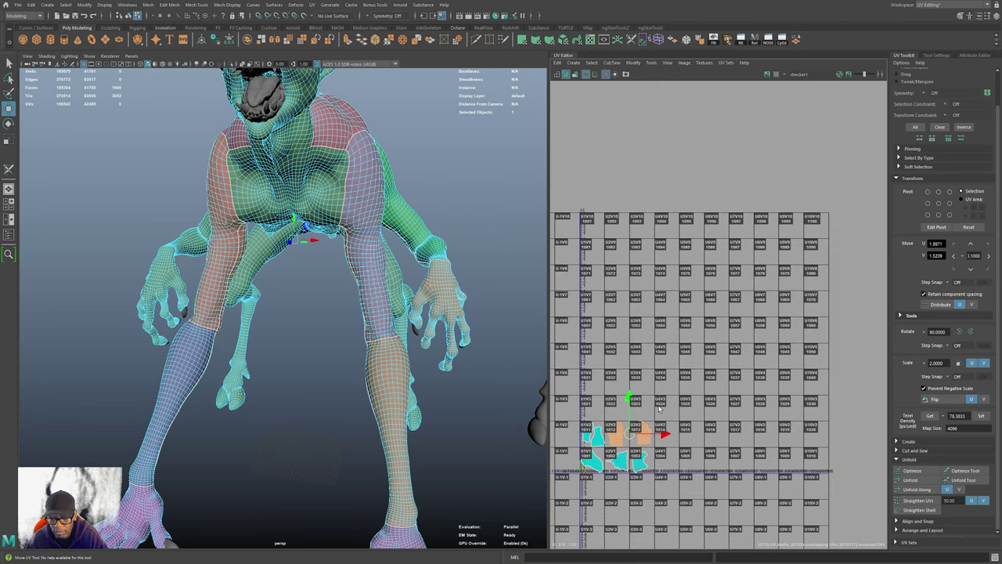
alt+middle_drag(694, 393, 748, 347)
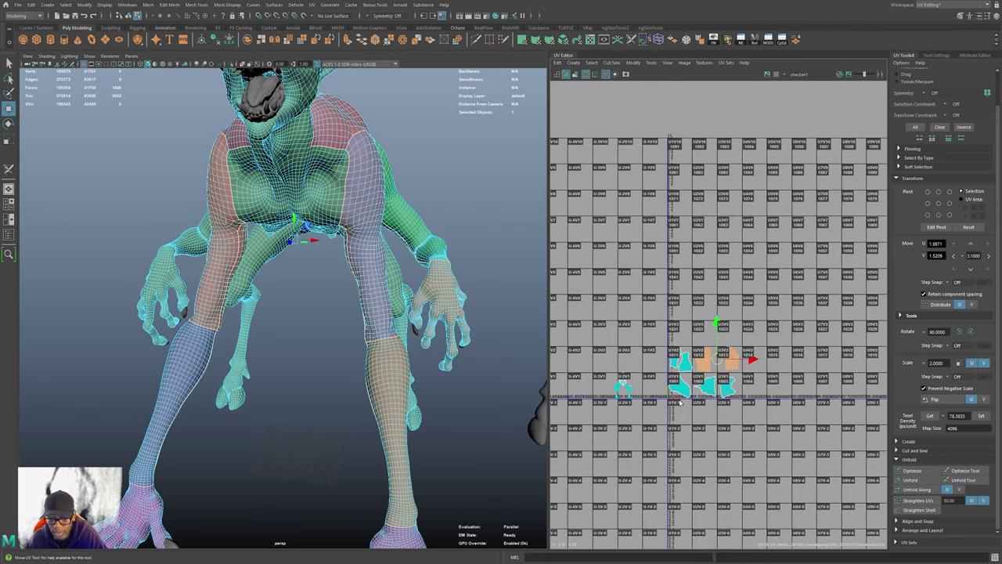
mouse_move(674, 462)
alt+middle_down()
mouse_move(669, 475)
mouse_move(678, 479)
alt+middle_up()
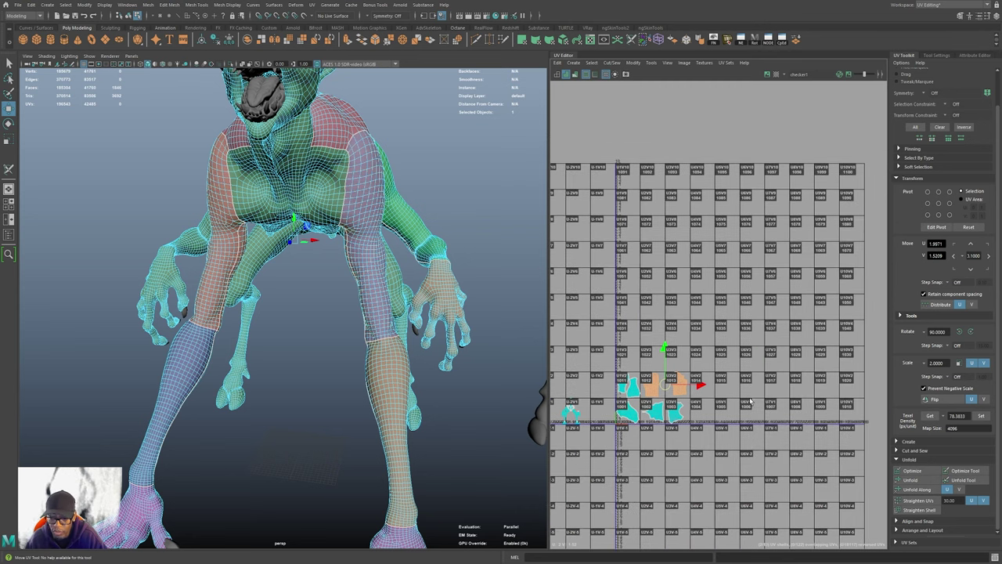
- Examine how far the UDIM grid extends, including its negative tiles, and the shells occupying tiles 1001 to 1003 and 1011 to 1013
alt+right_drag(841, 392, 630, 383)
alt+middle_drag(727, 400, 731, 340)
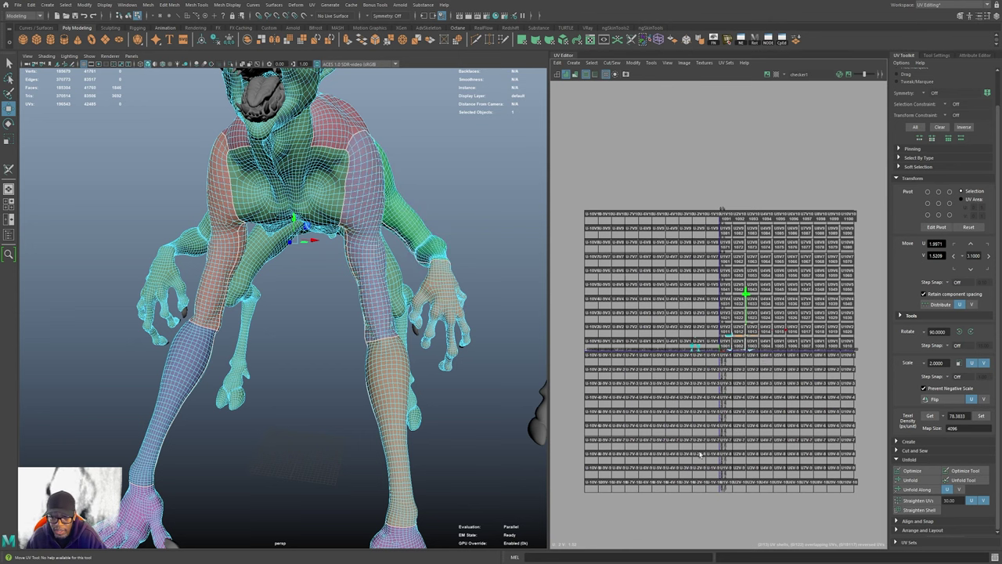
scroll(692, 338, up, 5)
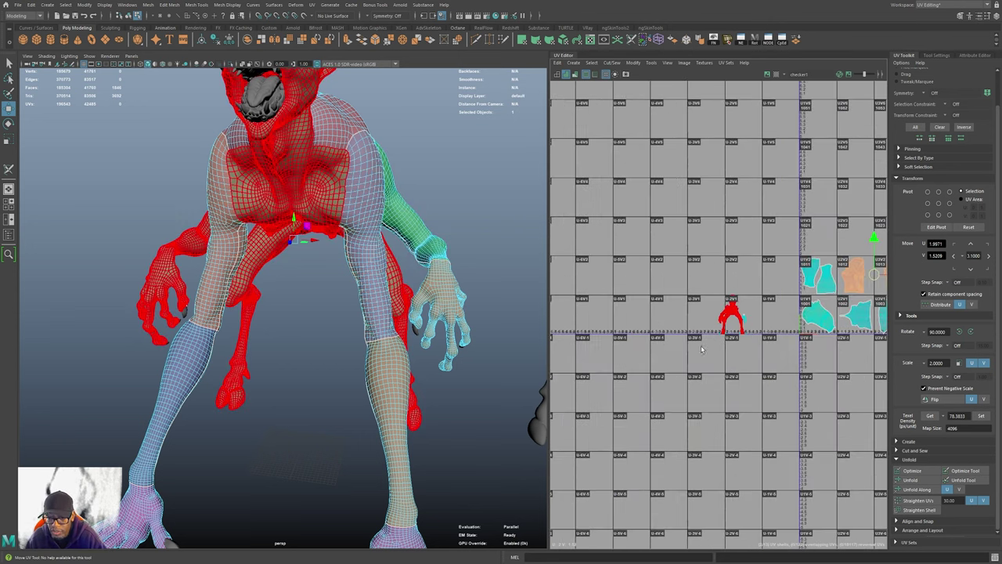
drag(679, 308, 800, 366)
click(713, 292)
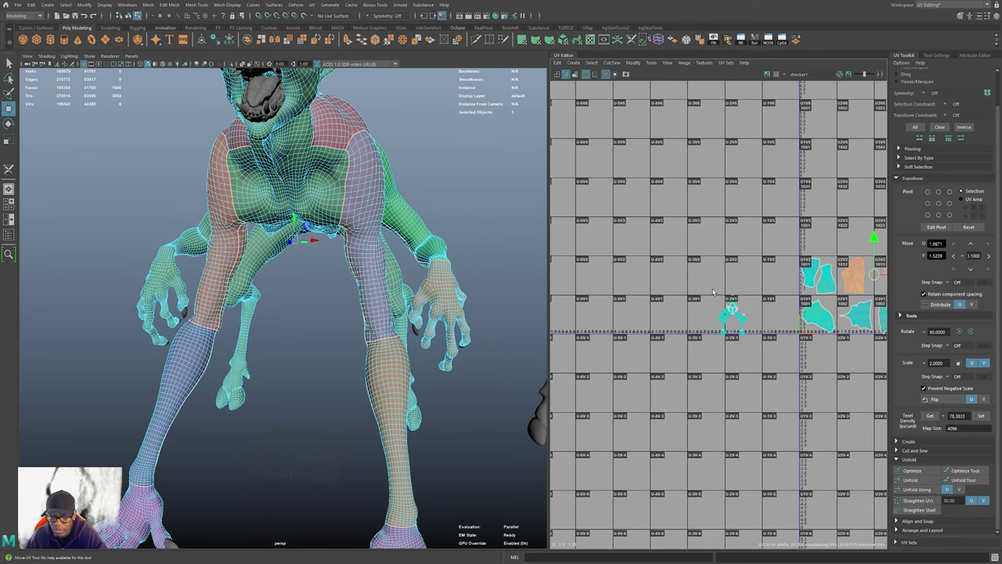
alt+middle_drag(740, 364, 666, 436)
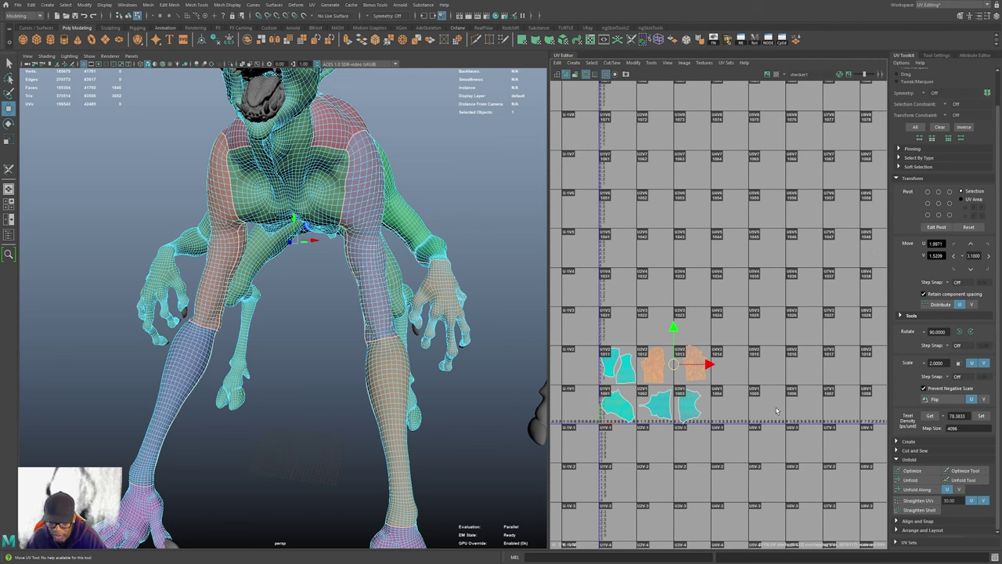
click(618, 415)
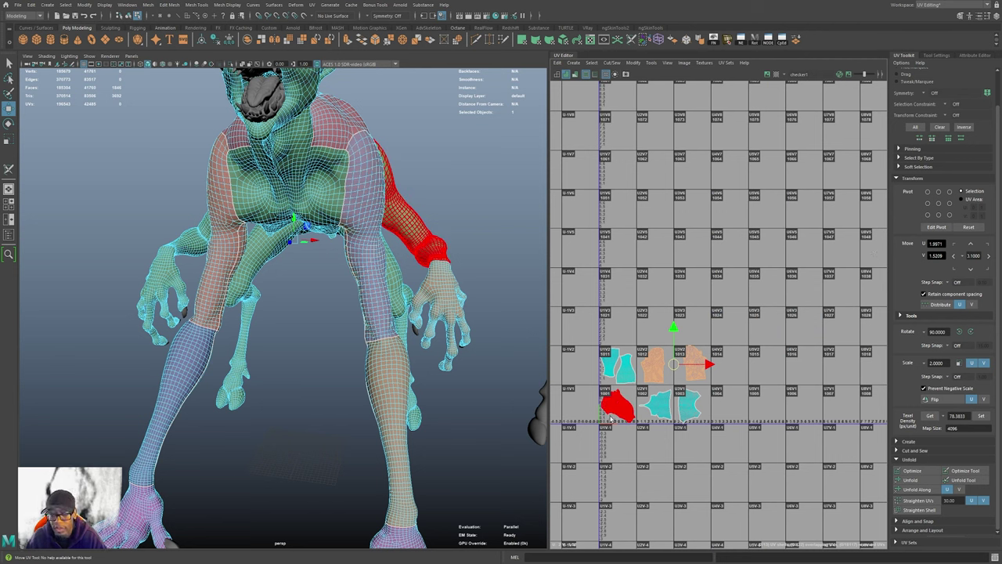
click(553, 402)
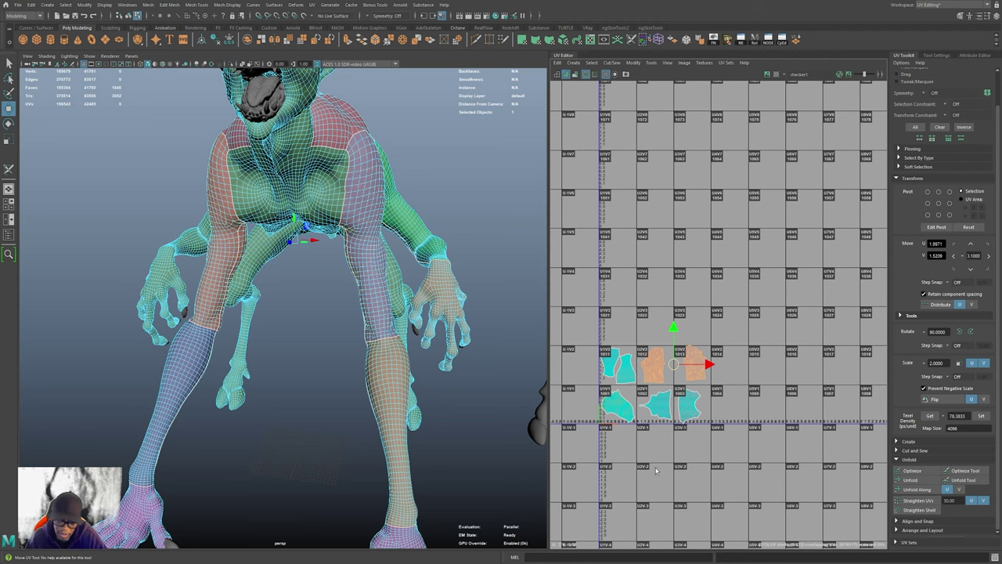
scroll(774, 459, down, 6)
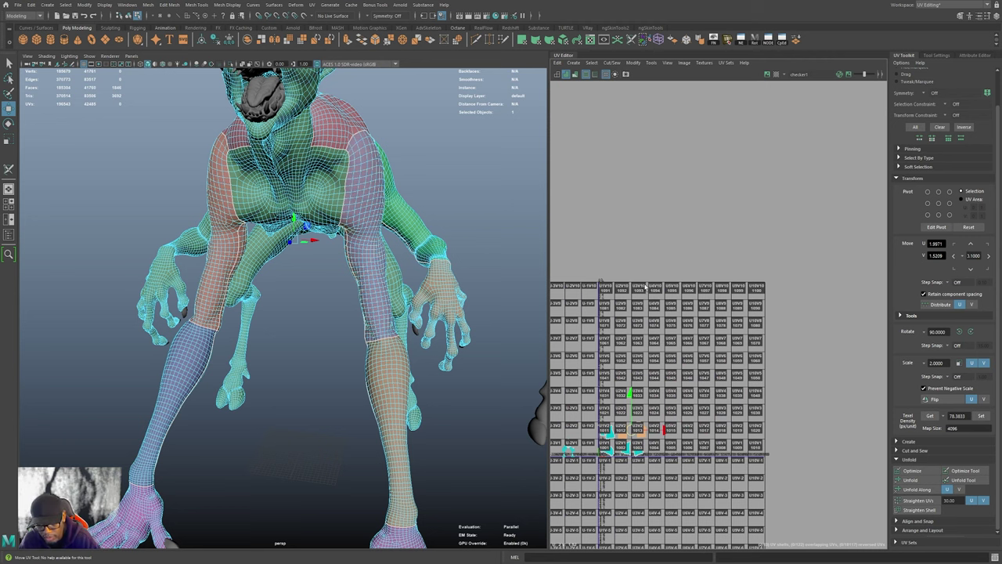
scroll(682, 408, up, 6)
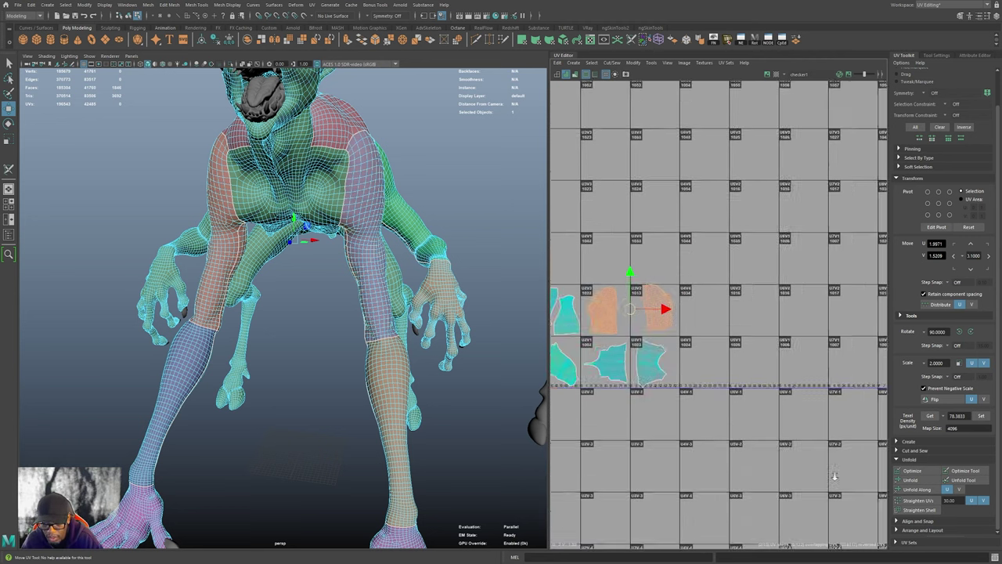
alt+middle_drag(608, 368, 684, 451)
alt+right_drag(683, 452, 776, 503)
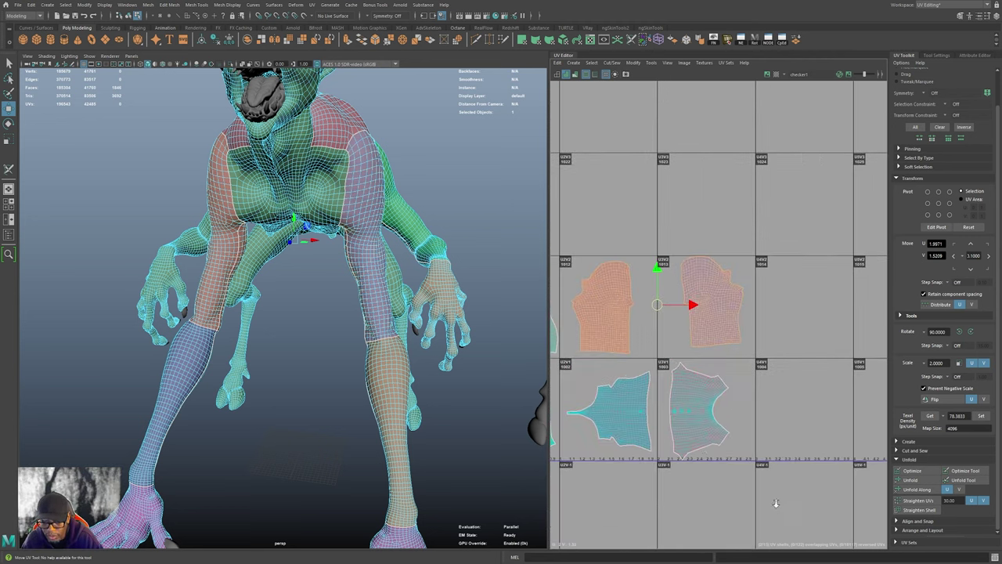
- Select the back shell in tile 1003 and nudge it slightly within the tile
click(697, 418)
drag(698, 411, 701, 413)
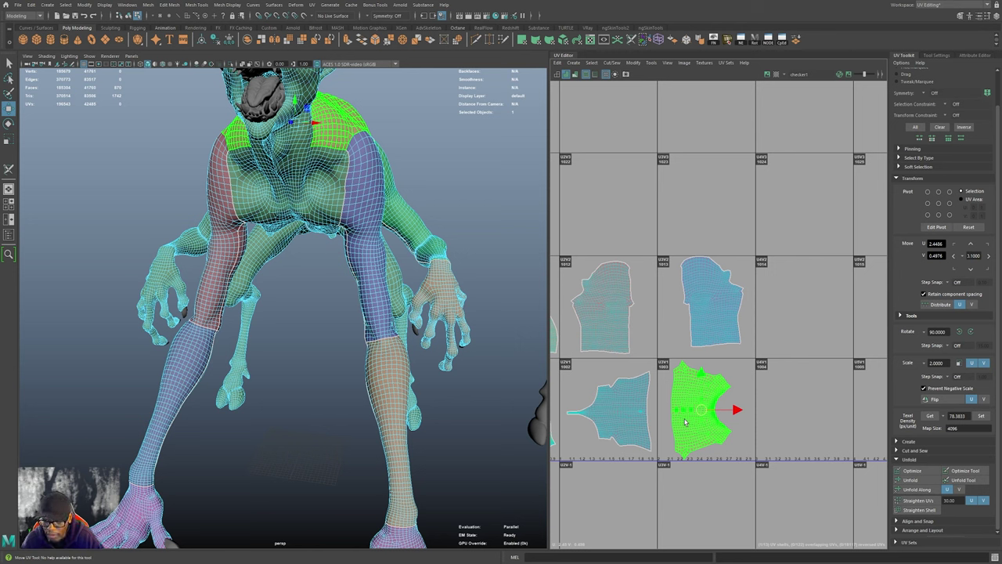
click(710, 411)
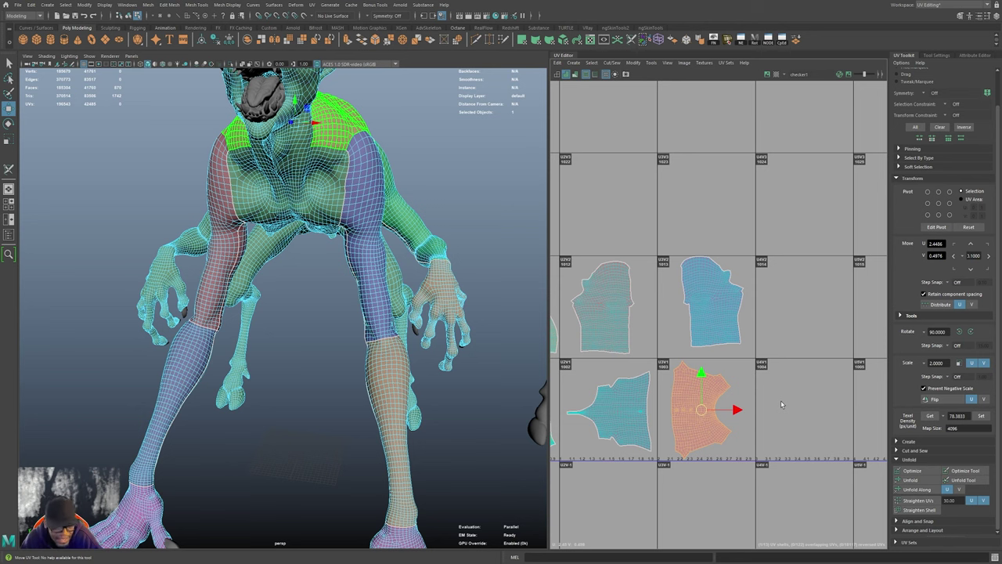
- Inspect the shells in tiles 1001, 1002 and 1003 up close, checking their fit within the tile borders
scroll(804, 410, down, 4)
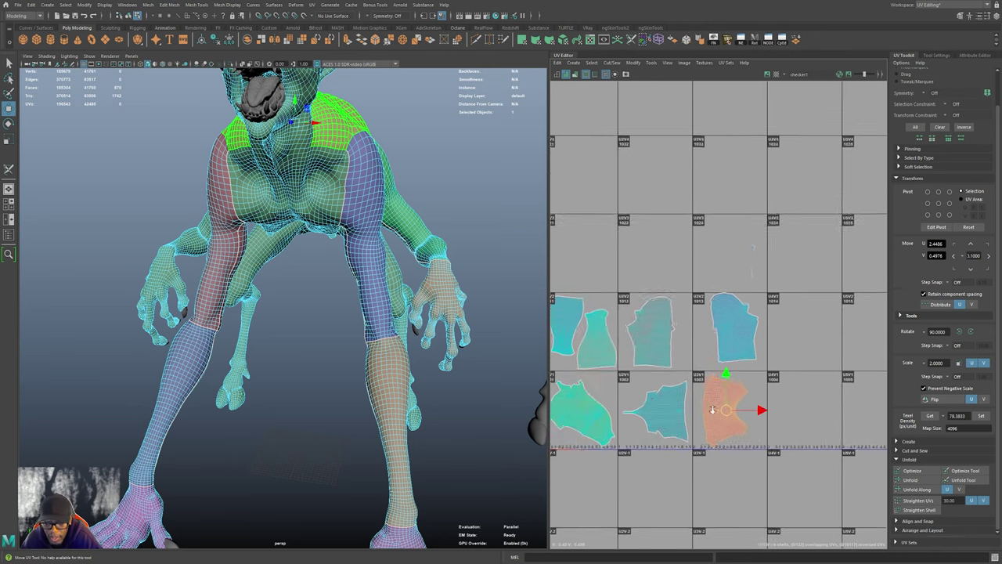
click(669, 431)
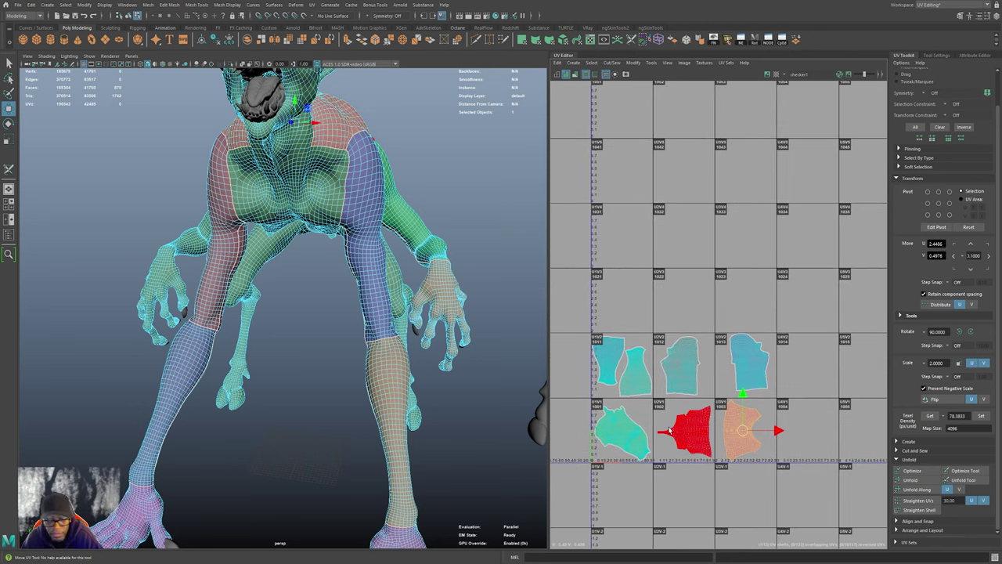
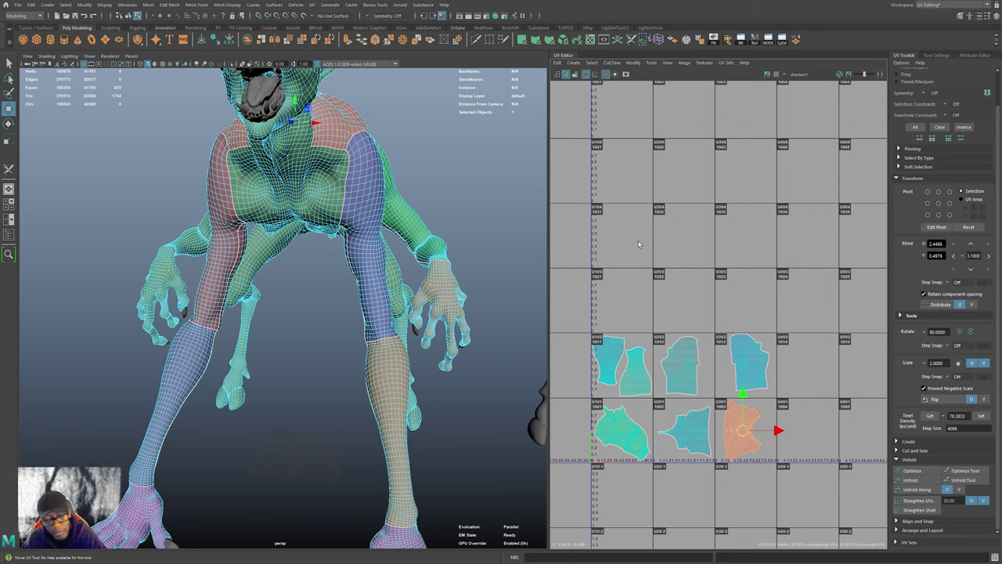
alt+middle_drag(701, 442, 686, 405)
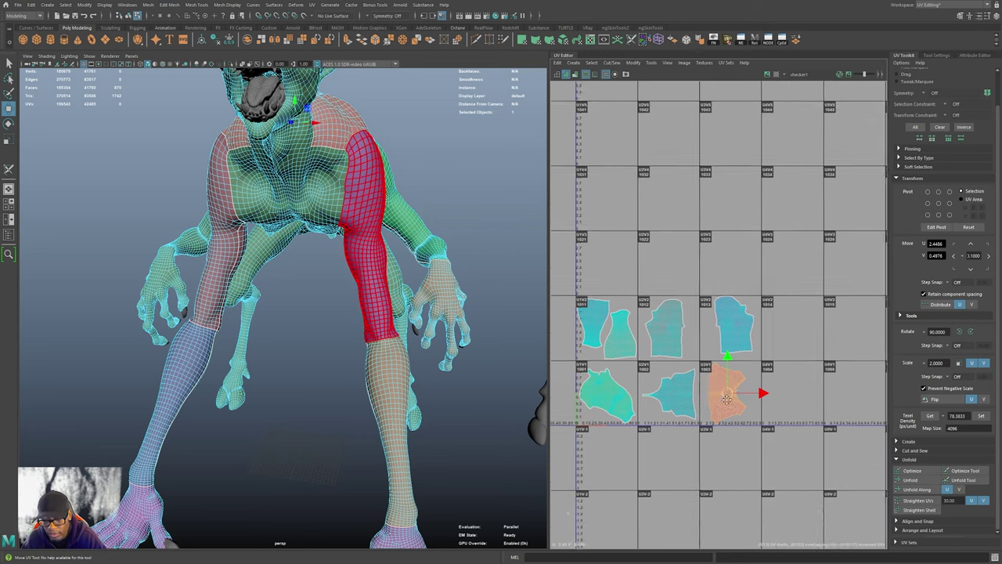
alt+right_drag(686, 405, 948, 459)
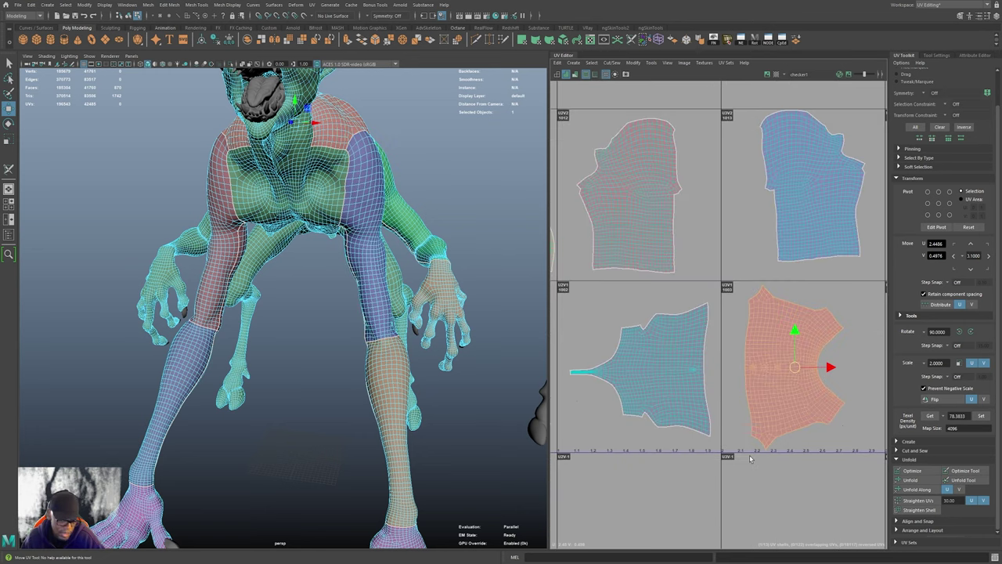
click(644, 382)
click(718, 380)
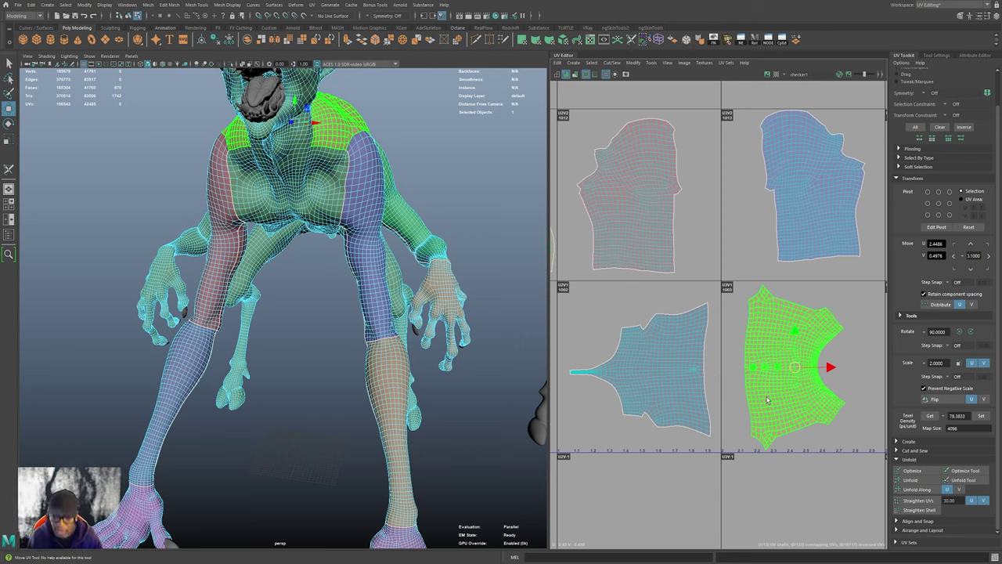
alt+middle_drag(674, 396, 719, 367)
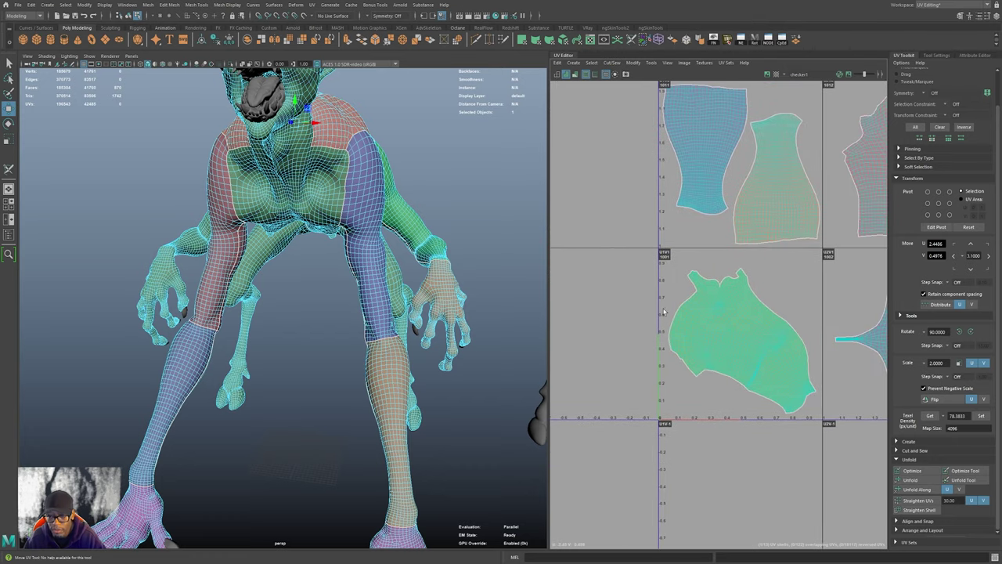
click(722, 310)
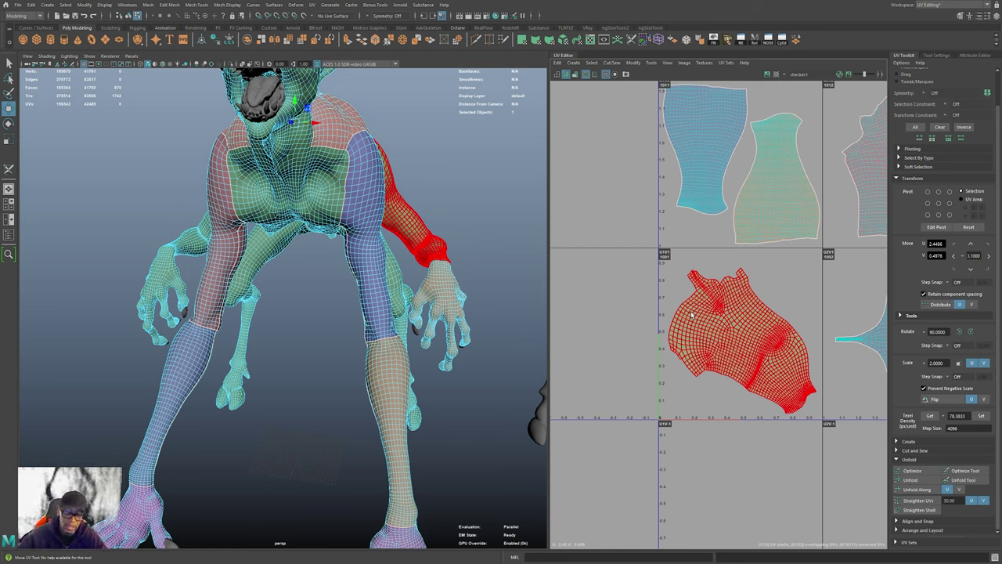
click(671, 219)
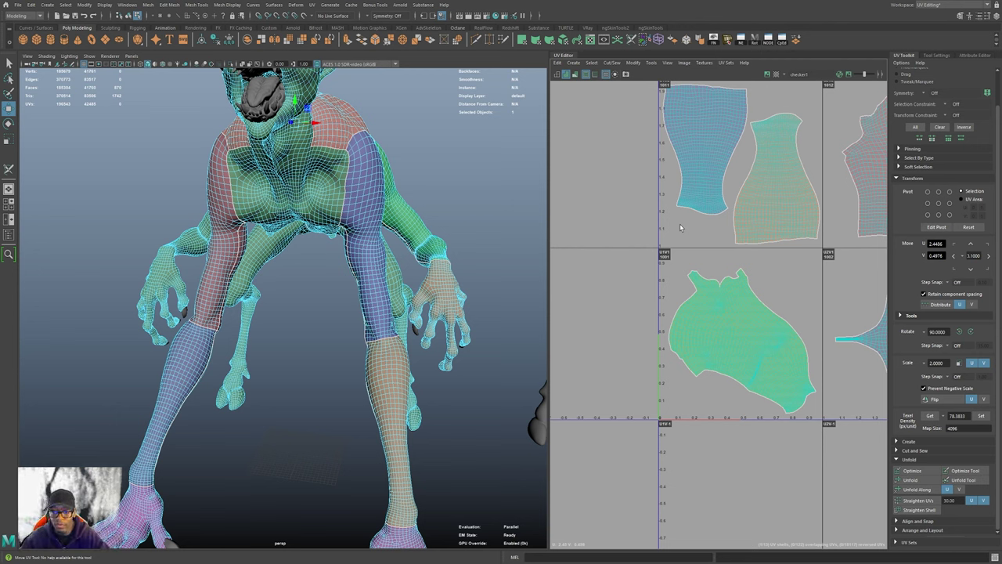
click(793, 412)
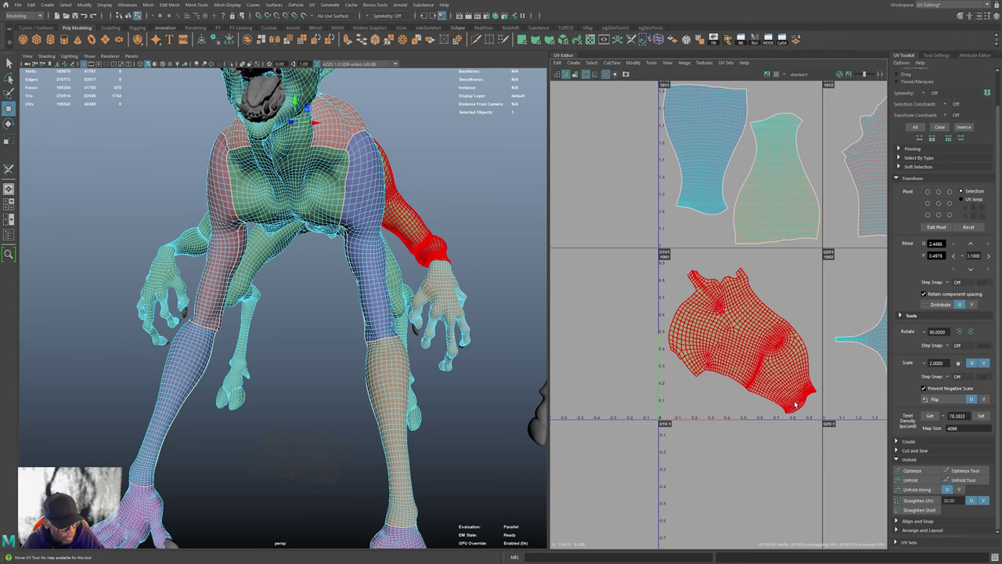
- Examine the UDIM numbering along the first row from 1001 to 1010 and up through the rows to 1100
alt+middle_drag(798, 347, 778, 371)
alt+right_drag(778, 371, 703, 343)
alt+middle_drag(779, 335, 652, 370)
scroll(651, 370, down, 2)
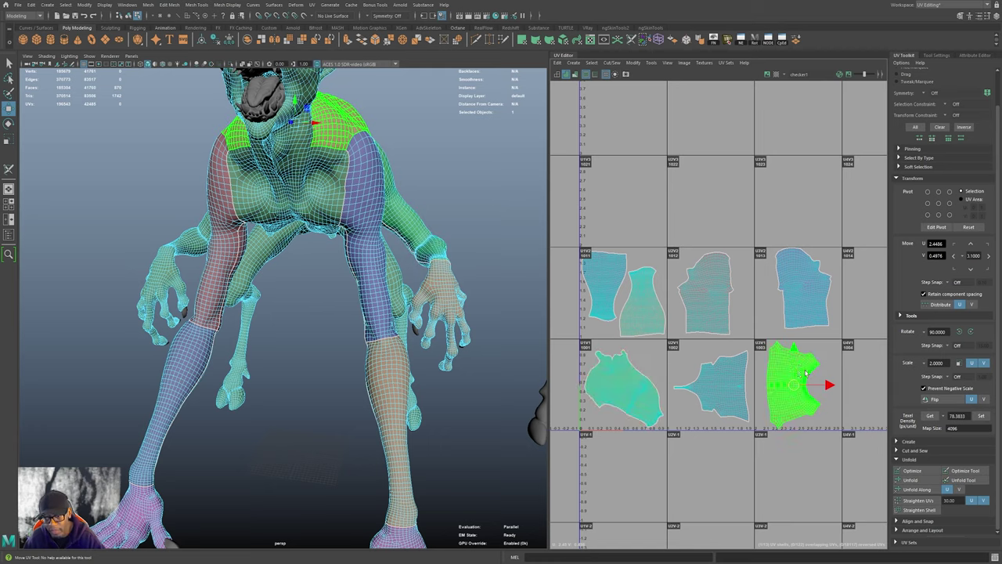
scroll(807, 370, down, 3)
alt+middle_drag(882, 386, 773, 407)
scroll(773, 407, down, 4)
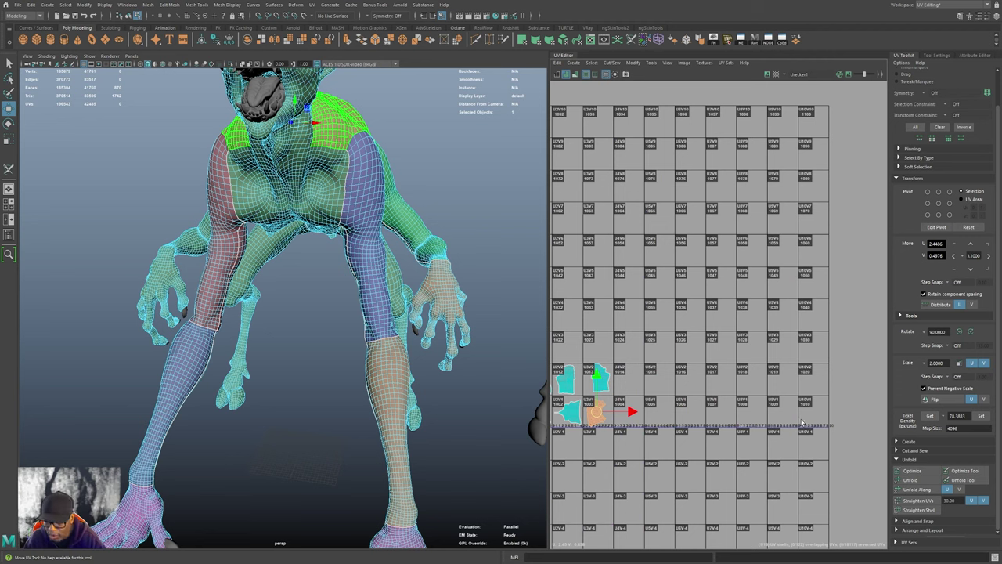
alt+middle_drag(594, 372, 649, 368)
alt+middle_drag(837, 384, 892, 374)
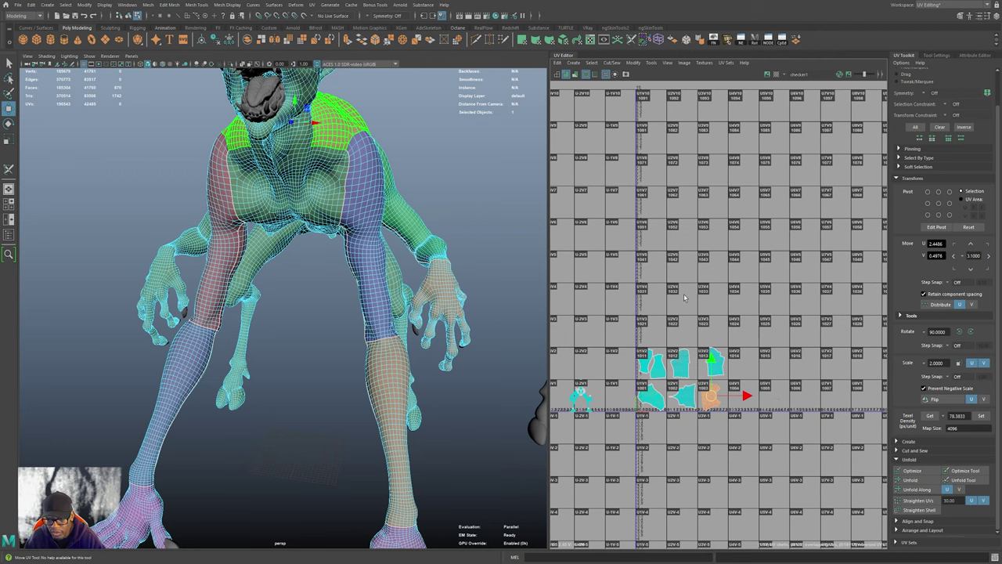
alt+middle_drag(705, 396, 668, 401)
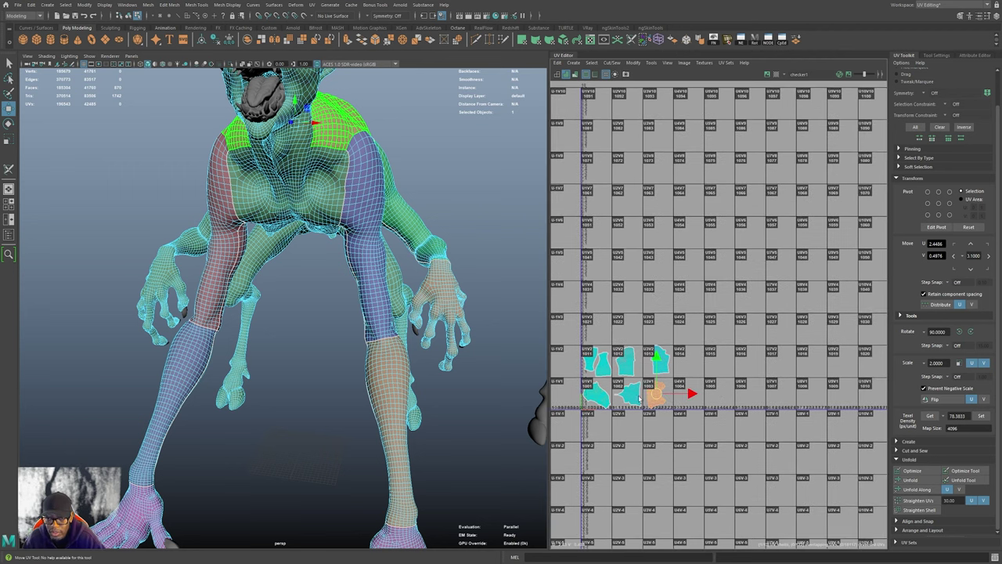
alt+middle_drag(790, 382, 771, 423)
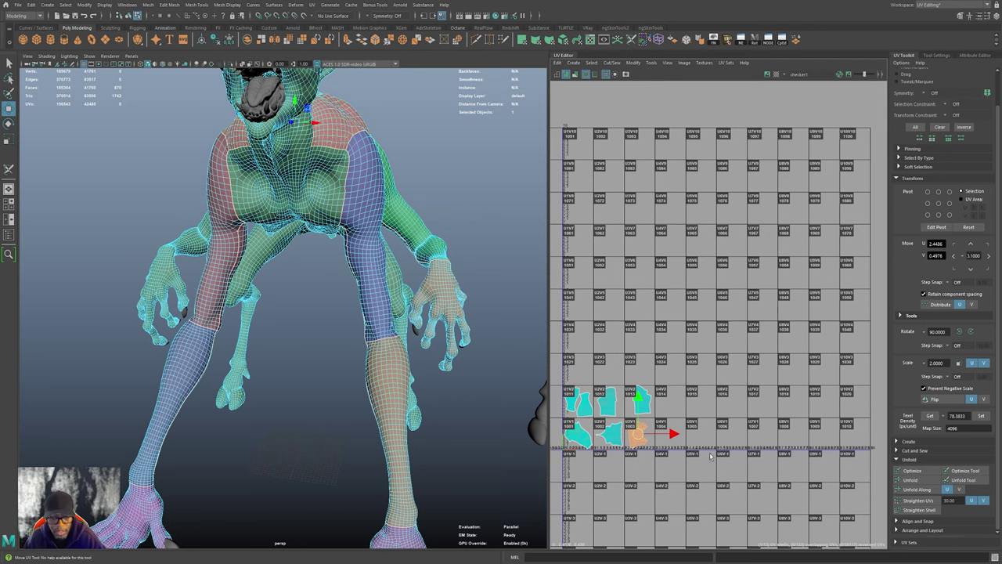
- Switch to object selection and select the neighbouring large-eyed creature's body mesh to show its UV layout
alt+right_drag(508, 449, 530, 271)
alt+middle_drag(530, 270, 406, 301)
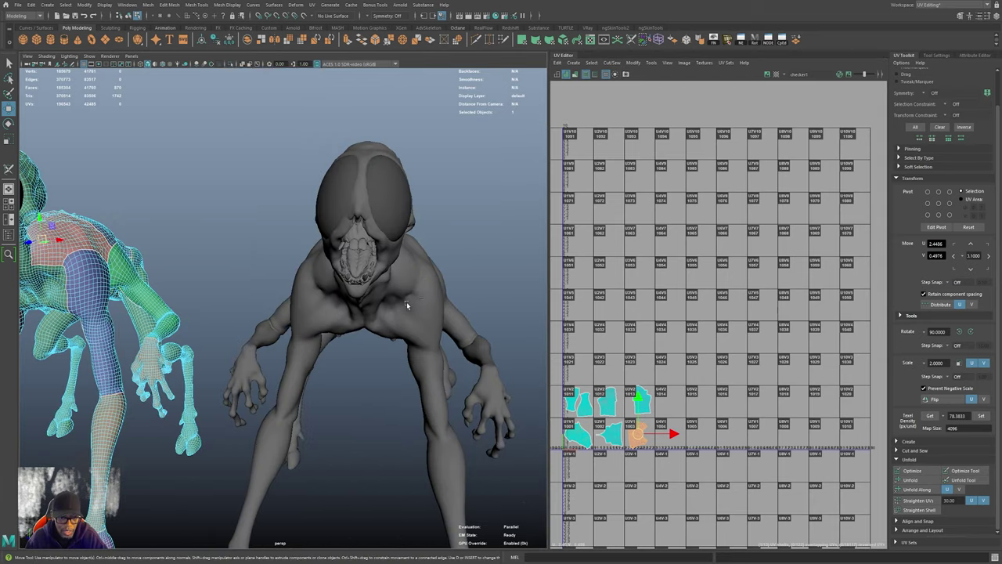
click(407, 301)
alt+drag(463, 297, 391, 294)
alt+middle_drag(247, 268, 314, 263)
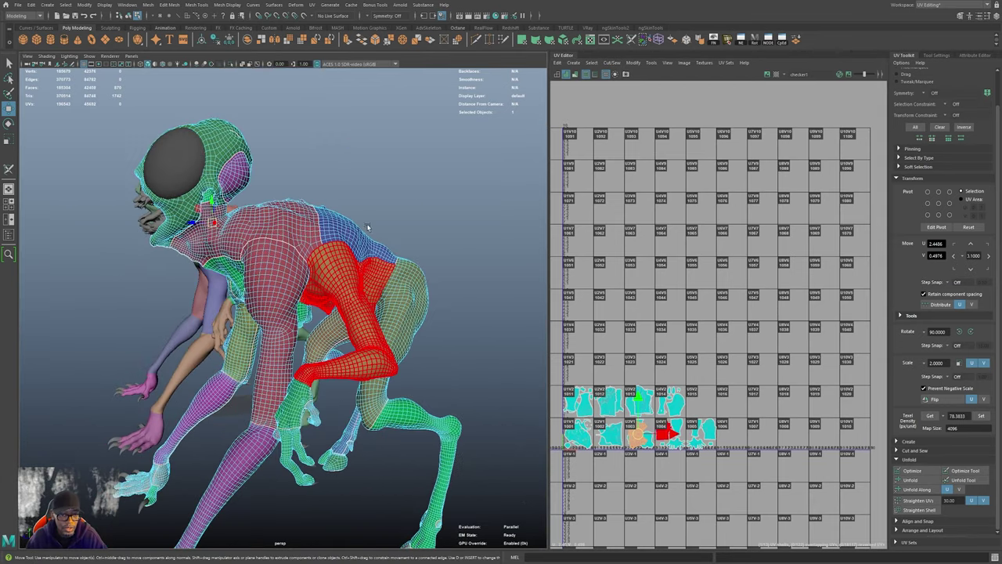
key(F8)
click(367, 227)
click(375, 262)
alt+middle_drag(607, 345, 665, 277)
alt+right_drag(704, 371, 859, 420)
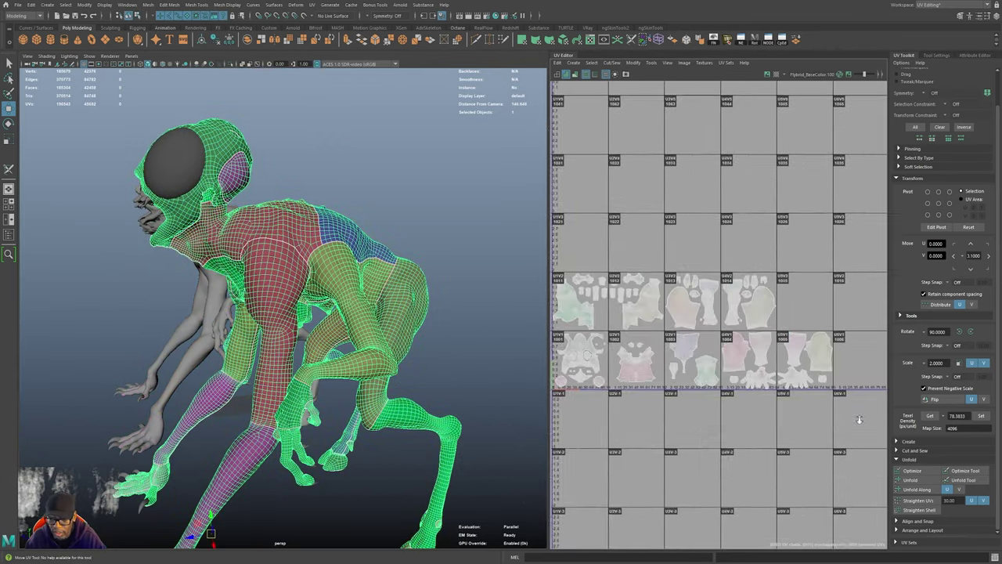
- Examine how the large-eyed creature's UV shells are distributed across tiles 1001 to 1005 and 1011 to 1014
alt+middle_drag(824, 410, 829, 412)
alt+middle_drag(777, 373, 819, 388)
alt+right_drag(630, 396, 724, 405)
alt+middle_drag(690, 409, 763, 407)
alt+right_drag(656, 389, 689, 389)
alt+middle_drag(811, 362, 708, 402)
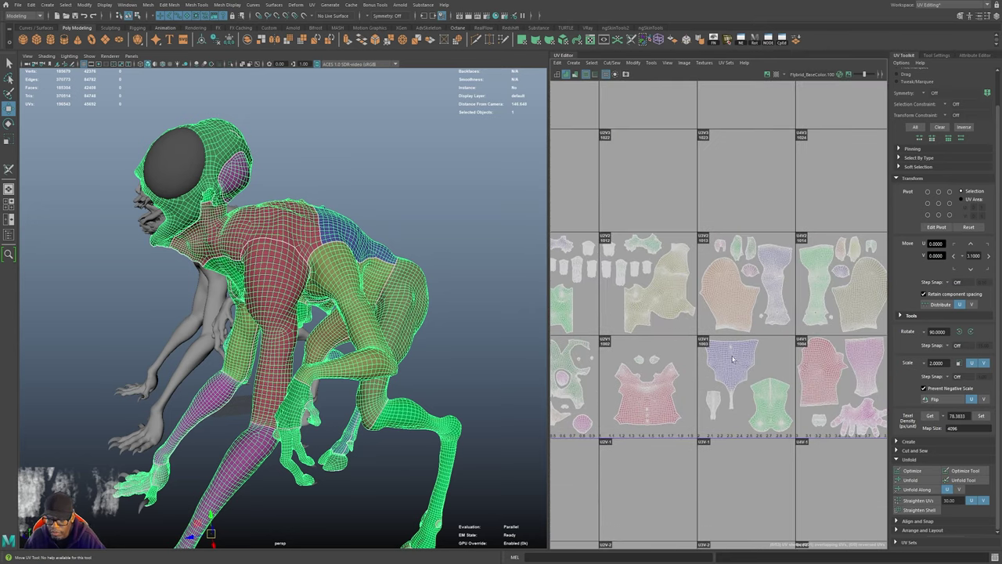
alt+middle_drag(758, 365, 625, 333)
alt+middle_drag(814, 447, 771, 450)
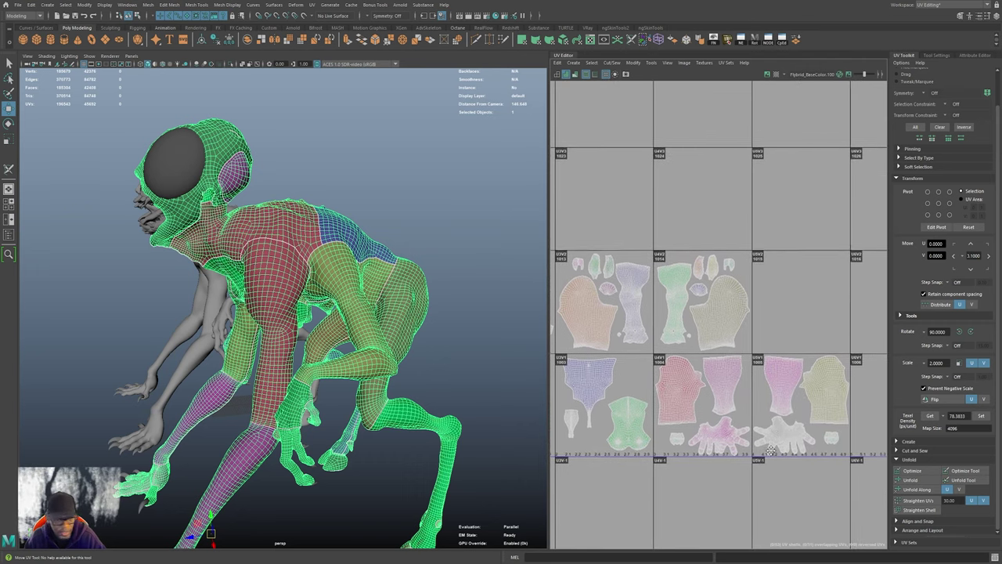
- Inspect the large-eyed creature's back, limbs and underside to compare its coloured body sections with their UV shells
alt+drag(390, 338, 316, 384)
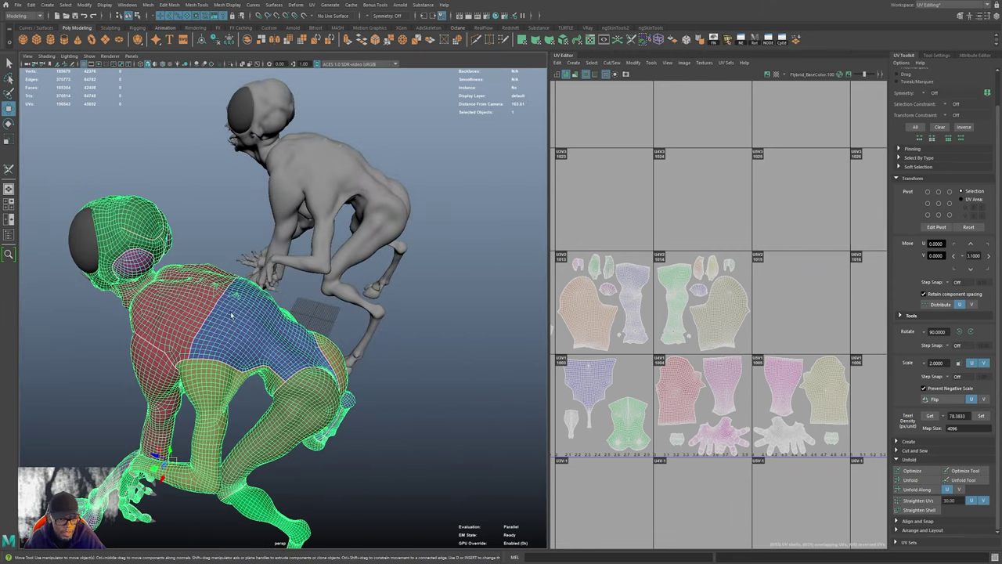
alt+drag(276, 363, 491, 365)
alt+middle_drag(673, 407, 743, 421)
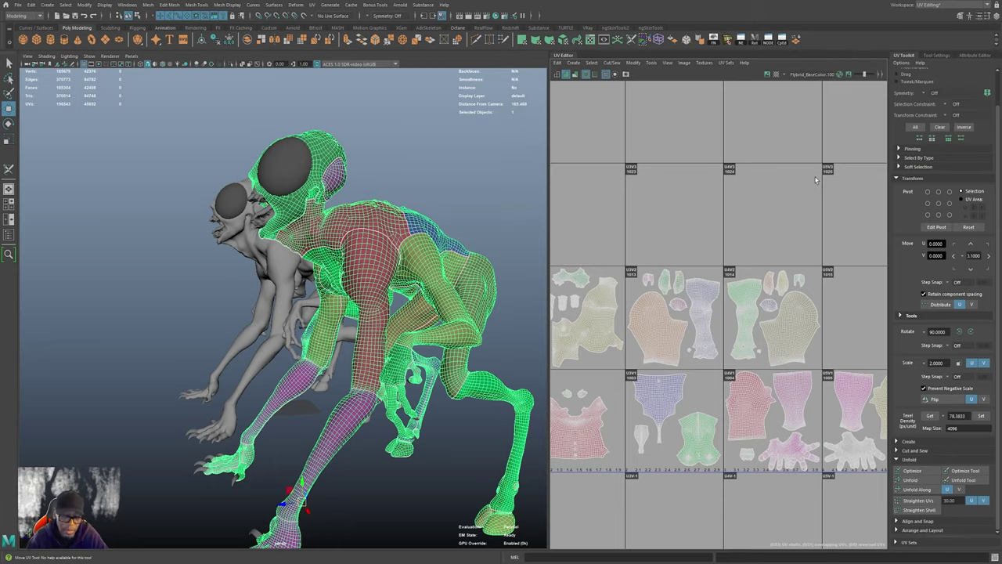
alt+right_drag(368, 391, 427, 411)
alt+middle_drag(415, 427, 380, 362)
alt+right_drag(382, 362, 485, 395)
alt+drag(485, 395, 320, 435)
alt+right_drag(419, 386, 291, 359)
alt+drag(292, 358, 359, 313)
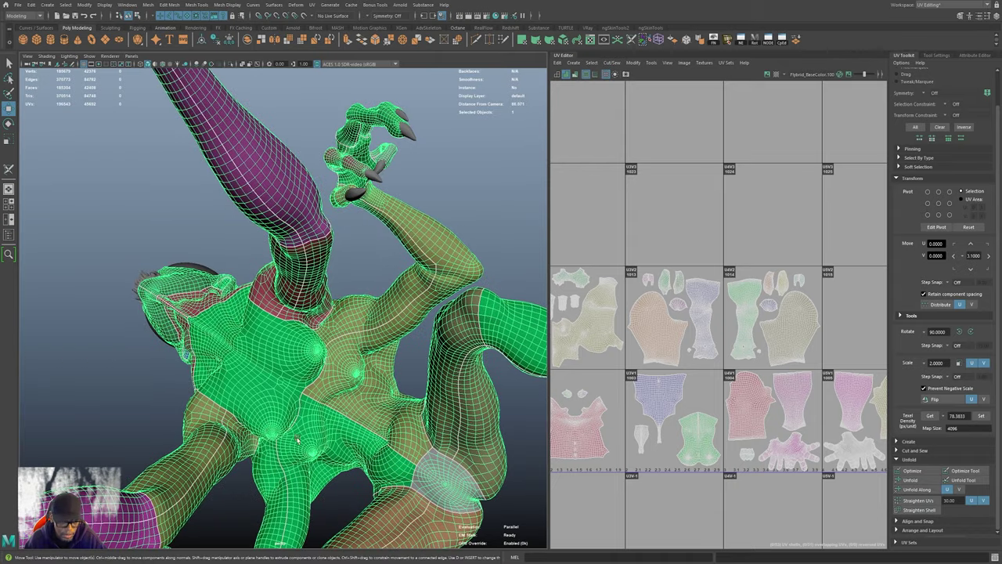
alt+drag(297, 439, 427, 198)
alt+drag(420, 274, 420, 248)
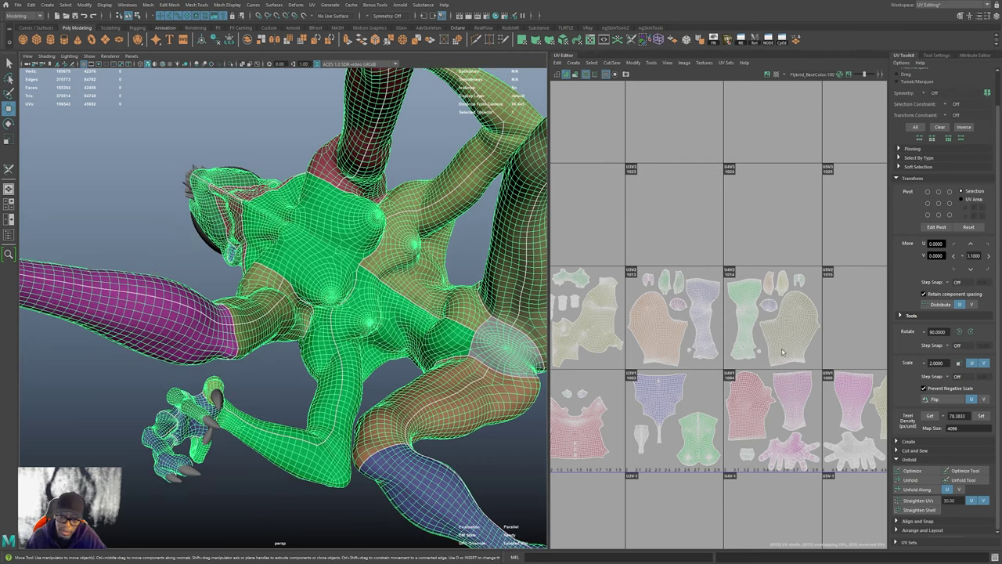
- Select the large torso-side UV shell in tile 1012 and get its texel density
alt+middle_drag(714, 382, 822, 349)
scroll(791, 339, up, 2)
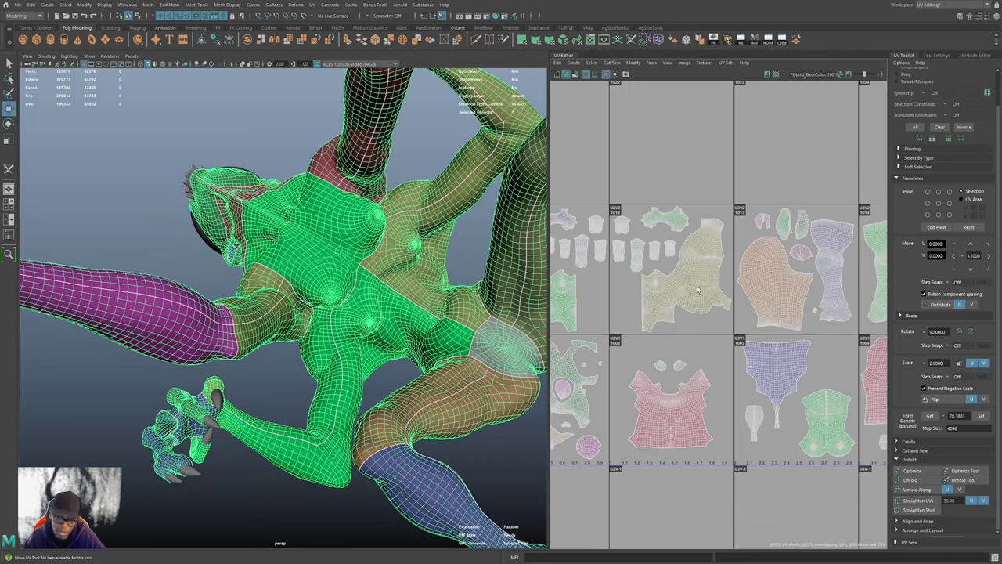
click(698, 288)
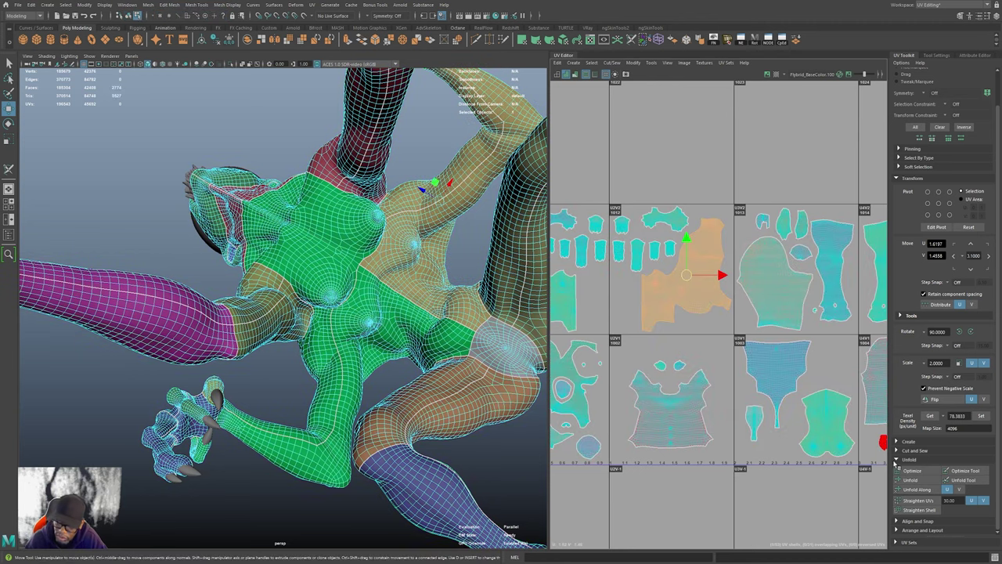
click(930, 416)
alt+middle_drag(626, 298, 591, 333)
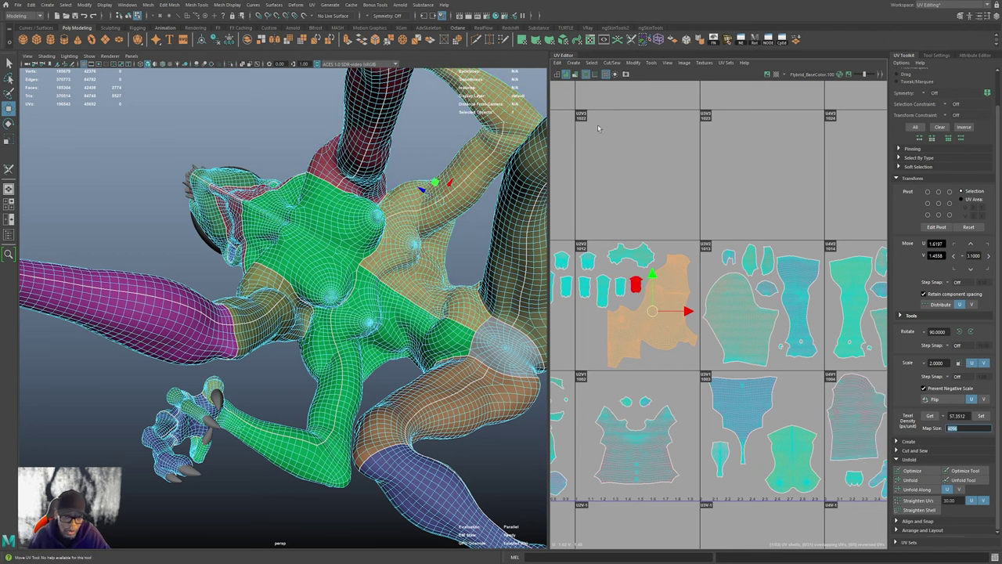
- Compare the large-eyed creature's torso, arm and leg sections with their UV shells from both sides of the body
alt+drag(438, 290, 388, 298)
alt+drag(389, 320, 395, 312)
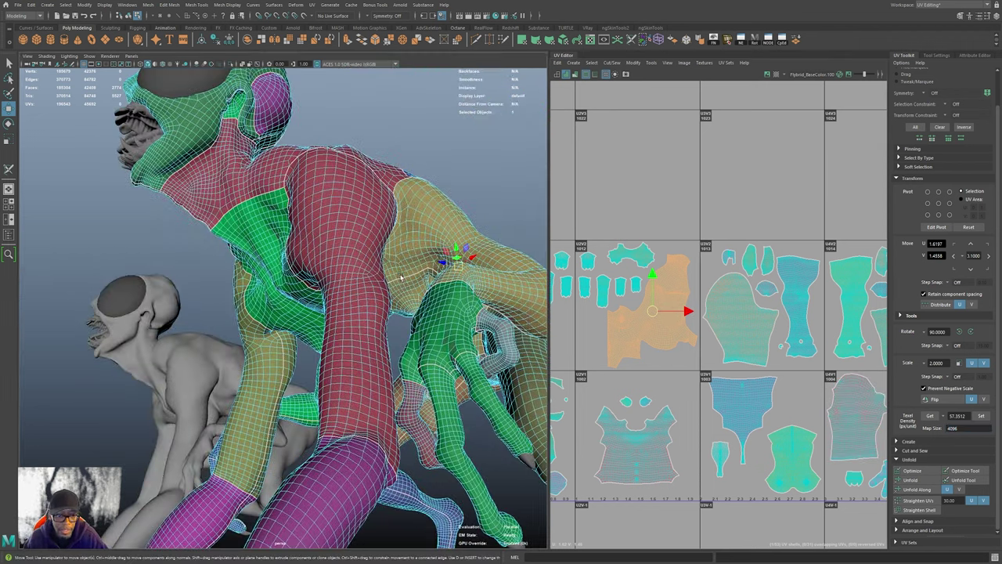
alt+drag(399, 273, 401, 313)
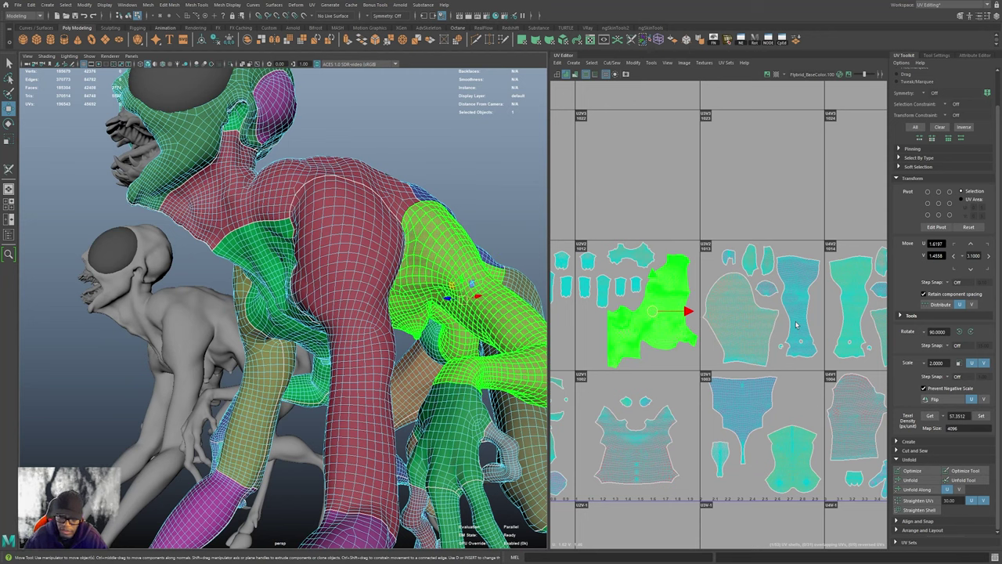
alt+drag(387, 299, 368, 322)
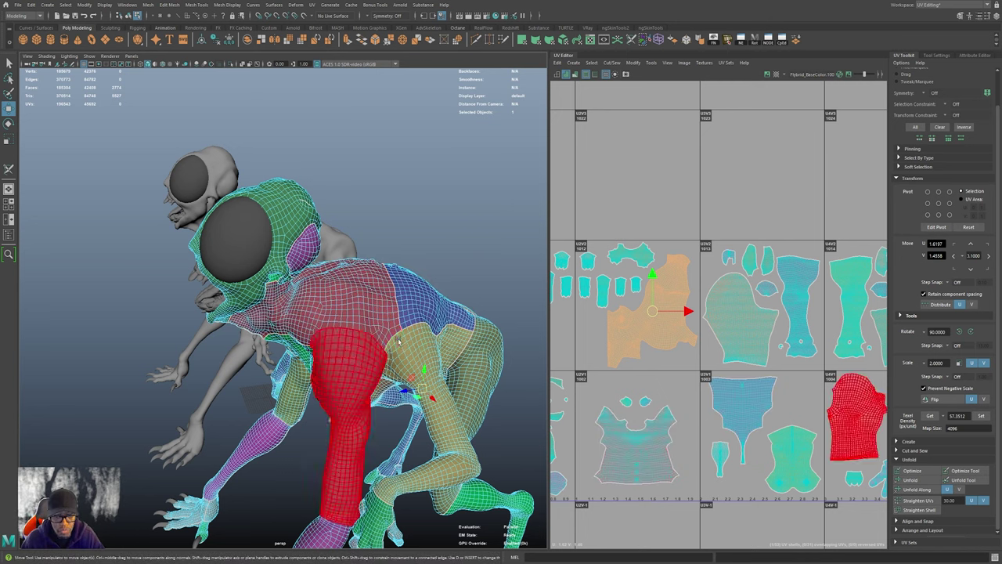
mouse_move(411, 396)
alt+mouse_down()
mouse_move(437, 400)
mouse_move(391, 399)
alt+mouse_up()
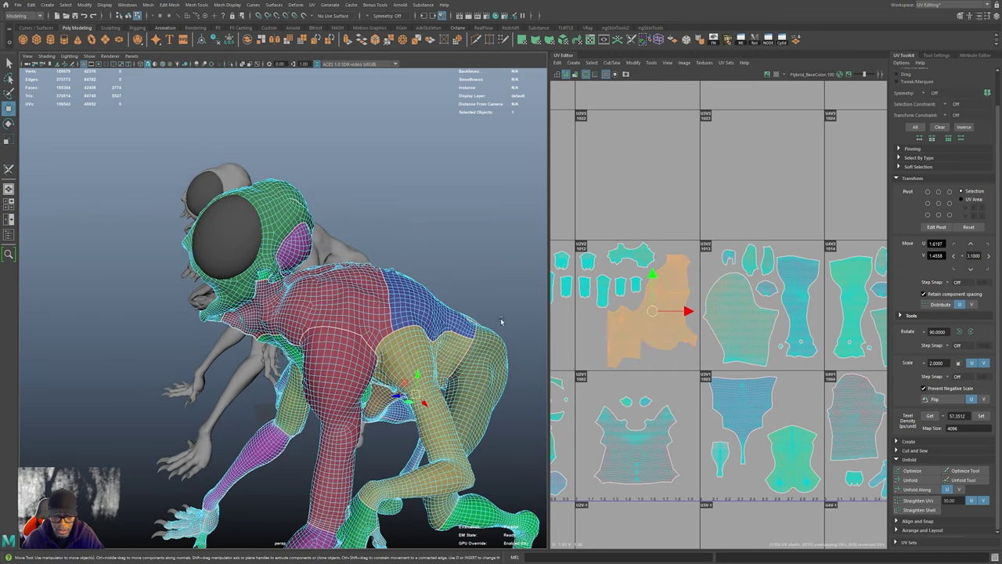
alt+drag(465, 422, 242, 413)
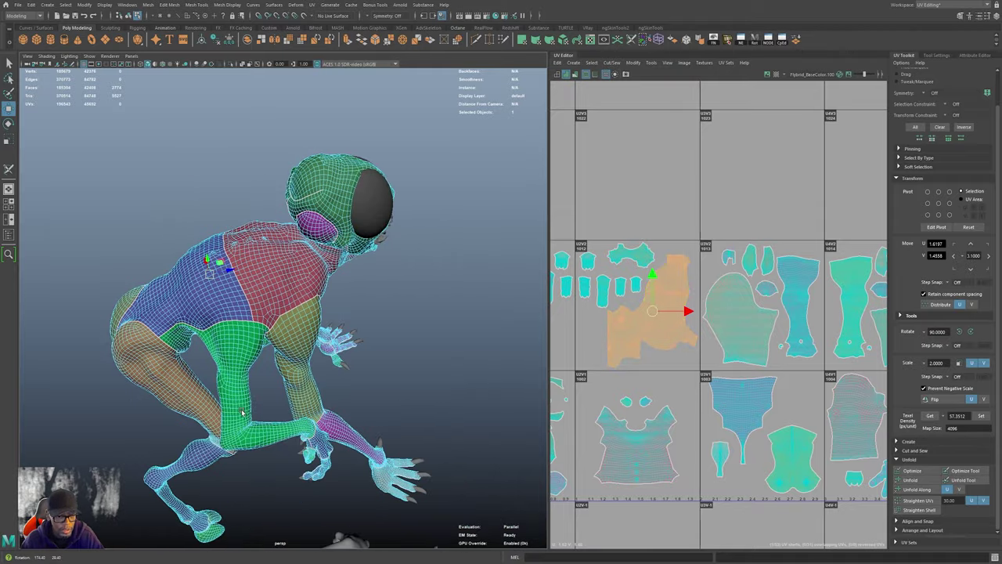
mouse_move(376, 345)
alt+mouse_down()
mouse_move(396, 391)
mouse_move(381, 328)
alt+mouse_up()
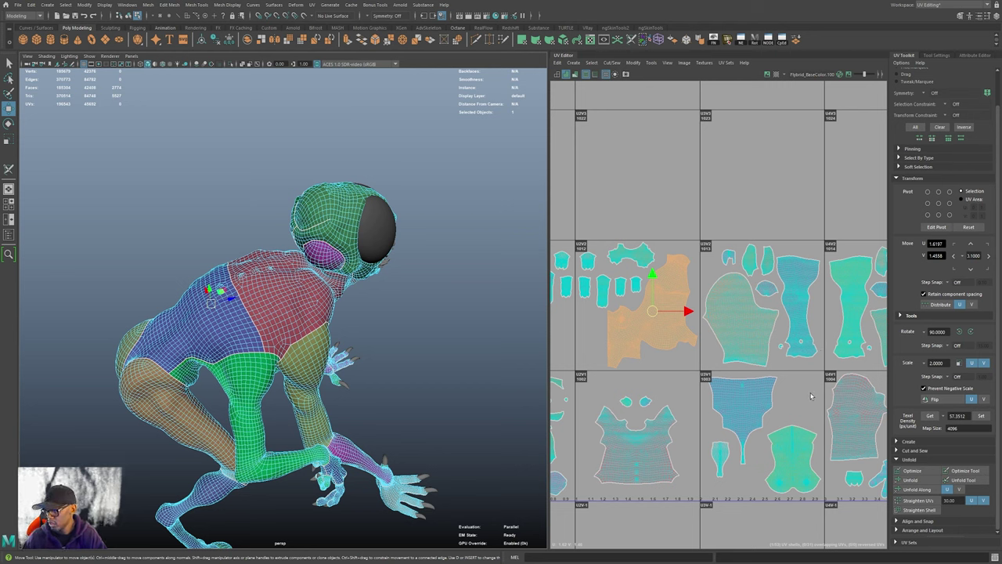
mouse_move(423, 368)
alt+mouse_down()
mouse_move(429, 382)
mouse_move(418, 329)
mouse_move(423, 343)
alt+mouse_up()
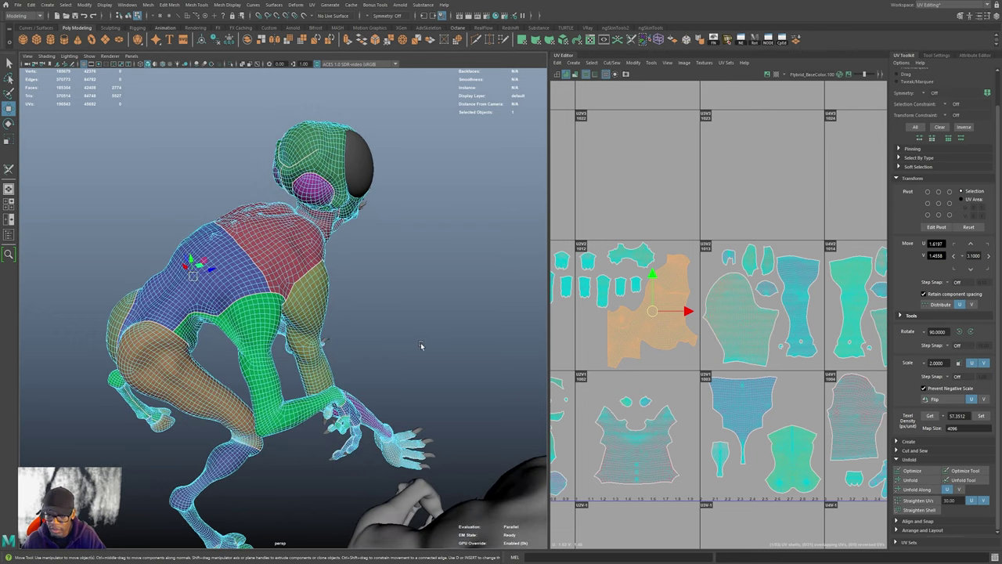
alt+drag(421, 346, 446, 317)
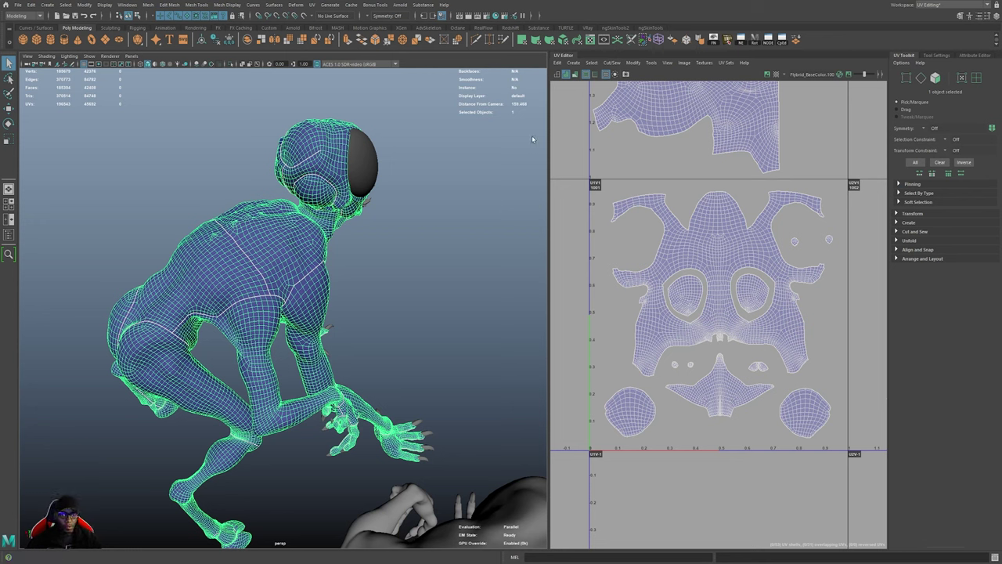
- Review the whole large-eyed creature alongside its UV layout across the UDIM rows starting at 1001 and 1011
alt+right_drag(377, 306, 374, 272)
alt+drag(374, 272, 407, 284)
scroll(861, 284, down, 5)
alt+middle_drag(853, 275, 610, 321)
alt+right_drag(766, 300, 638, 294)
alt+middle_drag(776, 299, 760, 302)
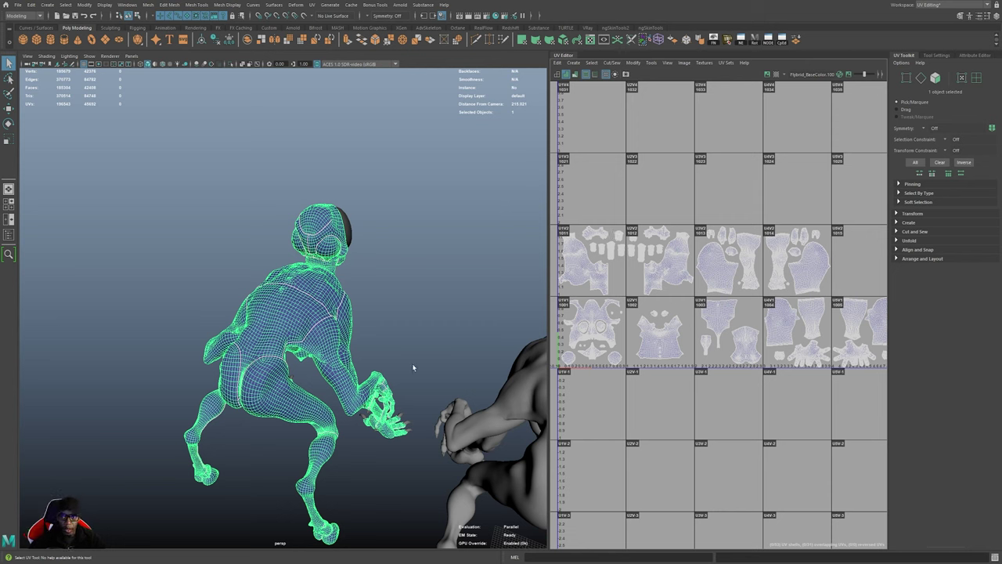
alt+drag(400, 331, 362, 321)
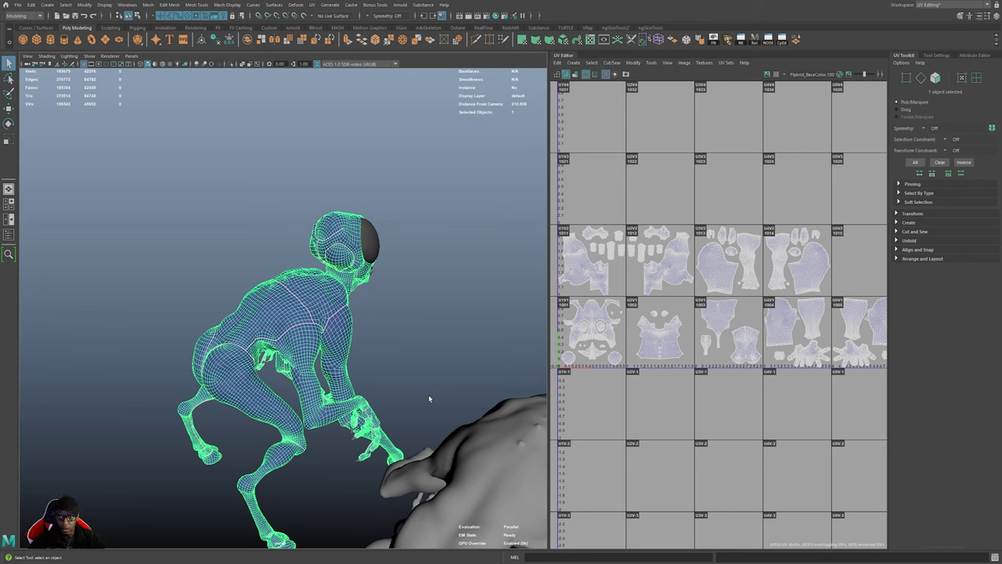
- Examine the polygon density and seam lines around the shoulder, back and front limbs of the large-eyed creature
scroll(351, 353, up, 10)
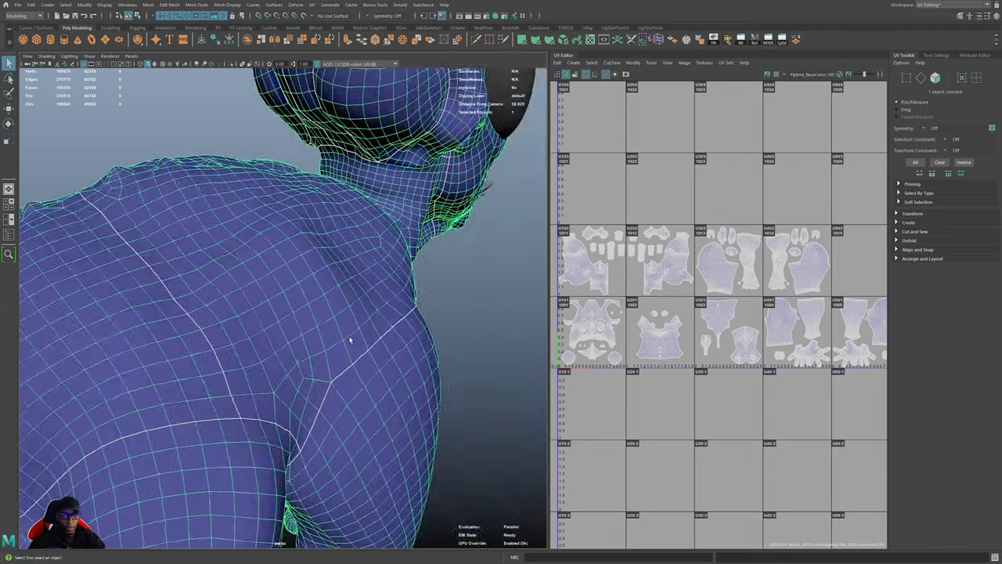
scroll(350, 339, up, 8)
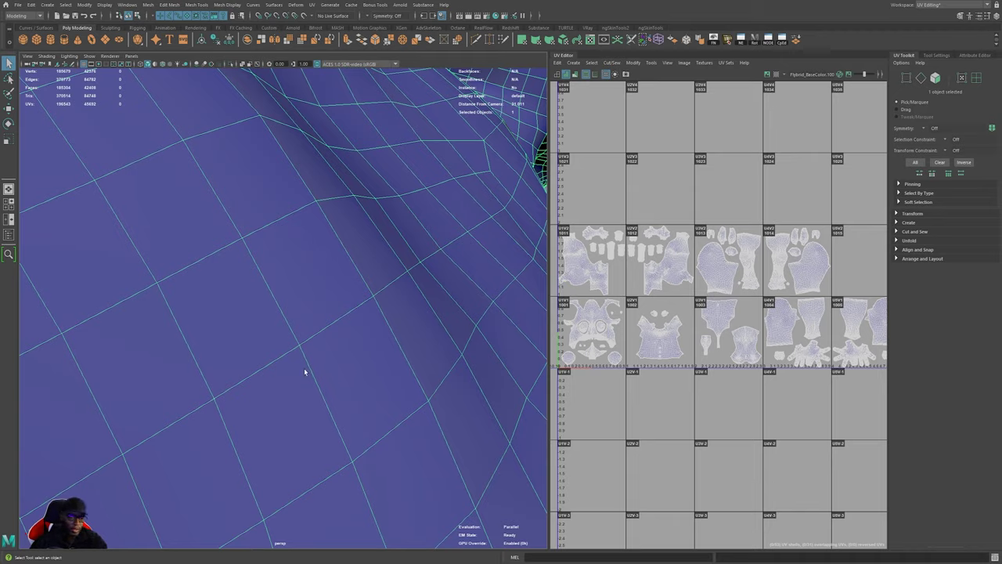
alt+right_drag(432, 349, 188, 318)
alt+right_drag(313, 318, 274, 331)
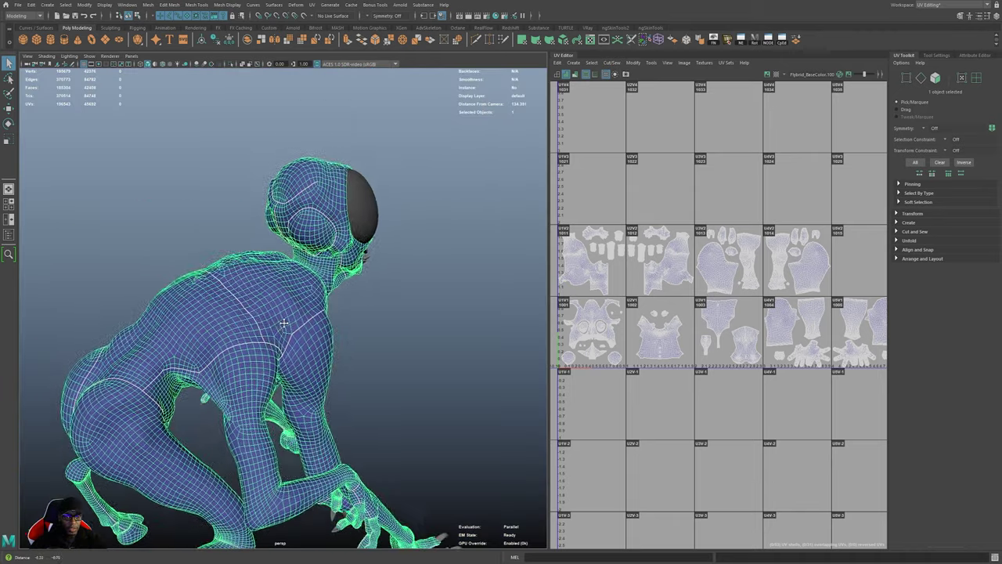
alt+middle_drag(353, 364, 391, 297)
alt+drag(392, 298, 291, 294)
alt+middle_drag(350, 298, 320, 266)
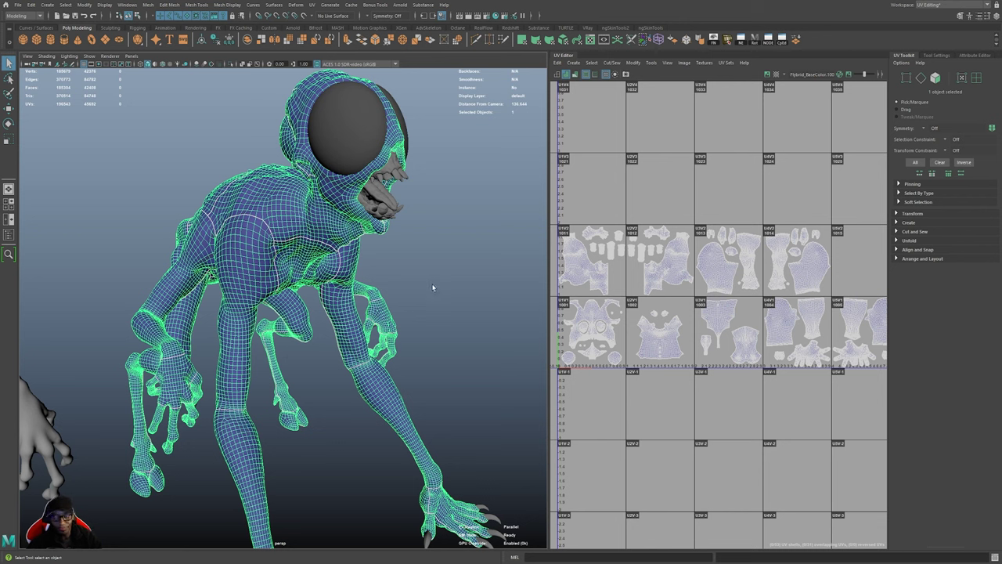
alt+drag(311, 262, 329, 258)
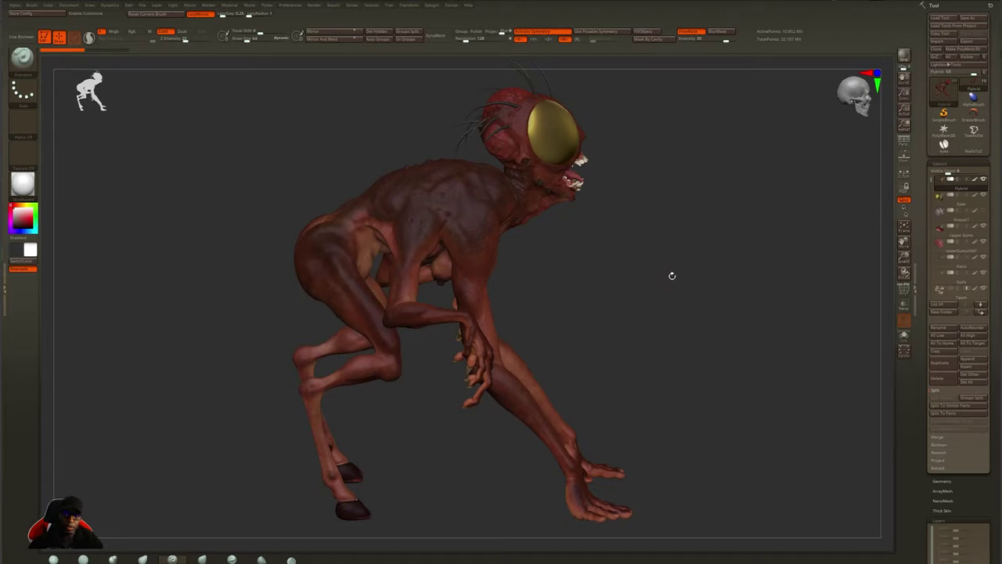
- Switch to ZBrush and examine the painted creature's skin detail on the head, neck, shoulder and upper arm
drag(671, 275, 736, 328)
alt+drag(715, 249, 676, 434)
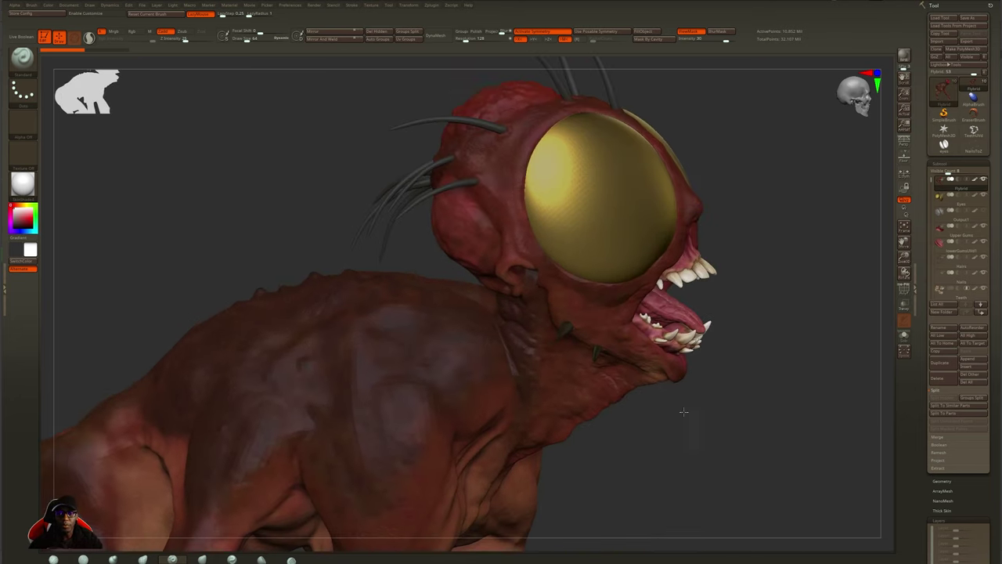
alt+drag(772, 277, 623, 426)
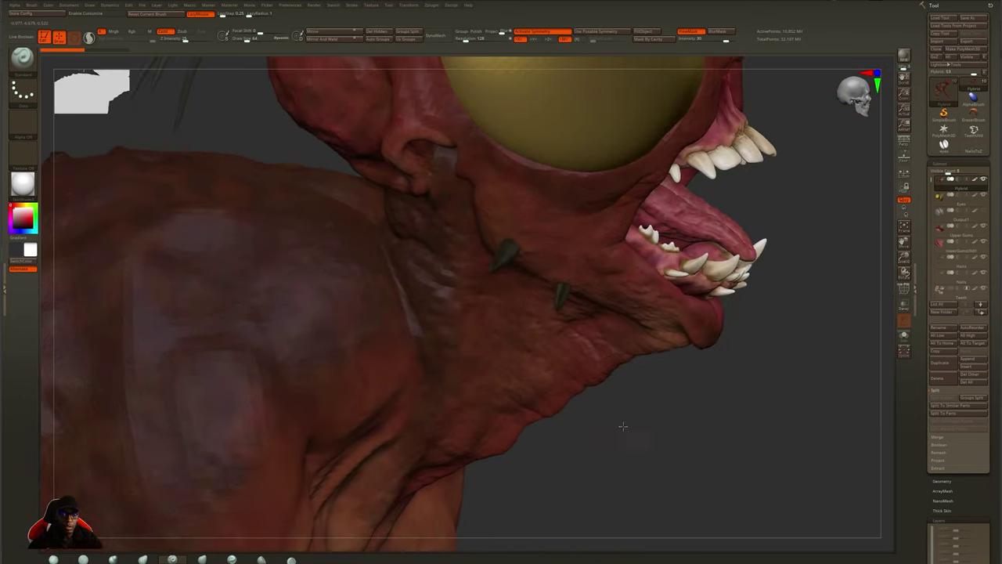
alt+drag(683, 408, 794, 300)
mouse_move(698, 384)
alt+mouse_down()
mouse_move(728, 410)
mouse_move(624, 440)
alt+mouse_up()
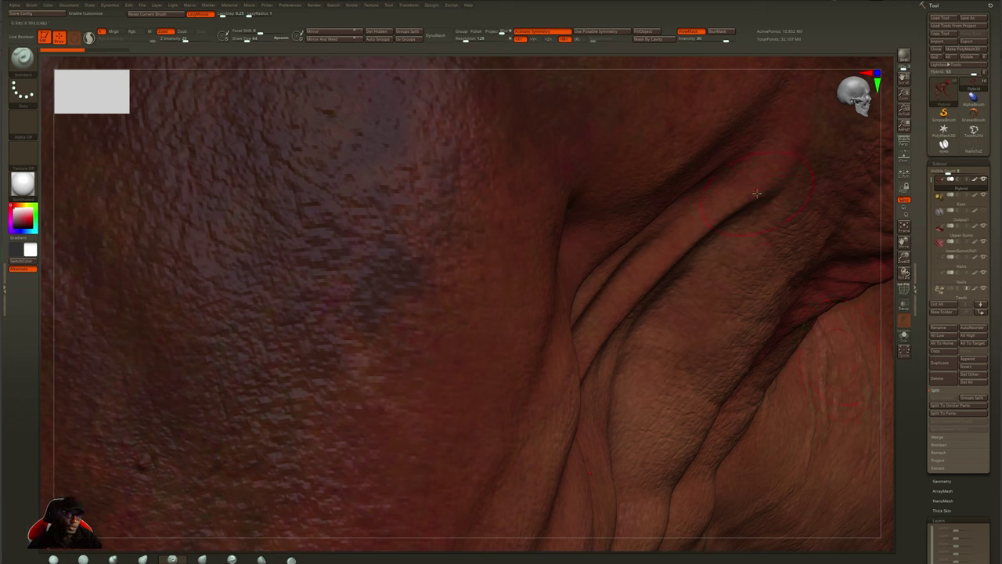
alt+drag(884, 285, 704, 353)
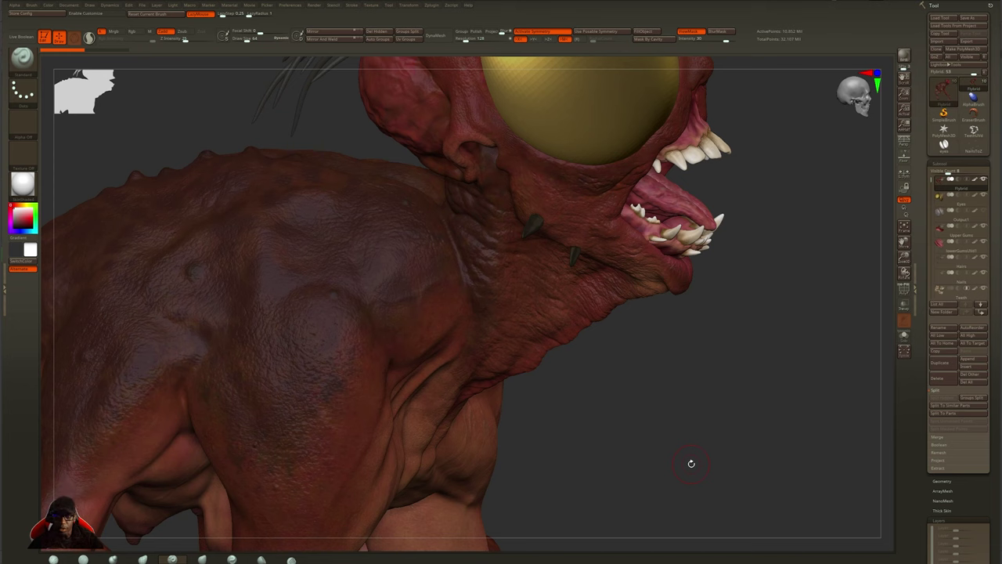
mouse_move(706, 353)
mouse_down()
mouse_move(707, 337)
mouse_move(705, 373)
mouse_up()
drag(699, 411, 751, 353)
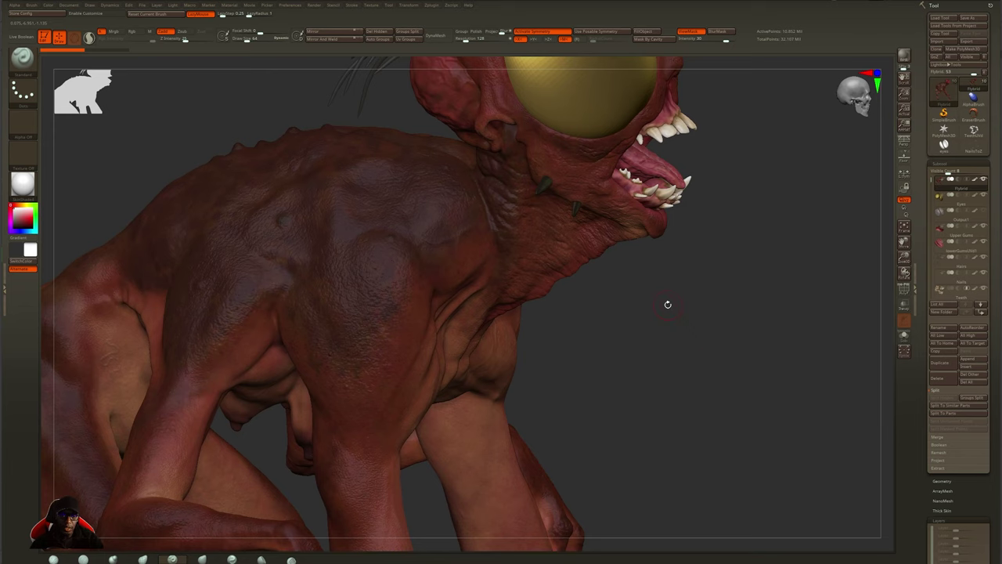
alt+drag(659, 362, 696, 396)
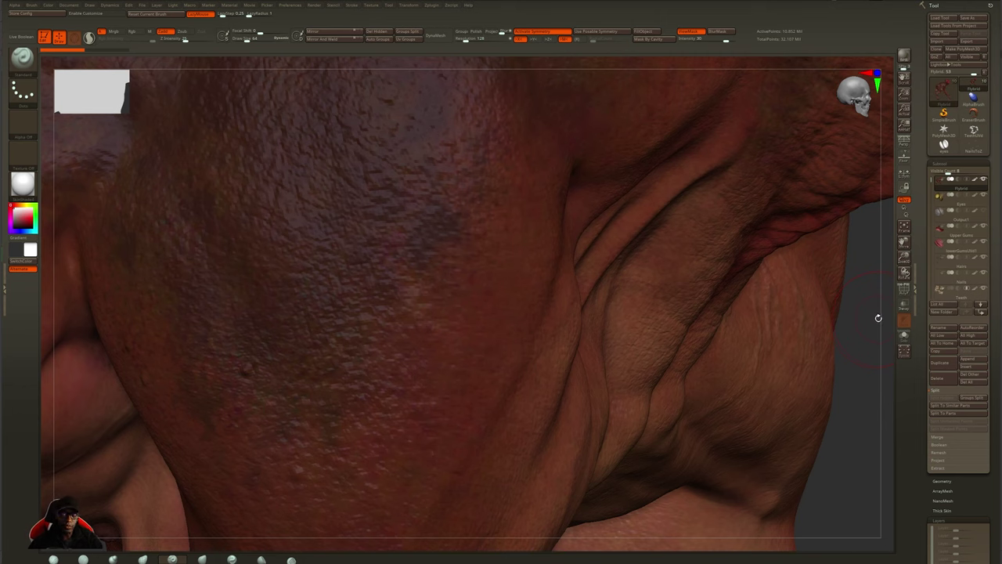
alt+drag(866, 312, 738, 268)
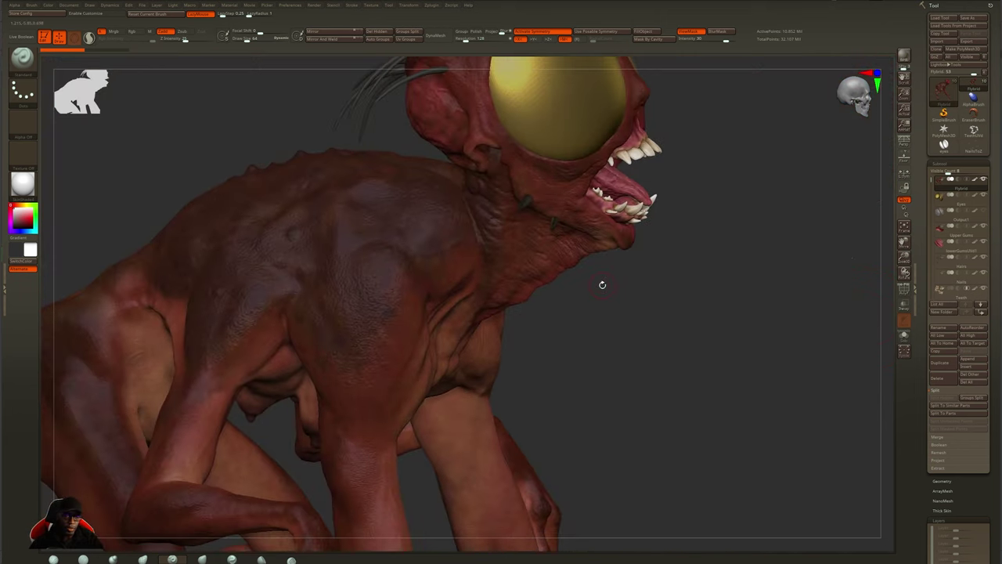
- Examine the painted creature's full torso, opposite side and chest from several angles
drag(657, 289, 759, 333)
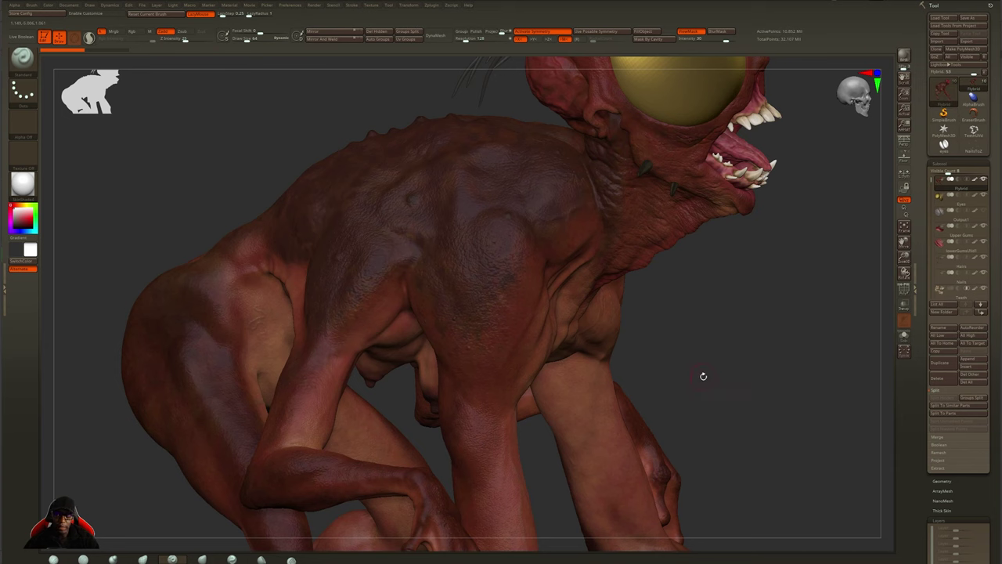
drag(812, 289, 466, 369)
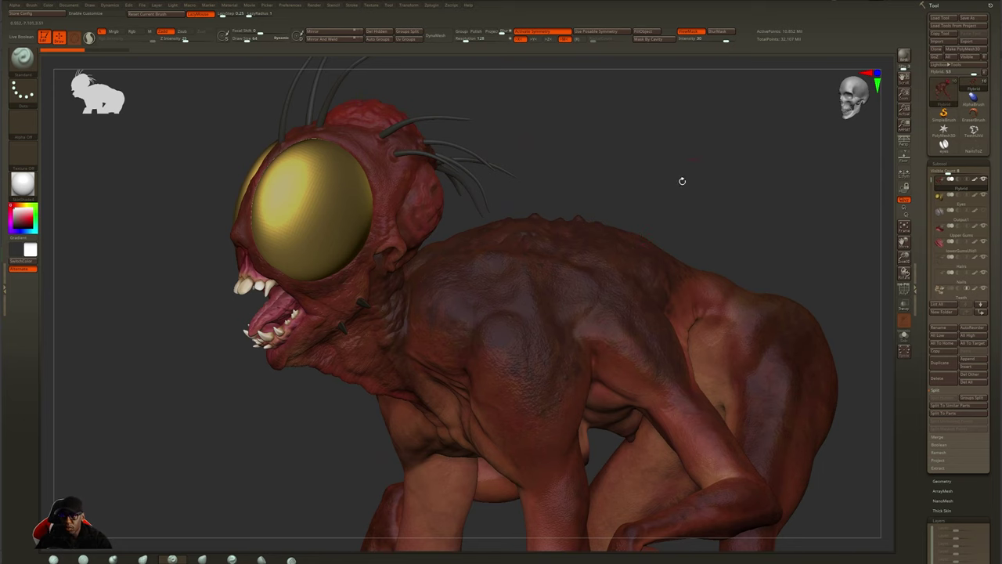
drag(758, 175, 656, 283)
drag(753, 227, 639, 290)
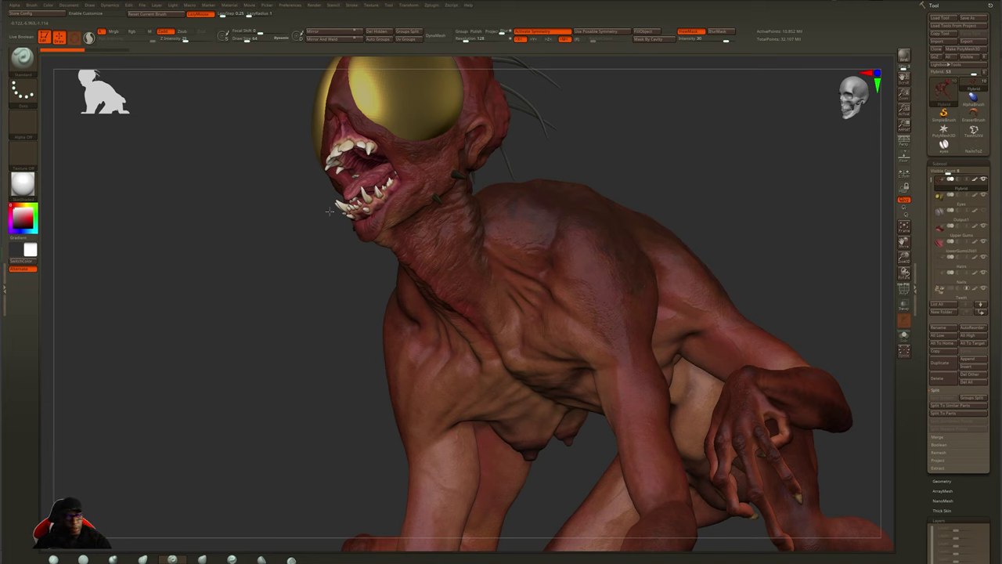
- Review the available sculpting brushes and stroke types, and inspect the skin detail on the creature's chest
click(24, 69)
click(30, 66)
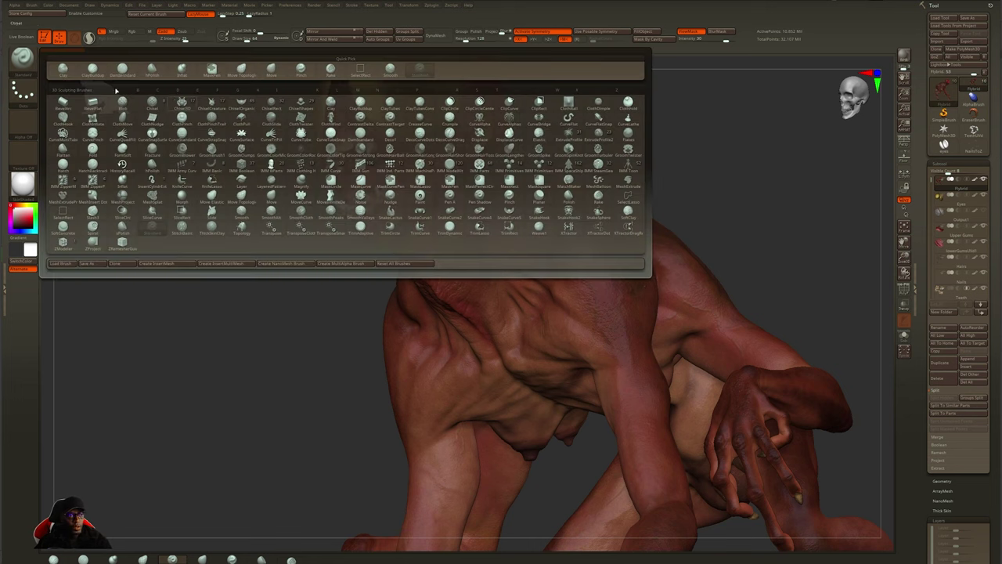
click(30, 102)
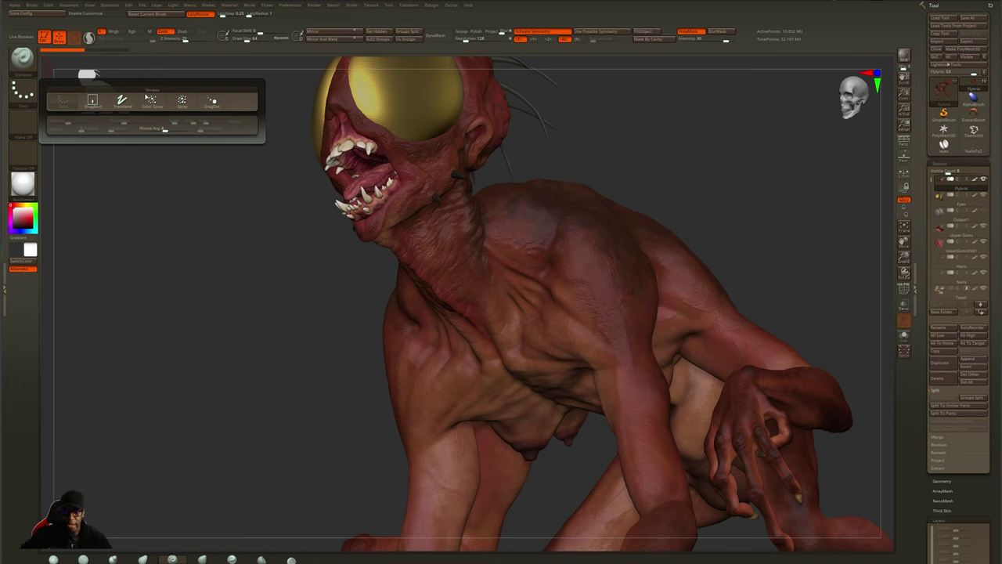
alt+drag(718, 193, 741, 288)
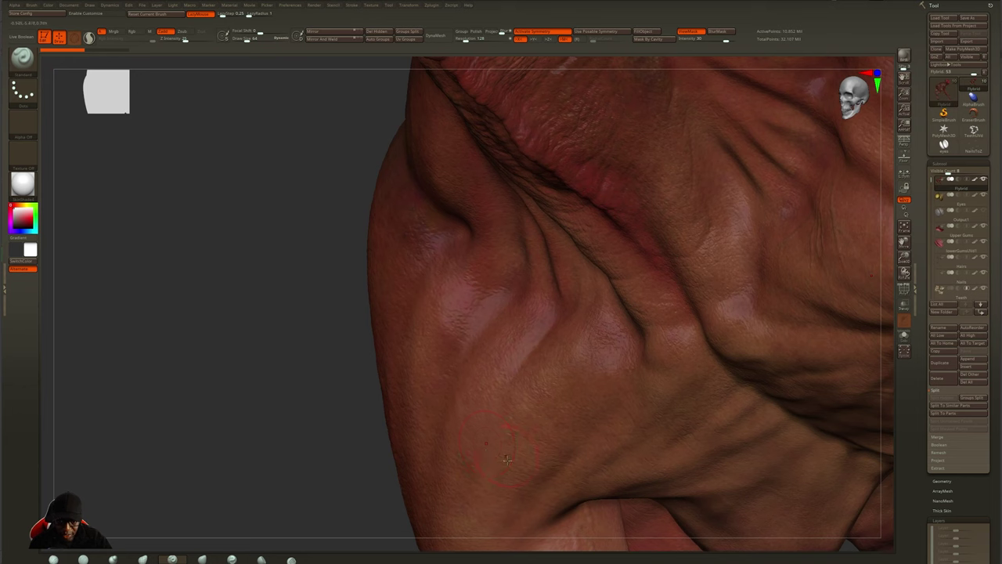
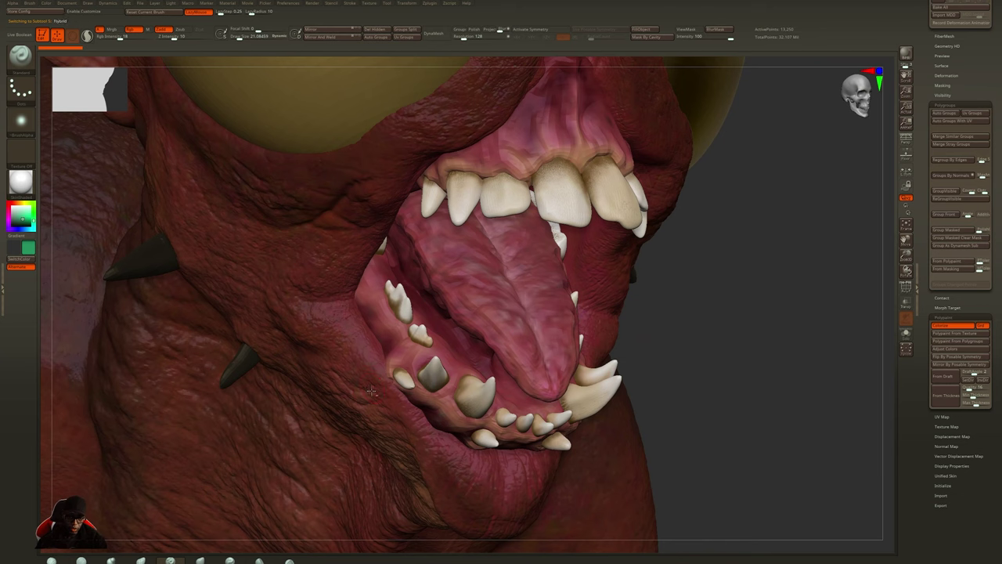
- Lower the creature's body subtool by four subdivision levels
key(shift+d)
key(shift+d)
key(shift+d)
key(shift+d)
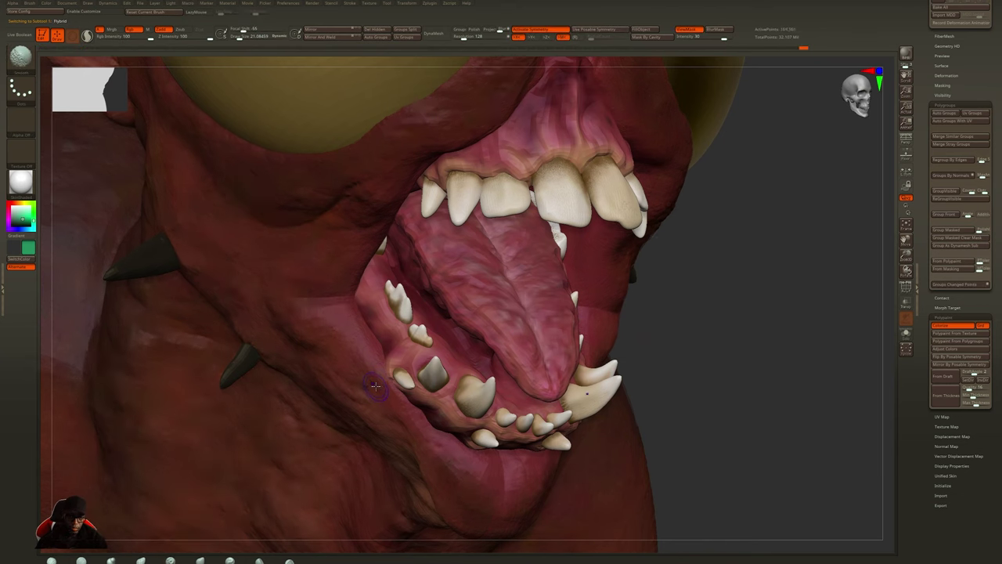
- Select the lower gums and tongue subtool and raise it by three subdivision levels
alt+click(507, 315)
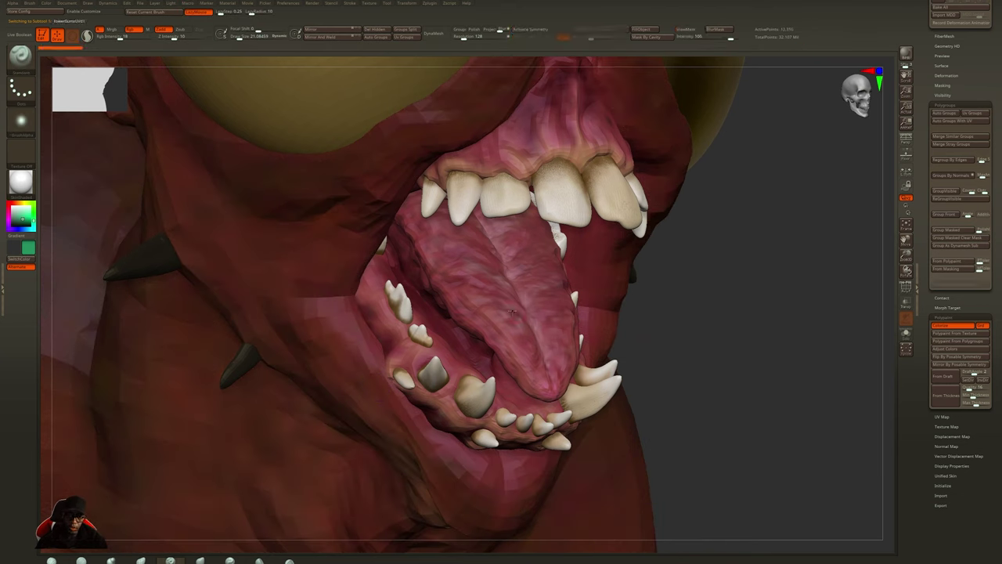
key(d)
key(d)
key(d)
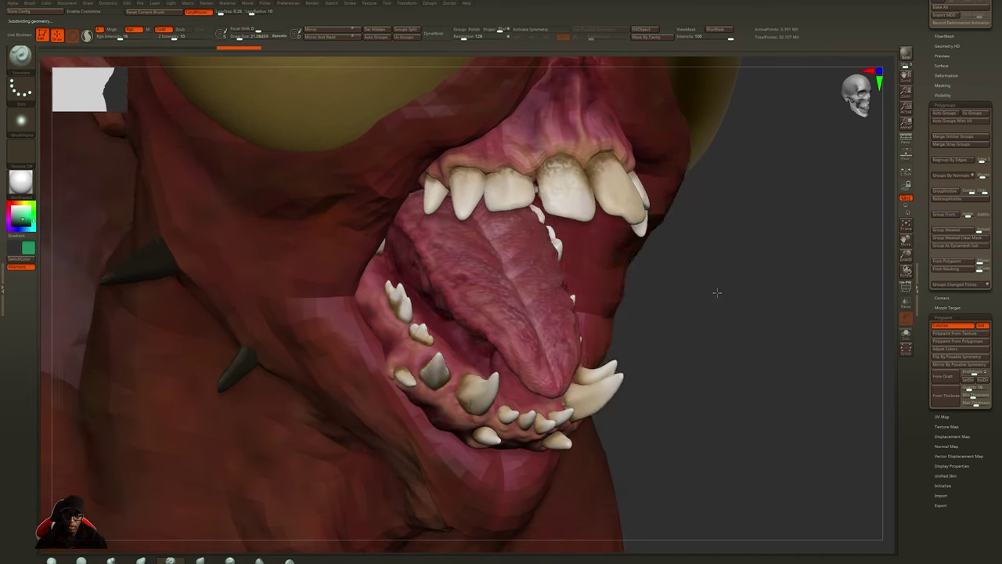
- Examine the subdivided tongue, gums and teeth up close and from the front of the face
ctrl+right_drag(733, 289, 748, 324)
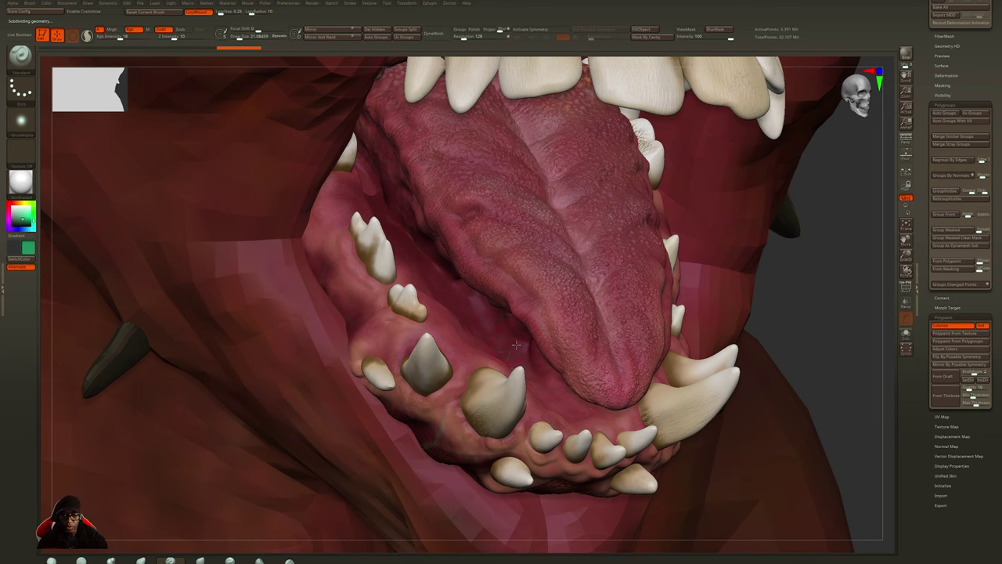
drag(824, 267, 518, 344)
drag(776, 286, 763, 243)
right_drag(763, 244, 731, 231)
drag(191, 253, 779, 194)
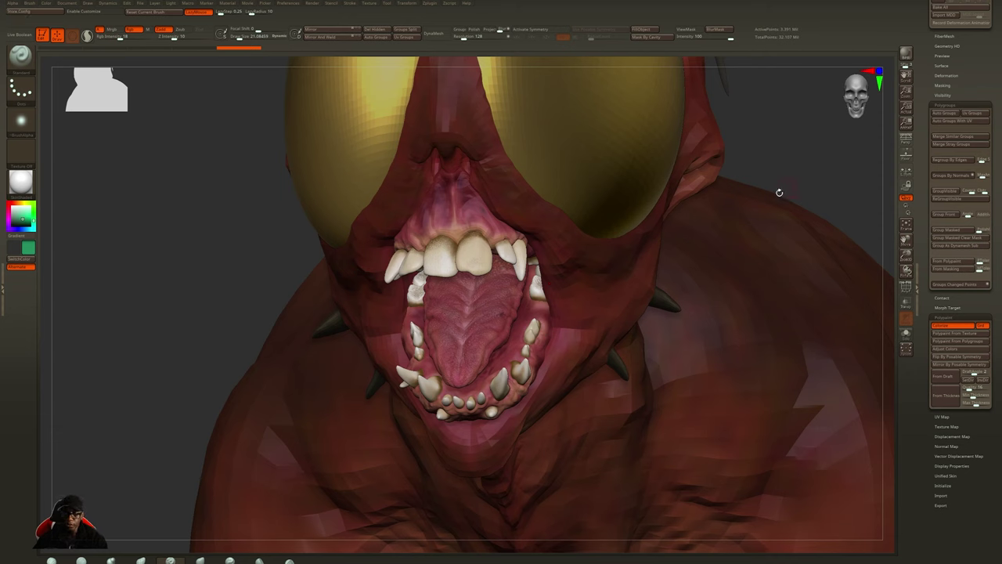
- Select the creature's body subtool and raise it back to its detailed subdivision level
alt+click(511, 318)
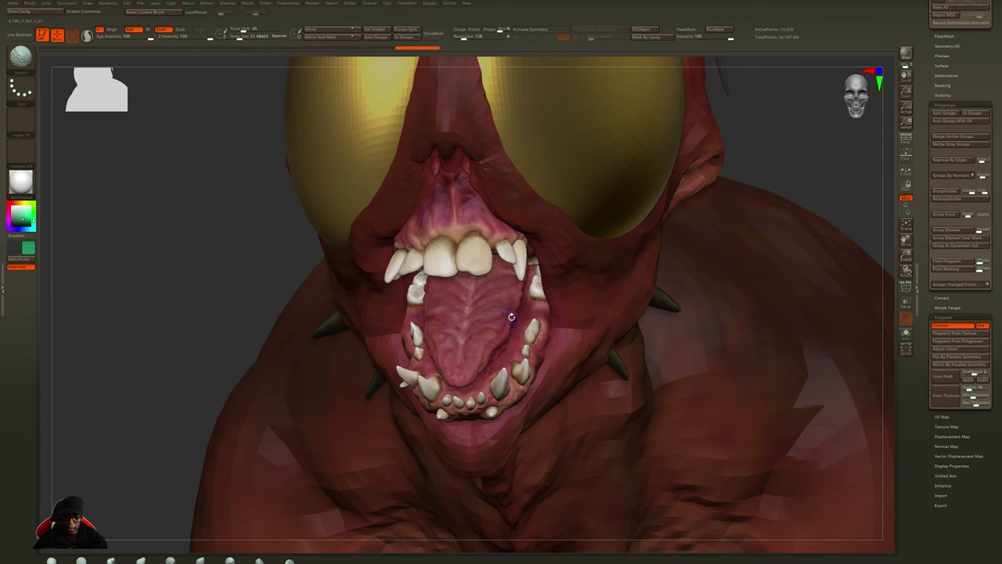
alt+click(600, 283)
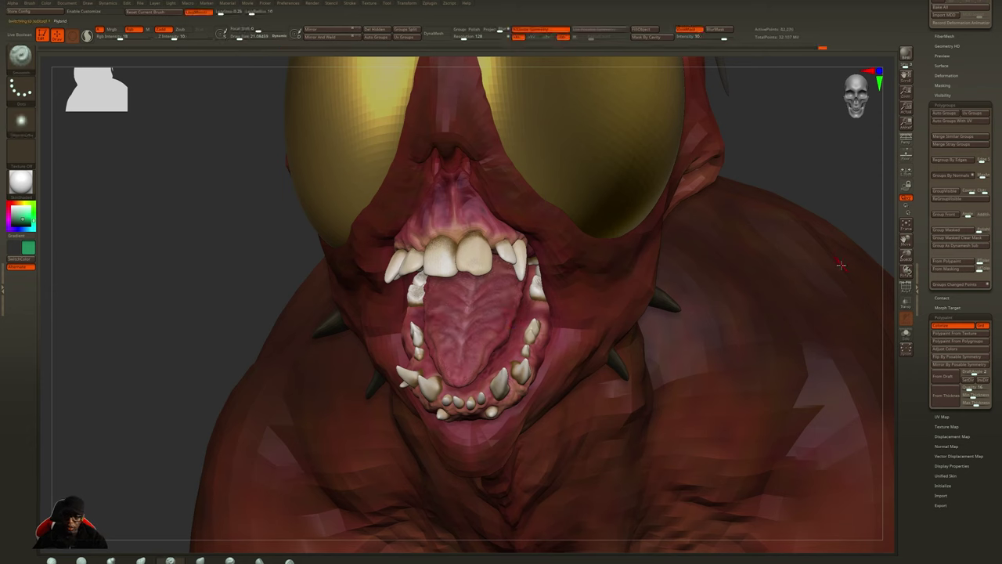
key(d)
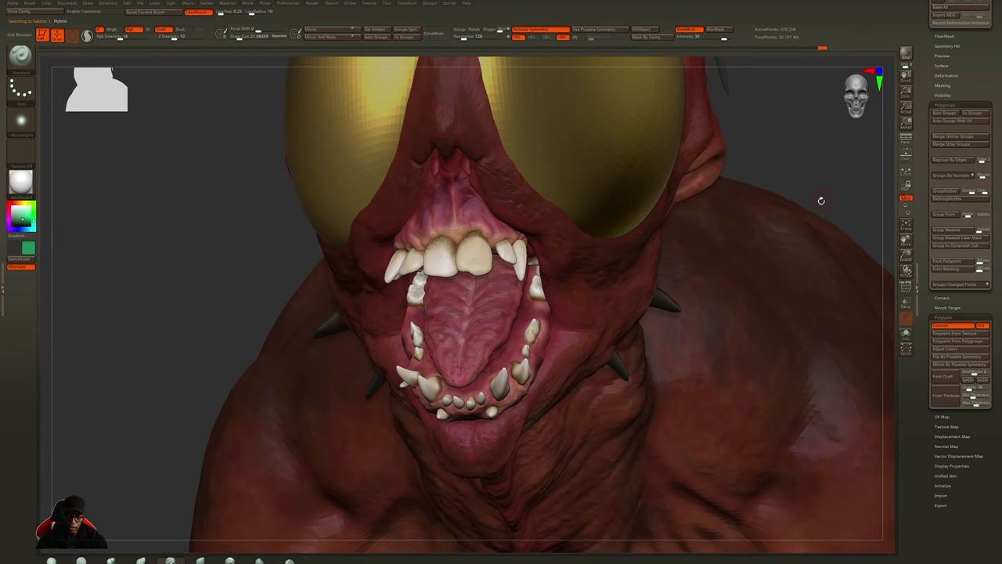
key(d)
mouse_move(835, 162)
alt+mouse_down()
mouse_move(832, 149)
mouse_move(798, 154)
mouse_move(842, 160)
alt+mouse_up()
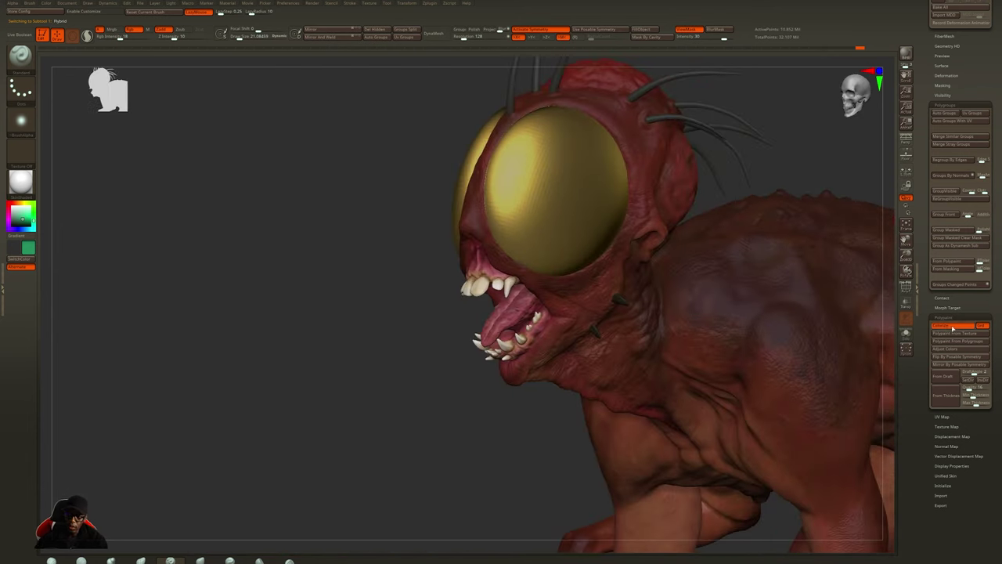
- Turn off the body's polypaint colour display and set the active colour to white
click(948, 327)
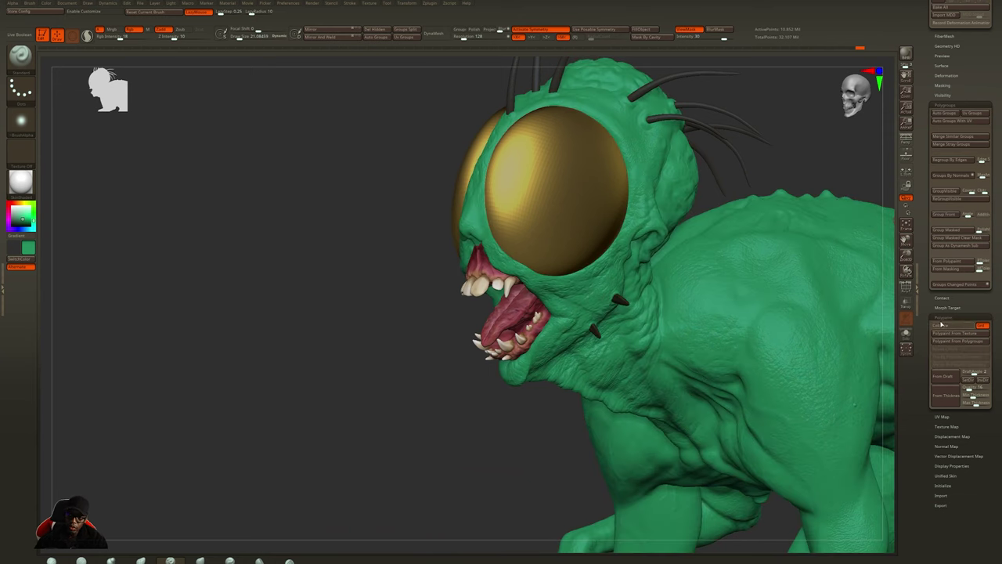
drag(780, 149, 451, 263)
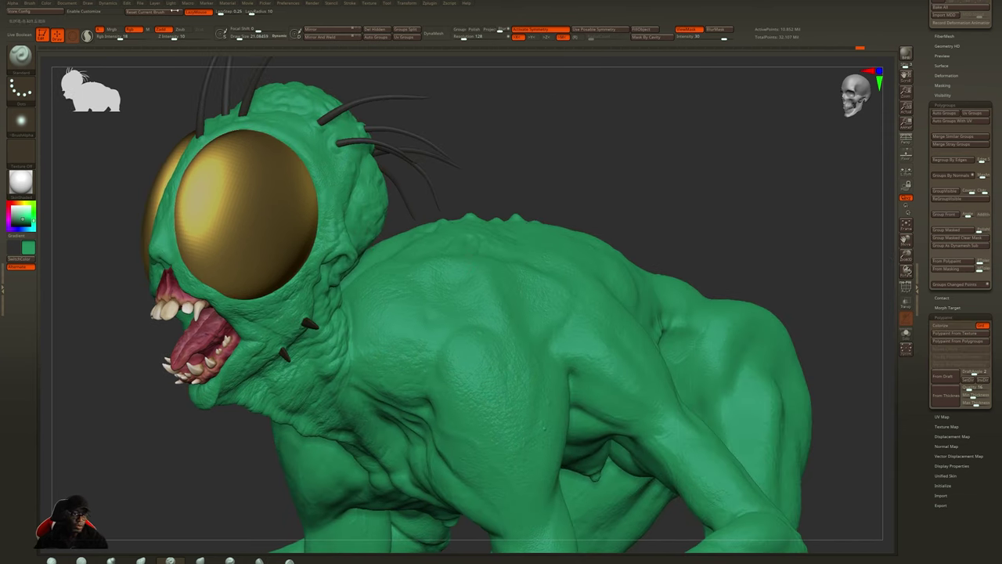
drag(28, 215, 6, 204)
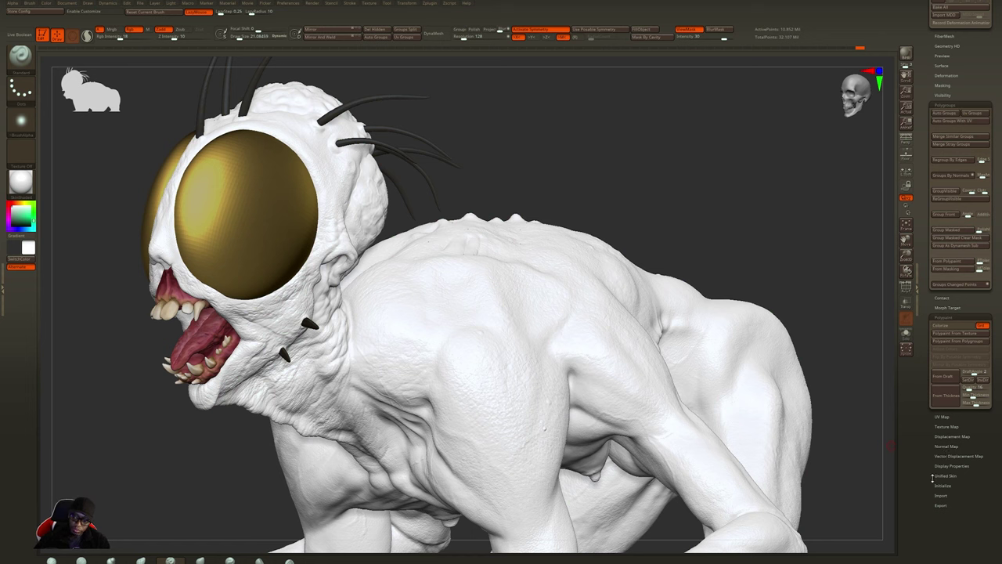
- Review the cavity map options in the Multi Map Exporter plugin
click(451, 9)
mouse_move(430, 6)
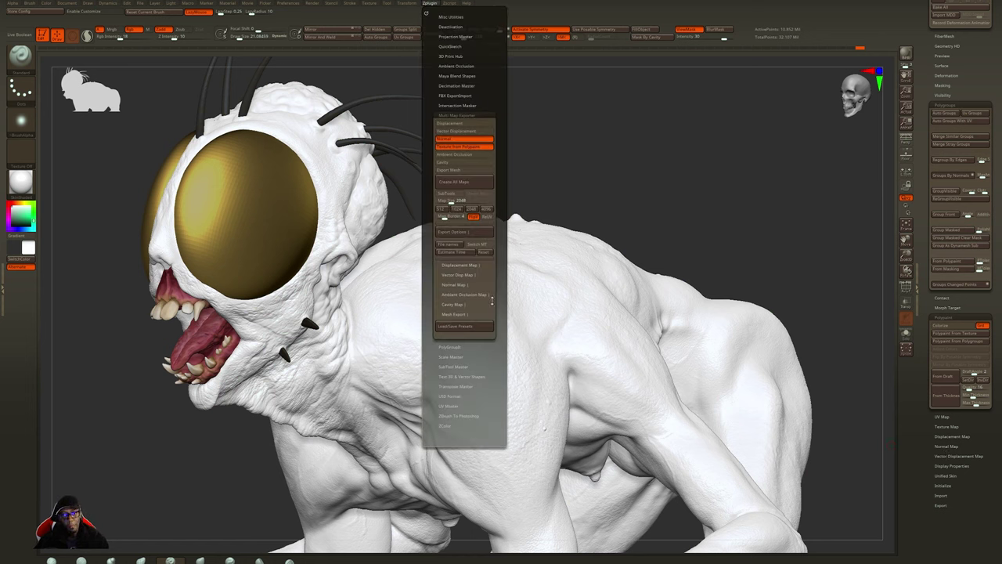
click(459, 304)
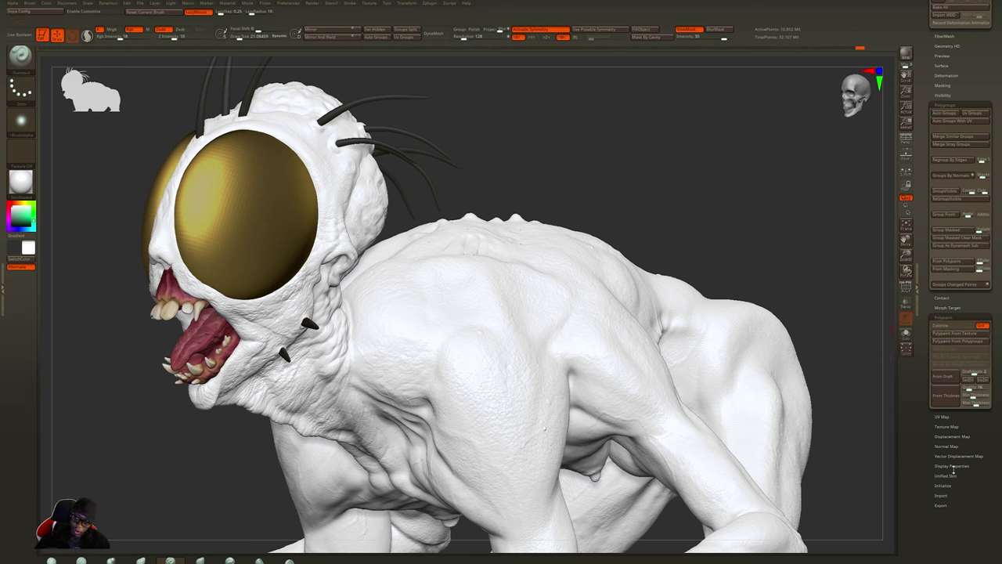
- Mask the creature's body by cavity using the Masking settings
click(943, 85)
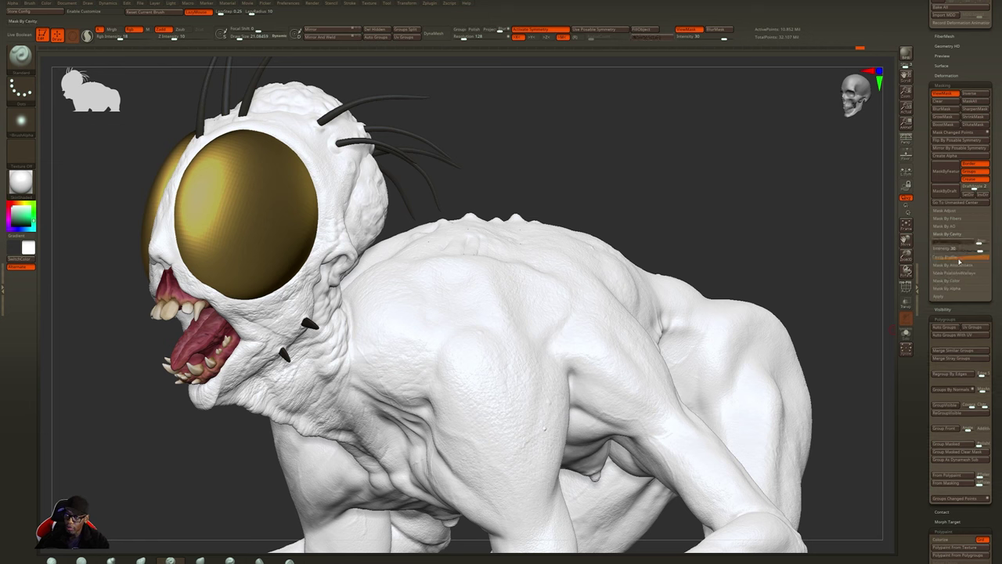
click(947, 234)
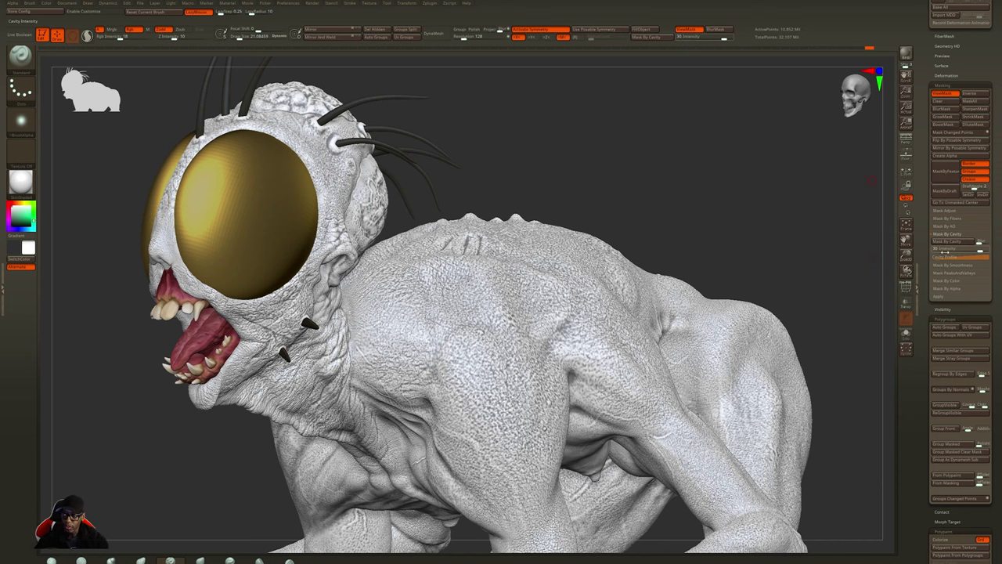
drag(555, 173, 629, 206)
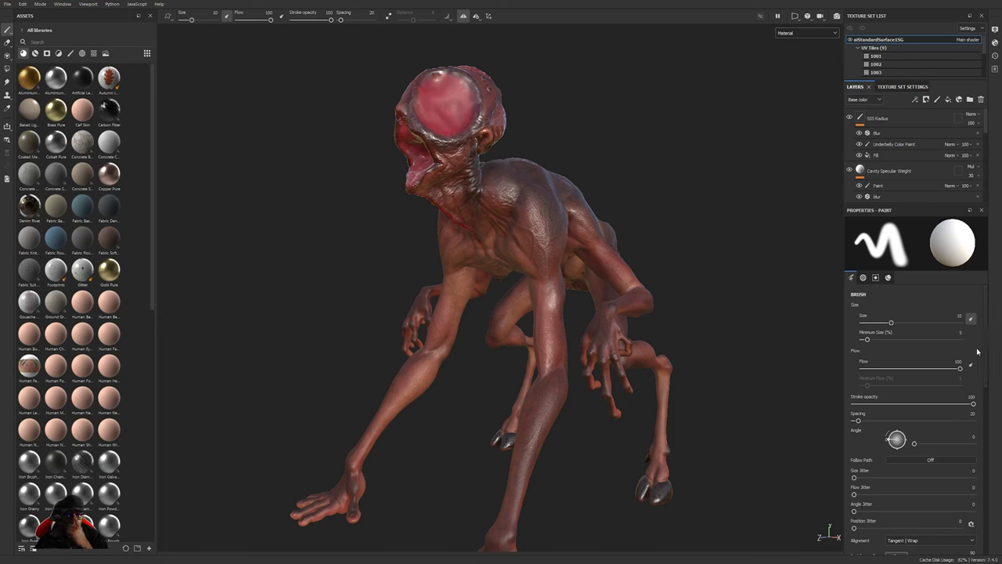
- Switch to Substance 3D Painter and examine the textured creature alongside its UDIM tile layout
alt+drag(725, 177, 712, 177)
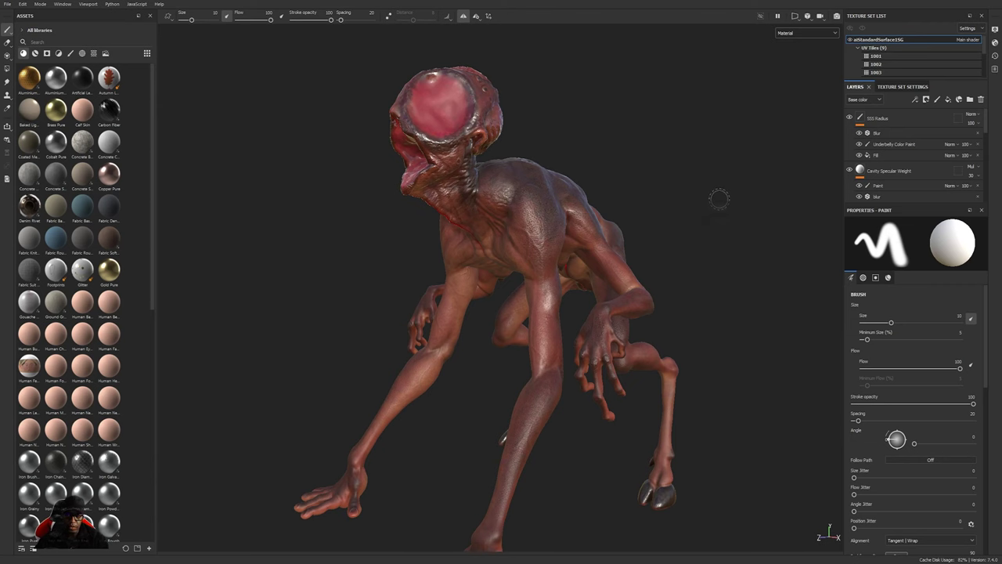
alt+drag(694, 157, 622, 180)
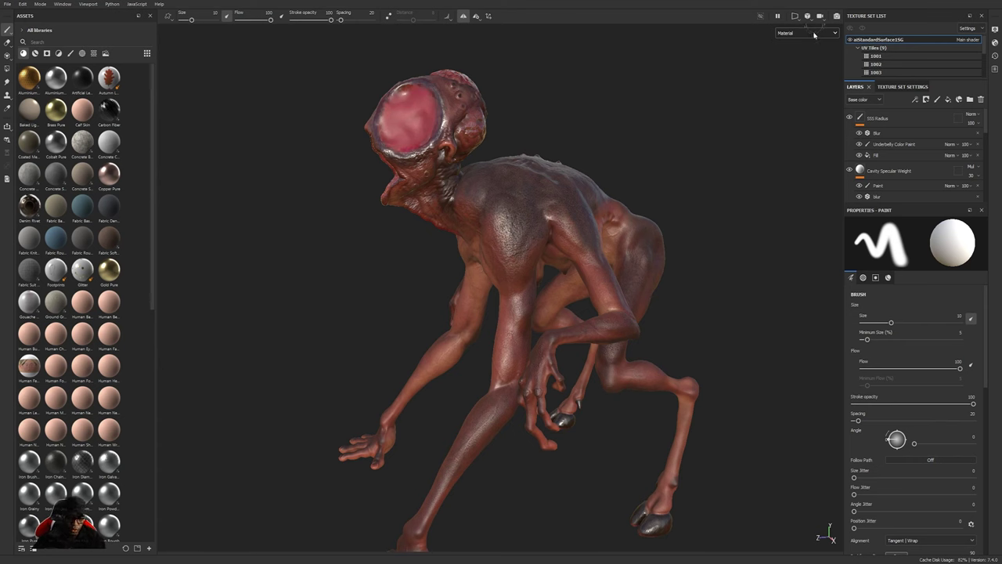
key(F1)
scroll(680, 323, down, 3)
alt+middle_drag(679, 324, 631, 315)
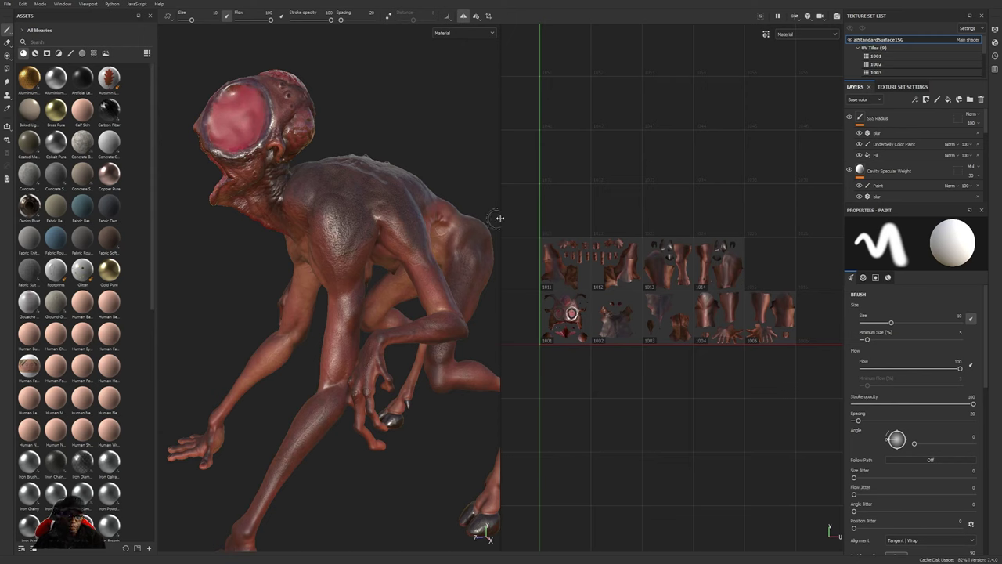
key(F2)
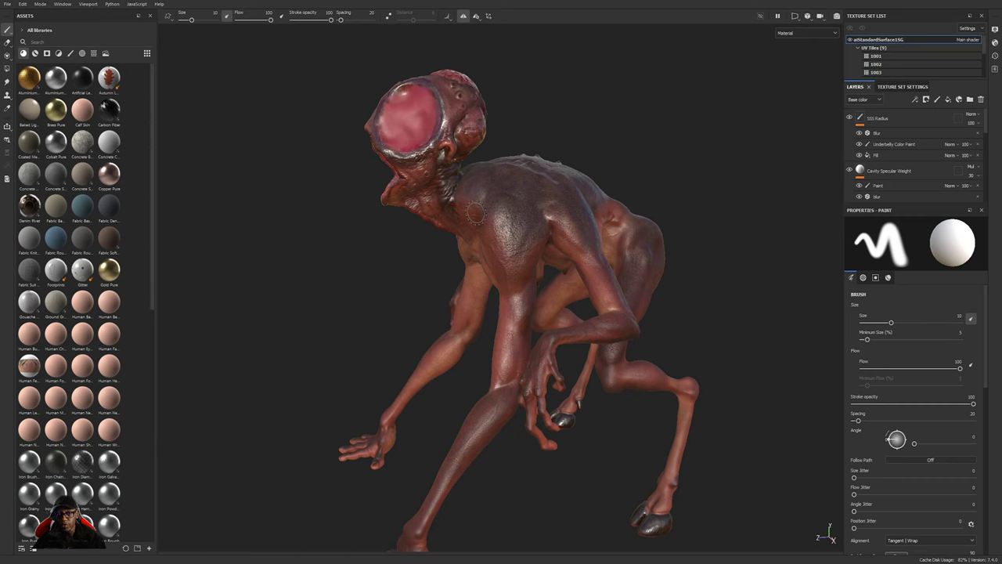
- Display only the Roughness channel and examine it on the creature's face, neck and shoulder
click(792, 33)
click(790, 87)
mouse_move(568, 123)
alt+mouse_down()
mouse_move(637, 102)
mouse_move(665, 119)
mouse_move(644, 101)
alt+mouse_up()
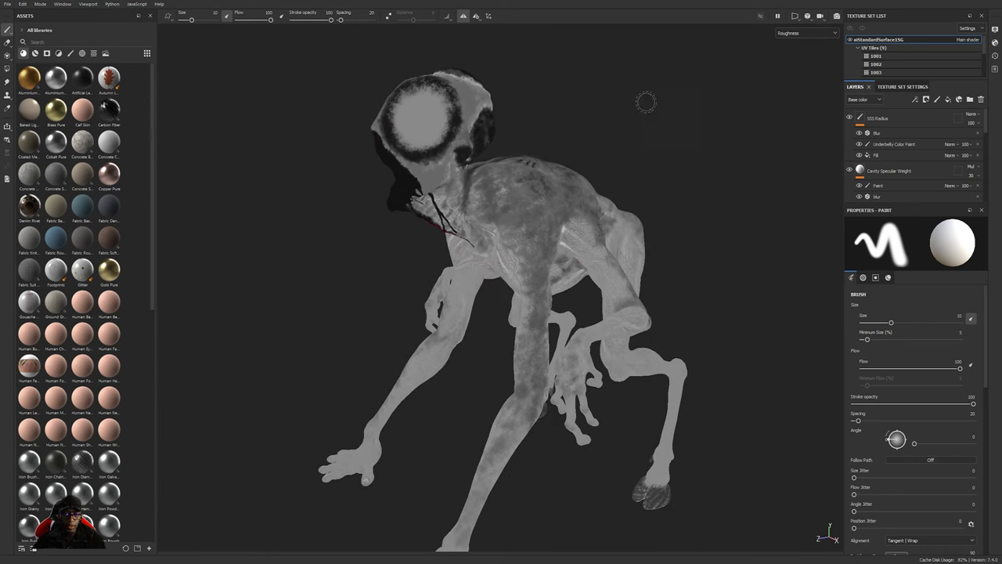
alt+right_drag(377, 252, 285, 249)
alt+middle_drag(286, 248, 512, 432)
alt+drag(512, 431, 557, 311)
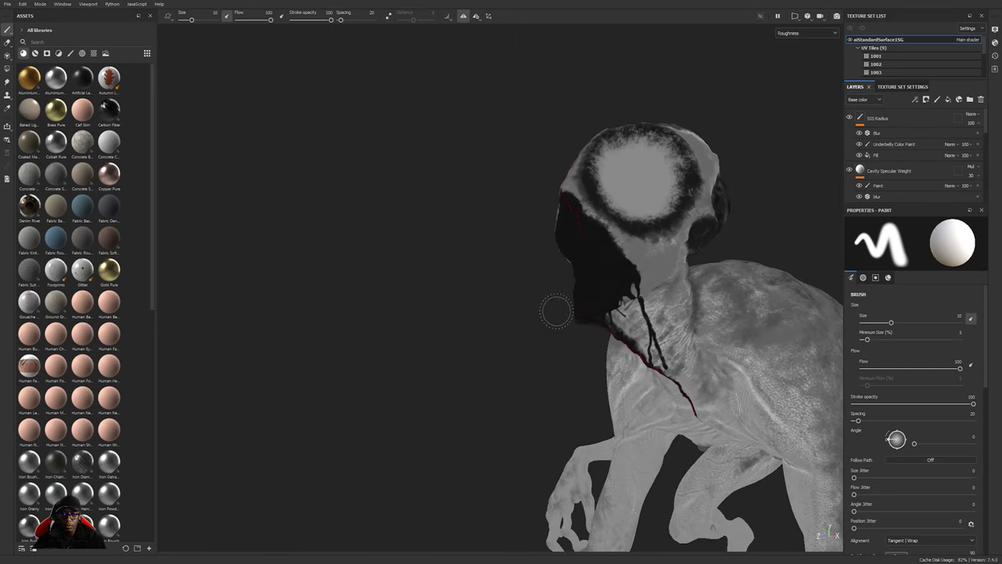
alt+middle_drag(556, 311, 347, 295)
alt+right_drag(347, 296, 316, 299)
mouse_move(316, 300)
alt+mouse_down()
mouse_move(348, 324)
mouse_move(359, 317)
alt+mouse_up()
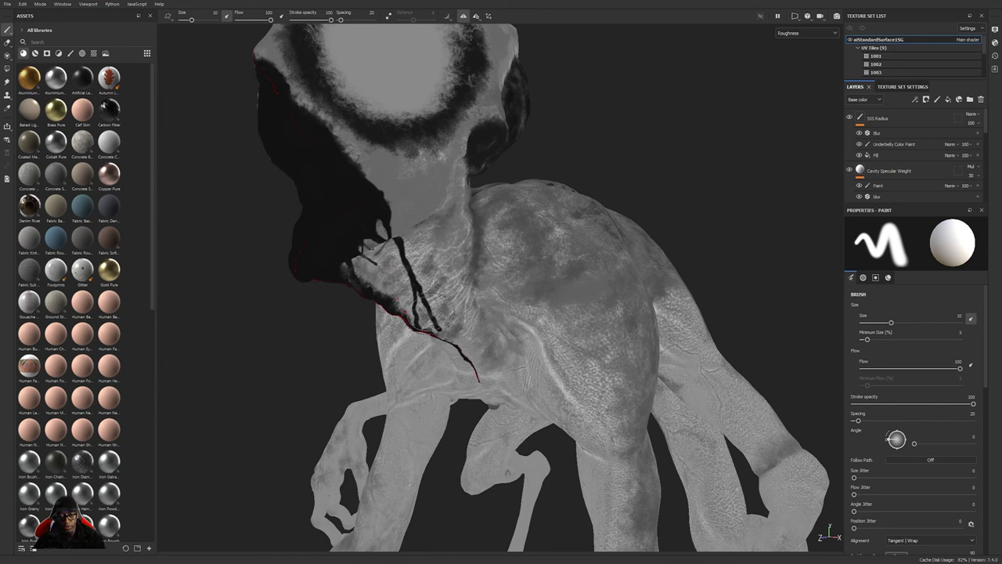
alt+drag(633, 123, 637, 115)
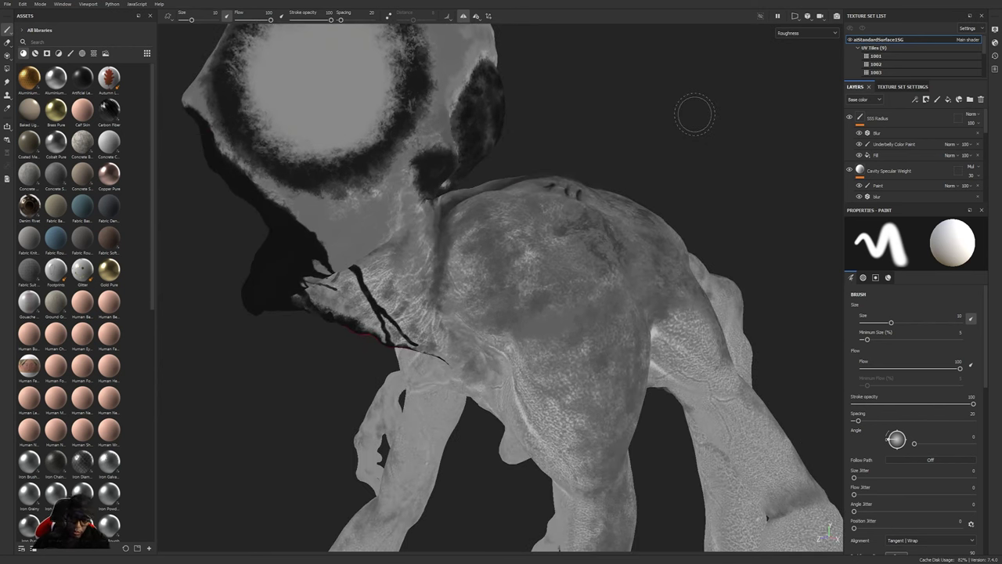
- Return to the full Material display and inspect how shiny the neck and shoulder skin is
key(m)
alt+drag(479, 188, 362, 362)
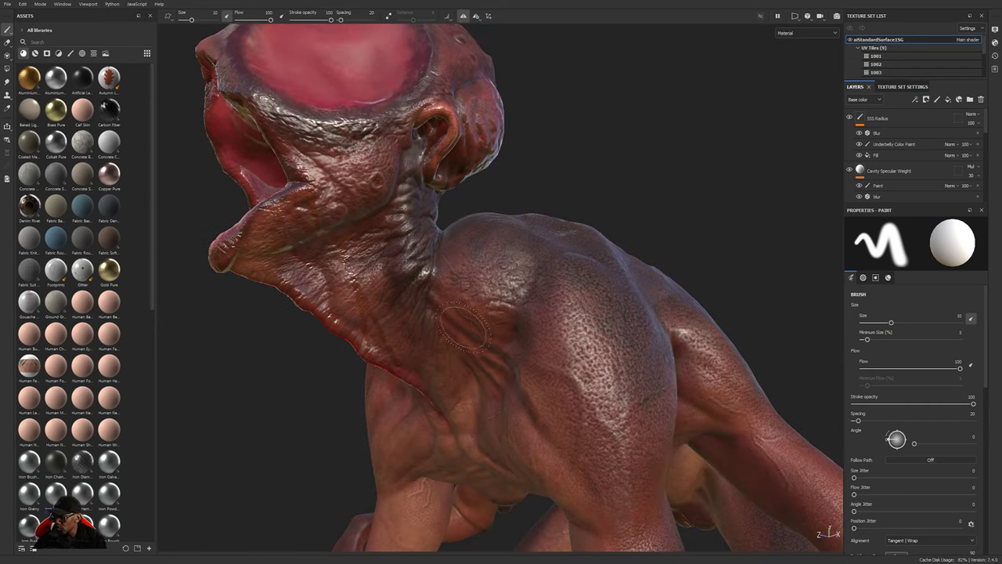
mouse_move(629, 156)
alt+mouse_down()
mouse_move(695, 184)
mouse_move(580, 184)
alt+mouse_up()
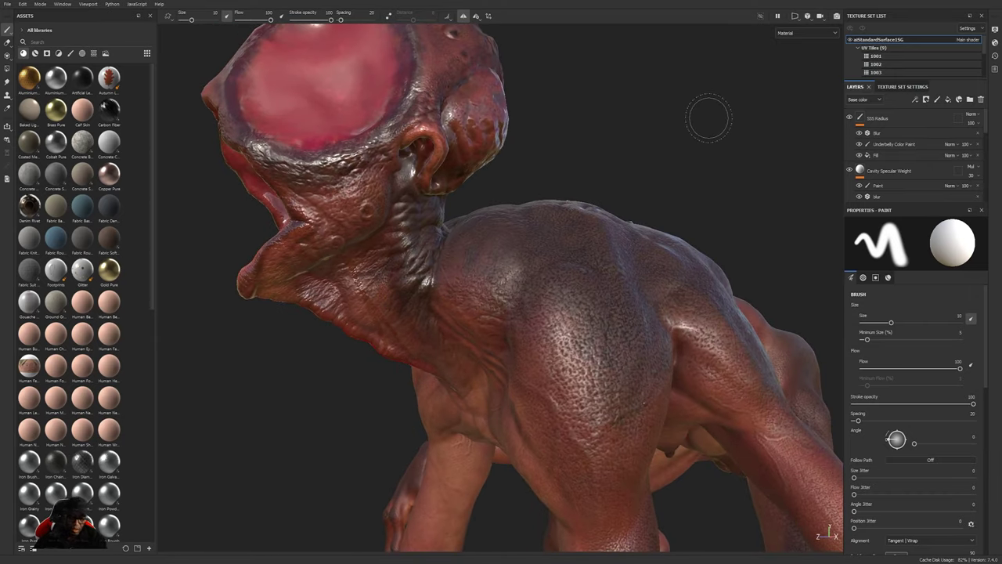
- Display the Roughness channel again and examine the top of the head, spine, back and limbs
key(c)
alt+drag(668, 149, 467, 86)
mouse_move(615, 219)
alt+mouse_down()
mouse_move(705, 227)
mouse_move(702, 206)
mouse_move(700, 235)
alt+mouse_up()
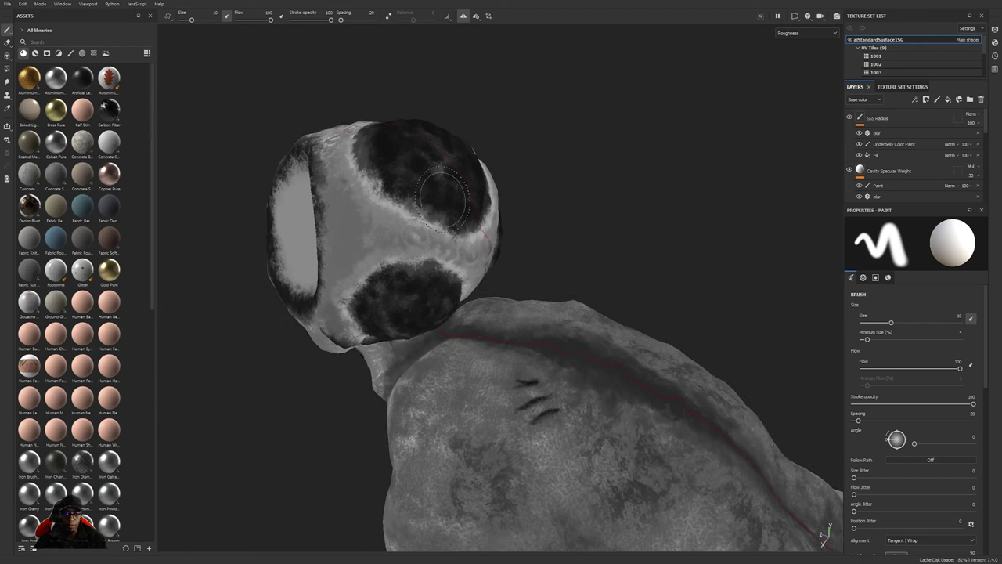
alt+drag(569, 183, 689, 152)
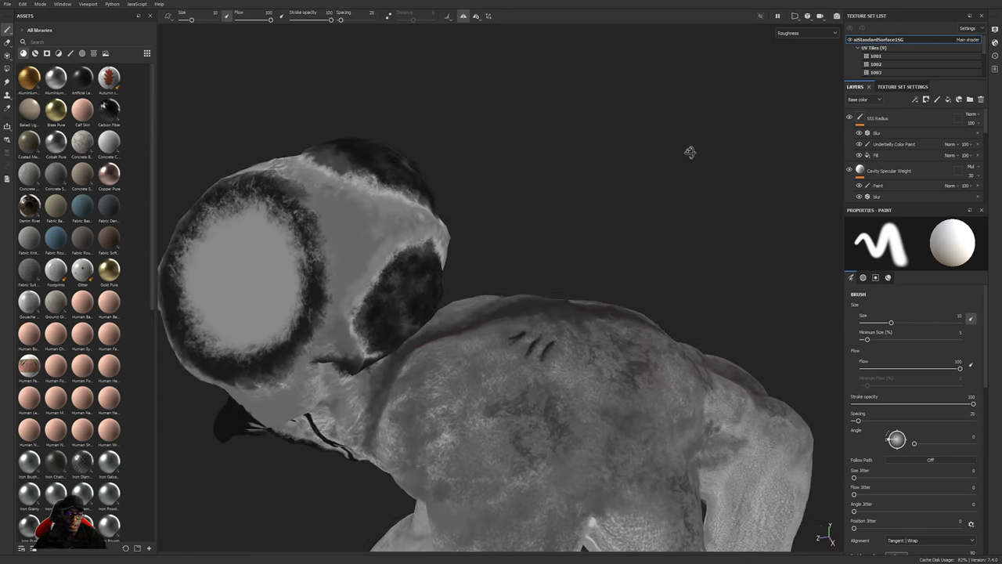
mouse_move(585, 296)
alt+mouse_down()
mouse_move(713, 175)
mouse_move(479, 216)
alt+mouse_up()
mouse_move(775, 180)
alt+mouse_down()
mouse_move(739, 183)
mouse_move(671, 373)
alt+mouse_up()
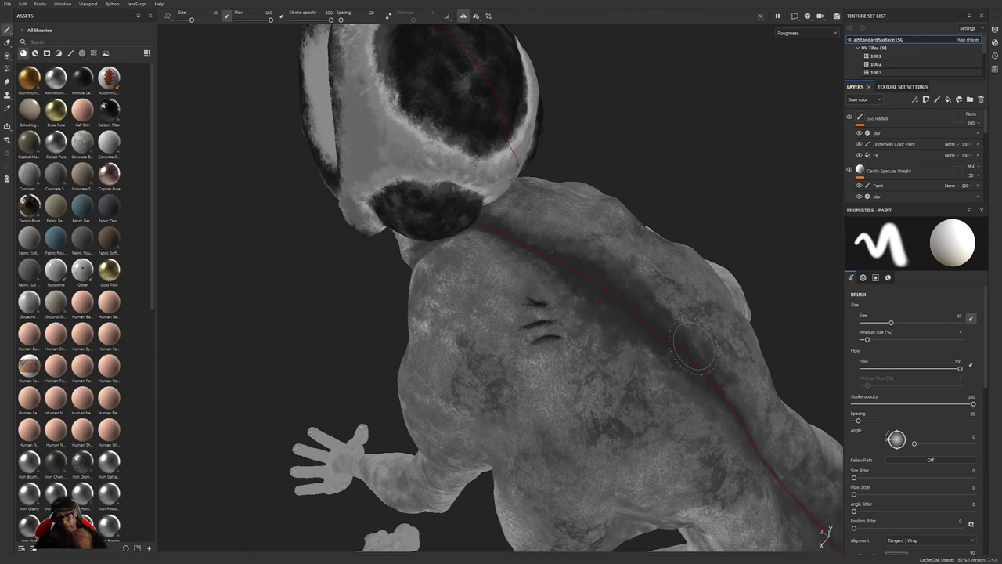
mouse_move(757, 173)
alt+mouse_down()
mouse_move(765, 146)
mouse_move(523, 458)
alt+mouse_up()
alt+drag(710, 252, 748, 262)
alt+middle_drag(595, 469, 540, 141)
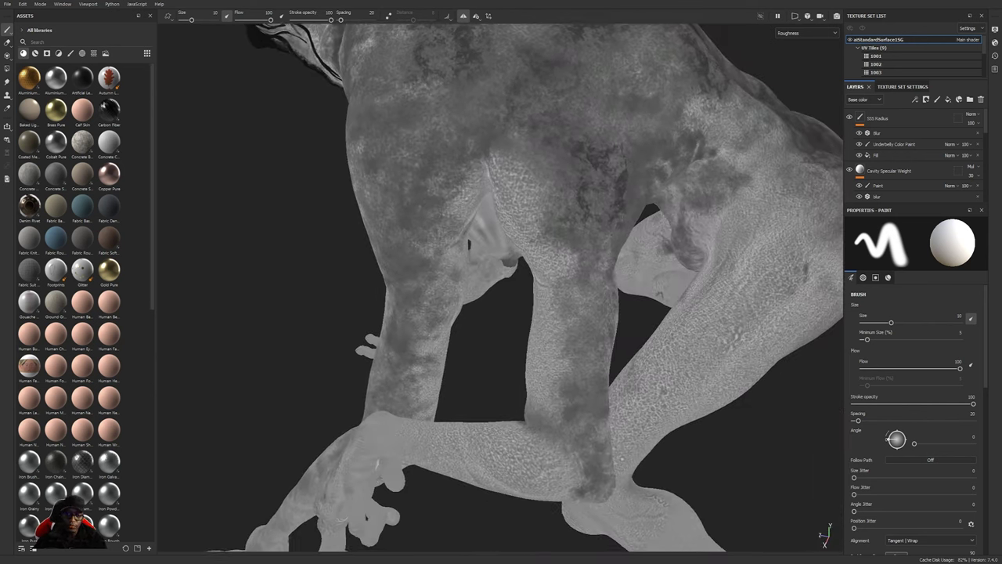
alt+drag(423, 514, 501, 513)
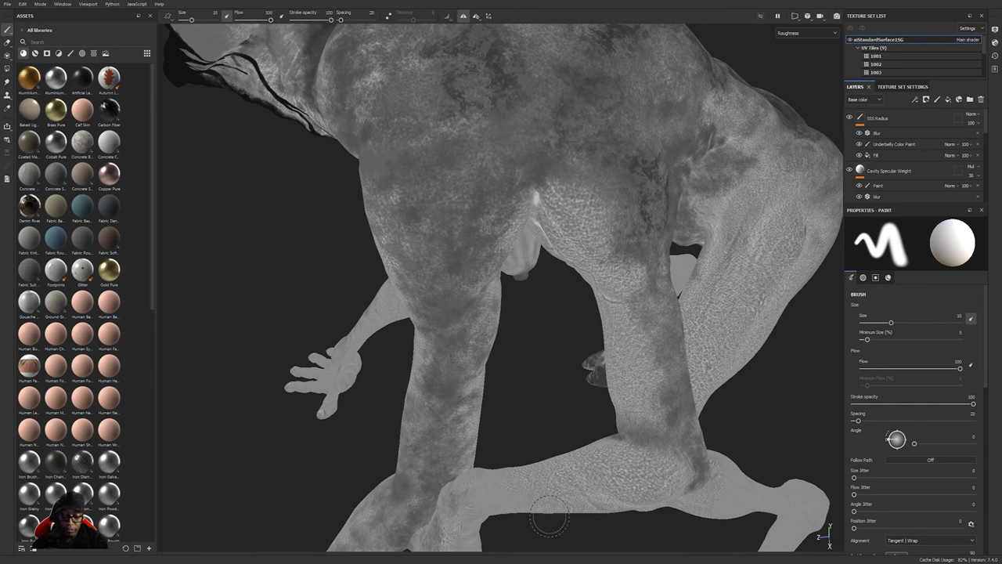
- Switch back to the Material display and examine the skin's reflections on the head, back and arms
key(m)
alt+drag(559, 422, 562, 239)
alt+middle_drag(561, 238, 583, 403)
alt+drag(583, 403, 423, 281)
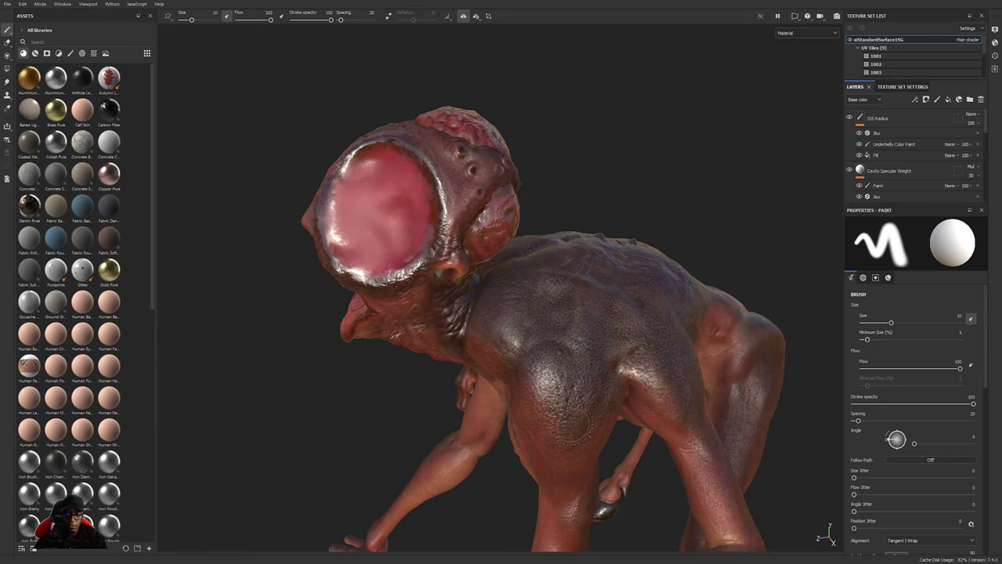
alt+middle_drag(581, 440, 535, 228)
alt+drag(534, 228, 485, 297)
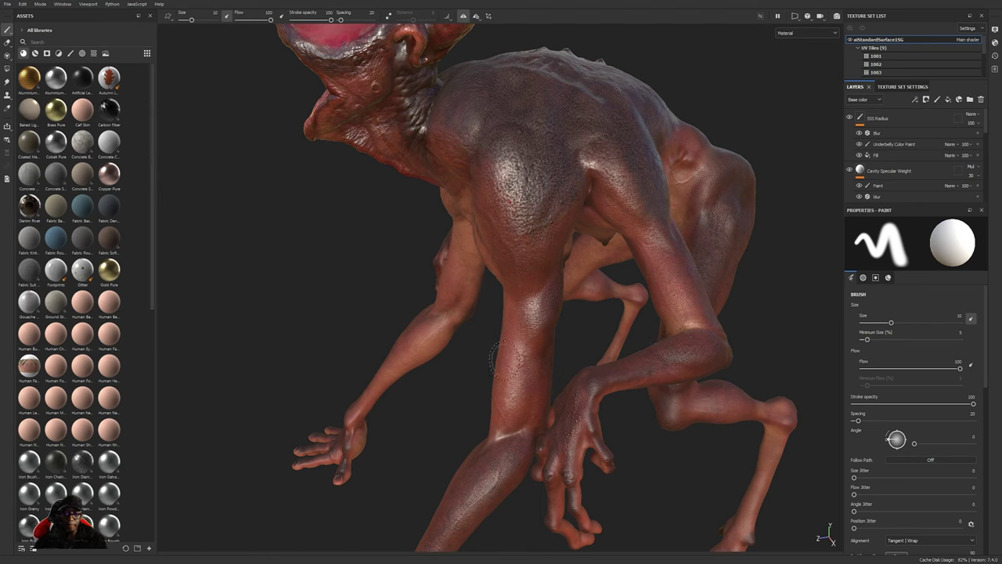
alt+middle_drag(461, 365, 438, 405)
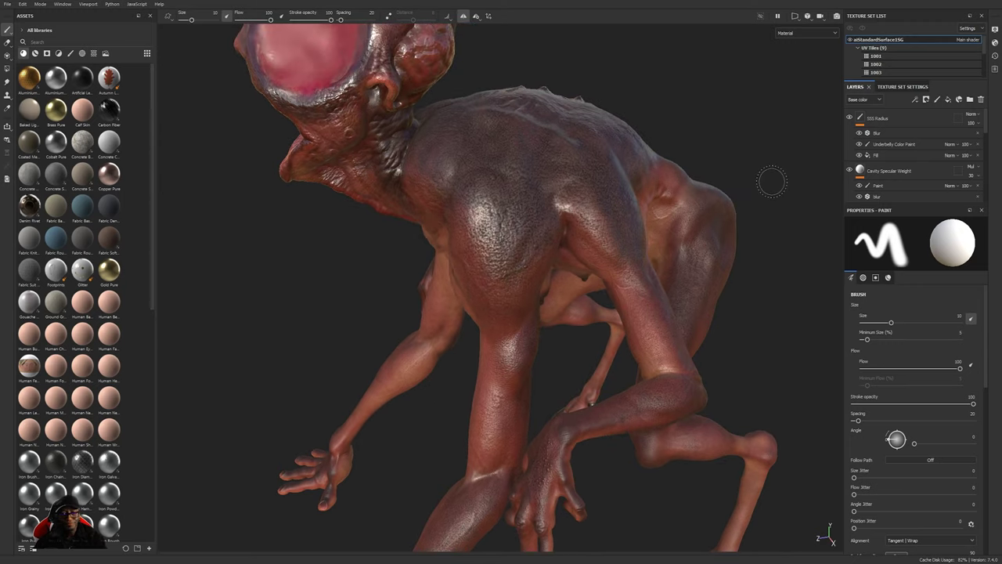
alt+drag(749, 52, 731, 105)
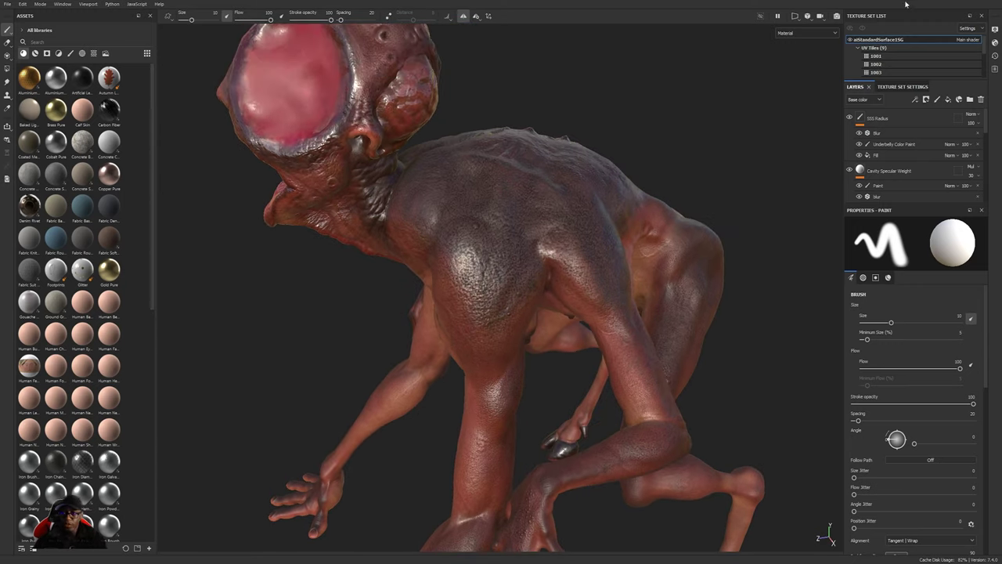
- Display only the Scattering channel and view it across the creature's head and body
click(789, 34)
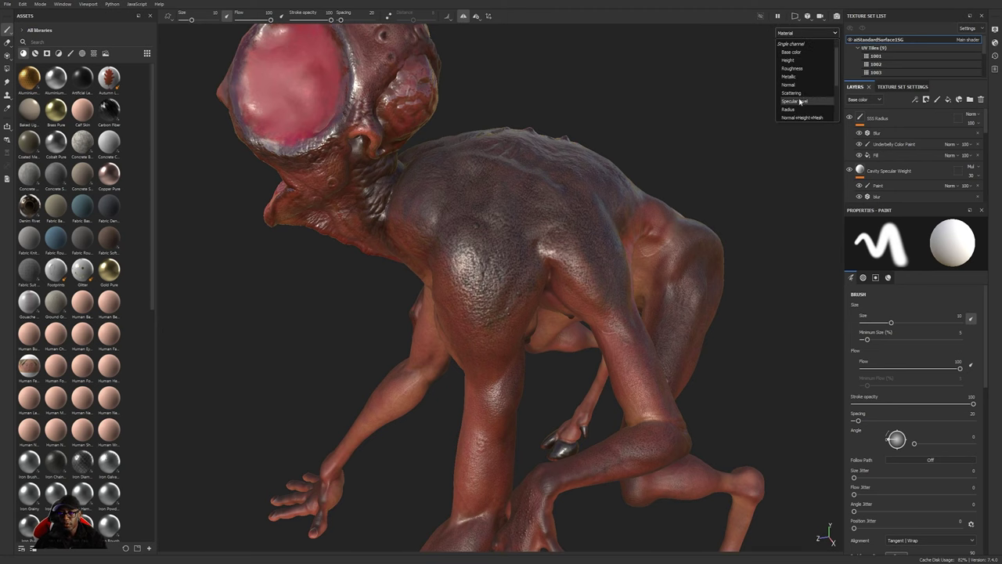
click(792, 108)
alt+drag(675, 101, 696, 173)
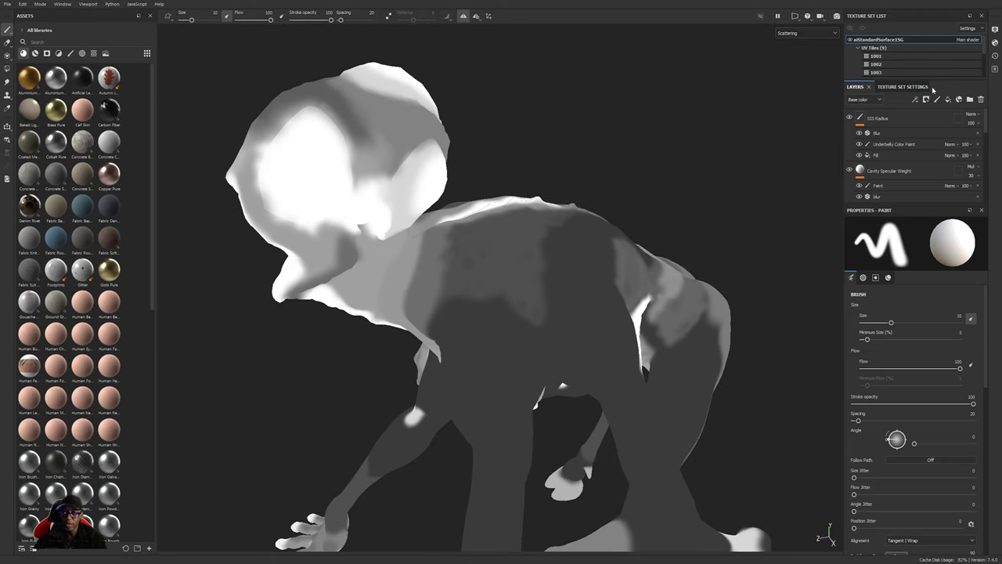